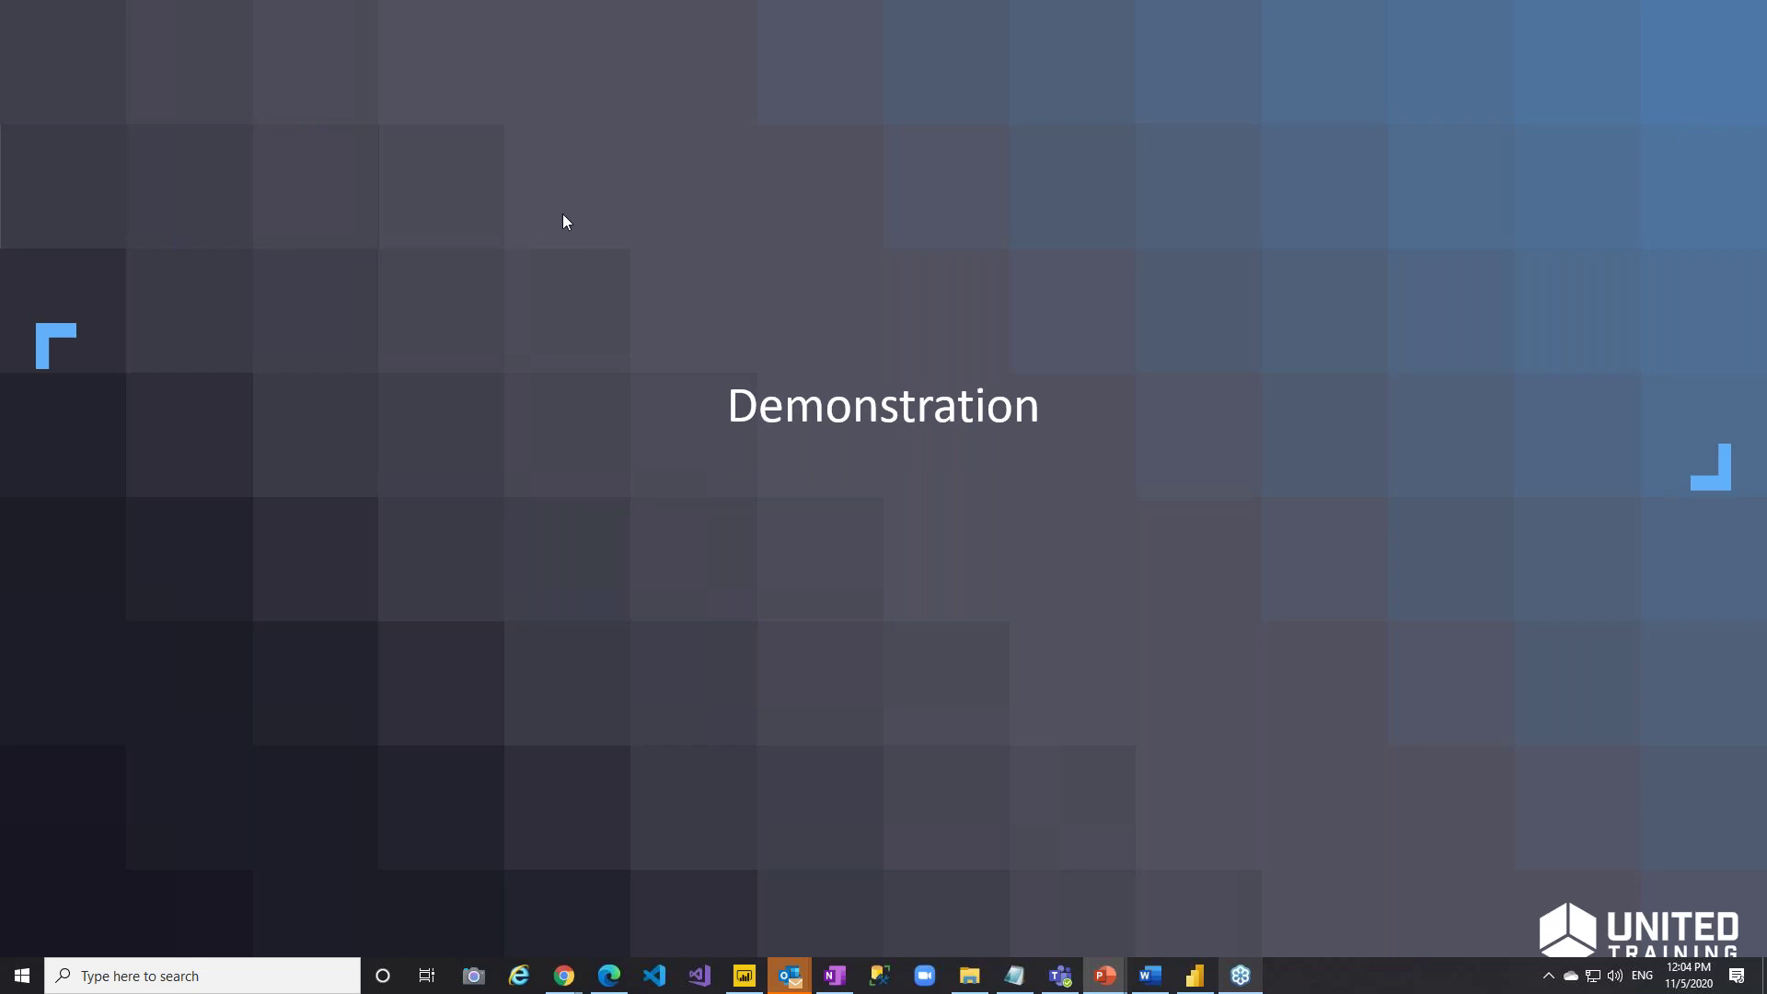
End the slide show, switch to Power BI Desktop and start getting data with the SQL Server database connector from the Database category.
key(Escape)
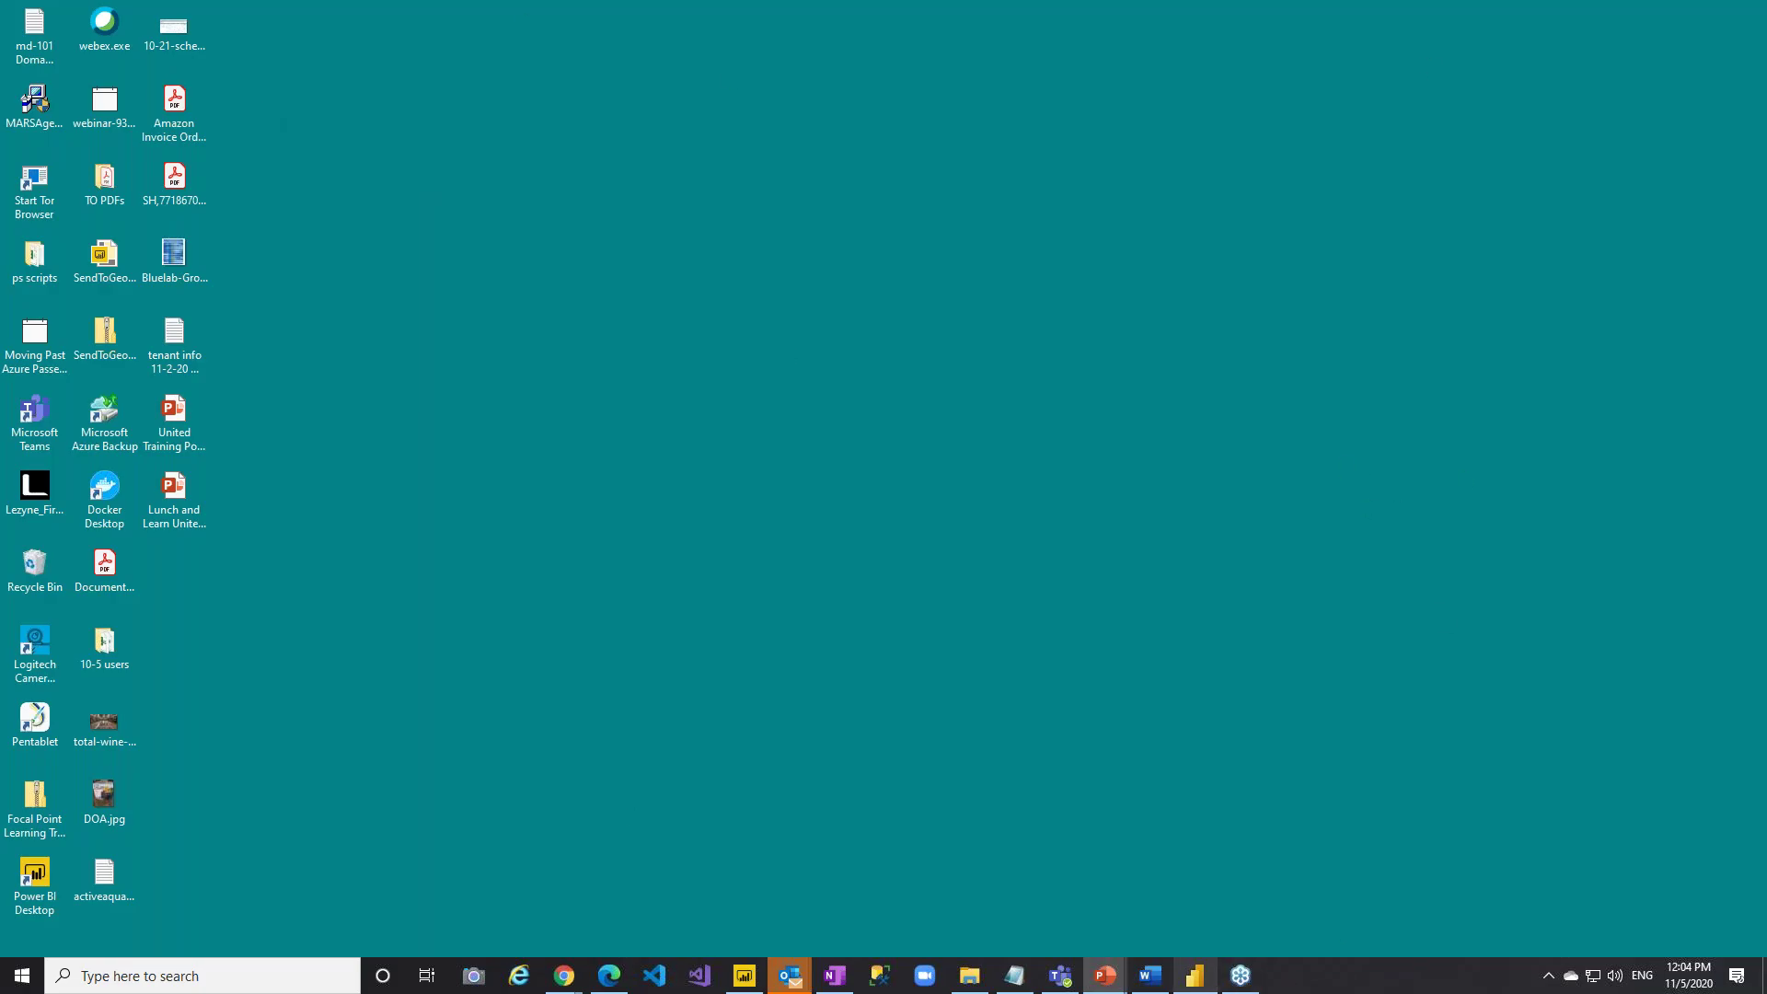
click(1197, 976)
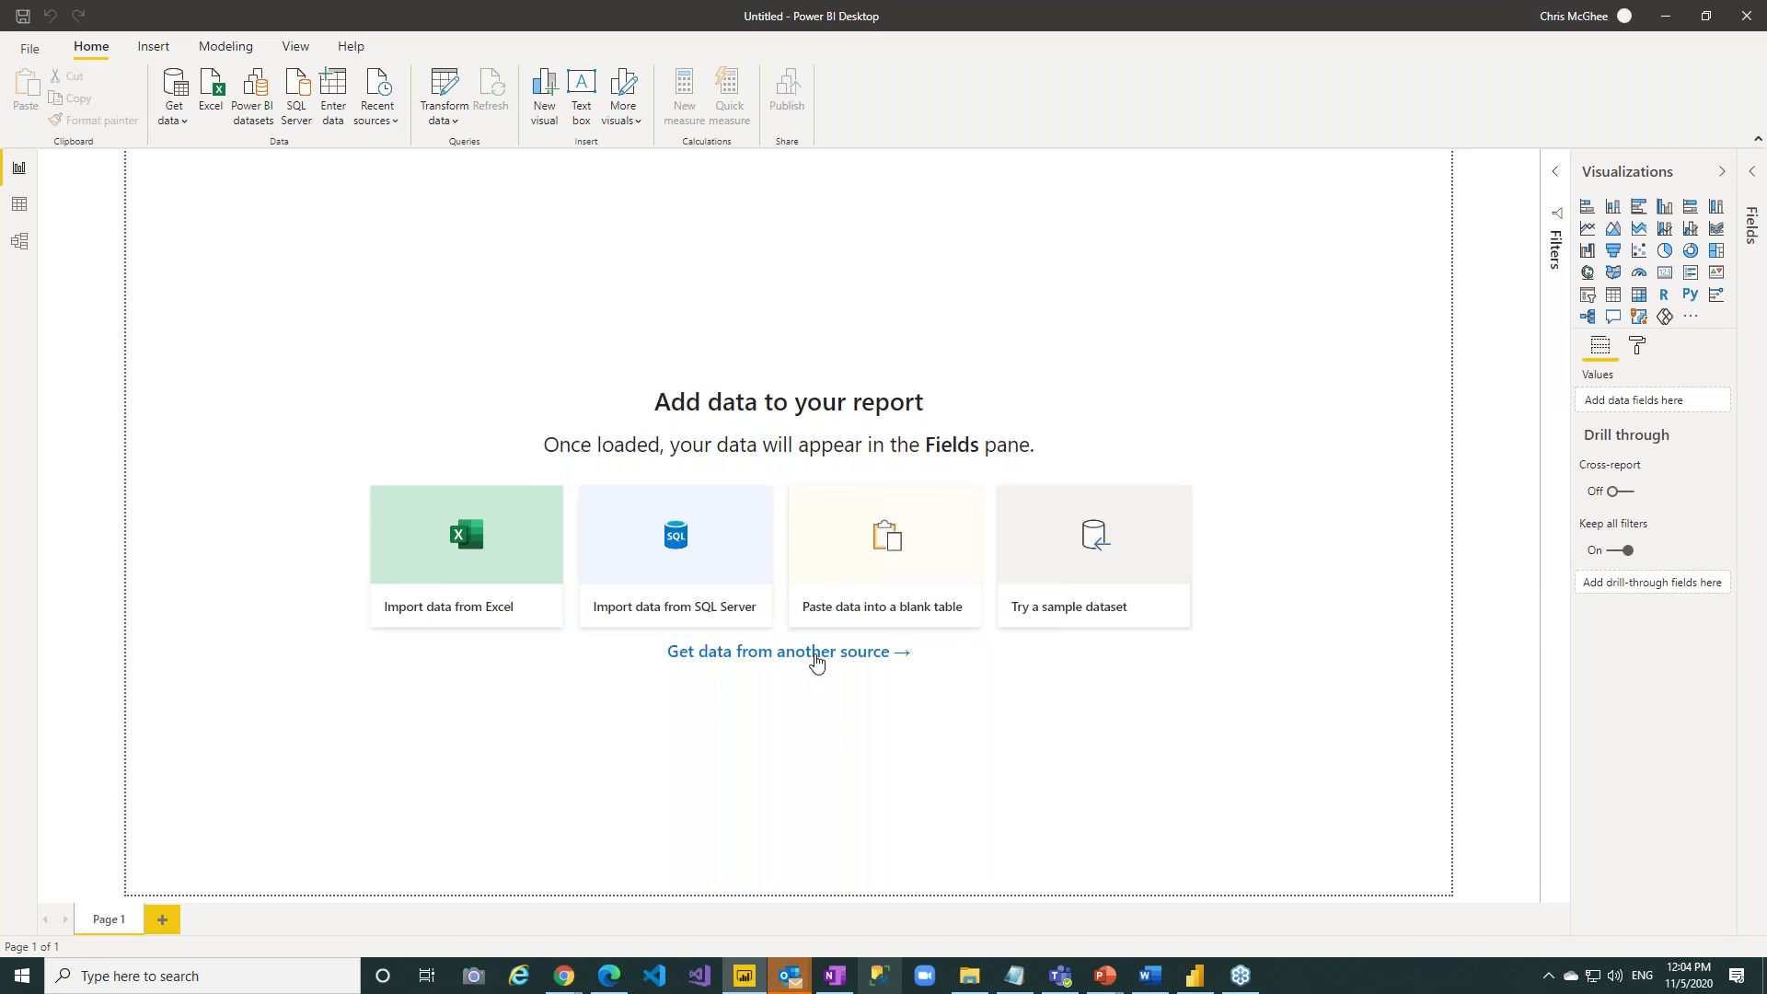
click(176, 95)
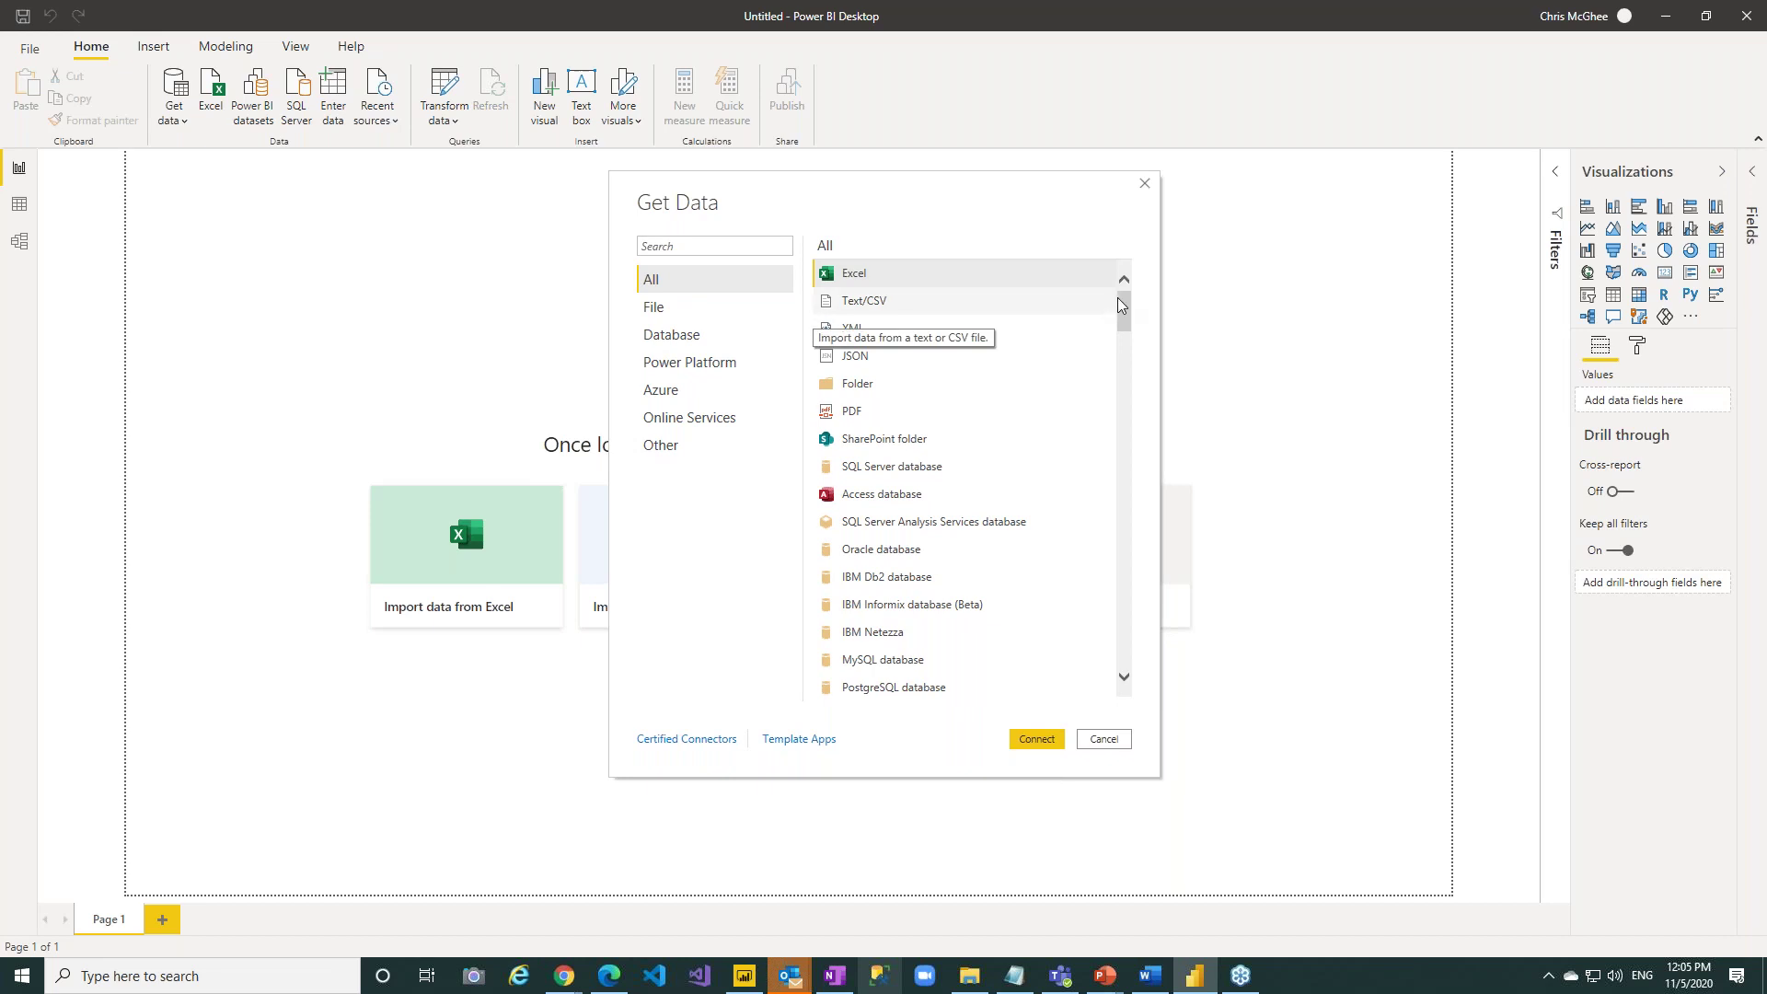
drag(1123, 302, 1124, 553)
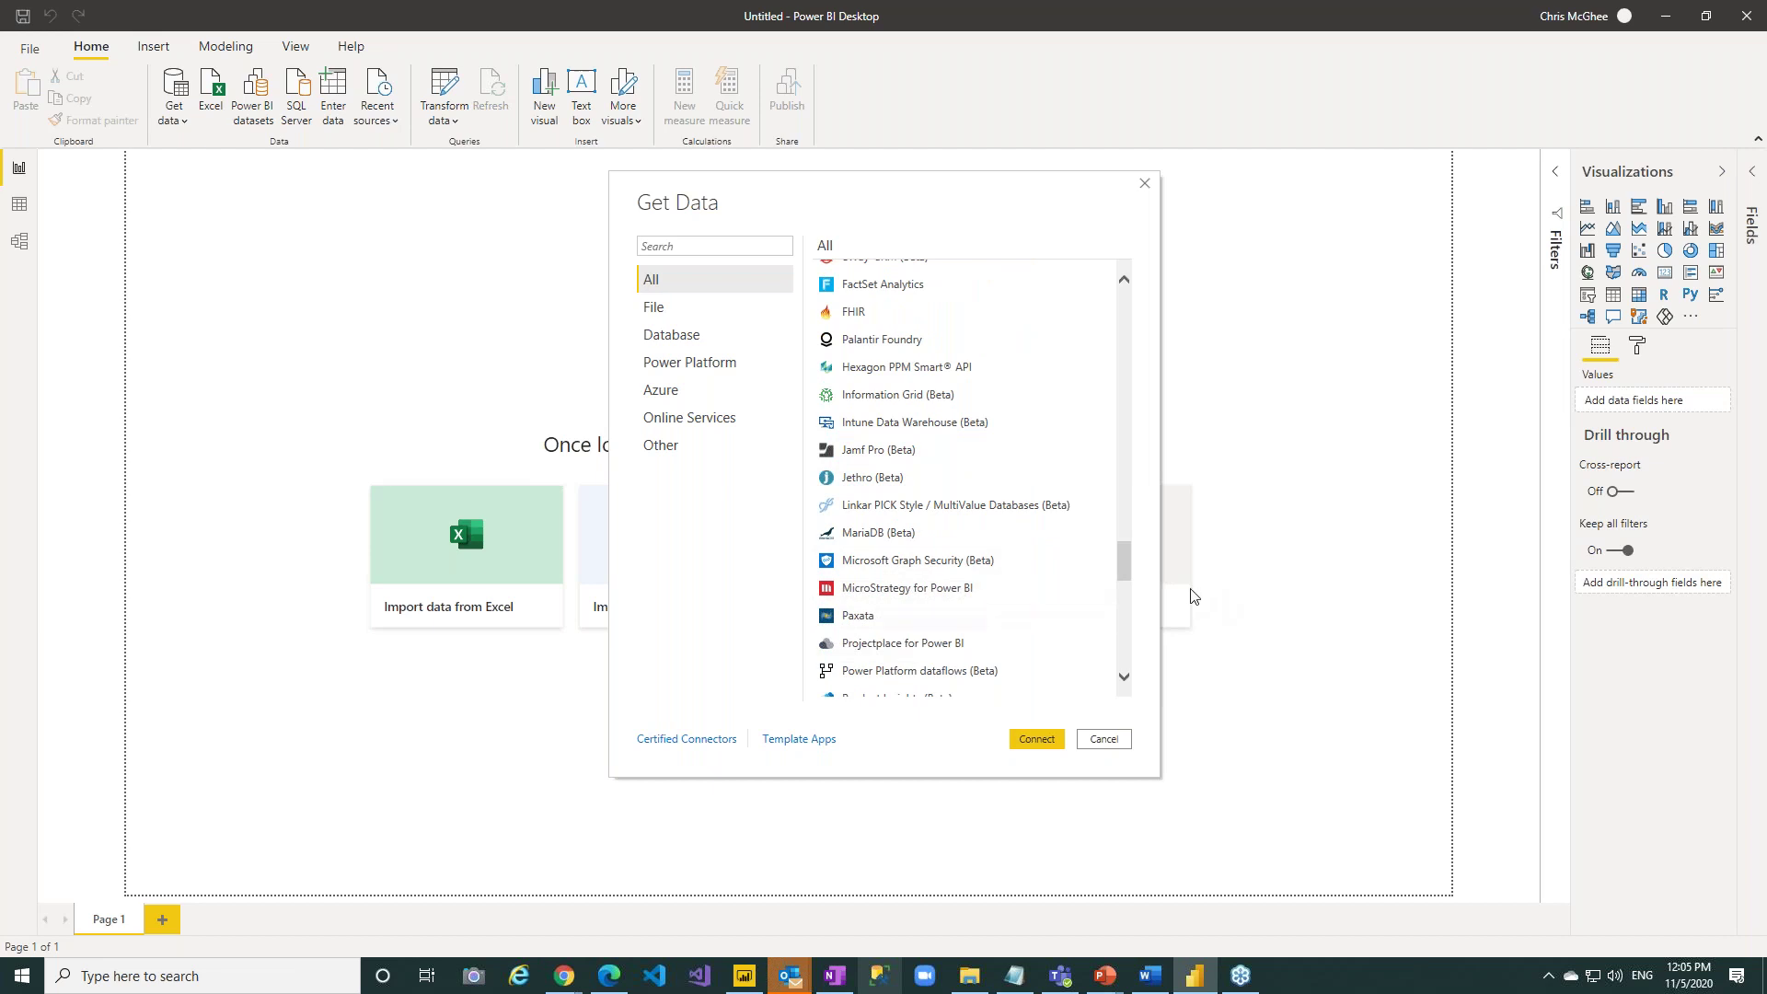
drag(1123, 561, 1123, 606)
drag(1124, 488, 1123, 373)
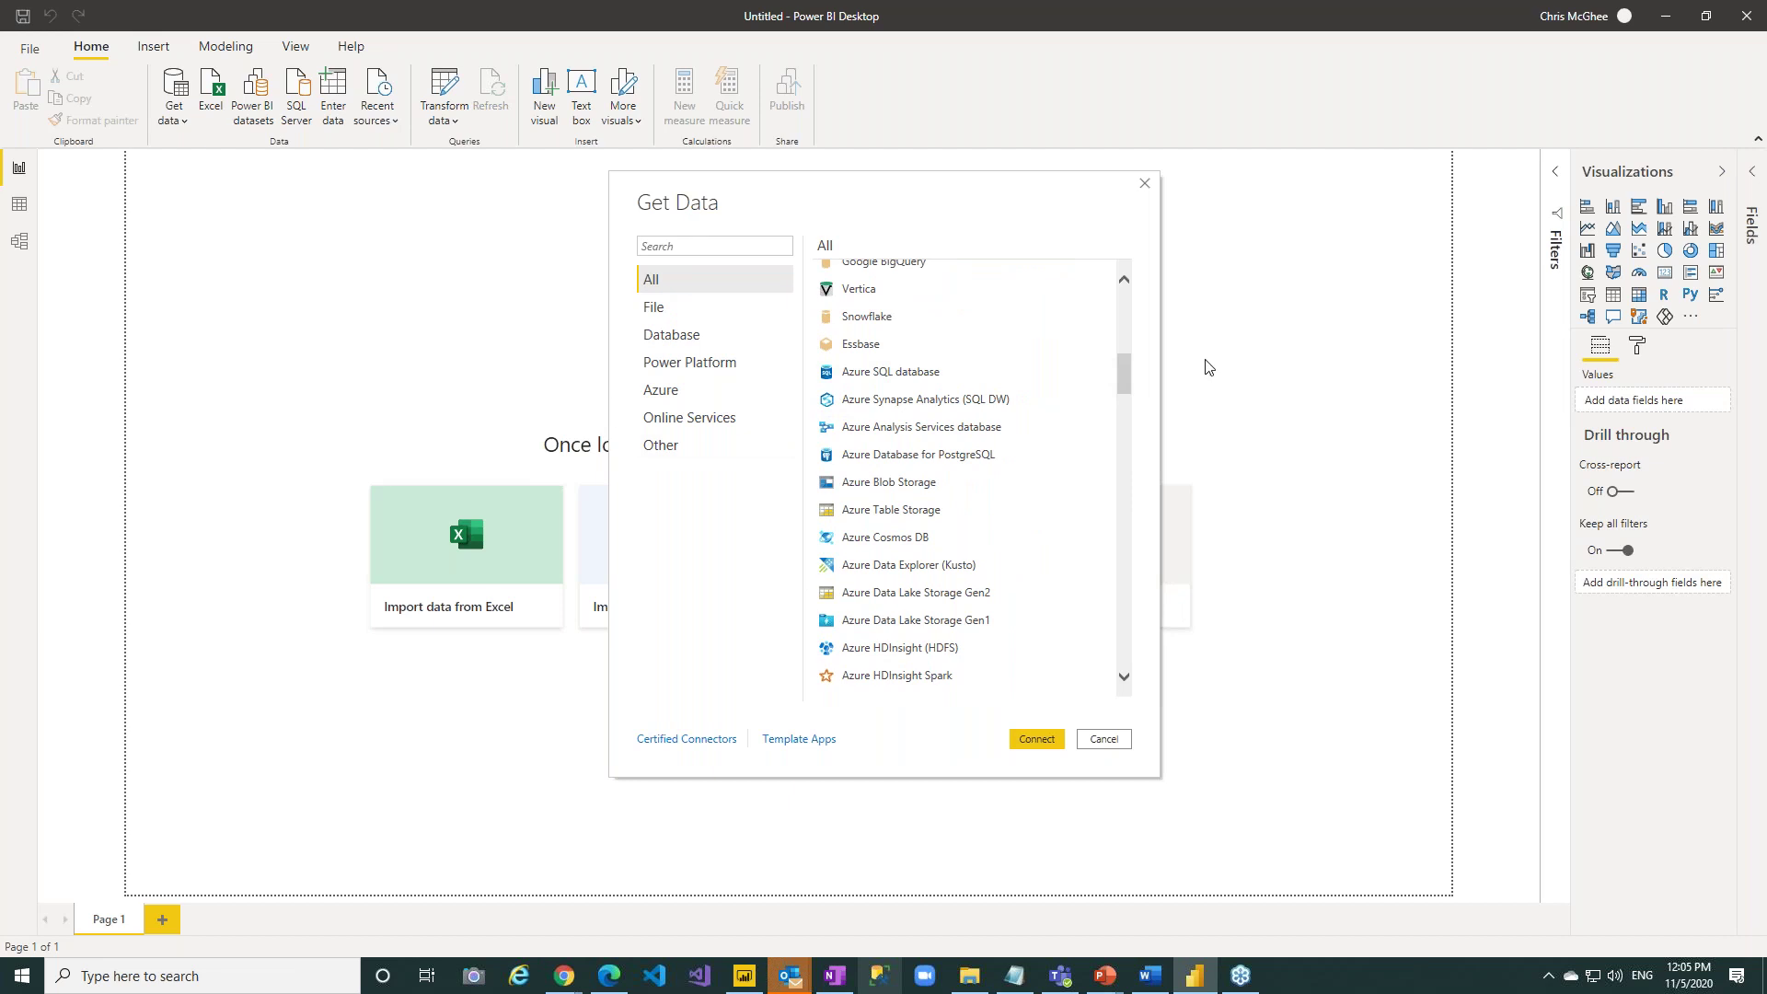
click(681, 337)
drag(1126, 537, 1105, 328)
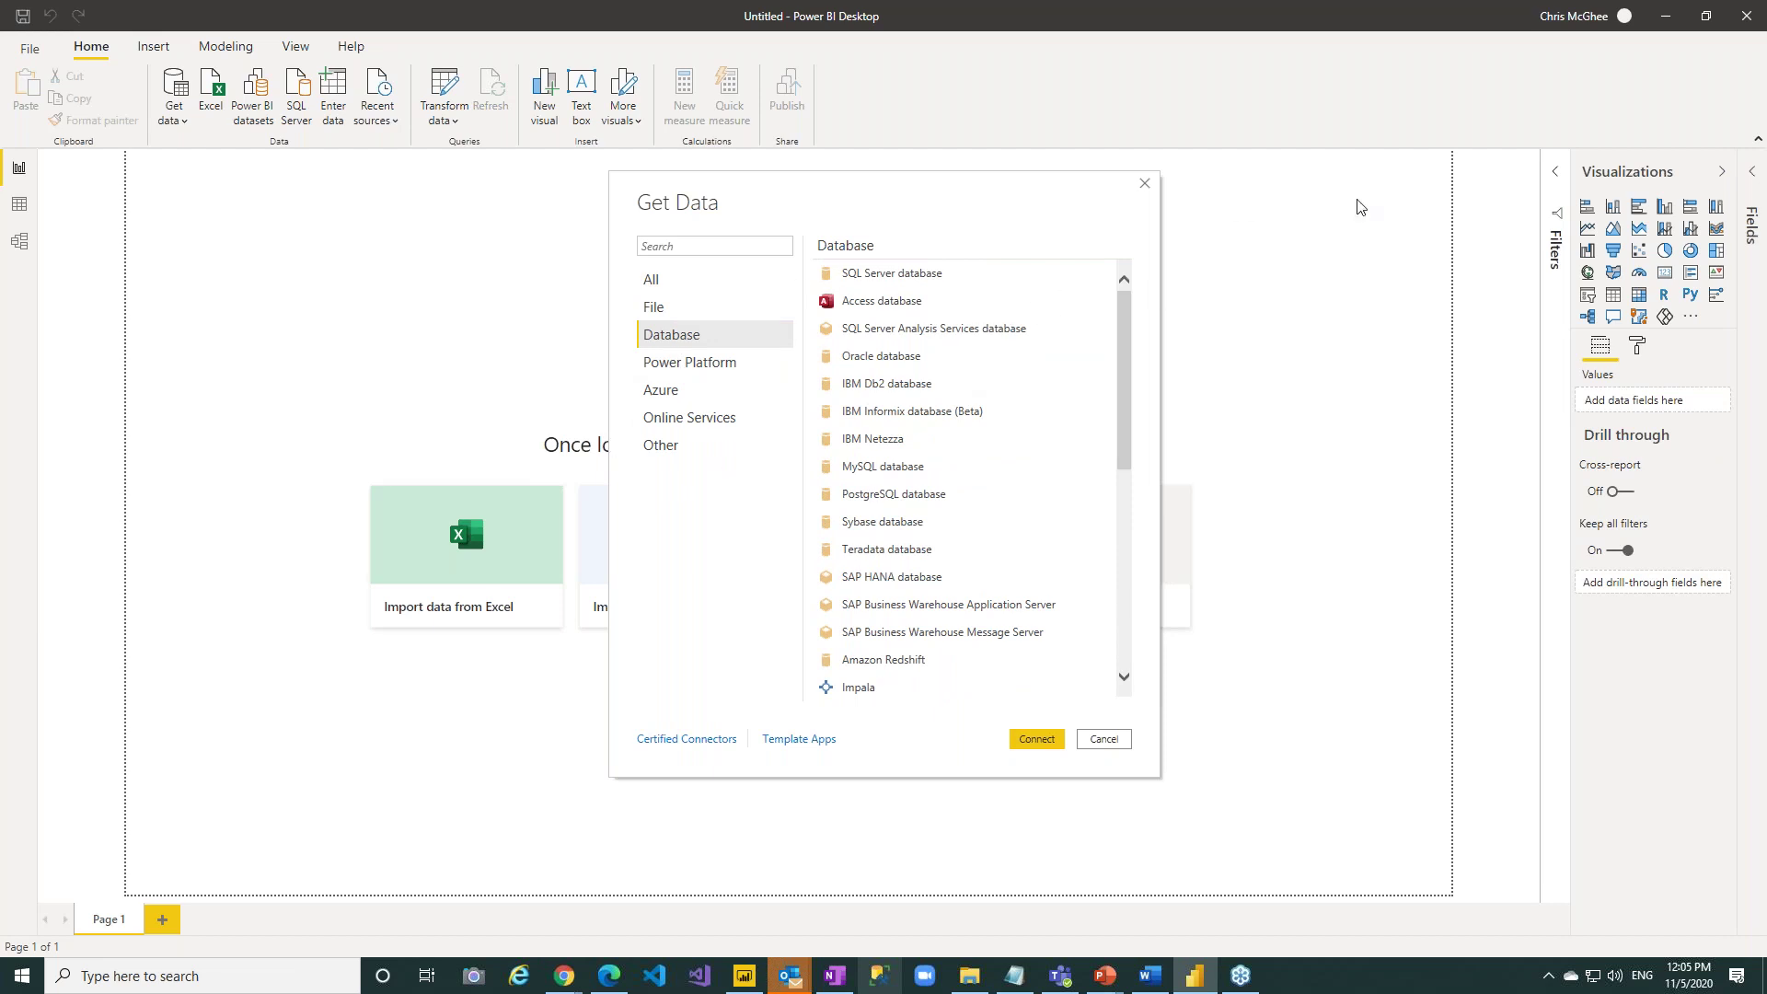
click(886, 276)
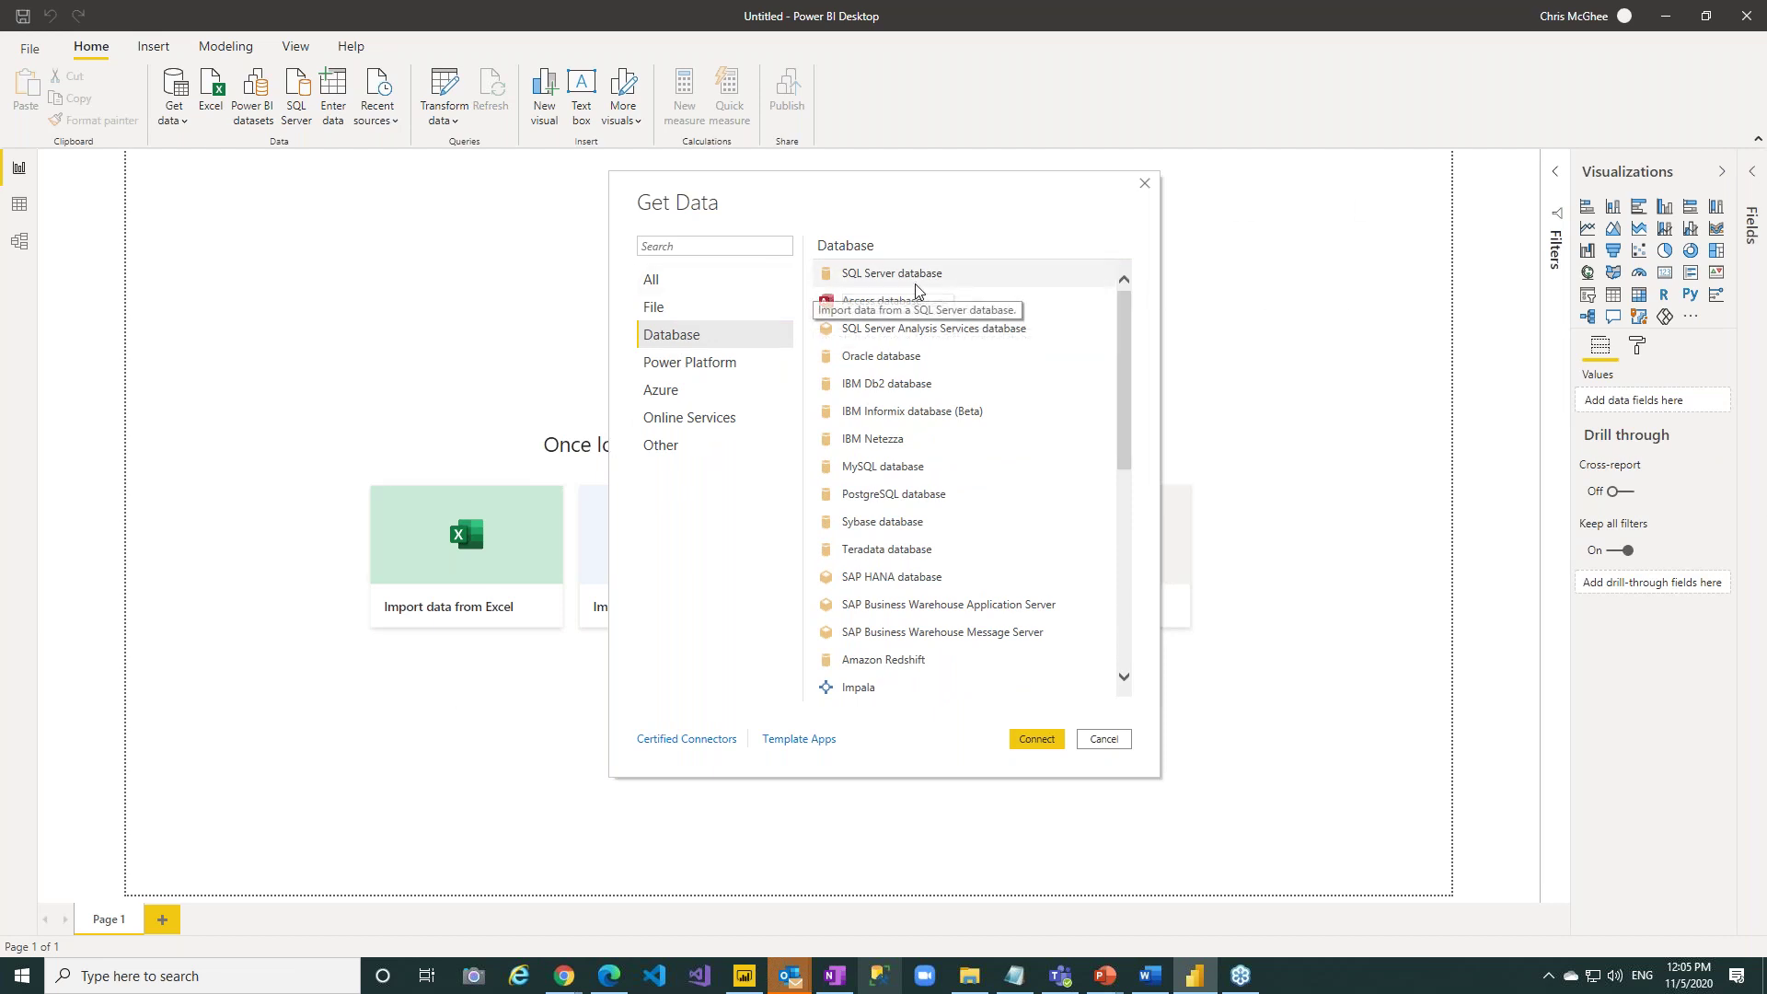
click(1036, 741)
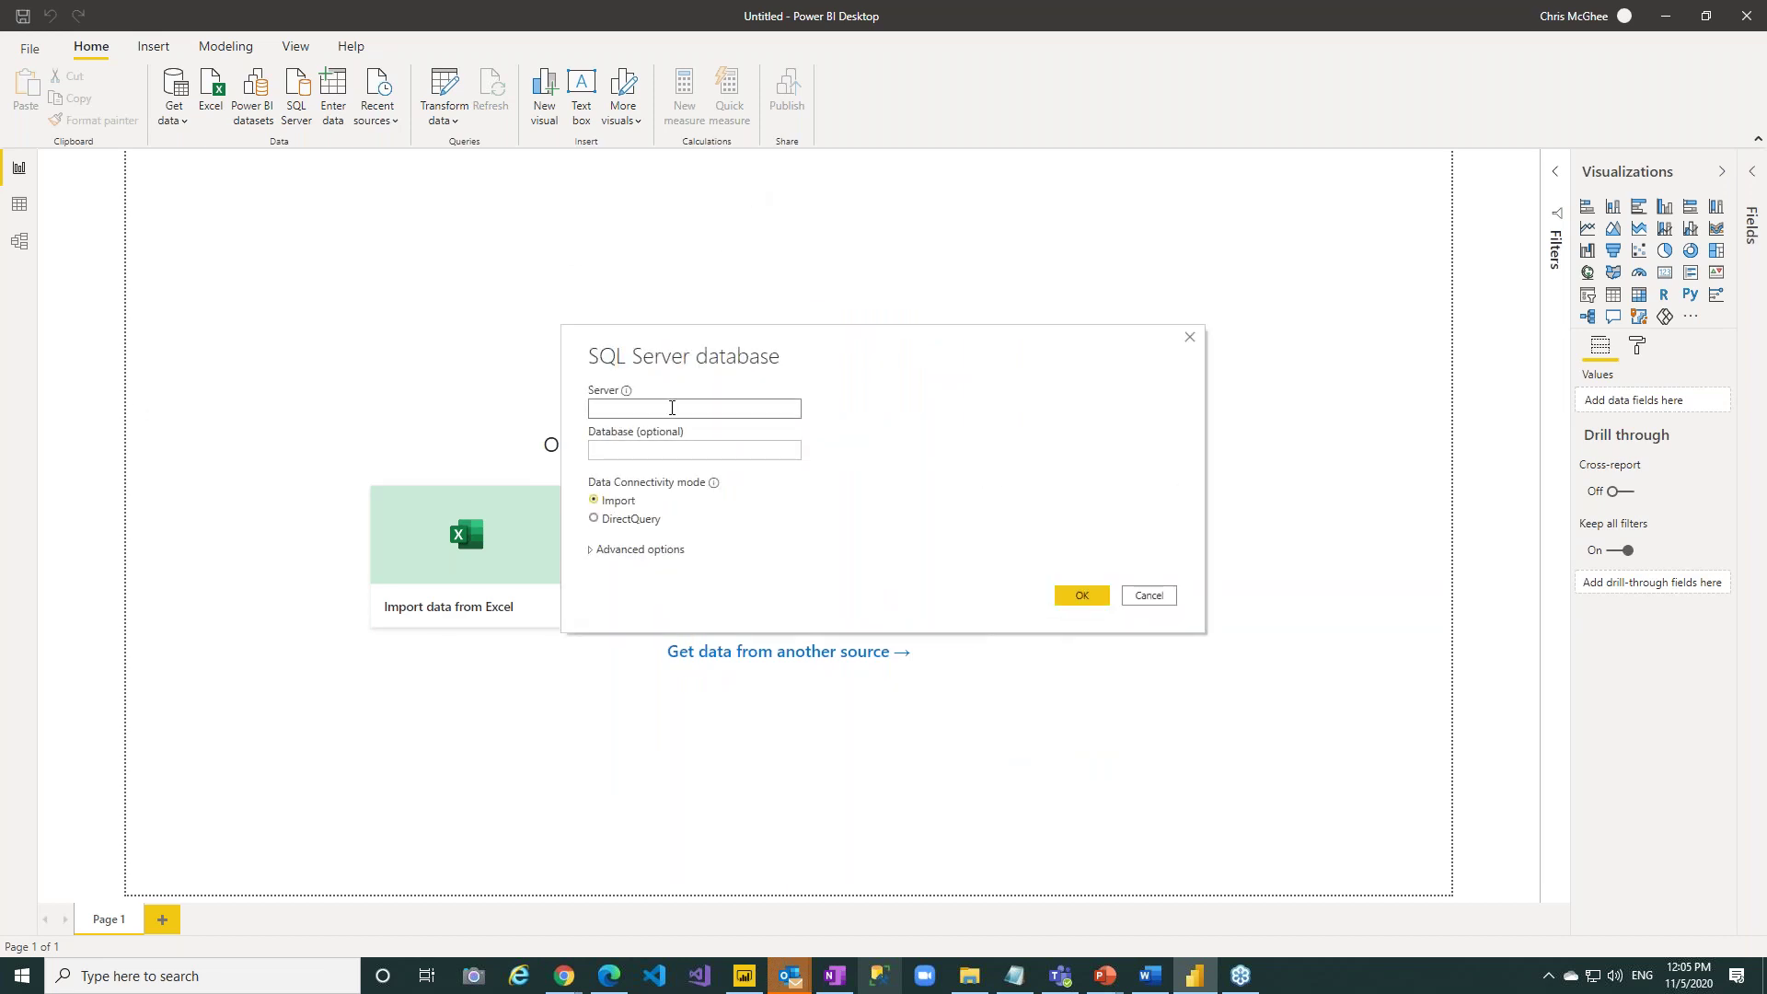
Enter sgdesktop-t5600 as the server and Adventureworksdw as the database name.
text(sgdesktop-t)
text(5600)
click(729, 450)
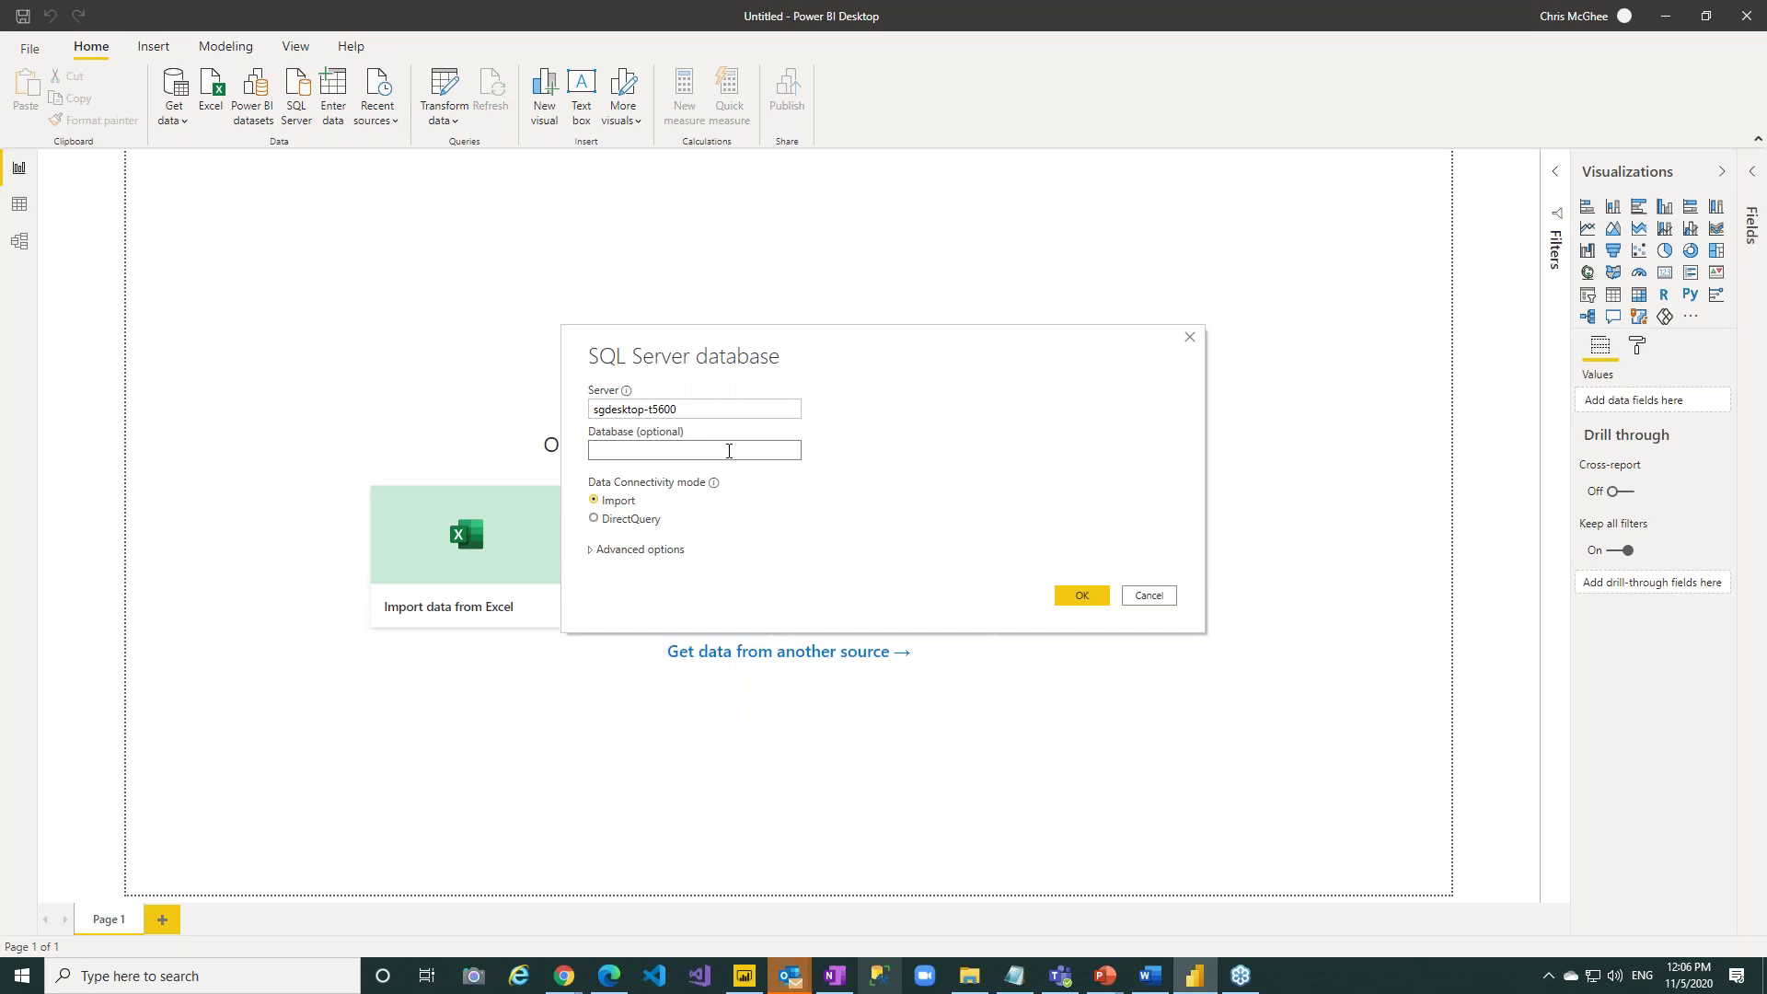
text(Adventureworksdw)
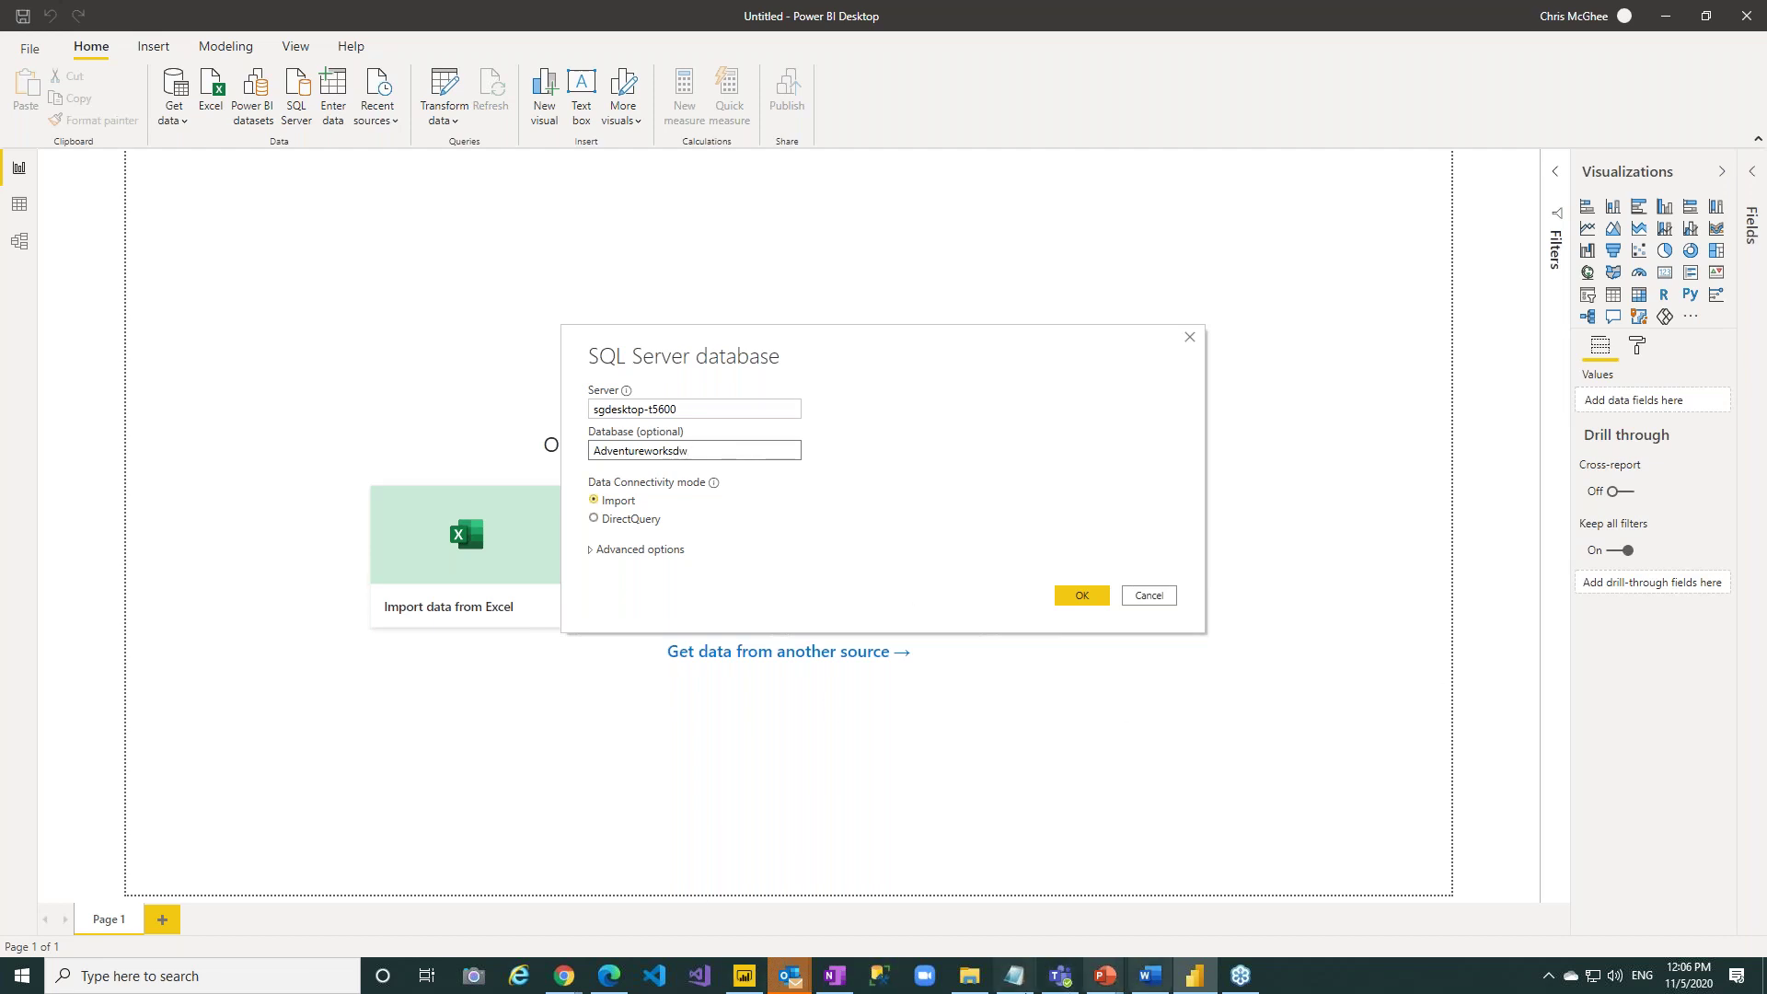
Switch to SQL Server Management Studio, connect to SGDESKTOP-T5600 and look up the exact name of the AdventureWorksDW database.
mouse_move(835, 974)
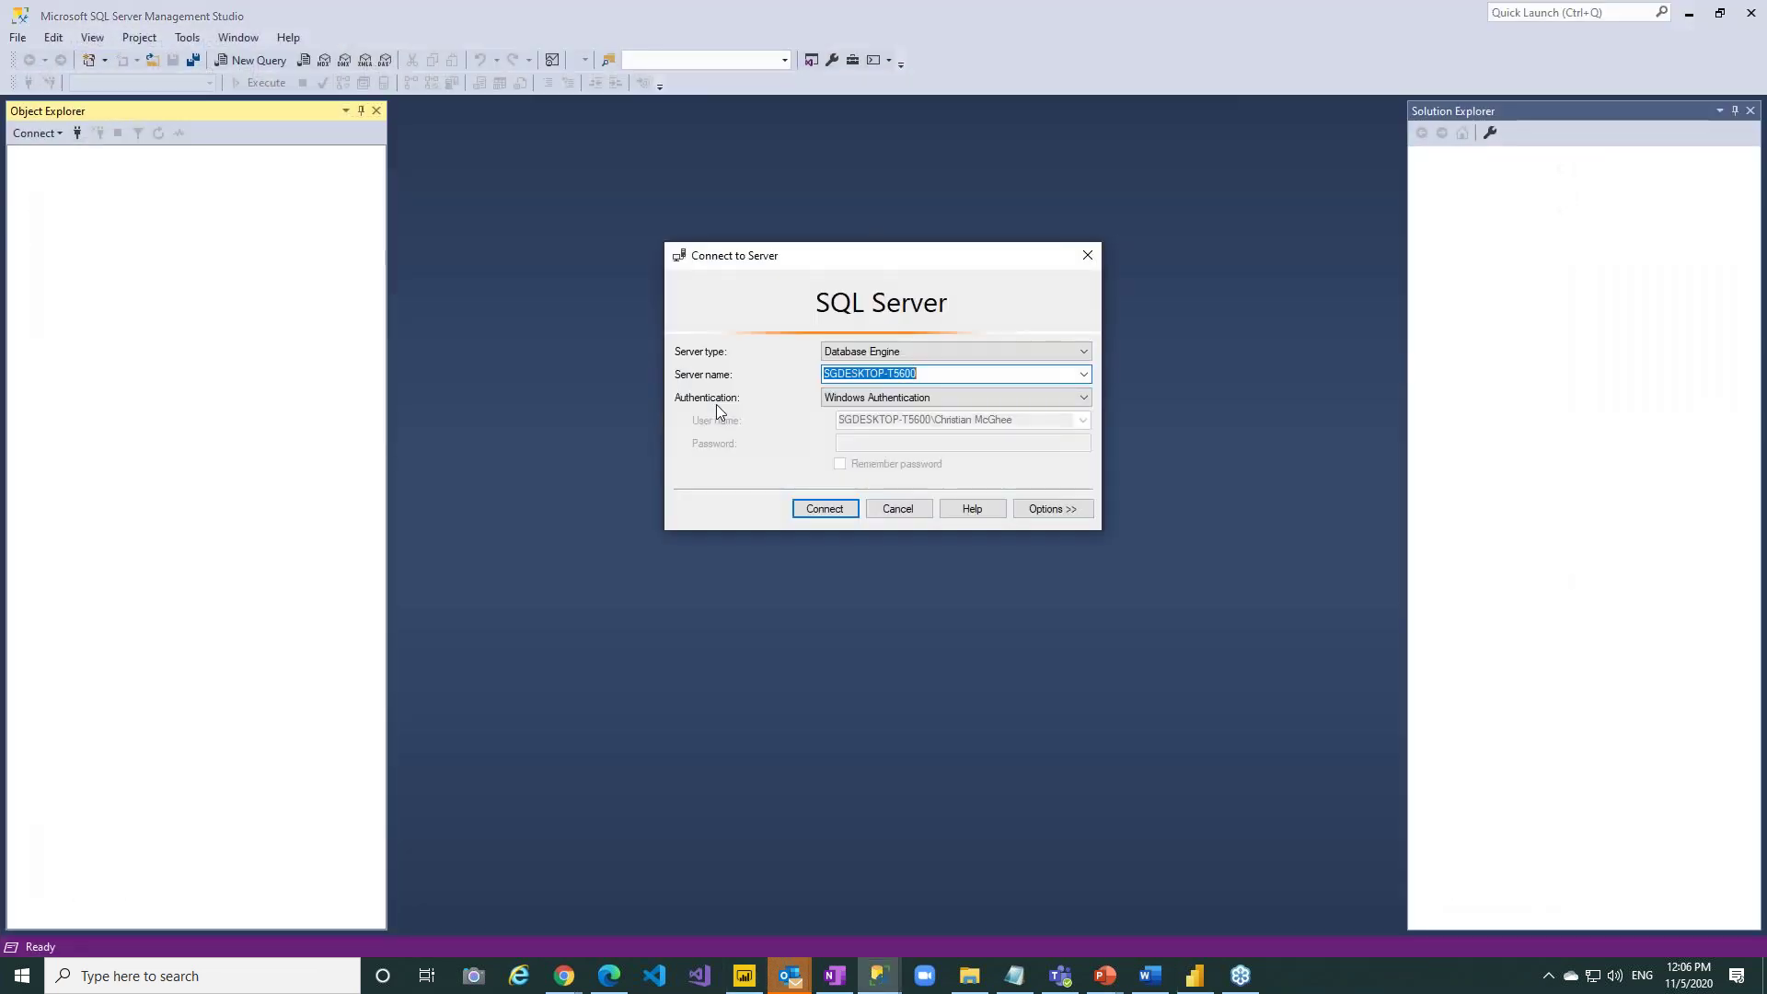
click(833, 507)
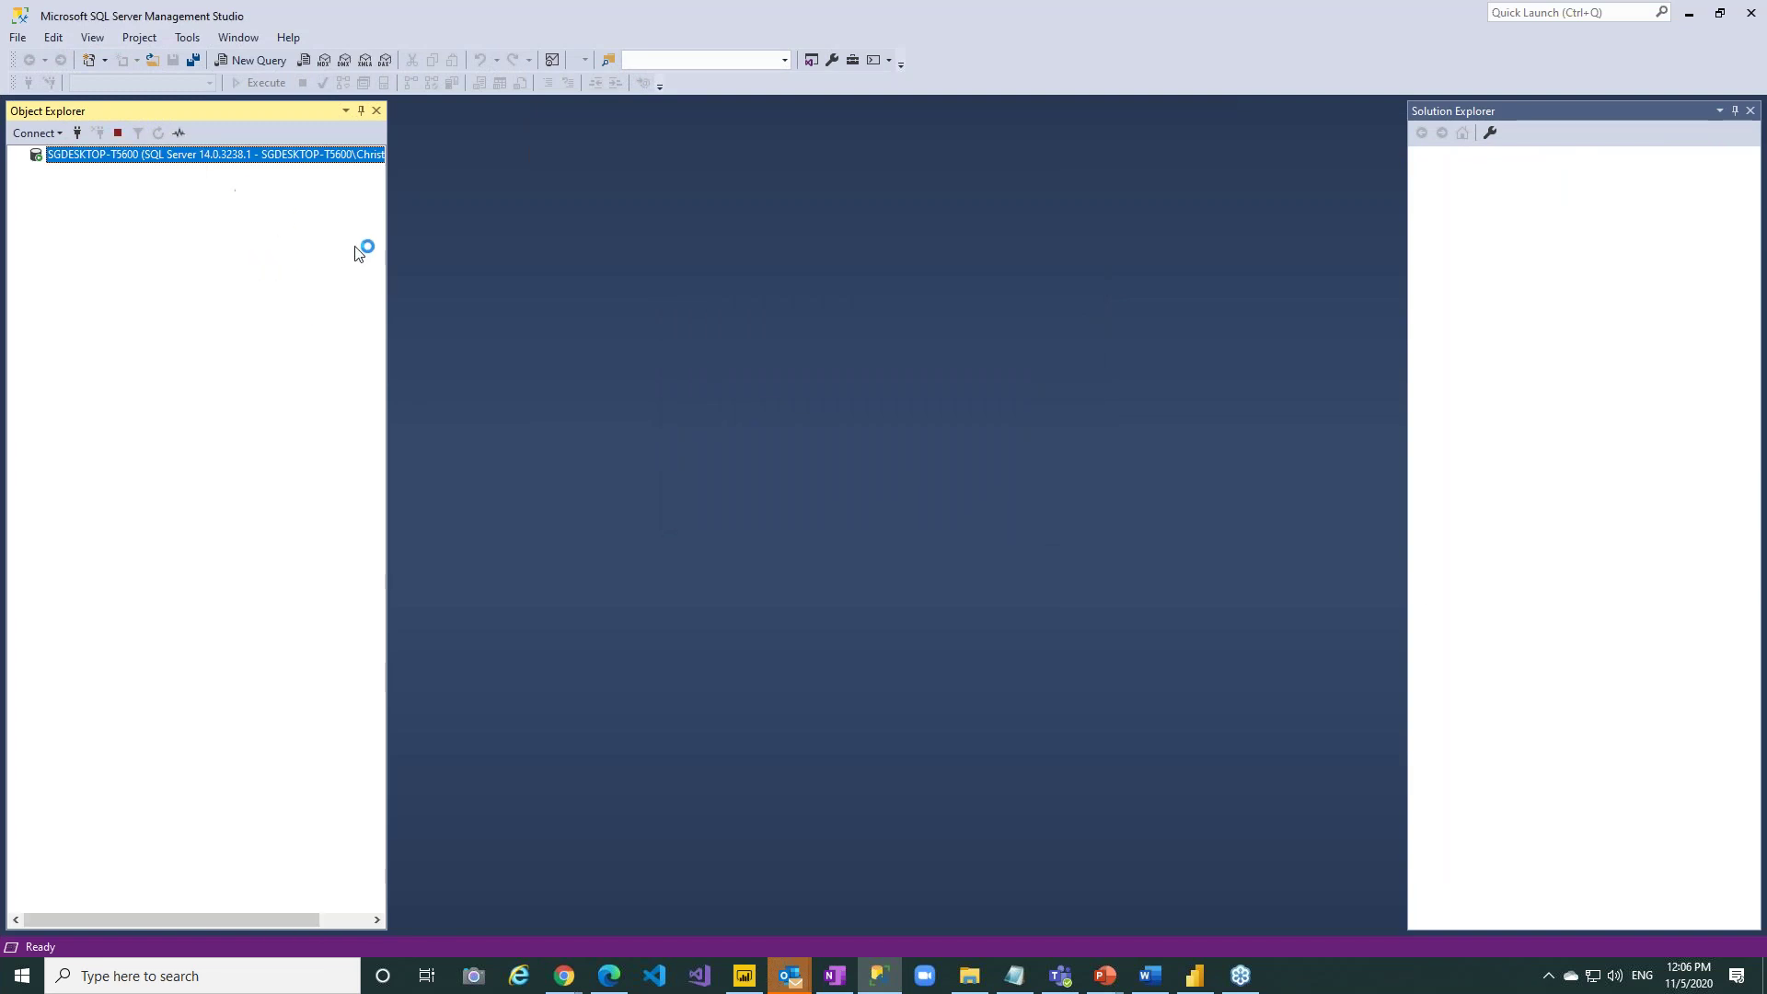
click(36, 171)
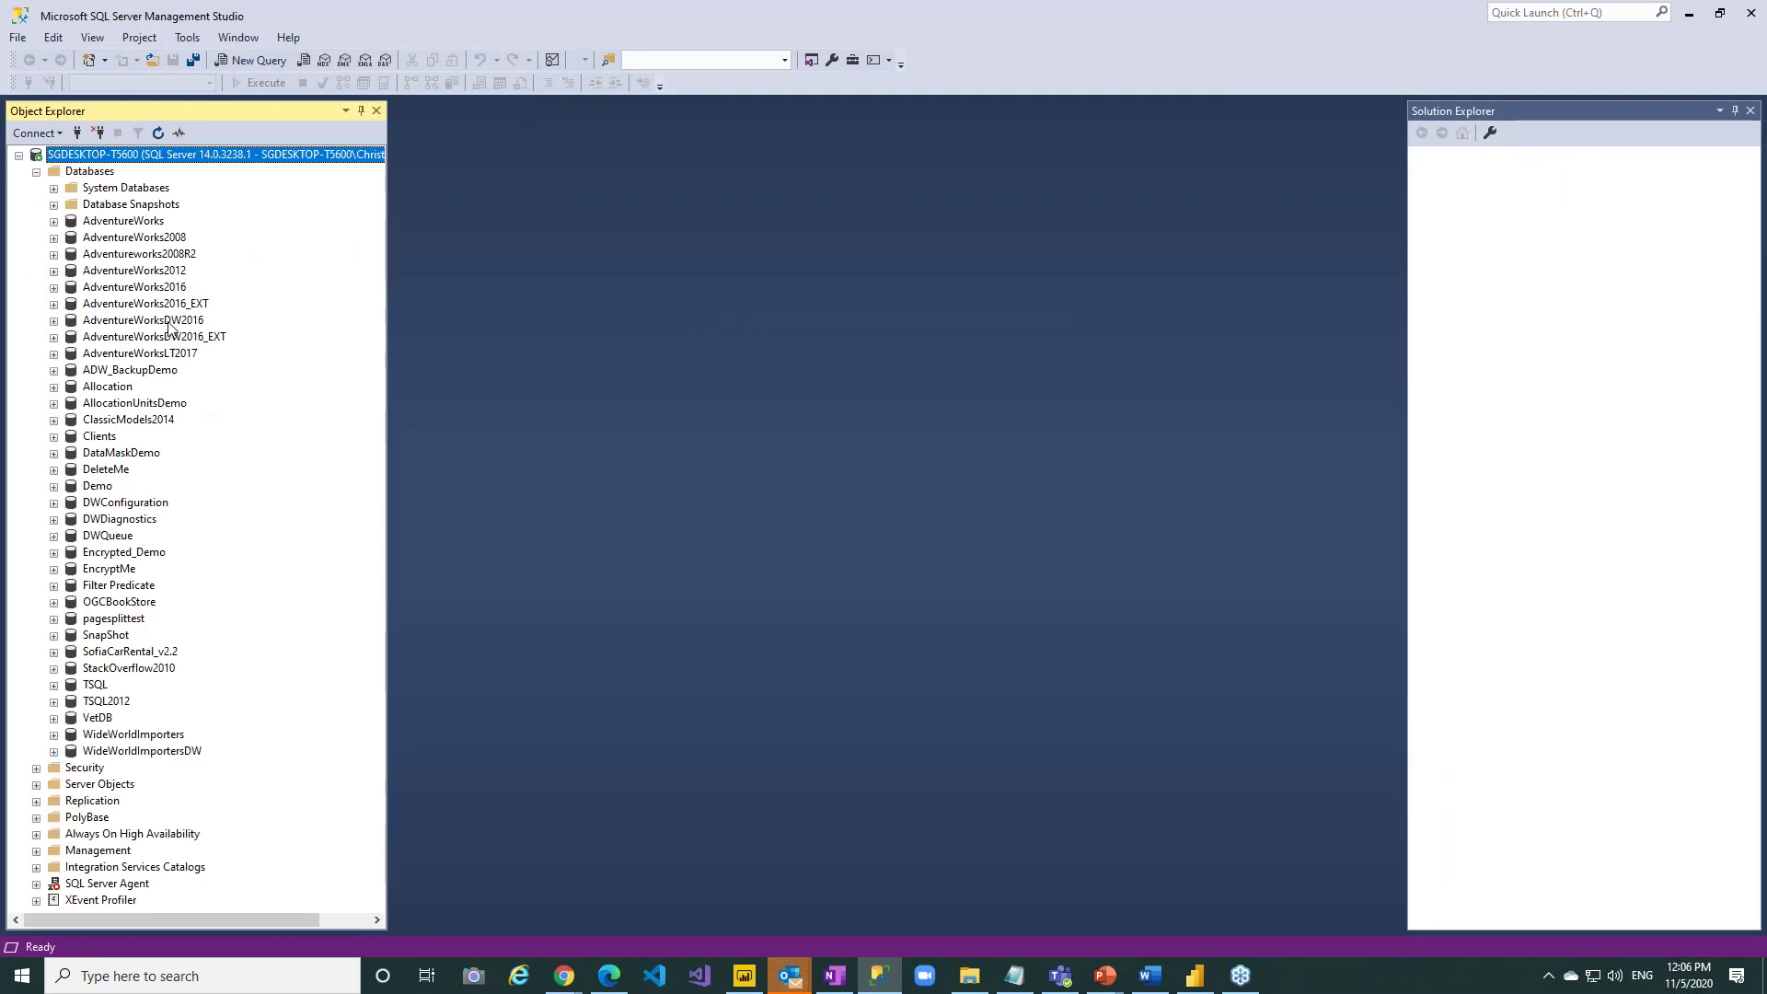
click(170, 321)
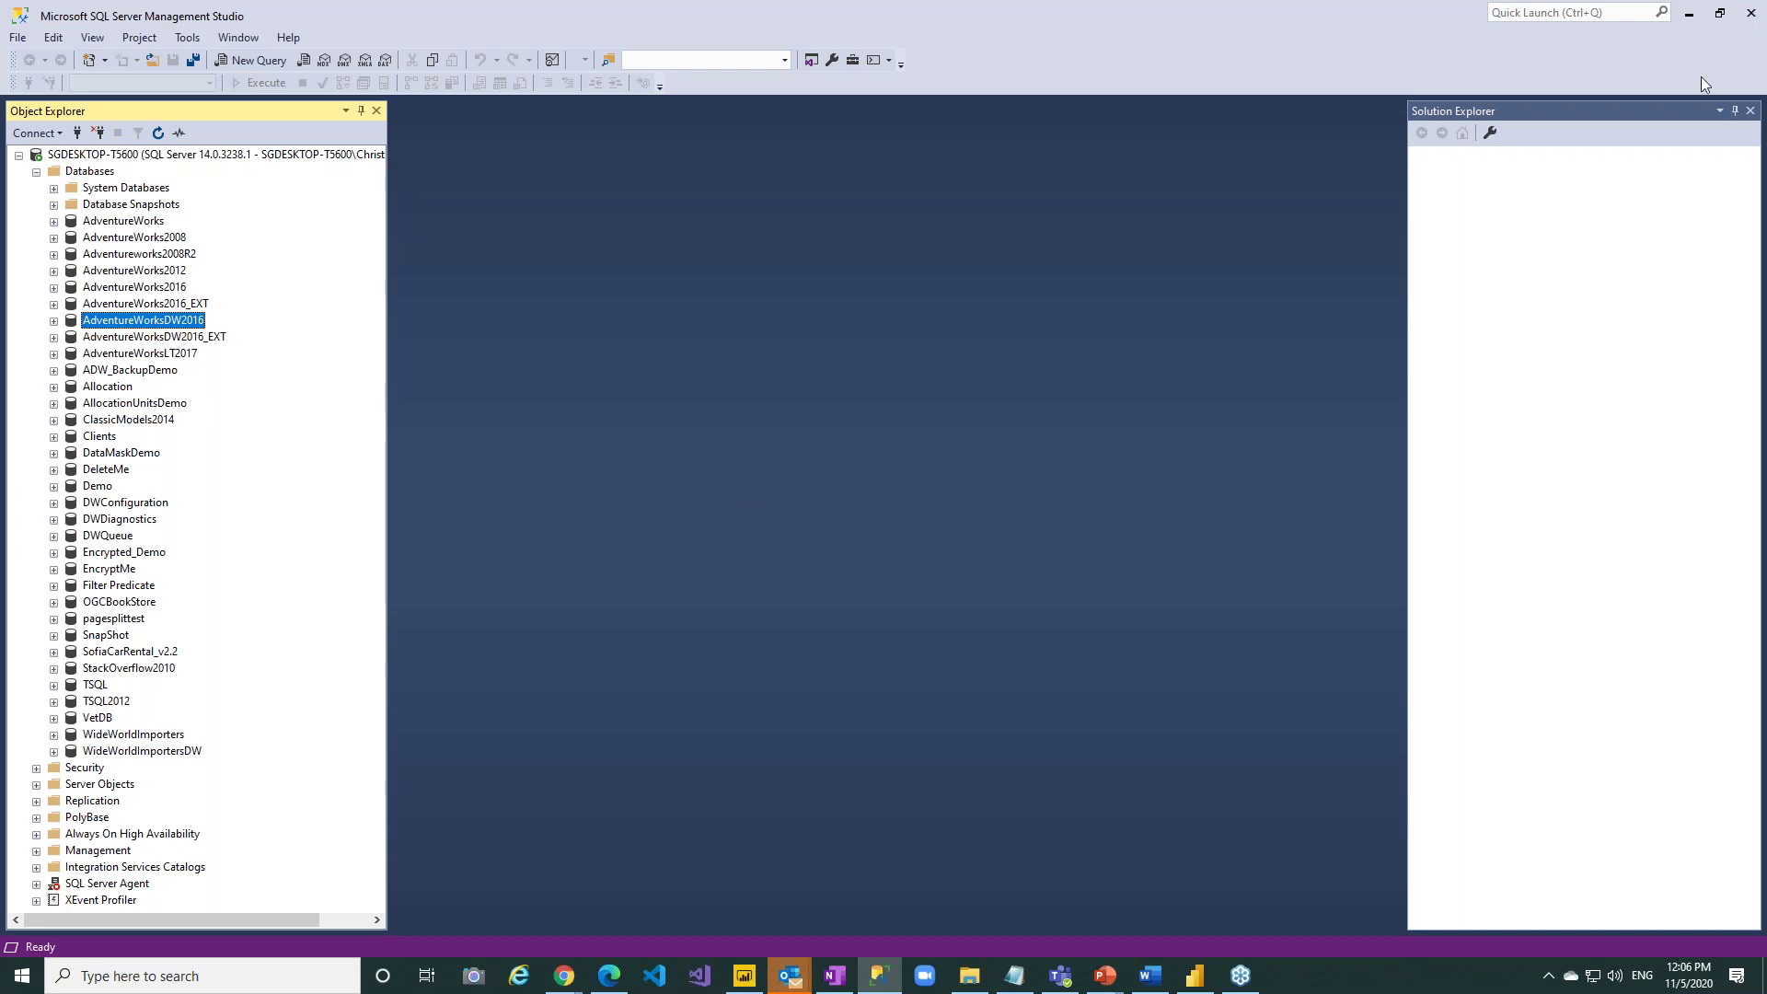
click(1689, 12)
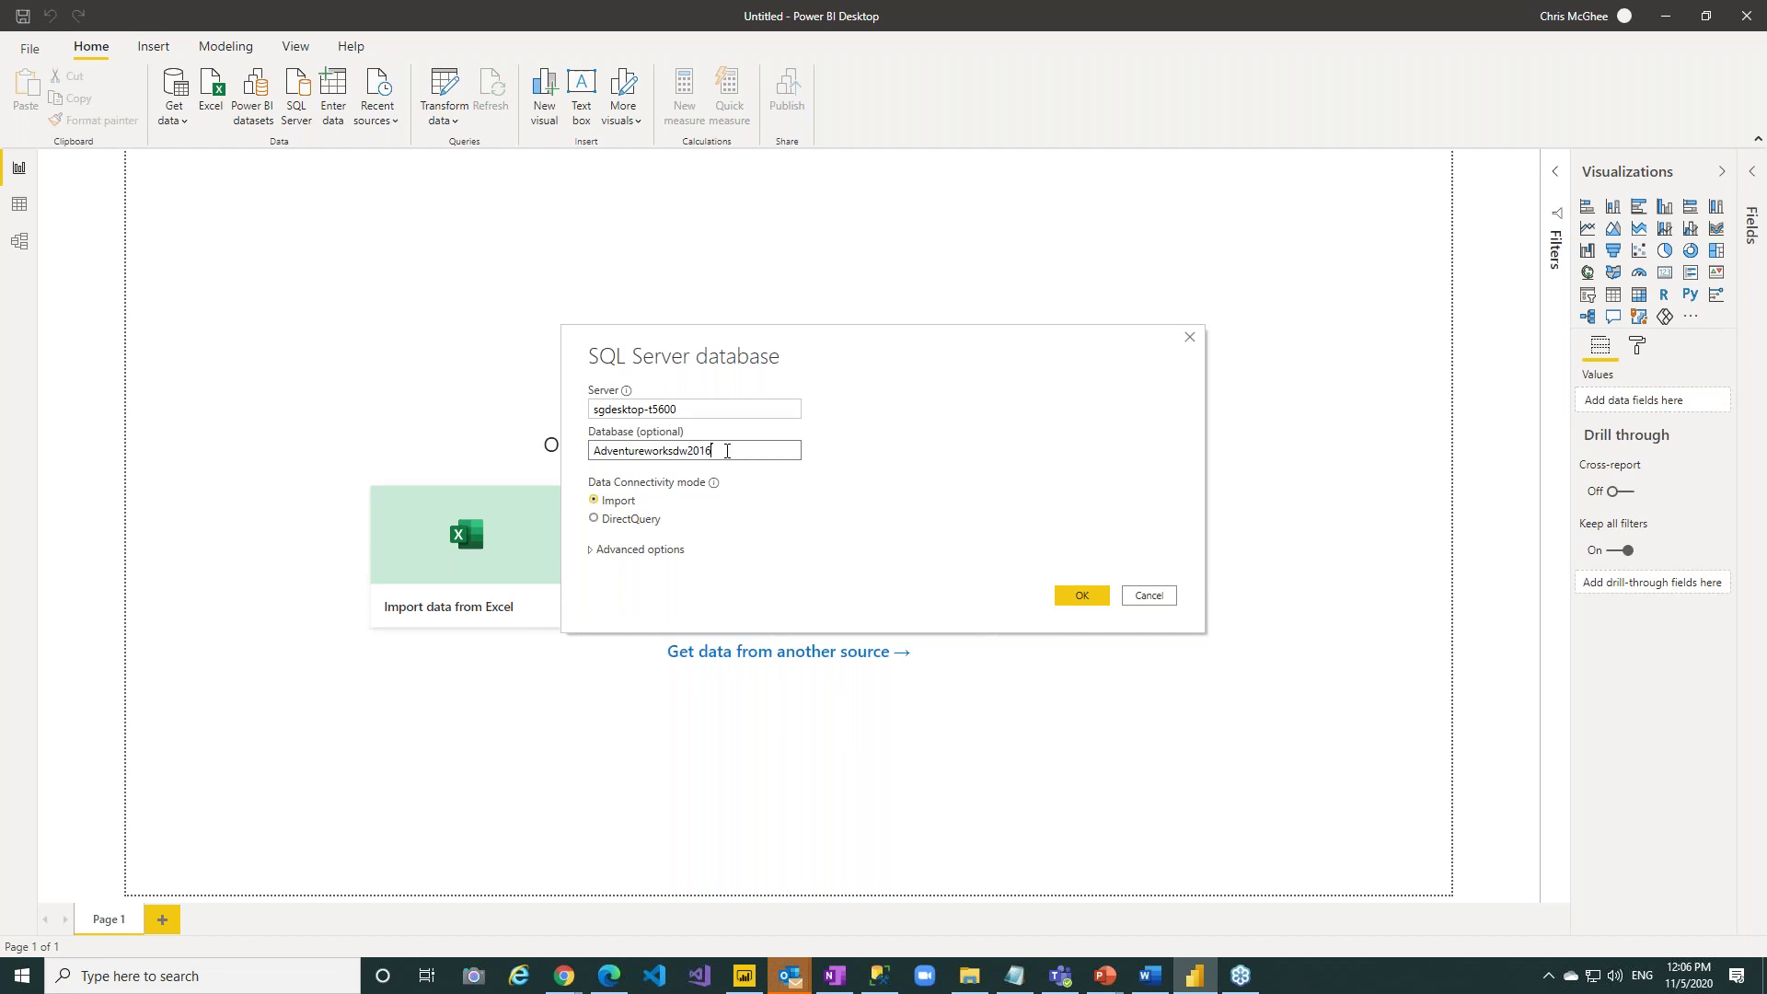
Review the DirectQuery and advanced options, keep the Import connectivity mode, and connect to the Adventureworksdw2016 database.
drag(841, 337, 831, 296)
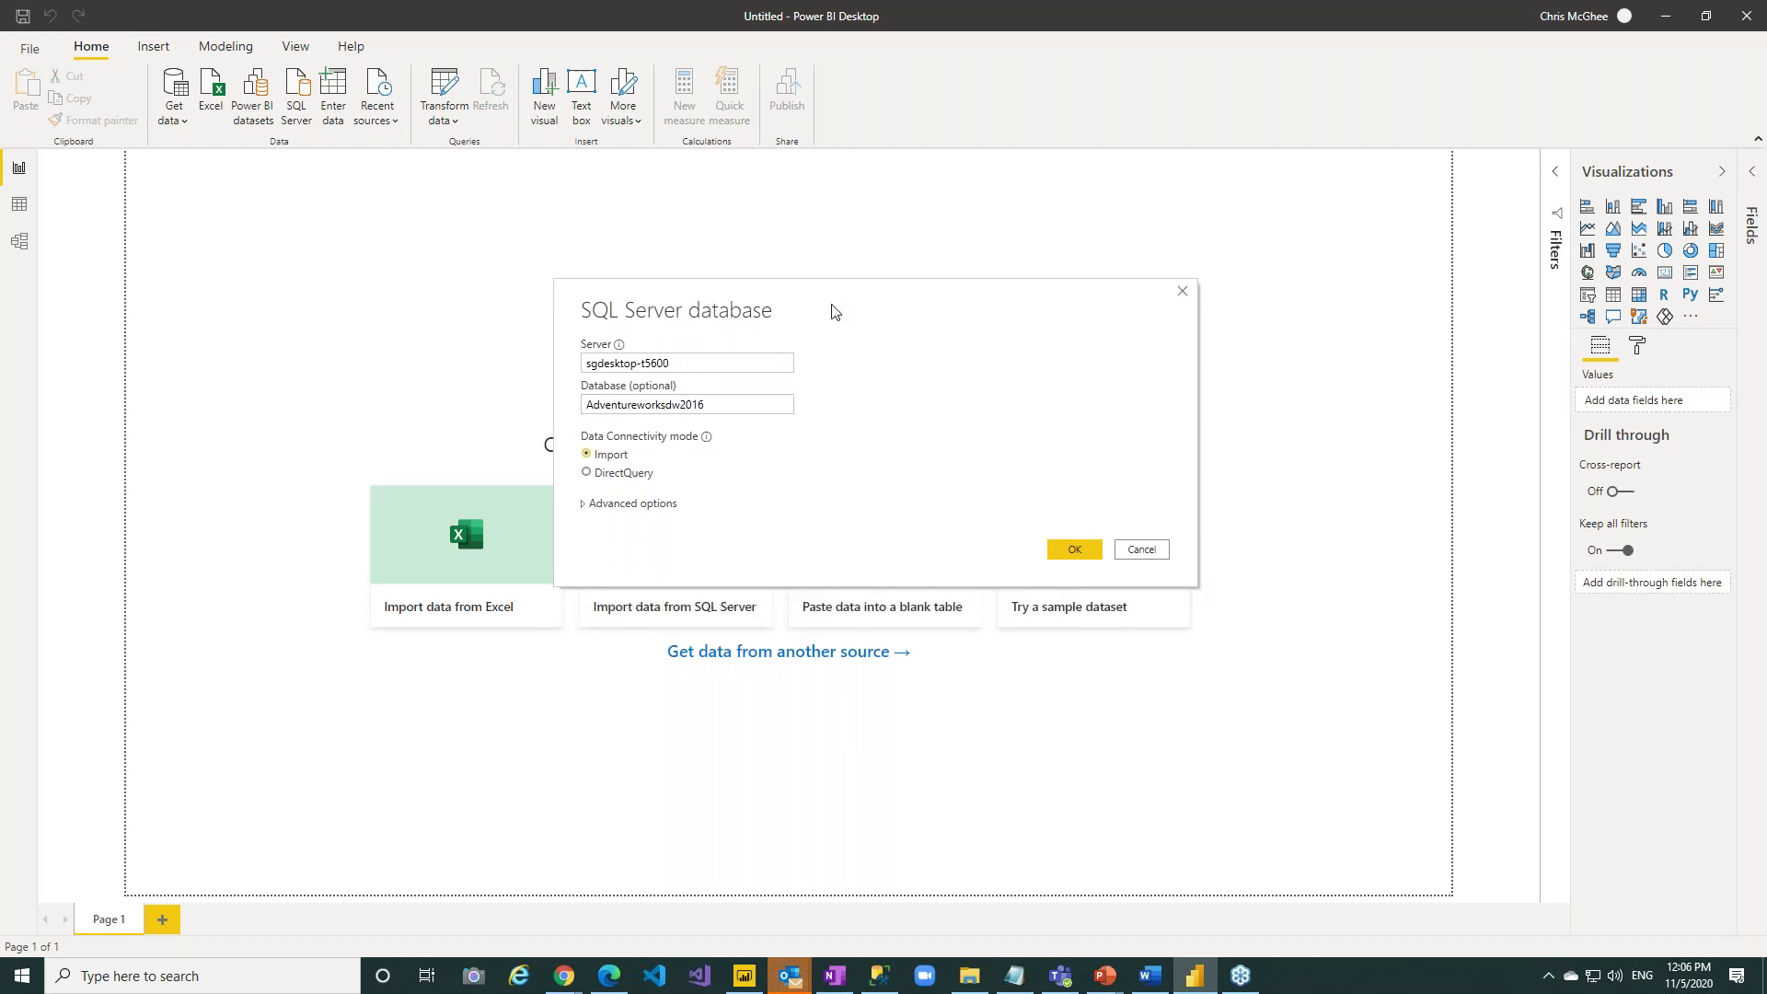
click(587, 473)
click(587, 454)
click(583, 503)
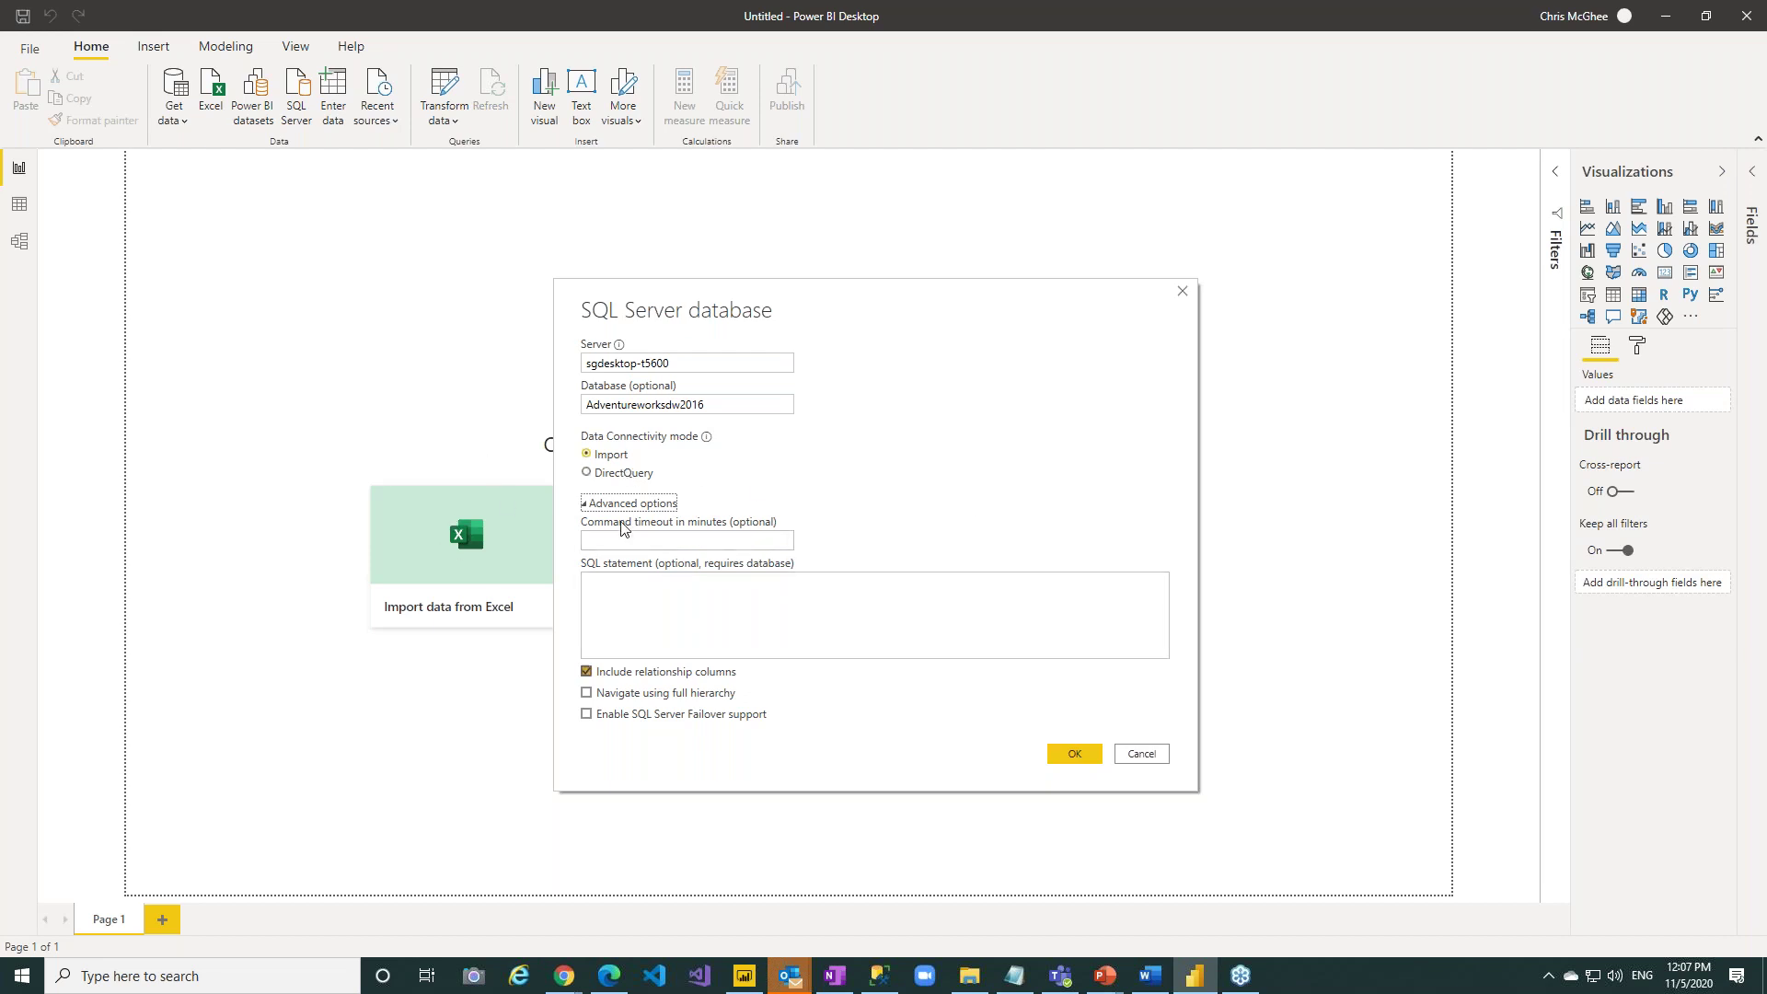
click(587, 506)
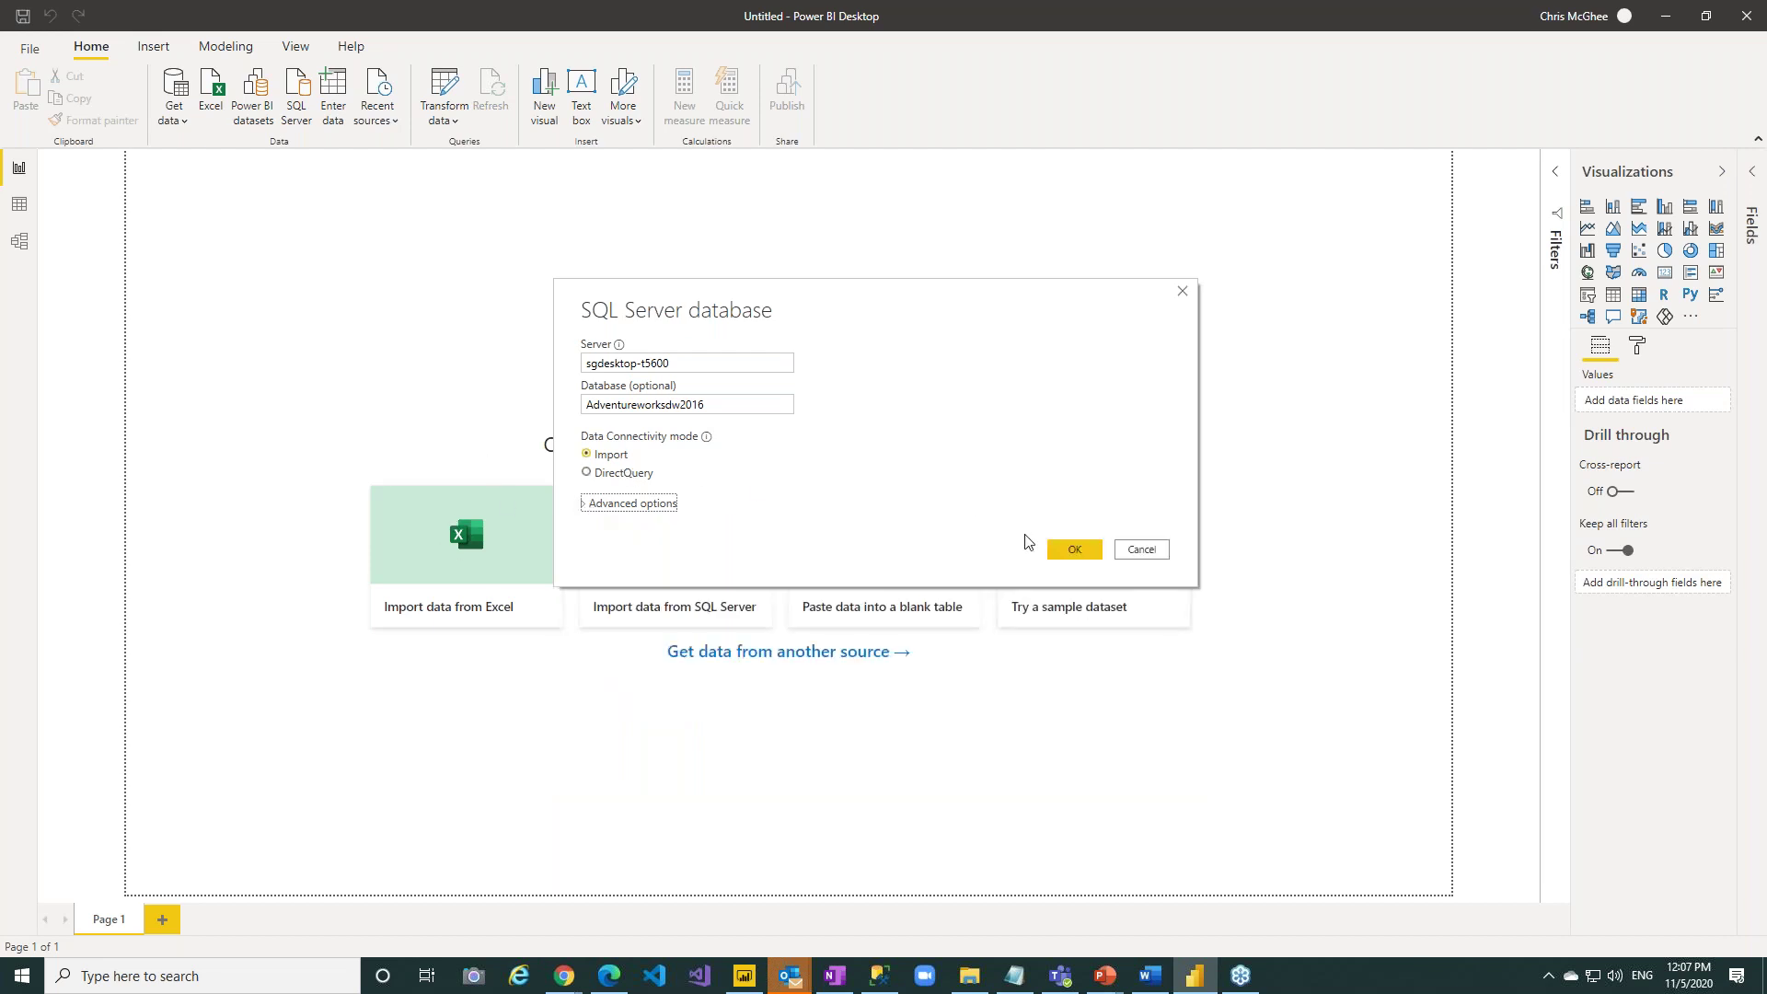
click(1090, 550)
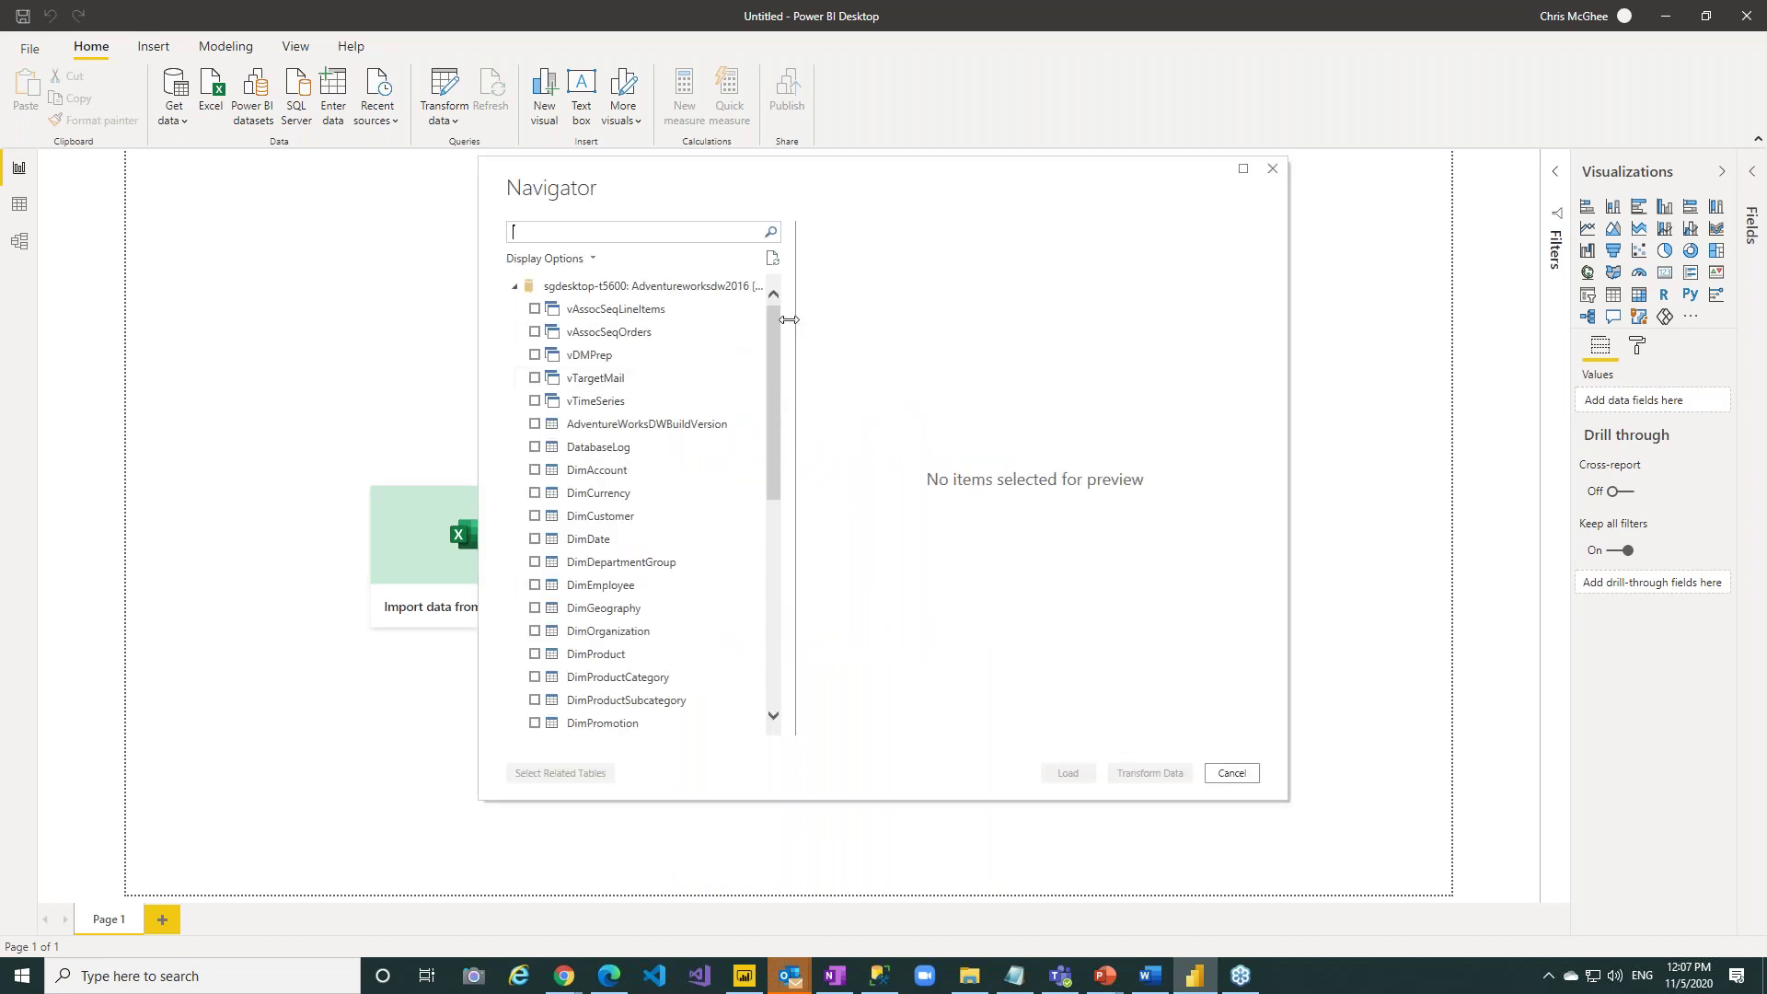
Select the FactInternetSales, FactInternetSalesReason, FactResellerSales and FactProductInventory tables together with their related tables, and load them.
drag(773, 328, 779, 474)
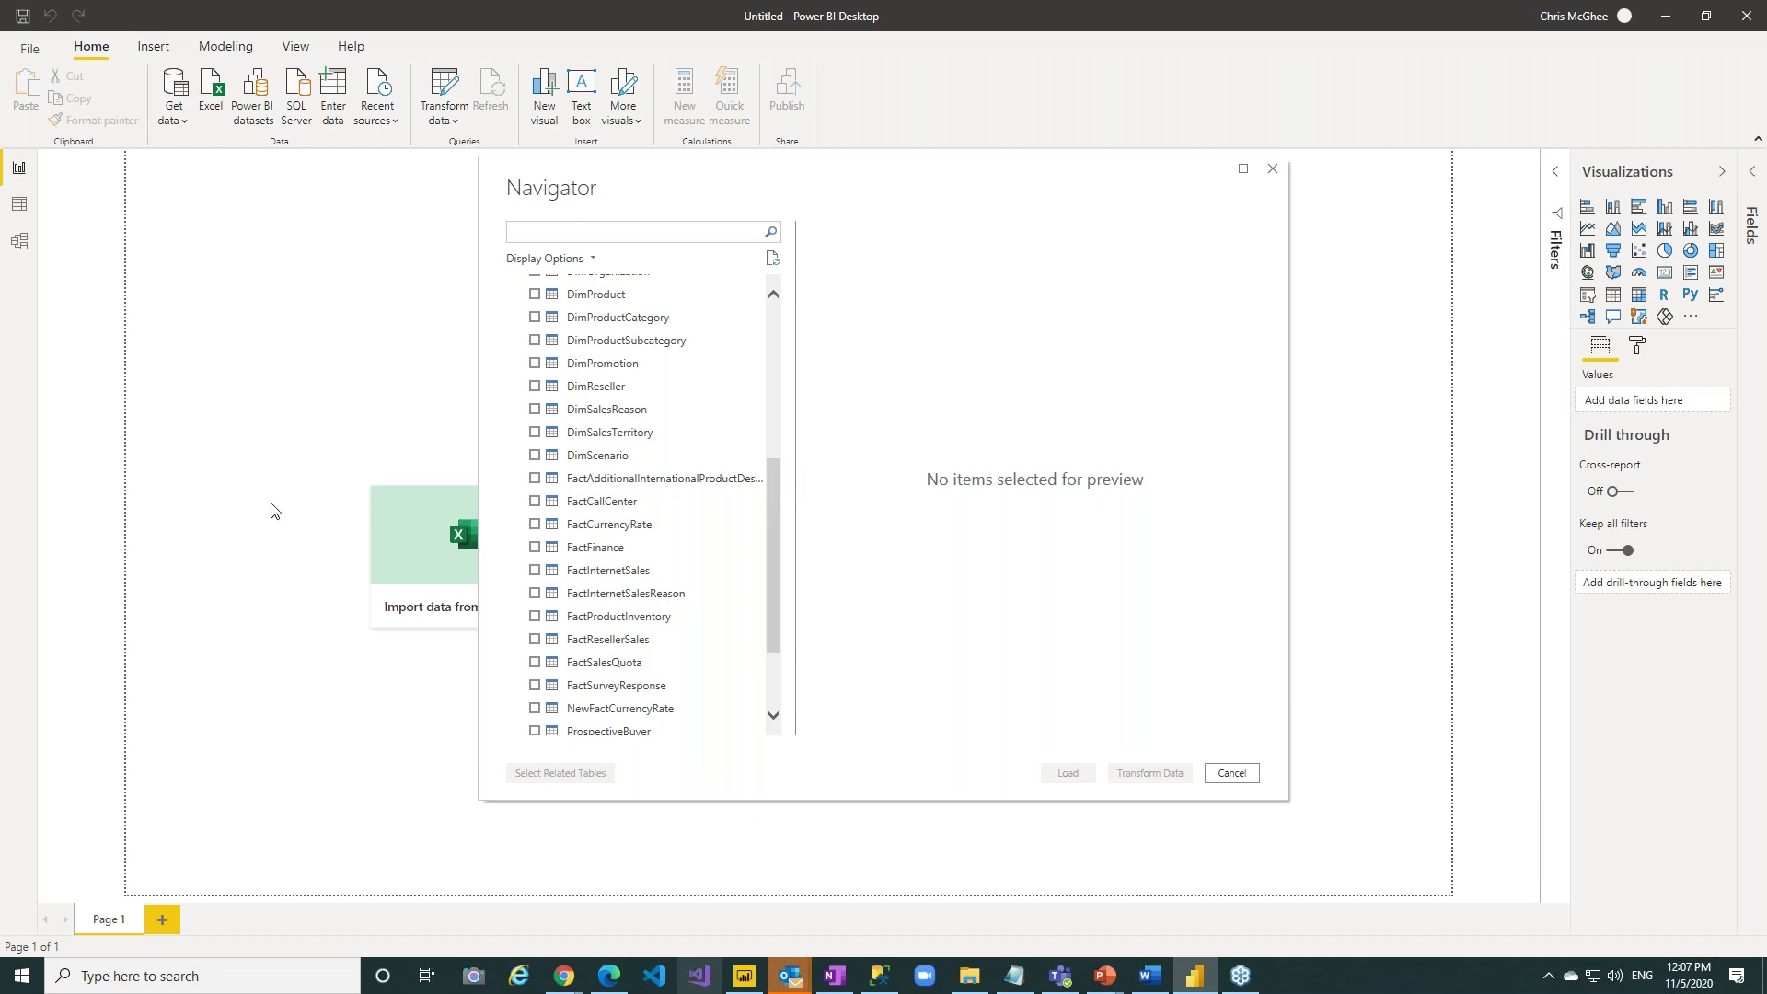
click(535, 571)
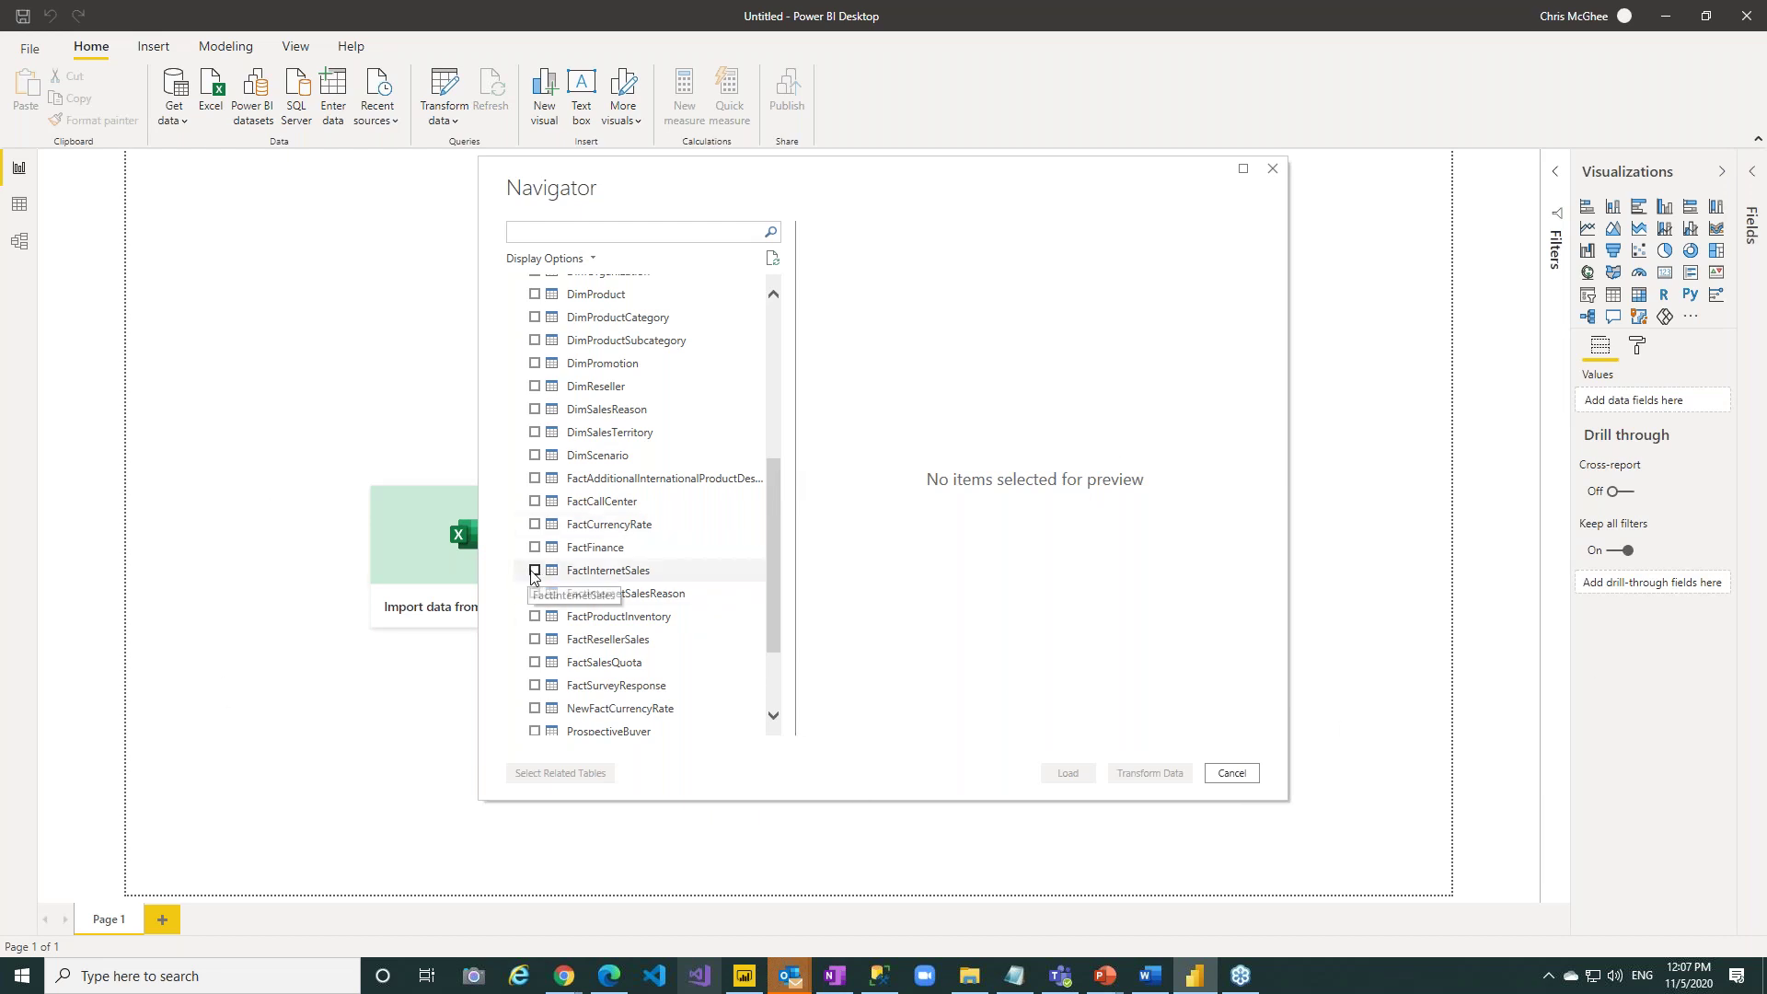
click(534, 593)
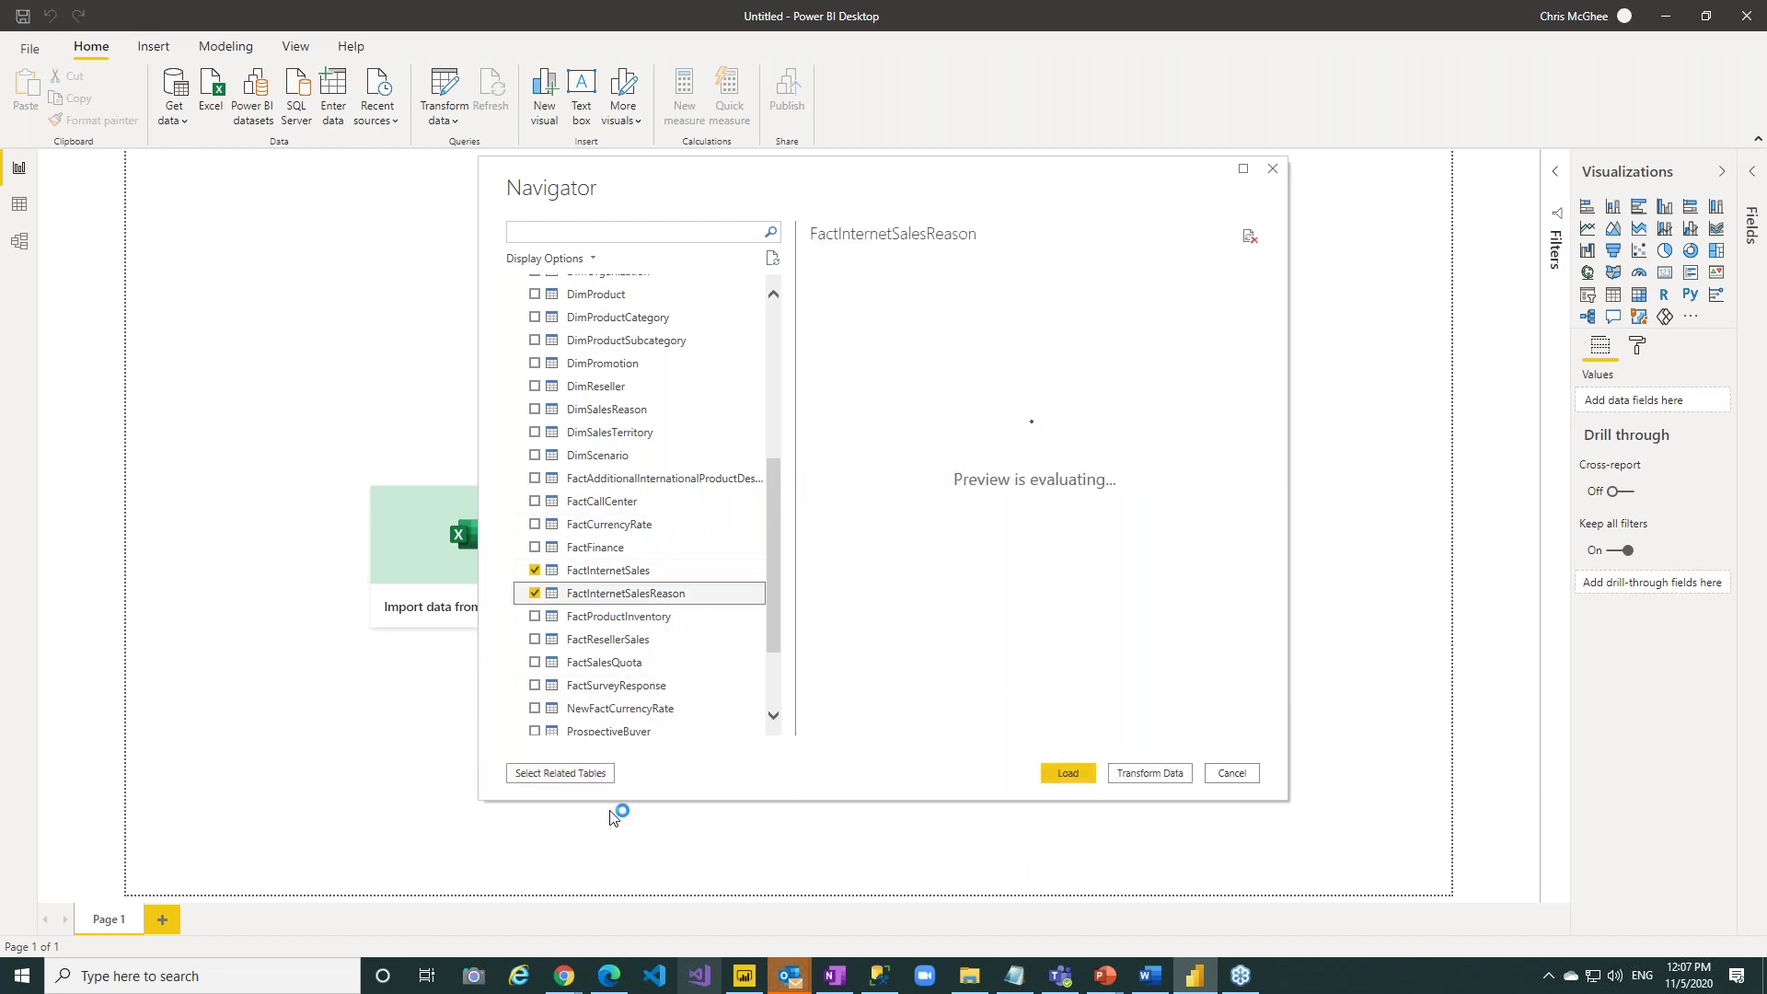
click(535, 640)
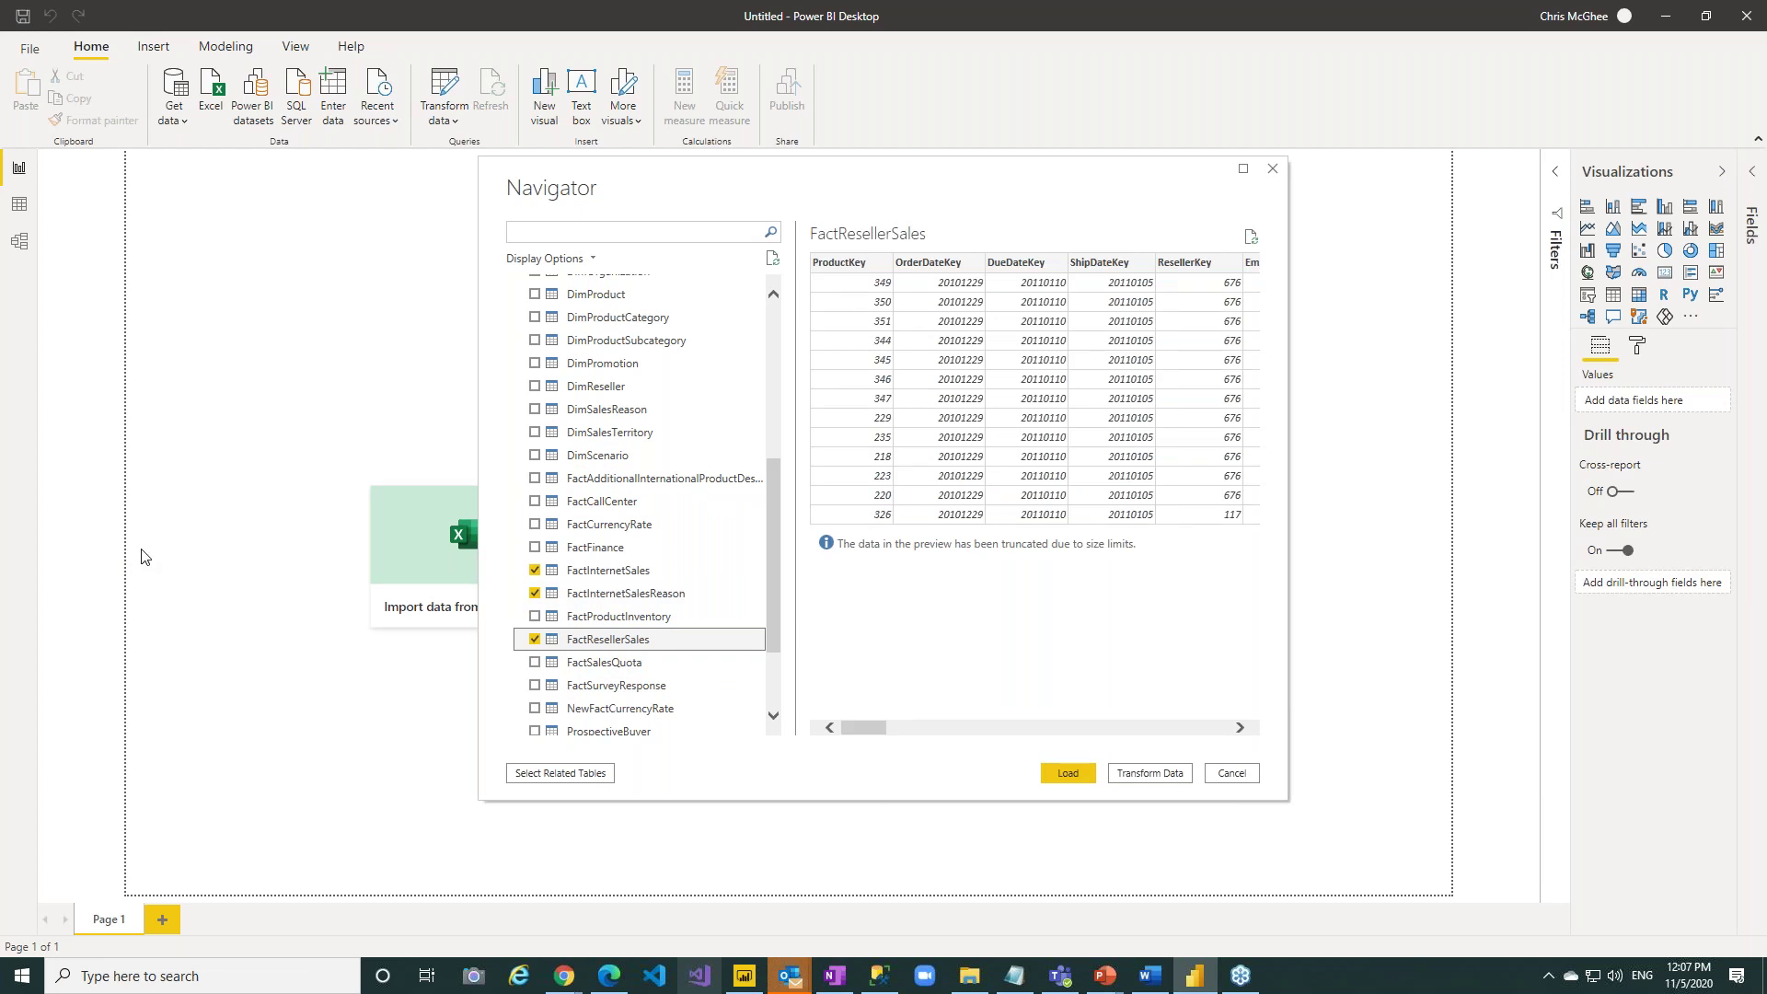
click(534, 616)
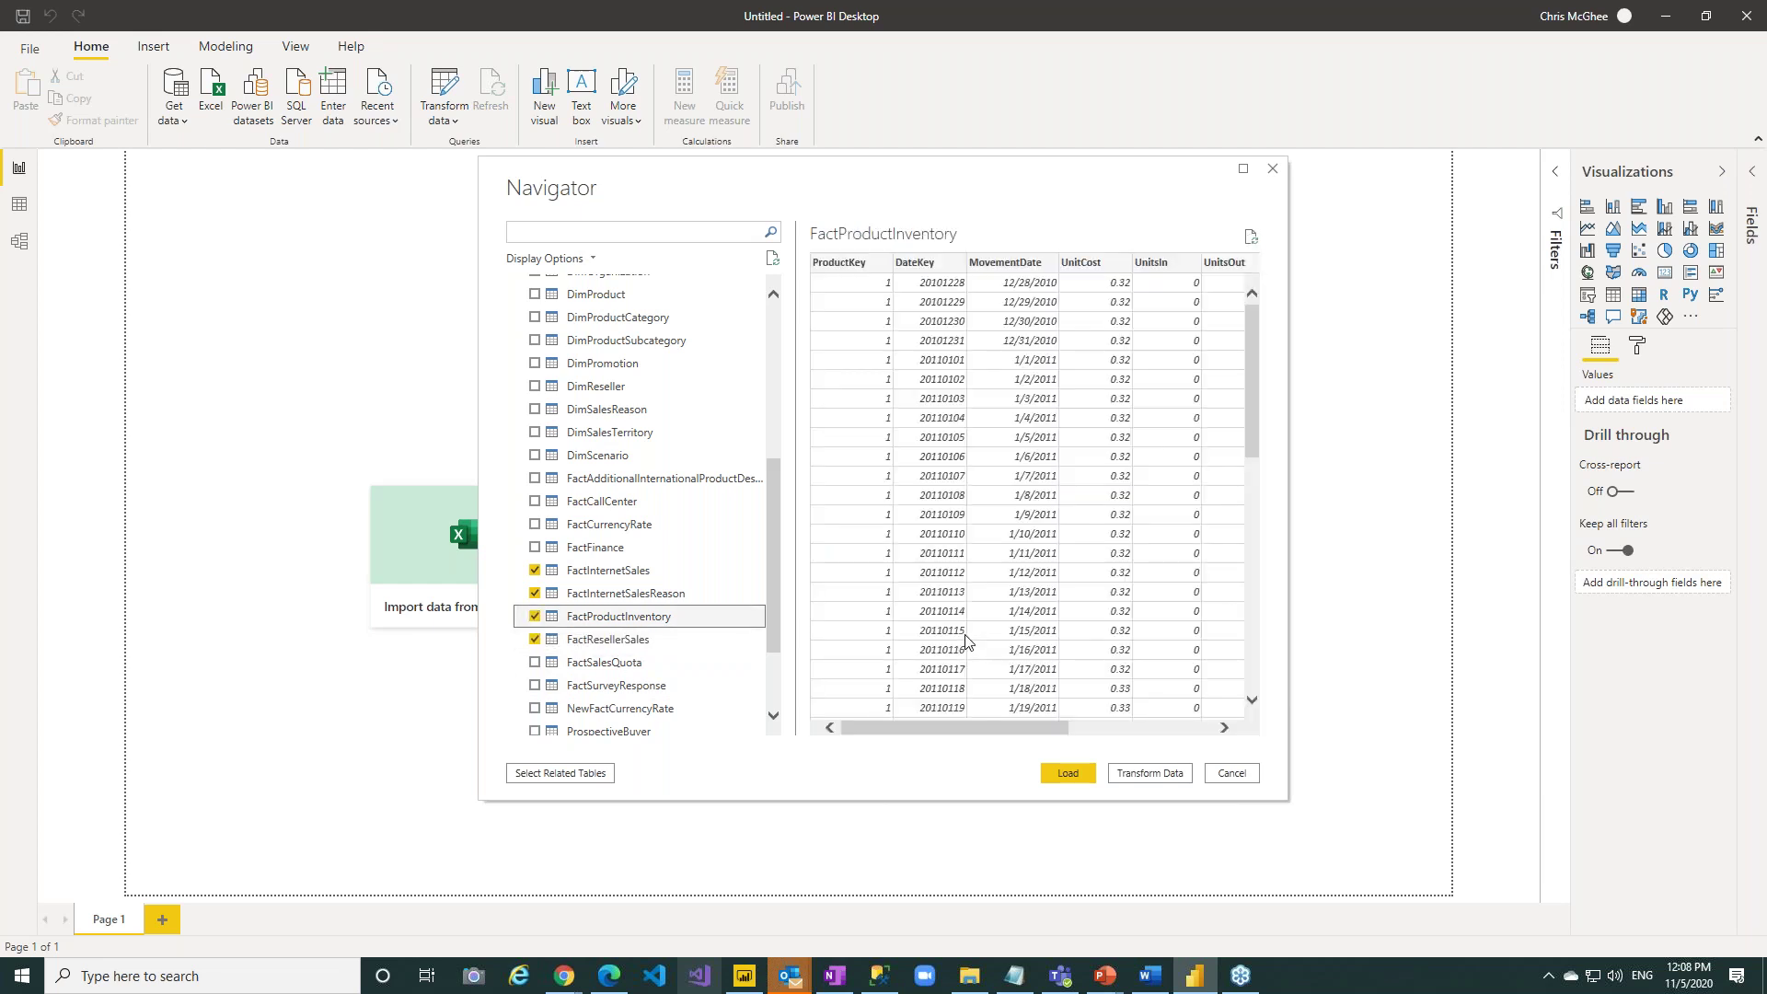
click(560, 774)
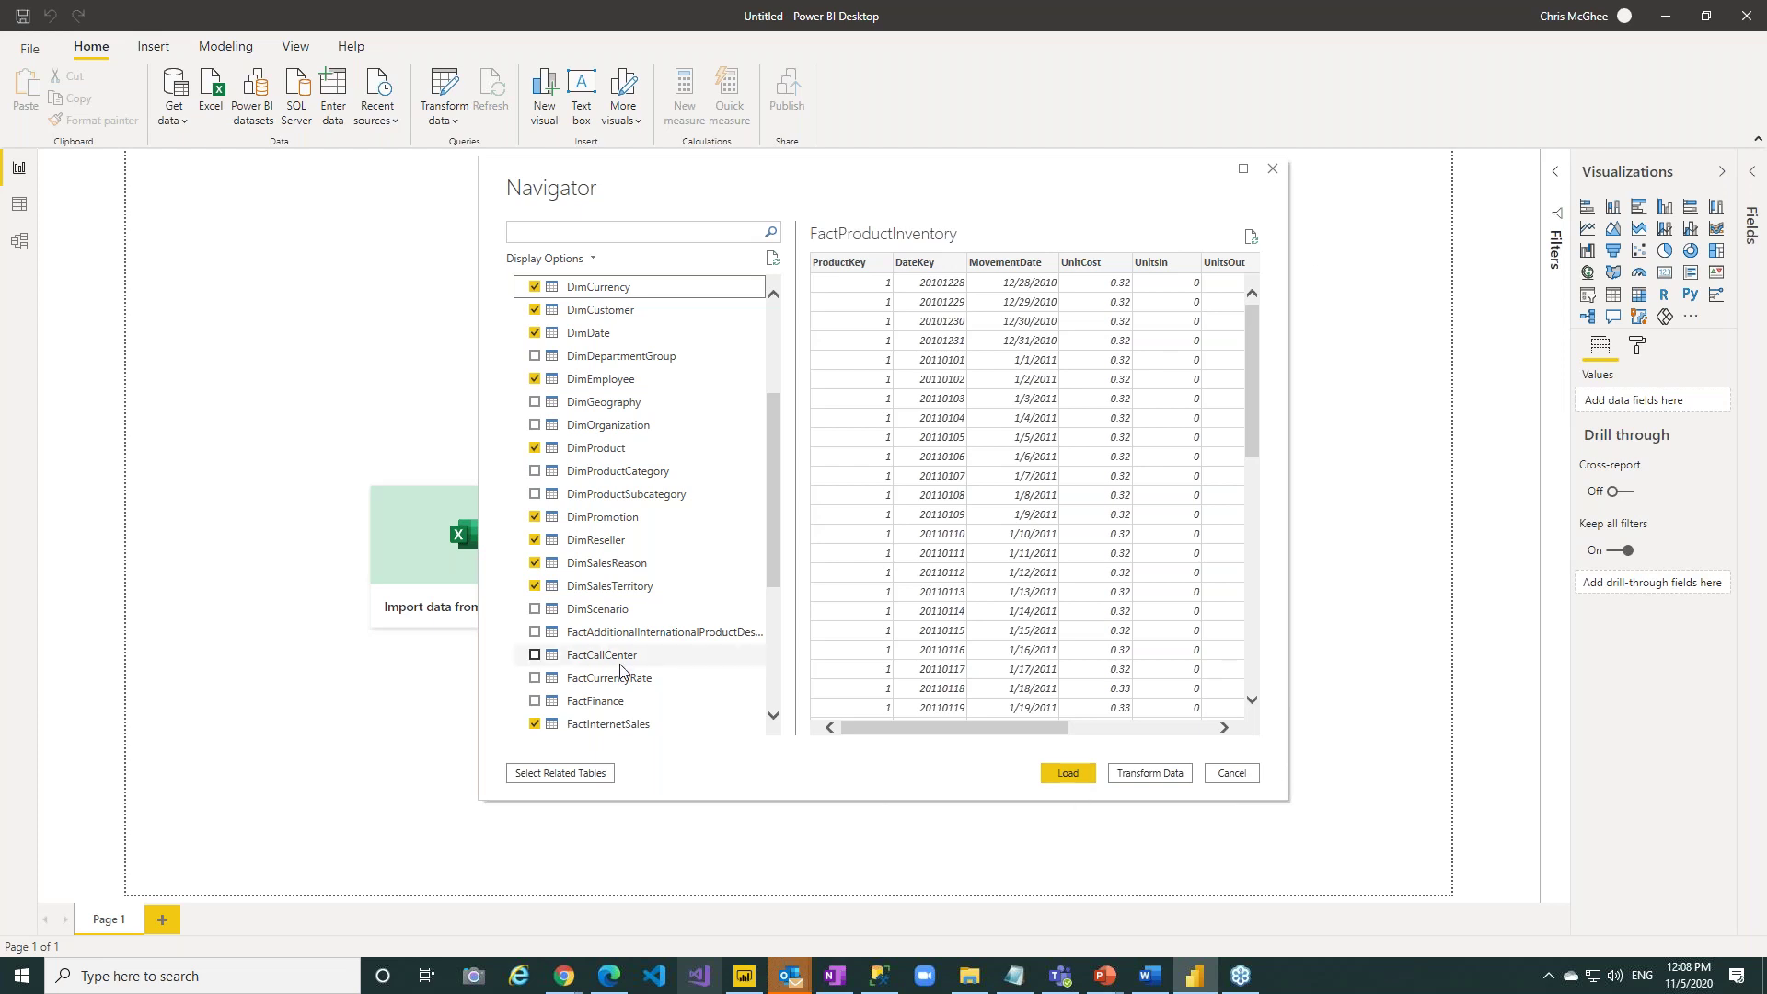
click(1068, 775)
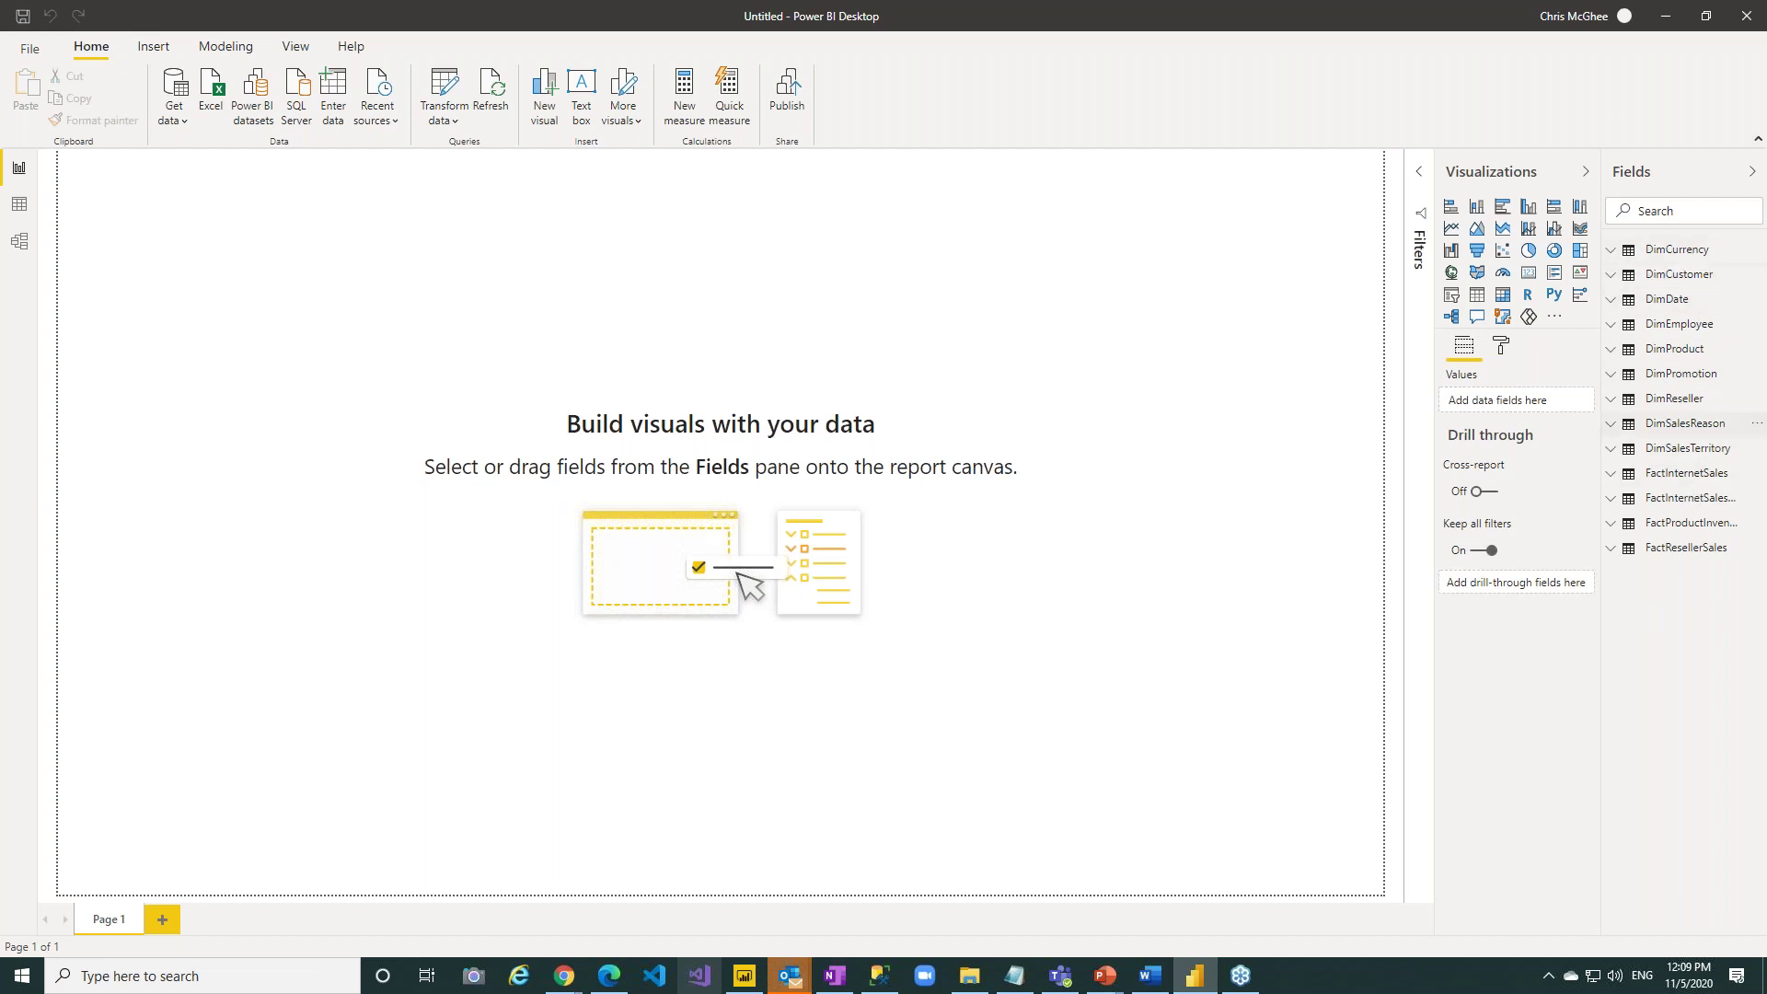
Examine the fields of the DimProduct table and the options for getting more visuals.
click(1614, 354)
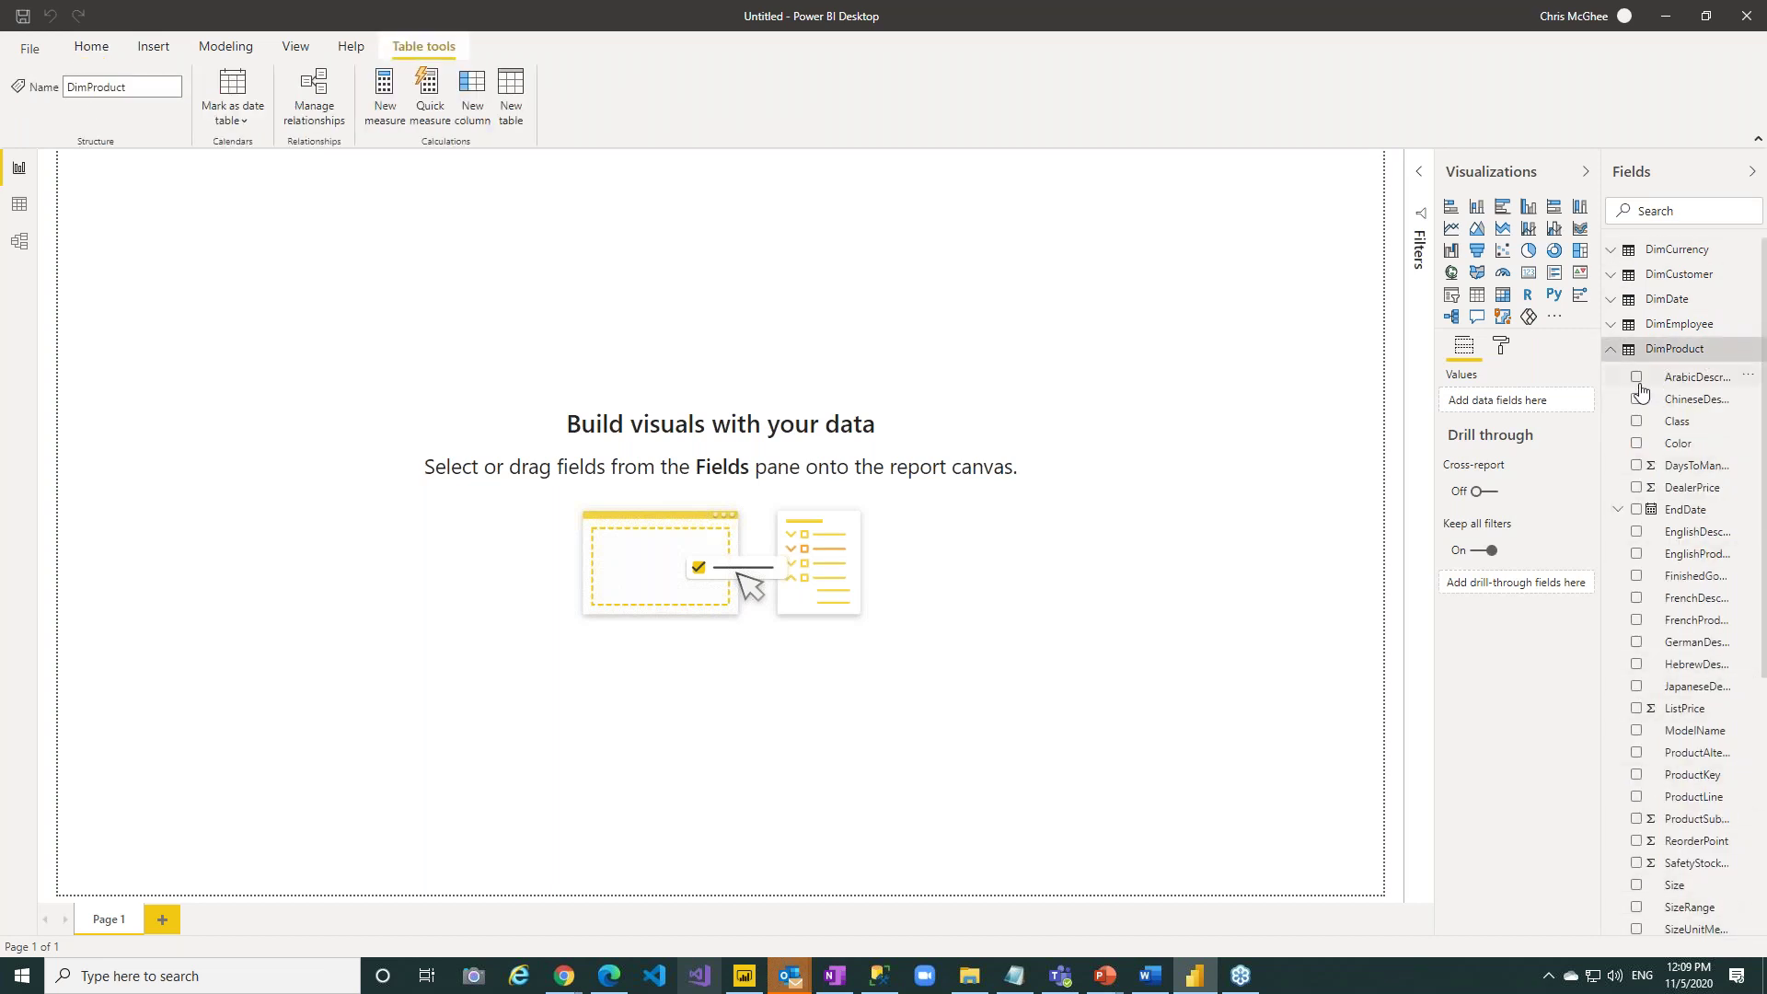
click(1617, 352)
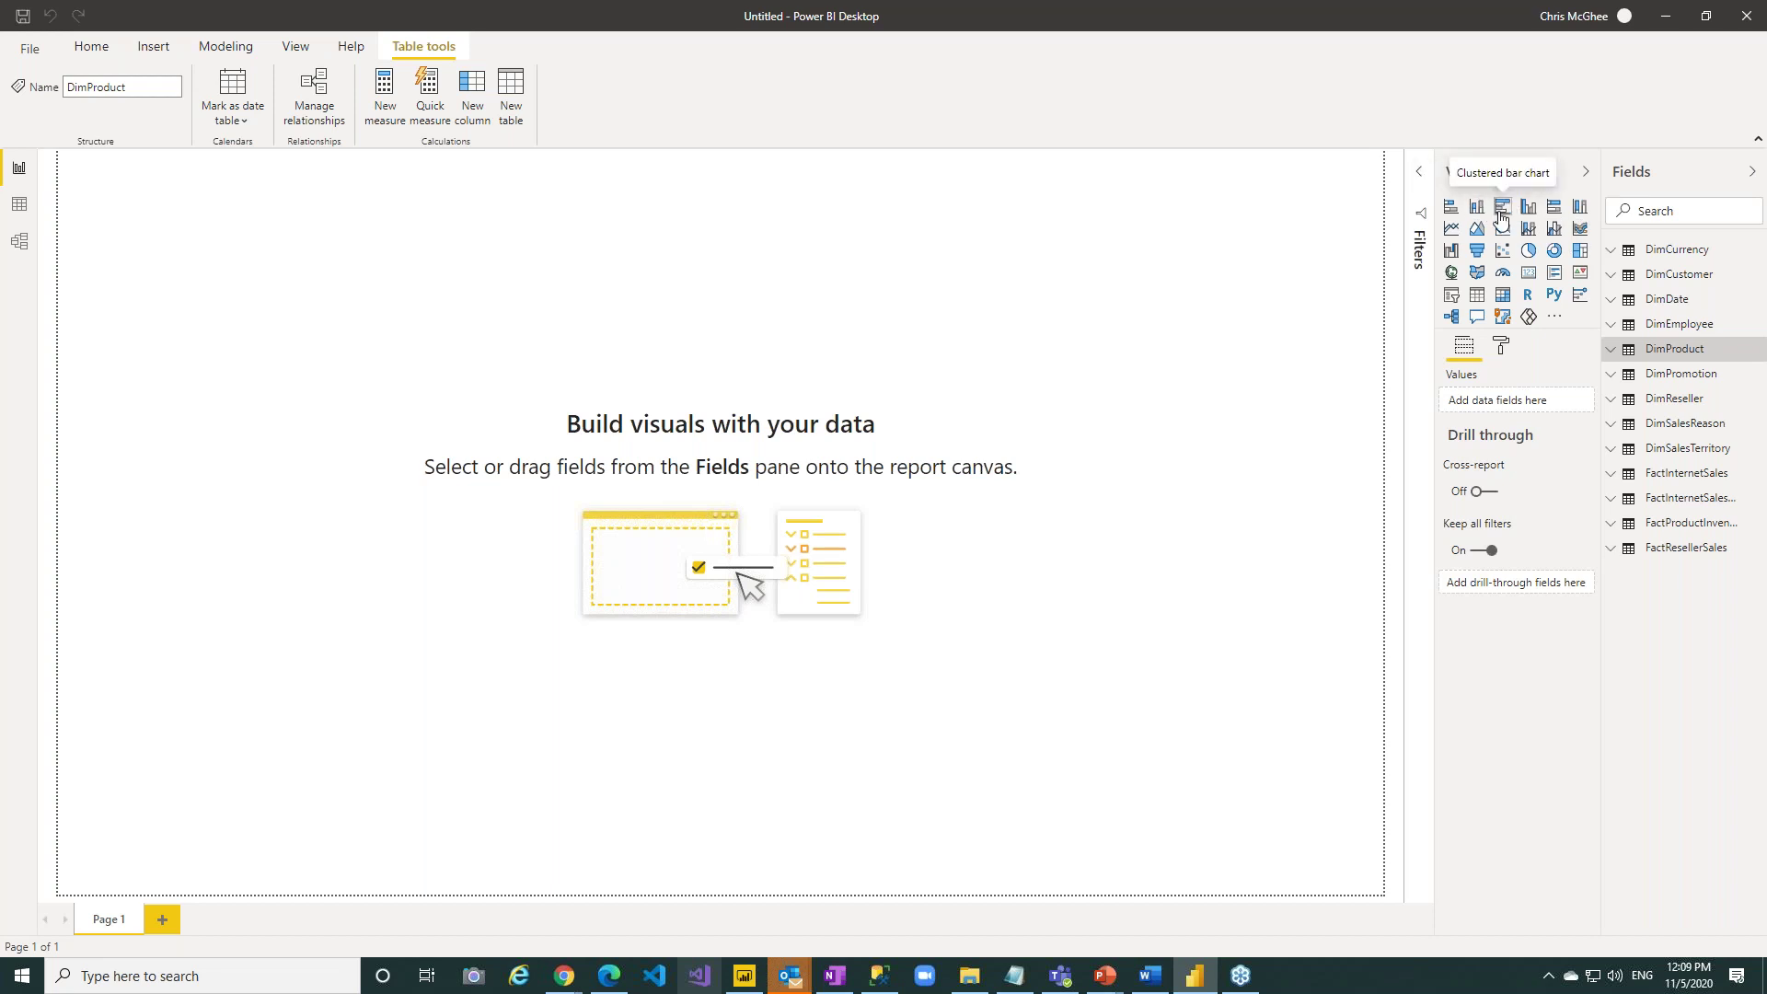
click(1555, 317)
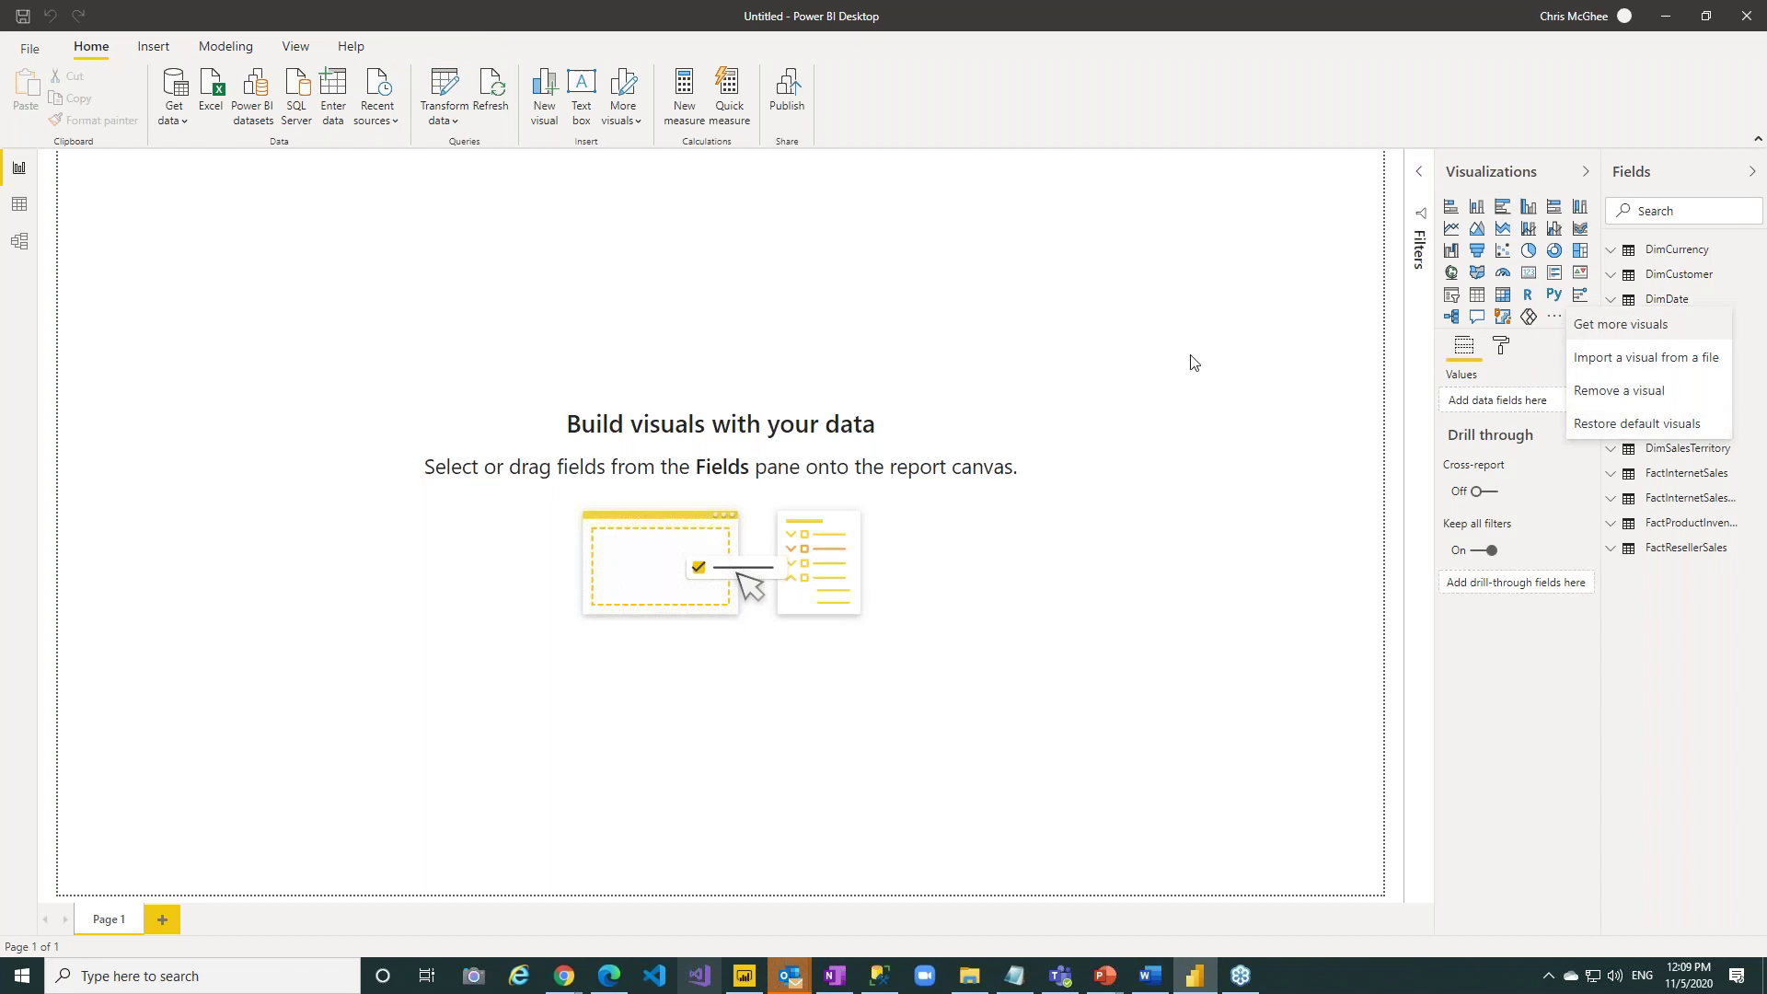
key(Escape)
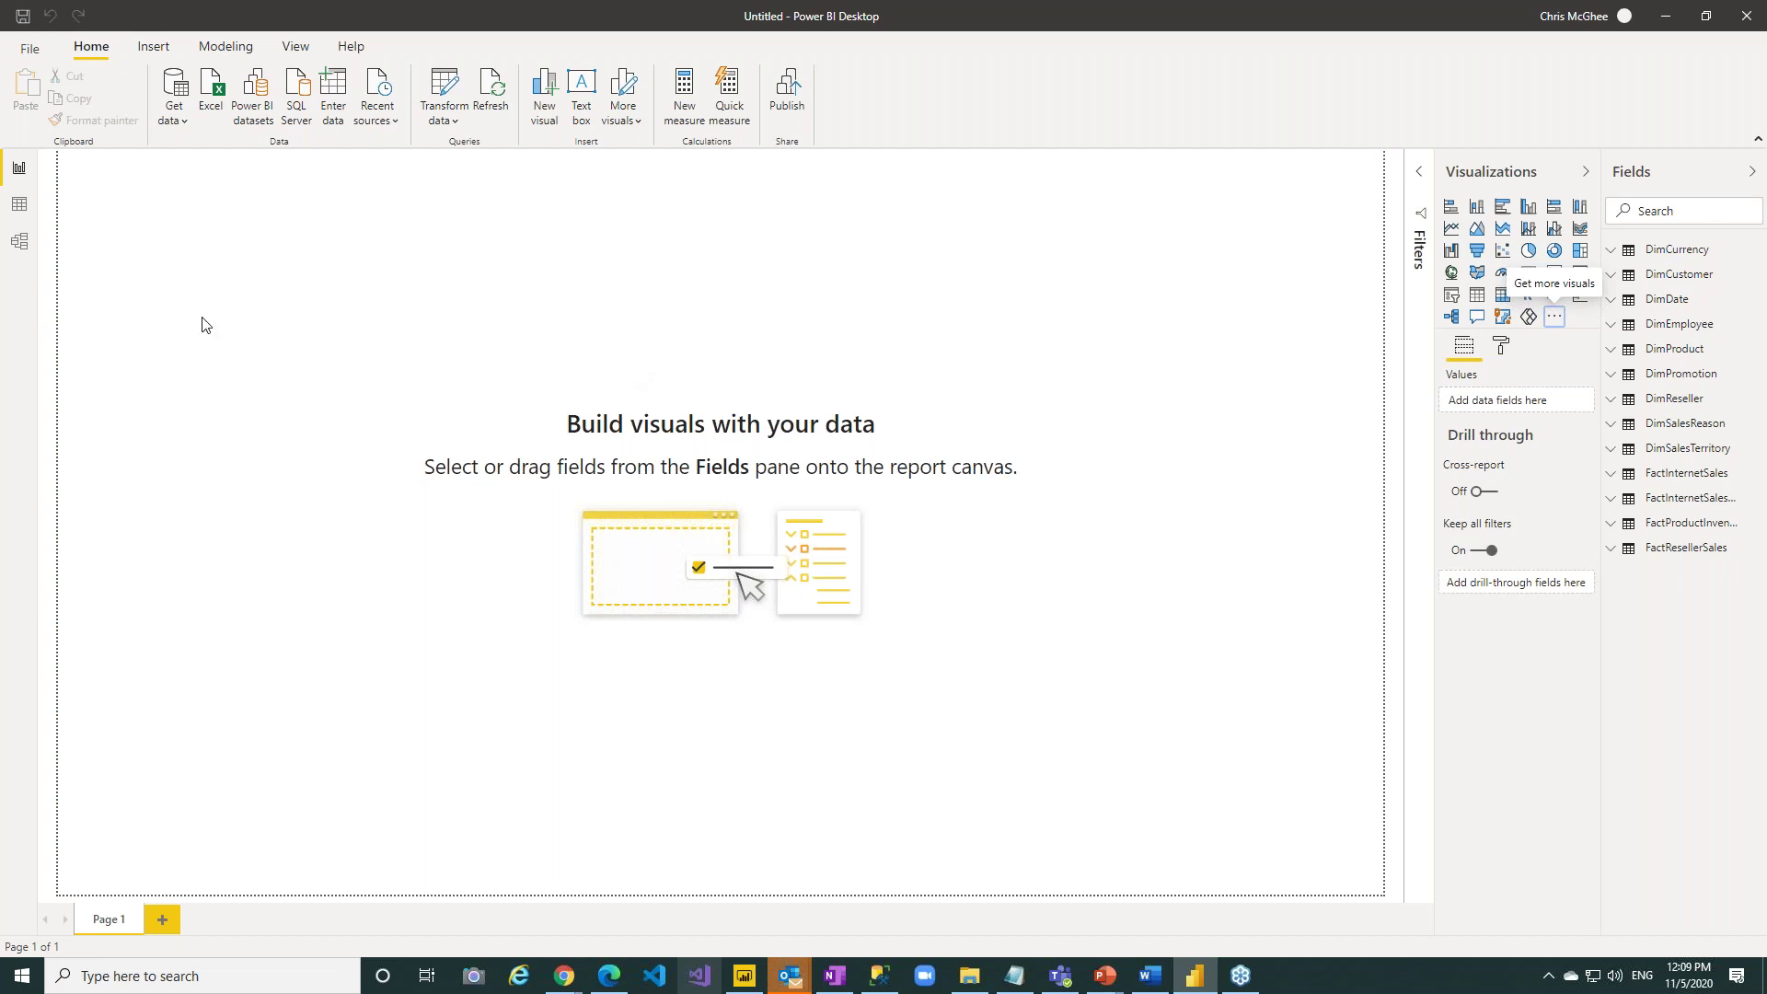
click(608, 336)
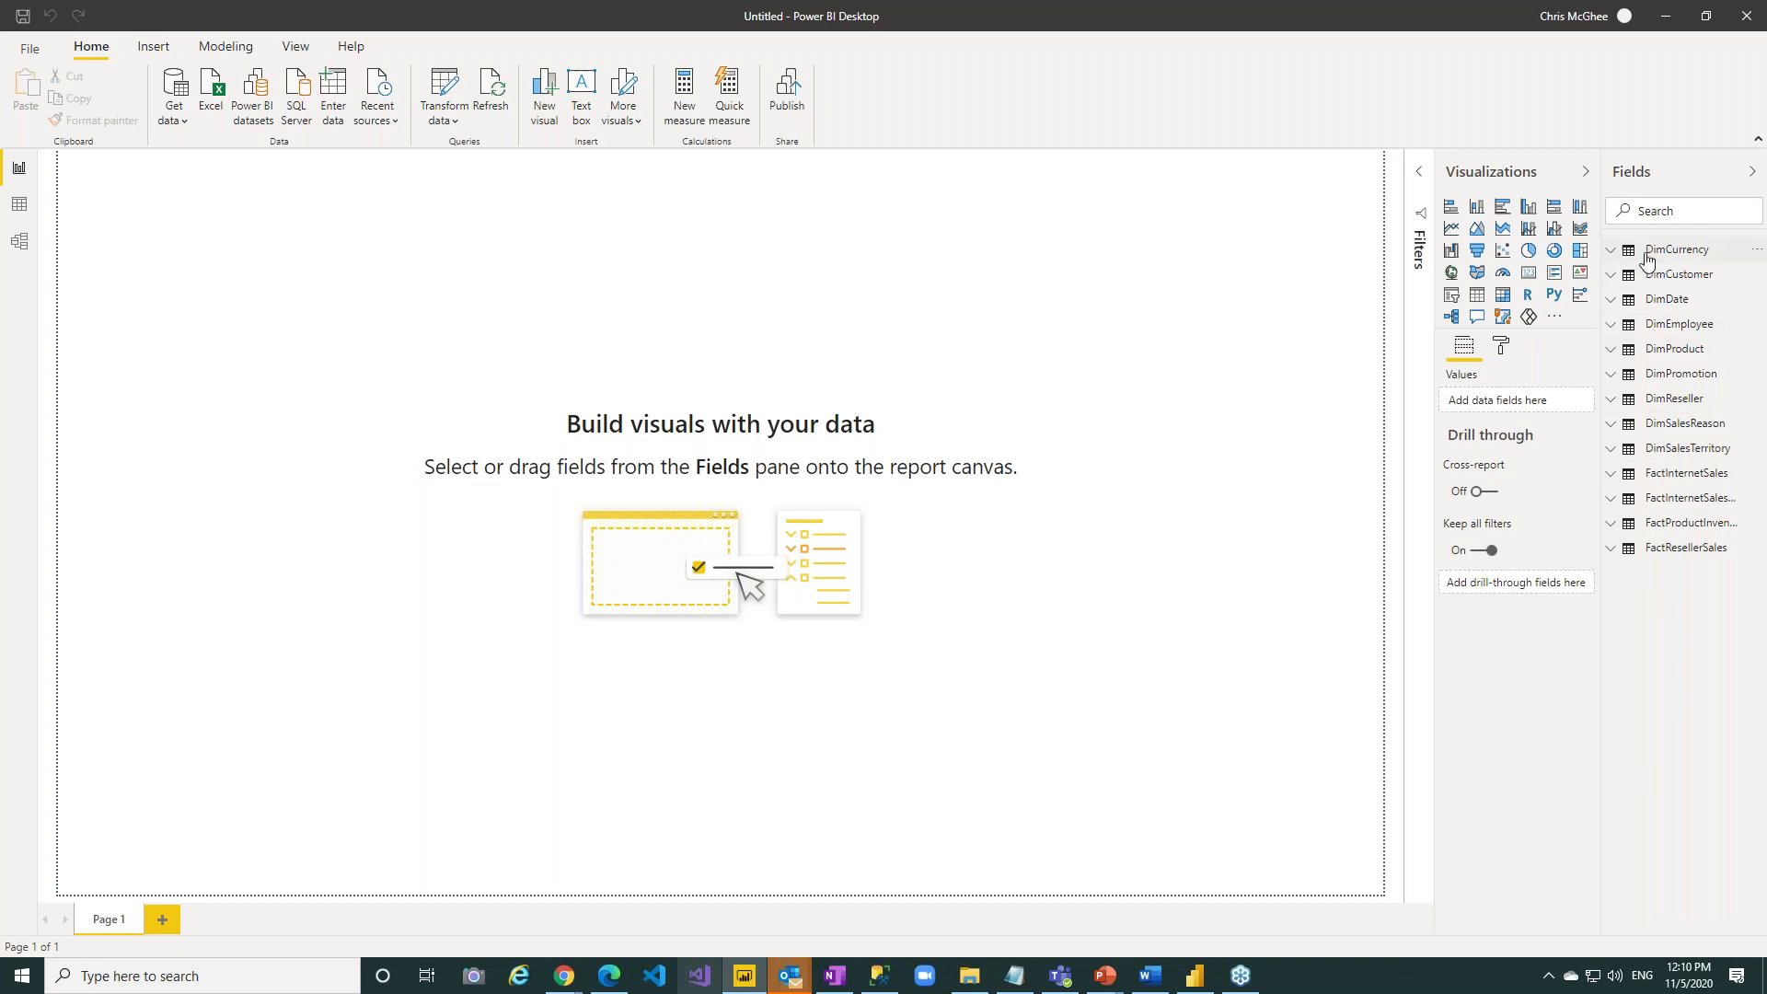
Add a column chart of SalesAmount from FactResellerSales to the report page and enlarge it to nearly half the page width.
click(1619, 552)
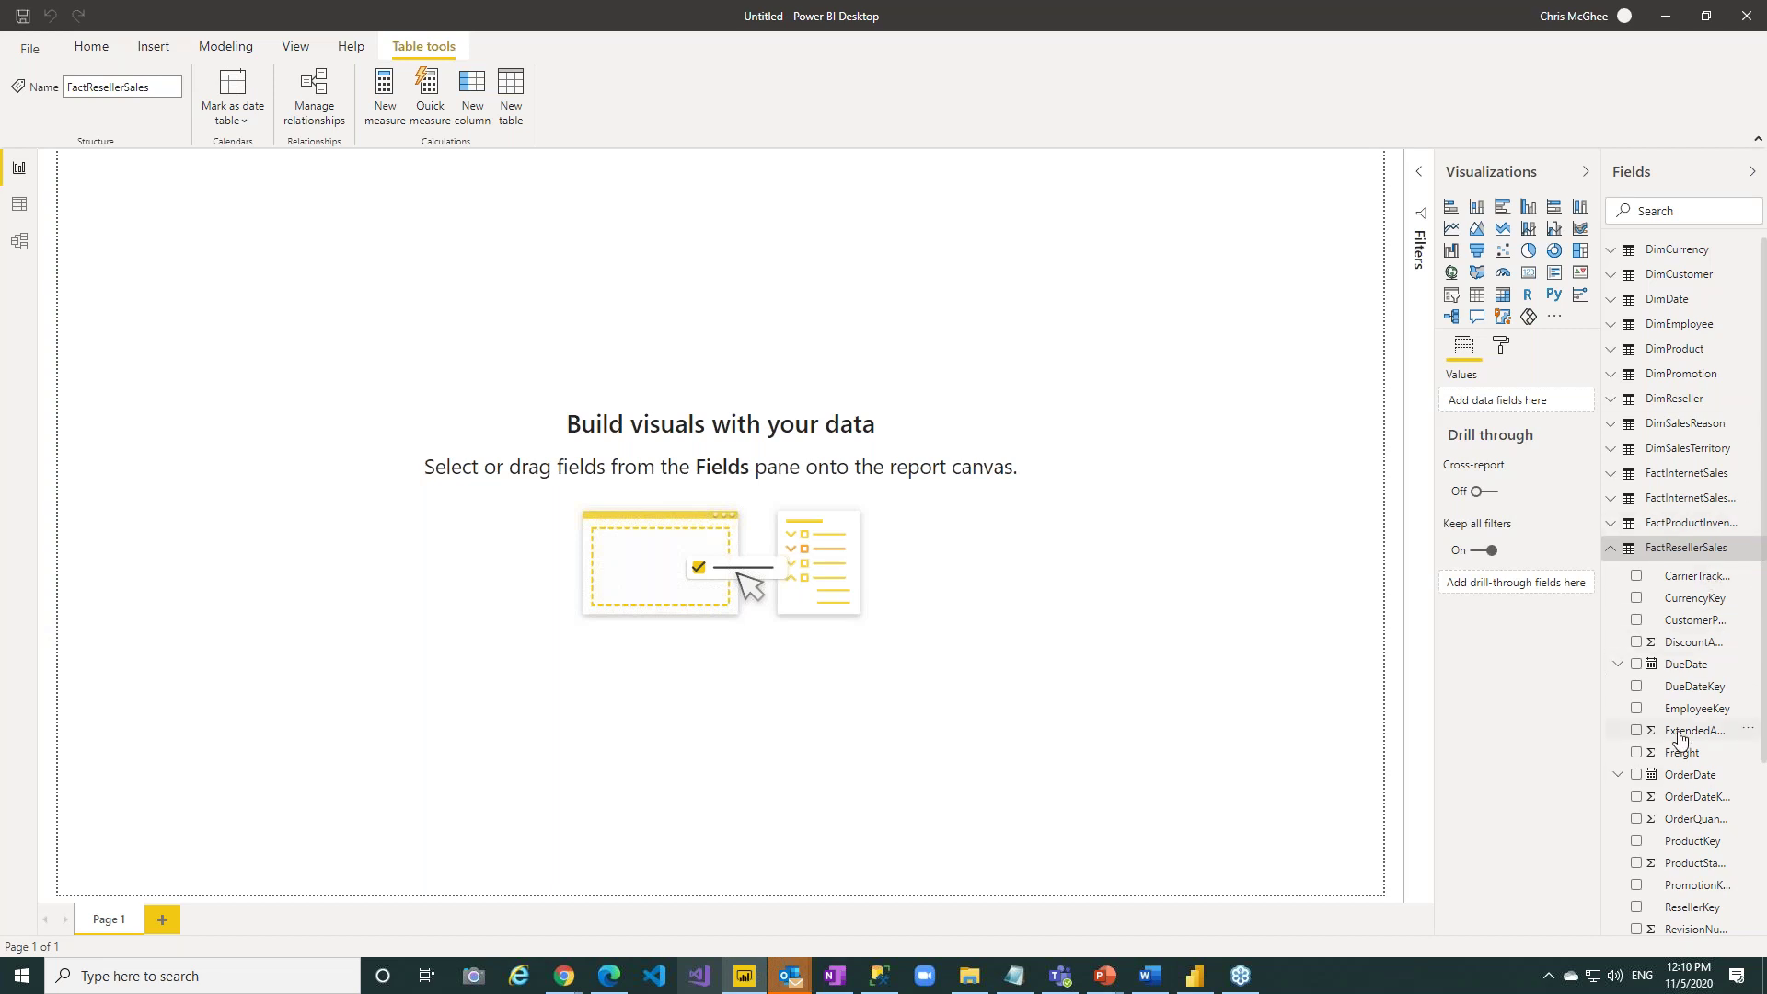
scroll(1684, 709, down, 3)
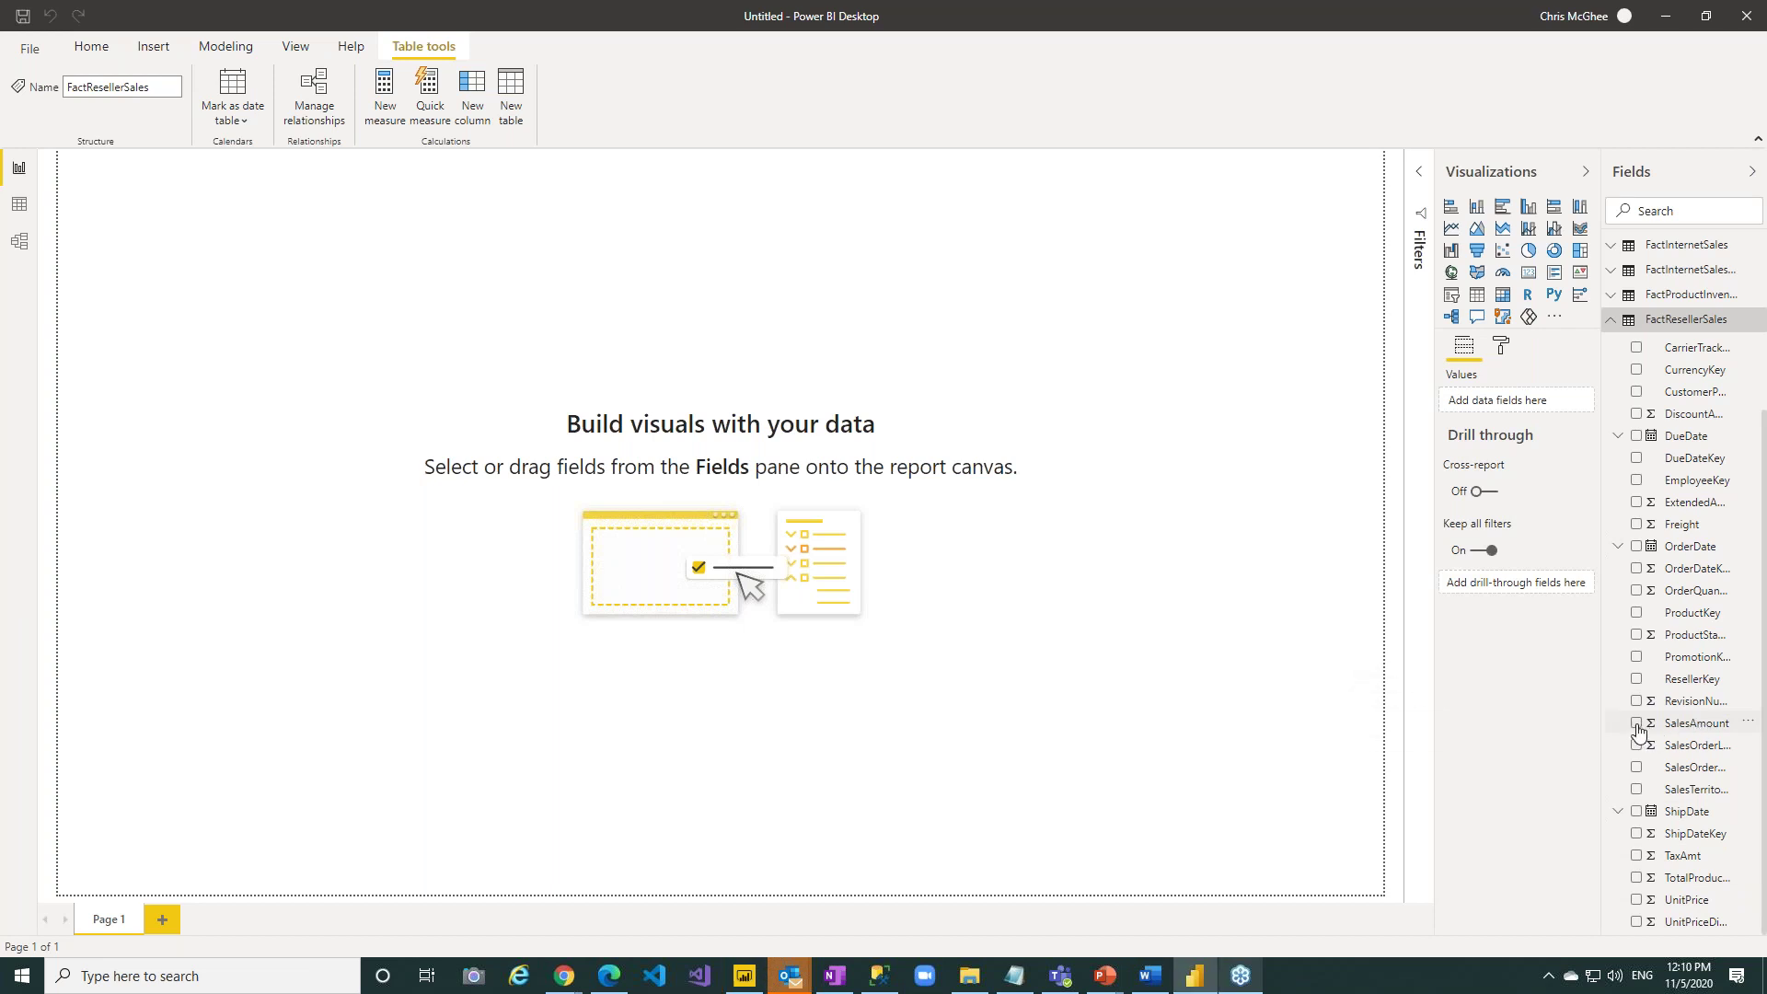
click(1636, 724)
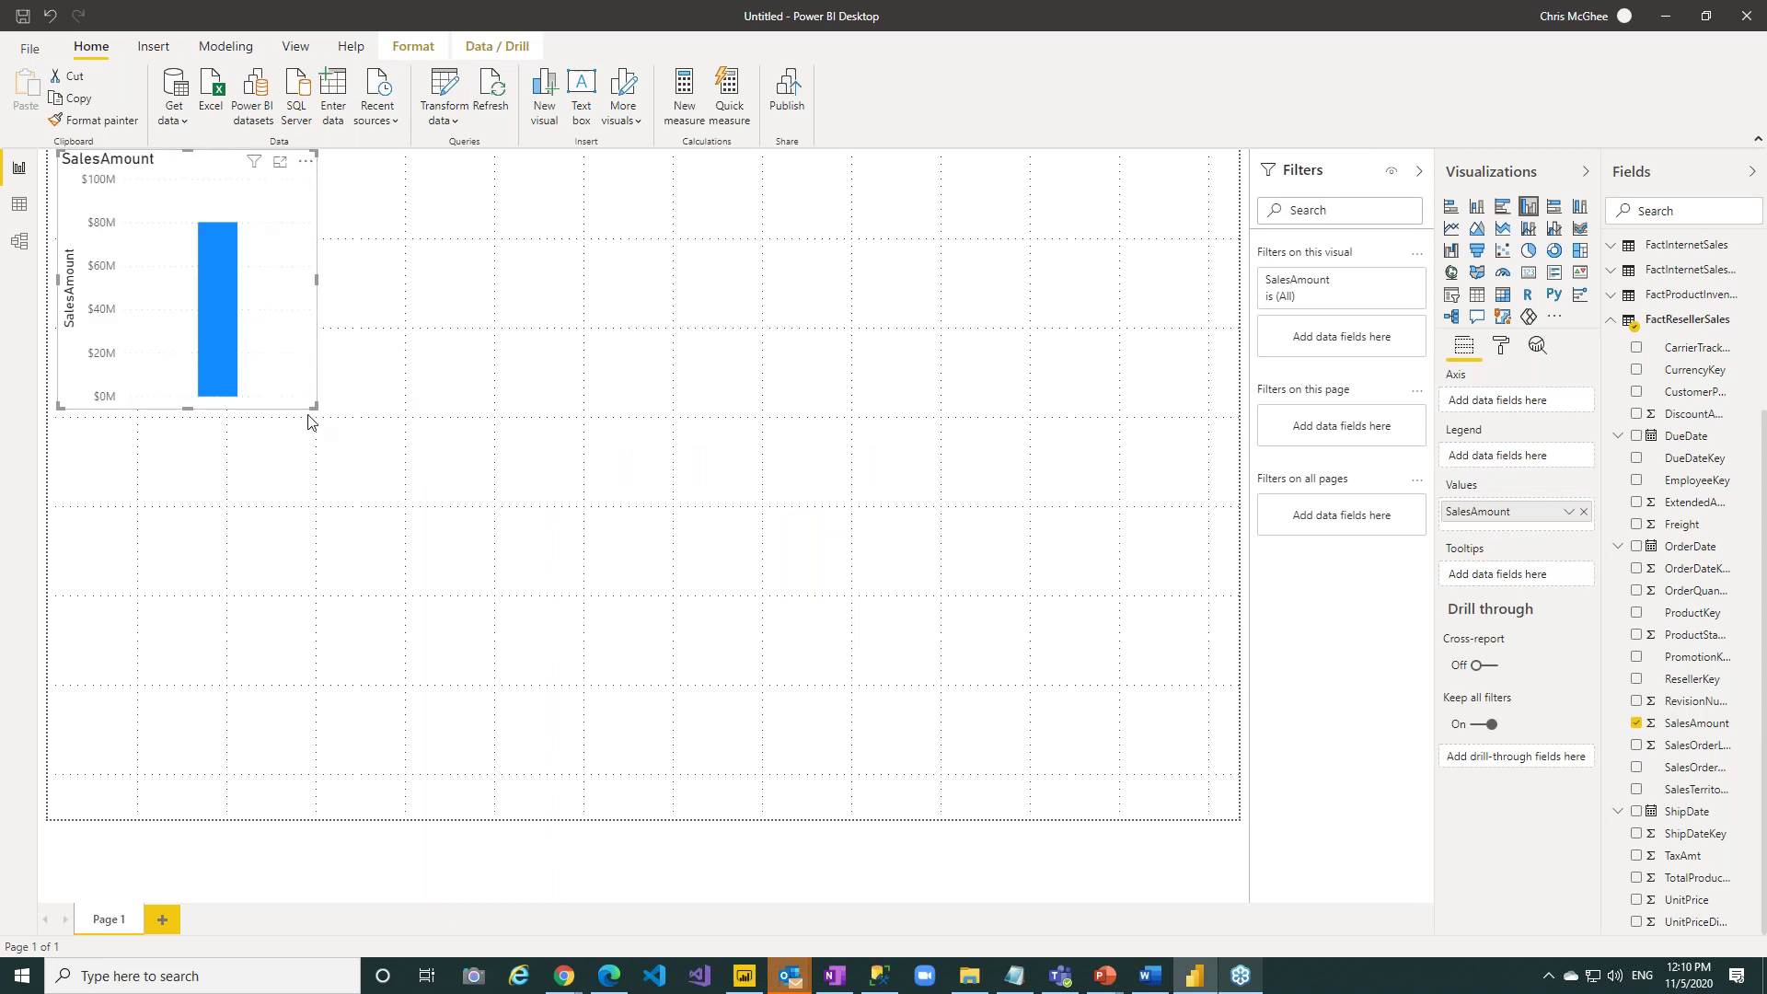
drag(315, 408, 539, 522)
drag(565, 509, 577, 511)
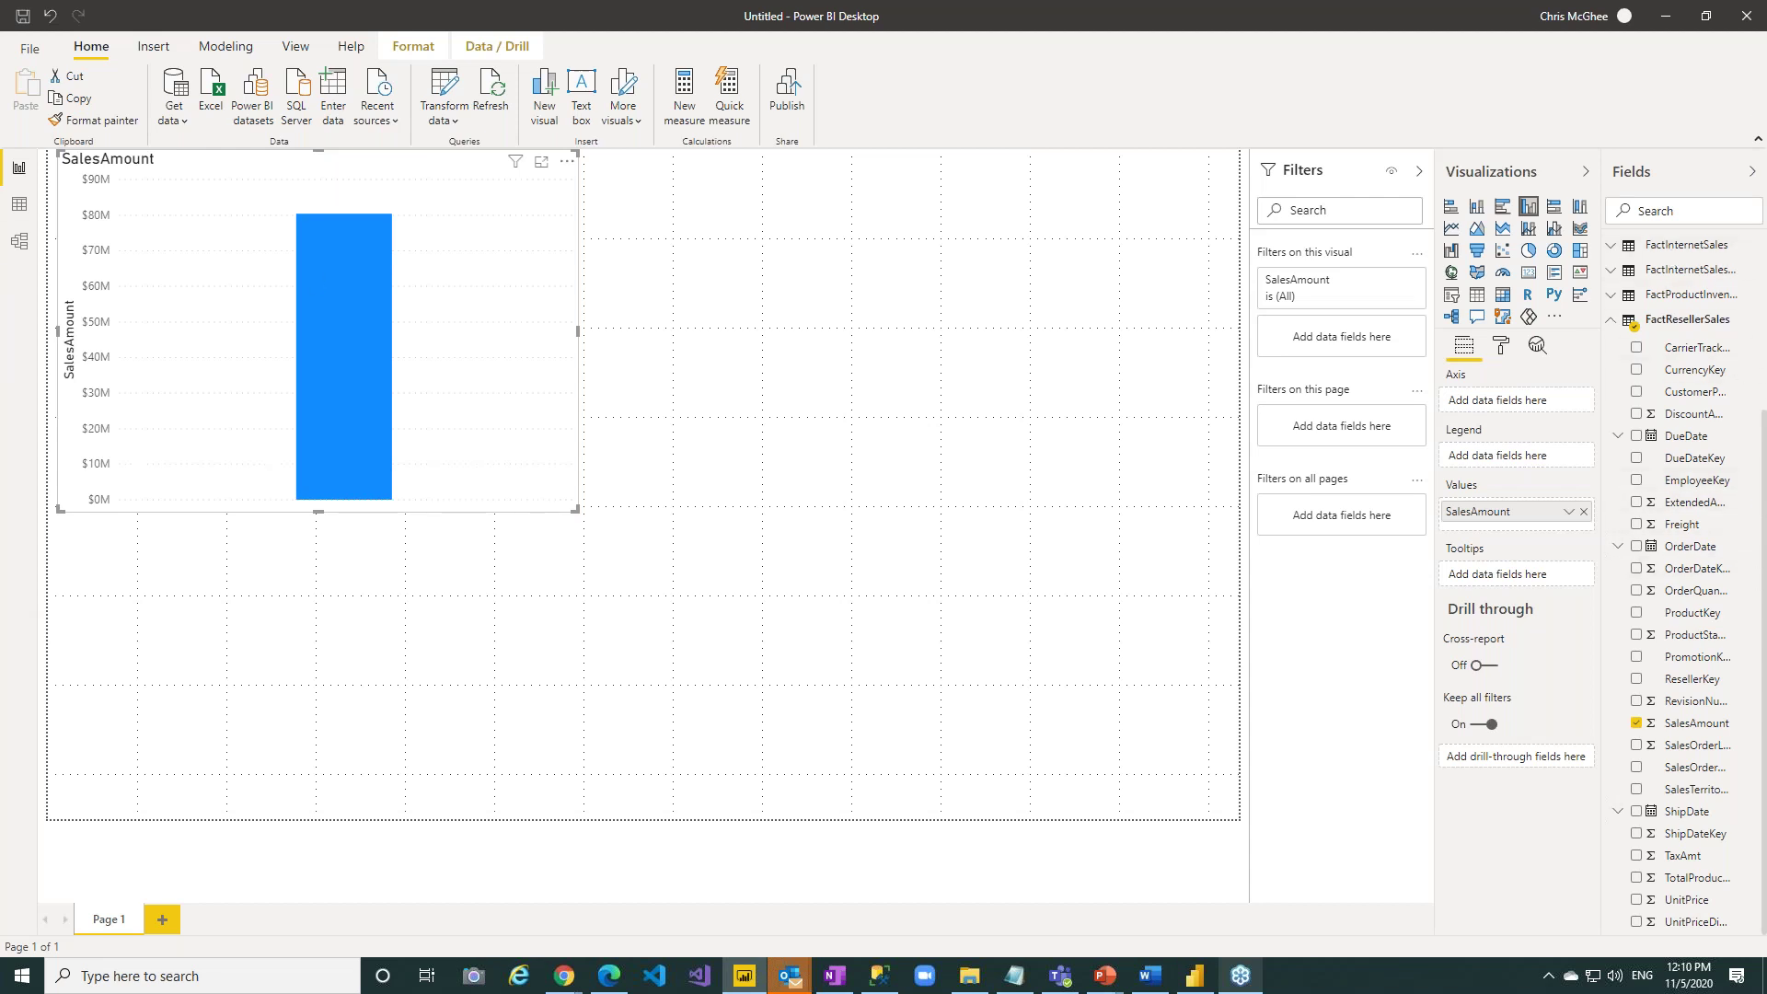
Break the SalesAmount chart down by DimEmployee's Gender on the axis and MaritalStatus in the legend.
scroll(1764, 480, up, 3)
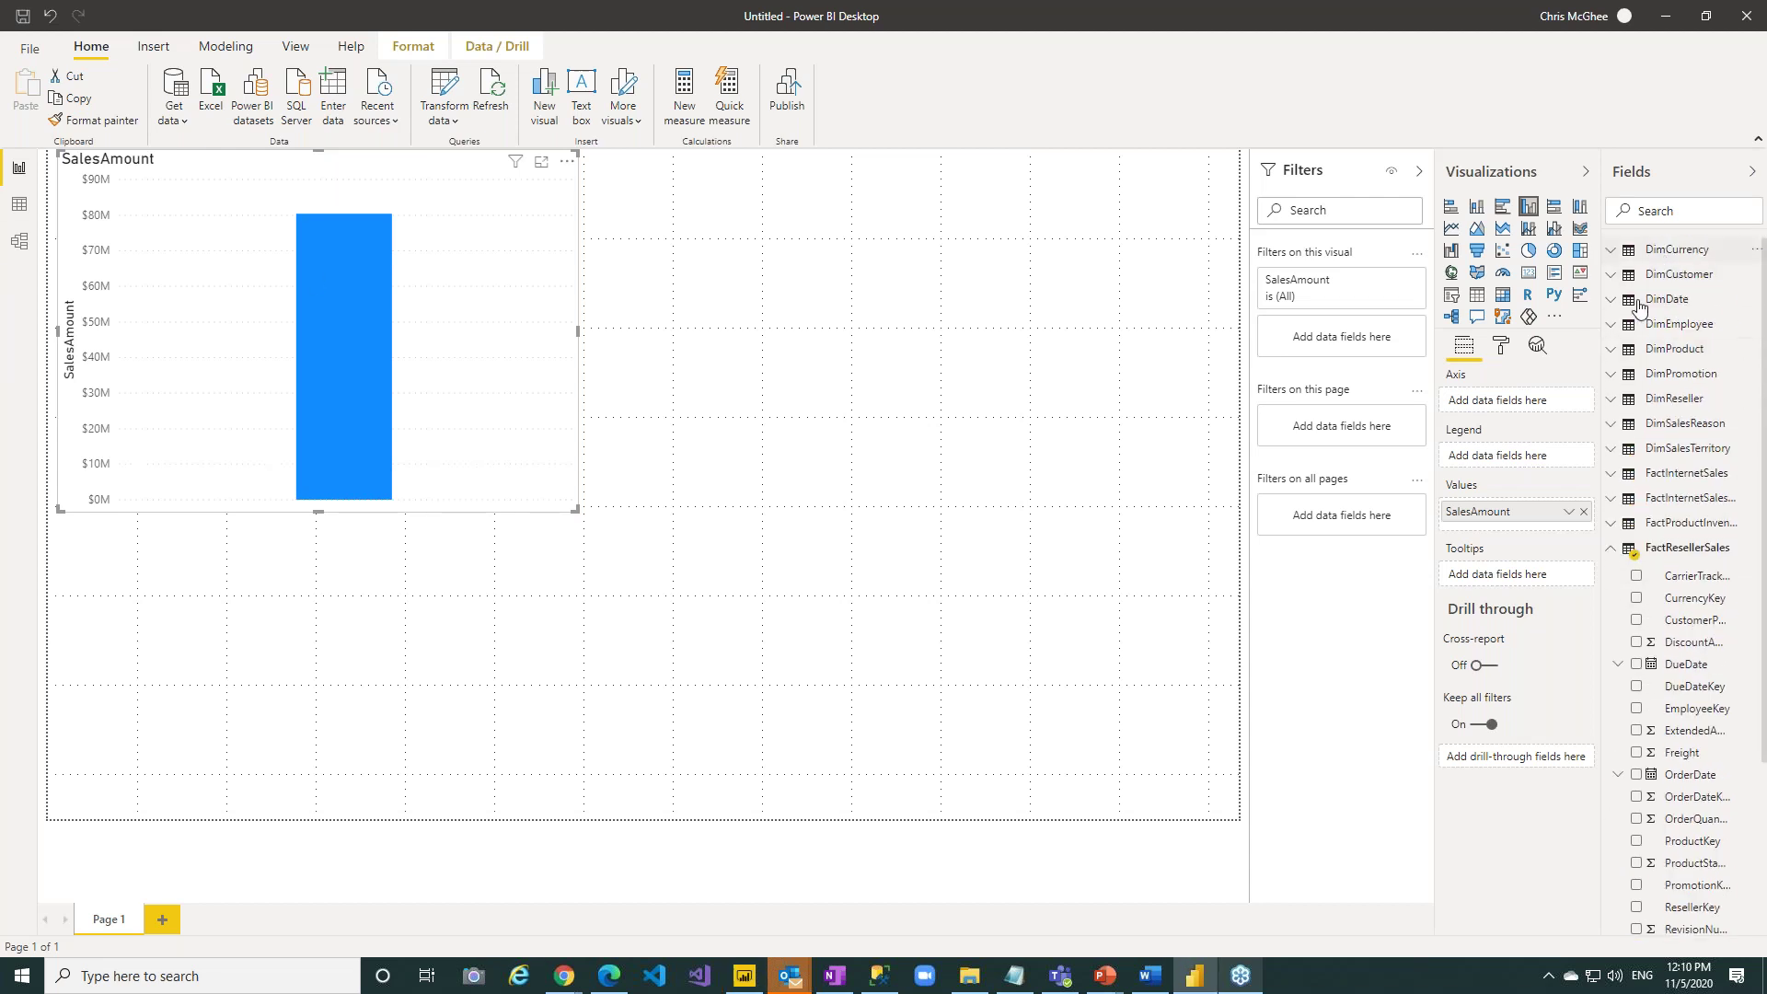
click(1611, 326)
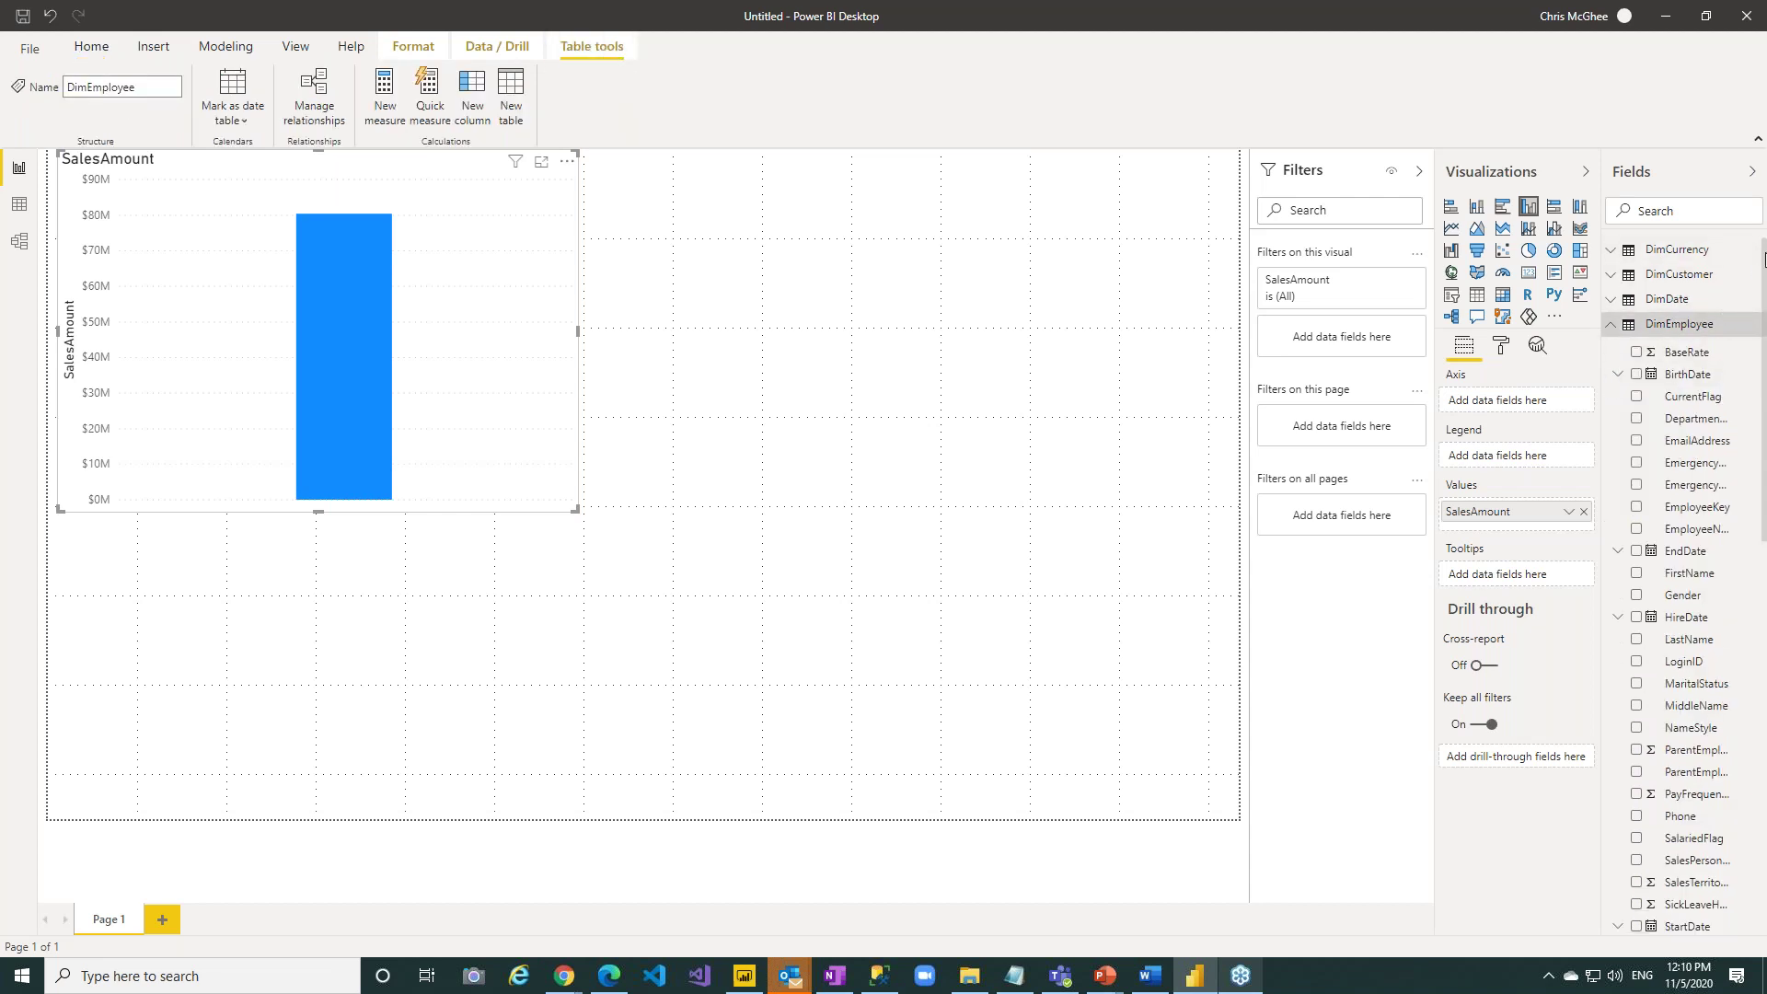
drag(1764, 260, 1762, 316)
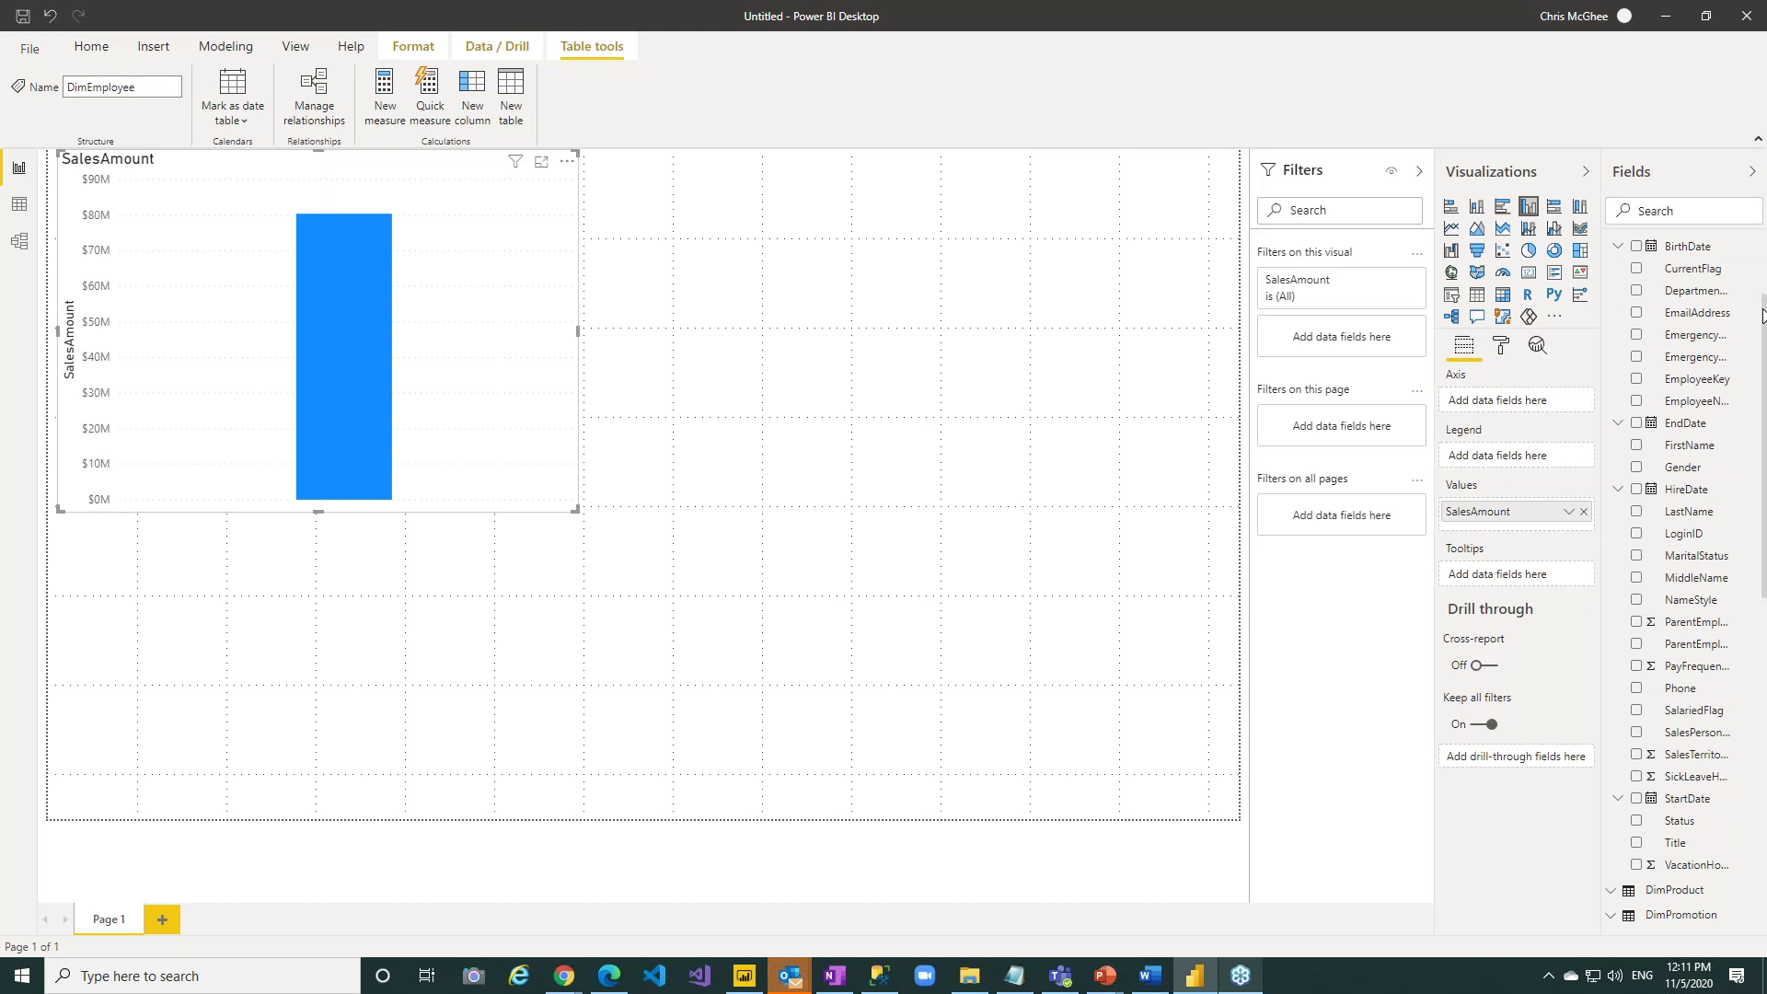
drag(1762, 315, 1762, 317)
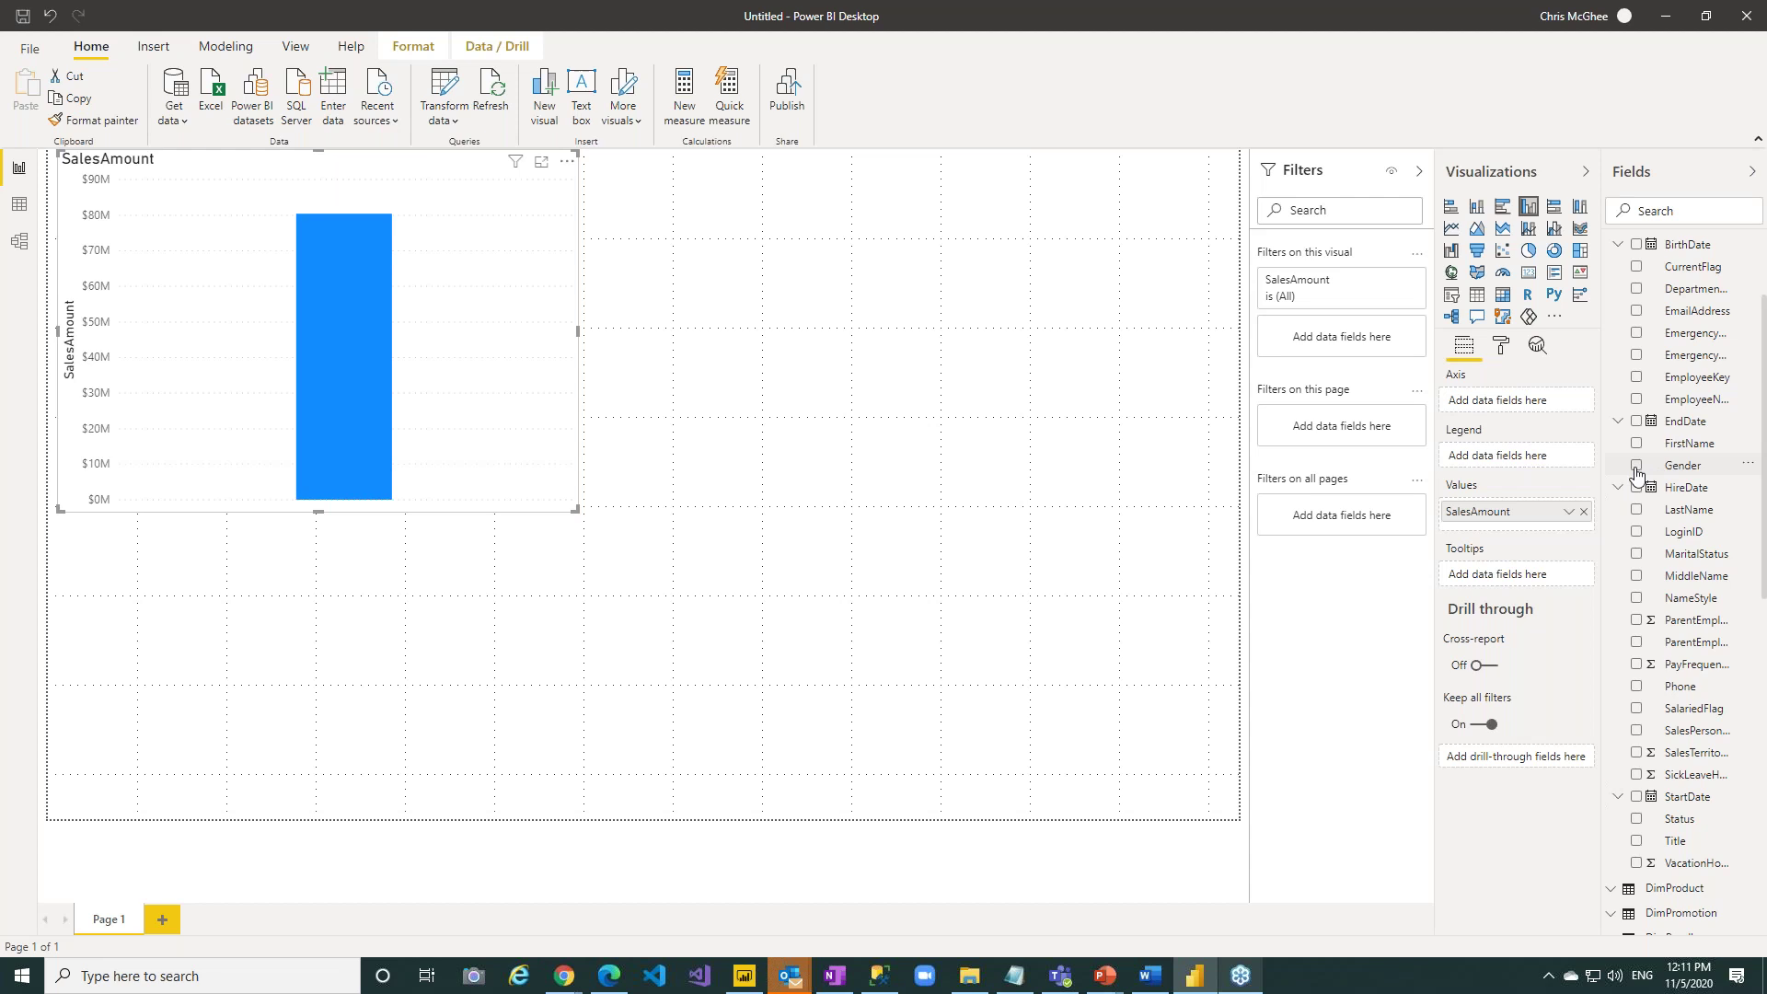
drag(1702, 471, 1507, 397)
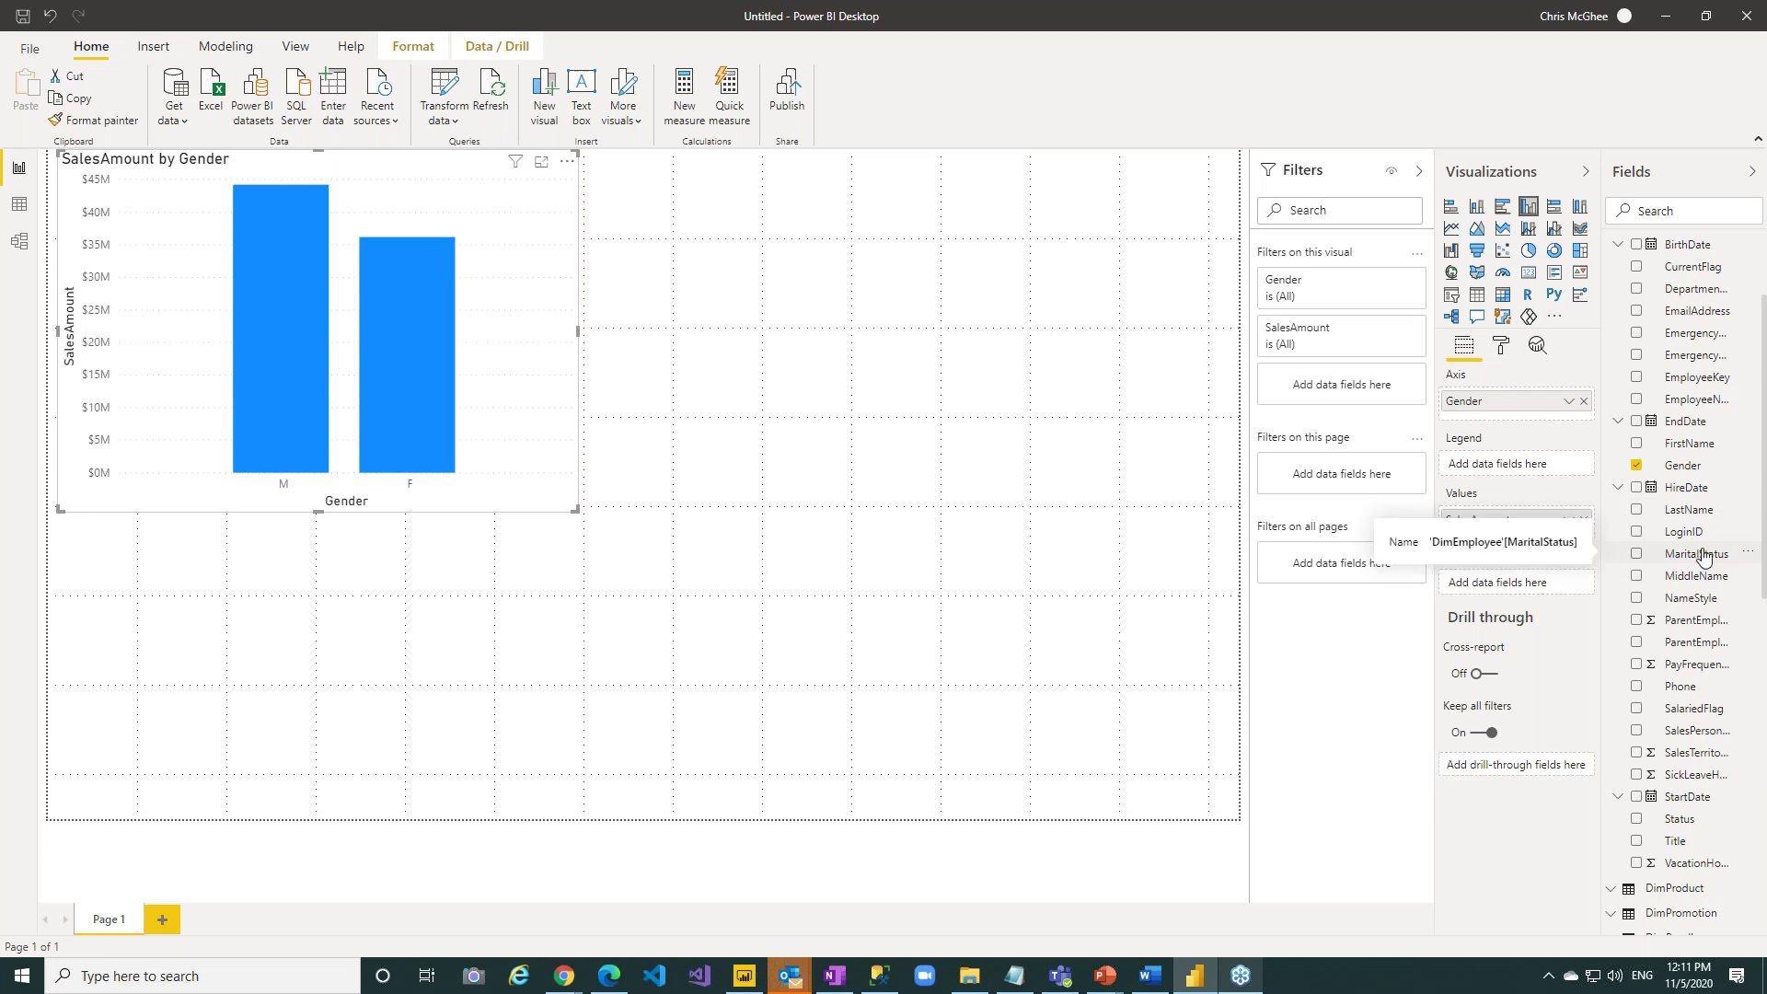
drag(1702, 553, 1534, 471)
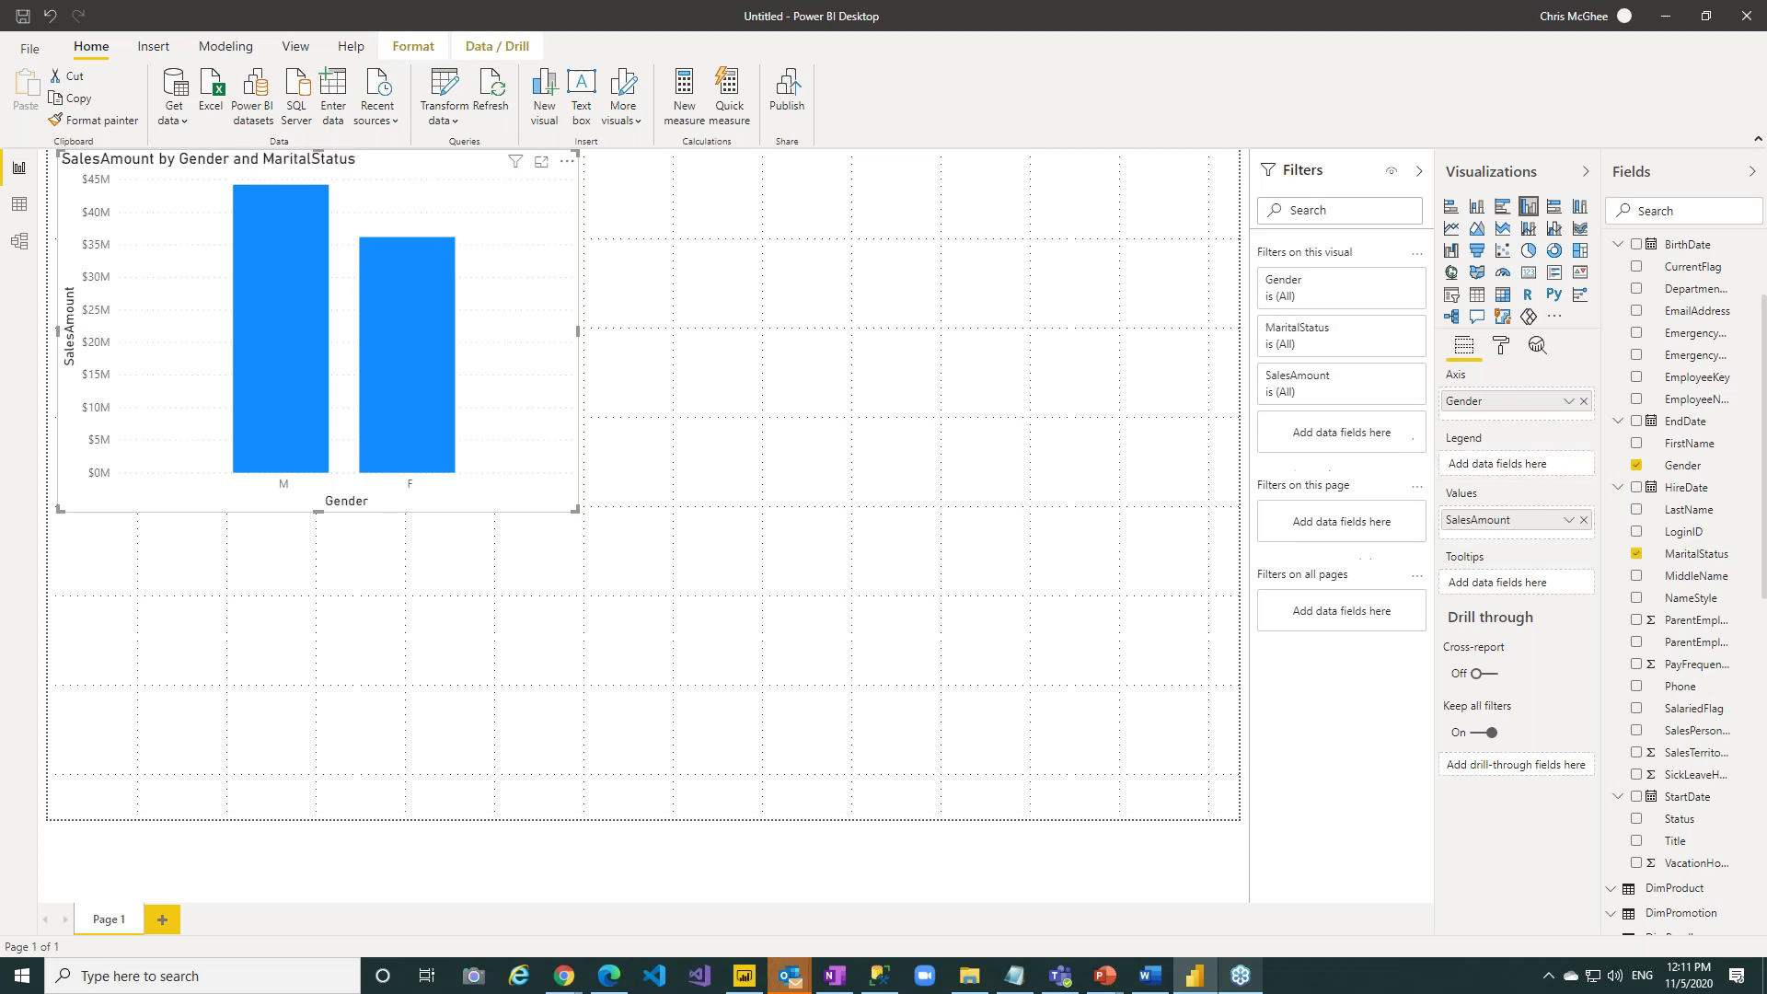
Move the chart slightly inward from the page's upper-left corner and enlarge it to a little over half the page width.
drag(504, 251, 502, 270)
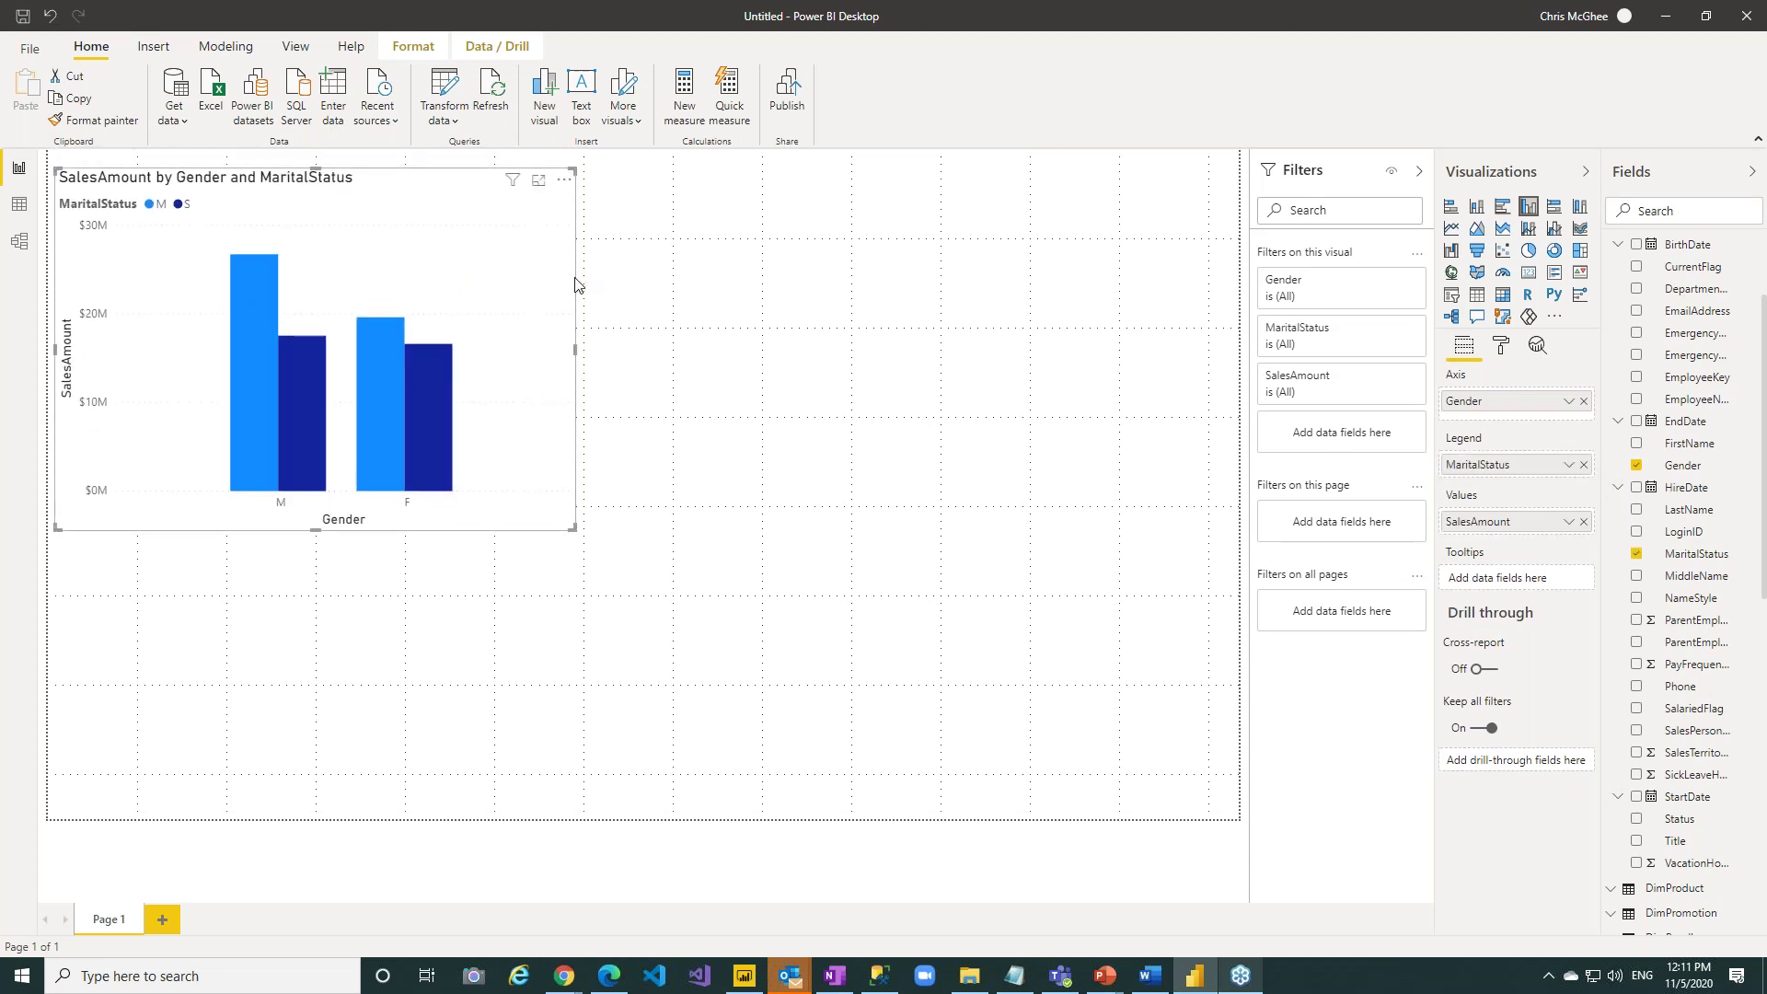
drag(574, 288, 603, 284)
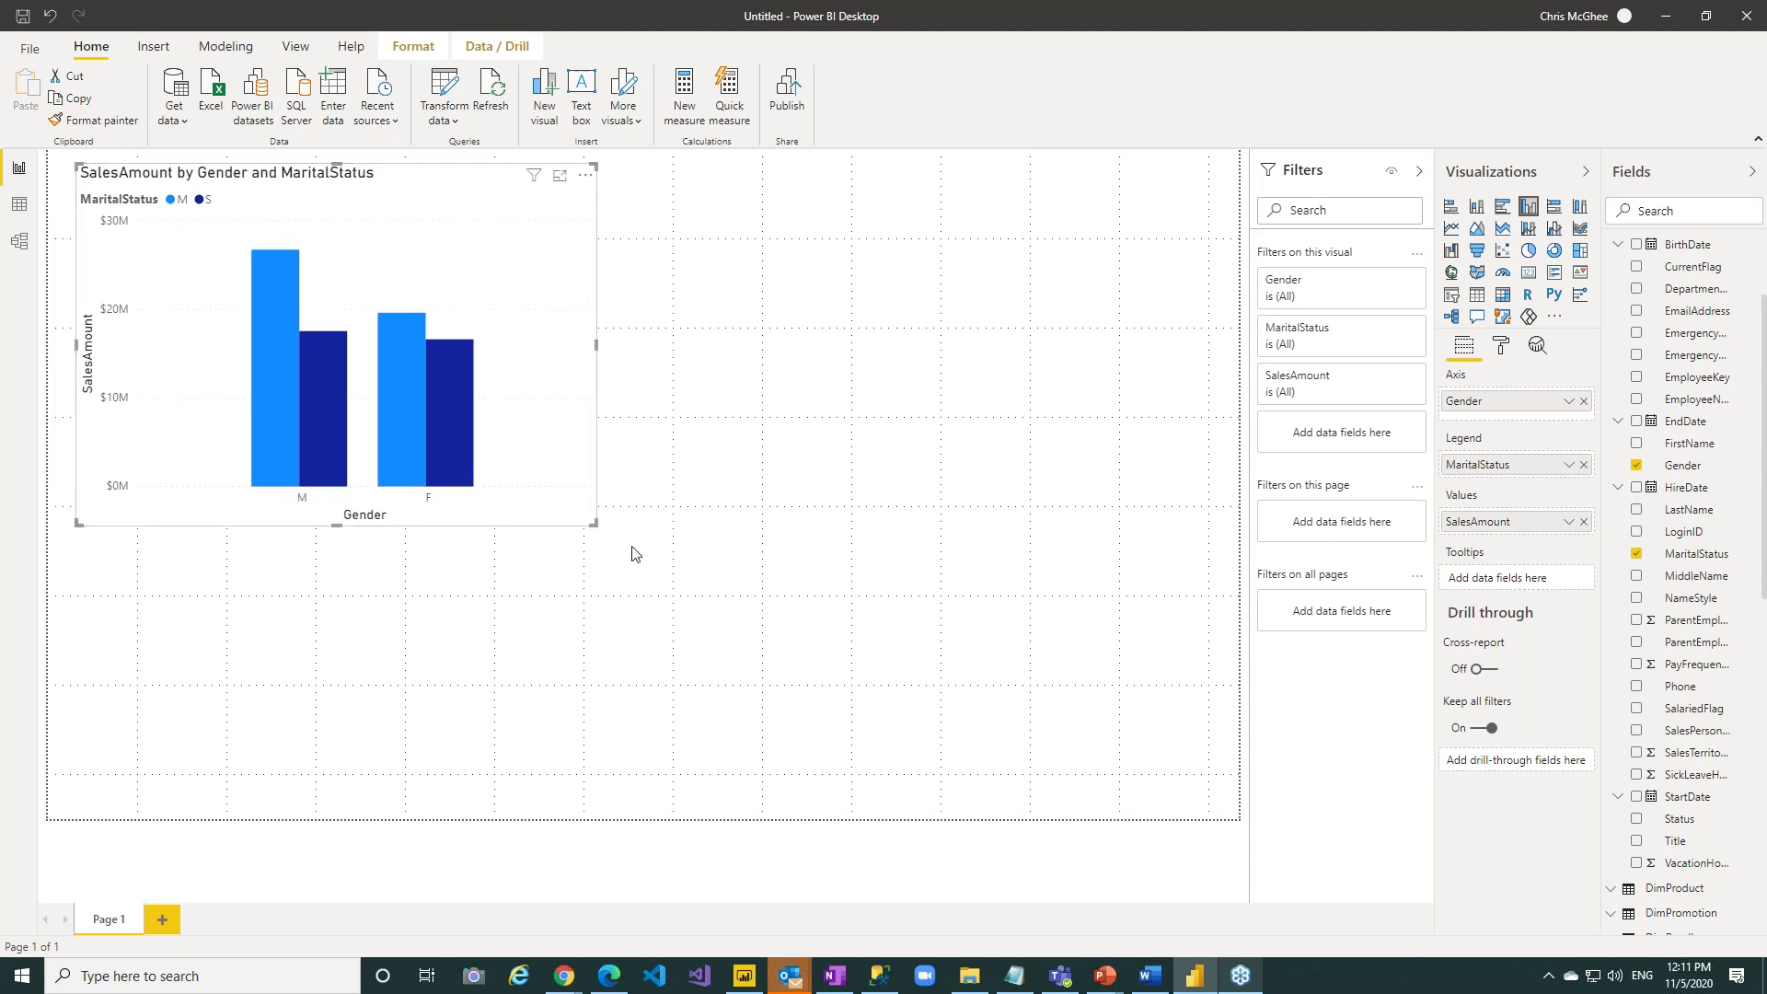
drag(594, 522, 715, 589)
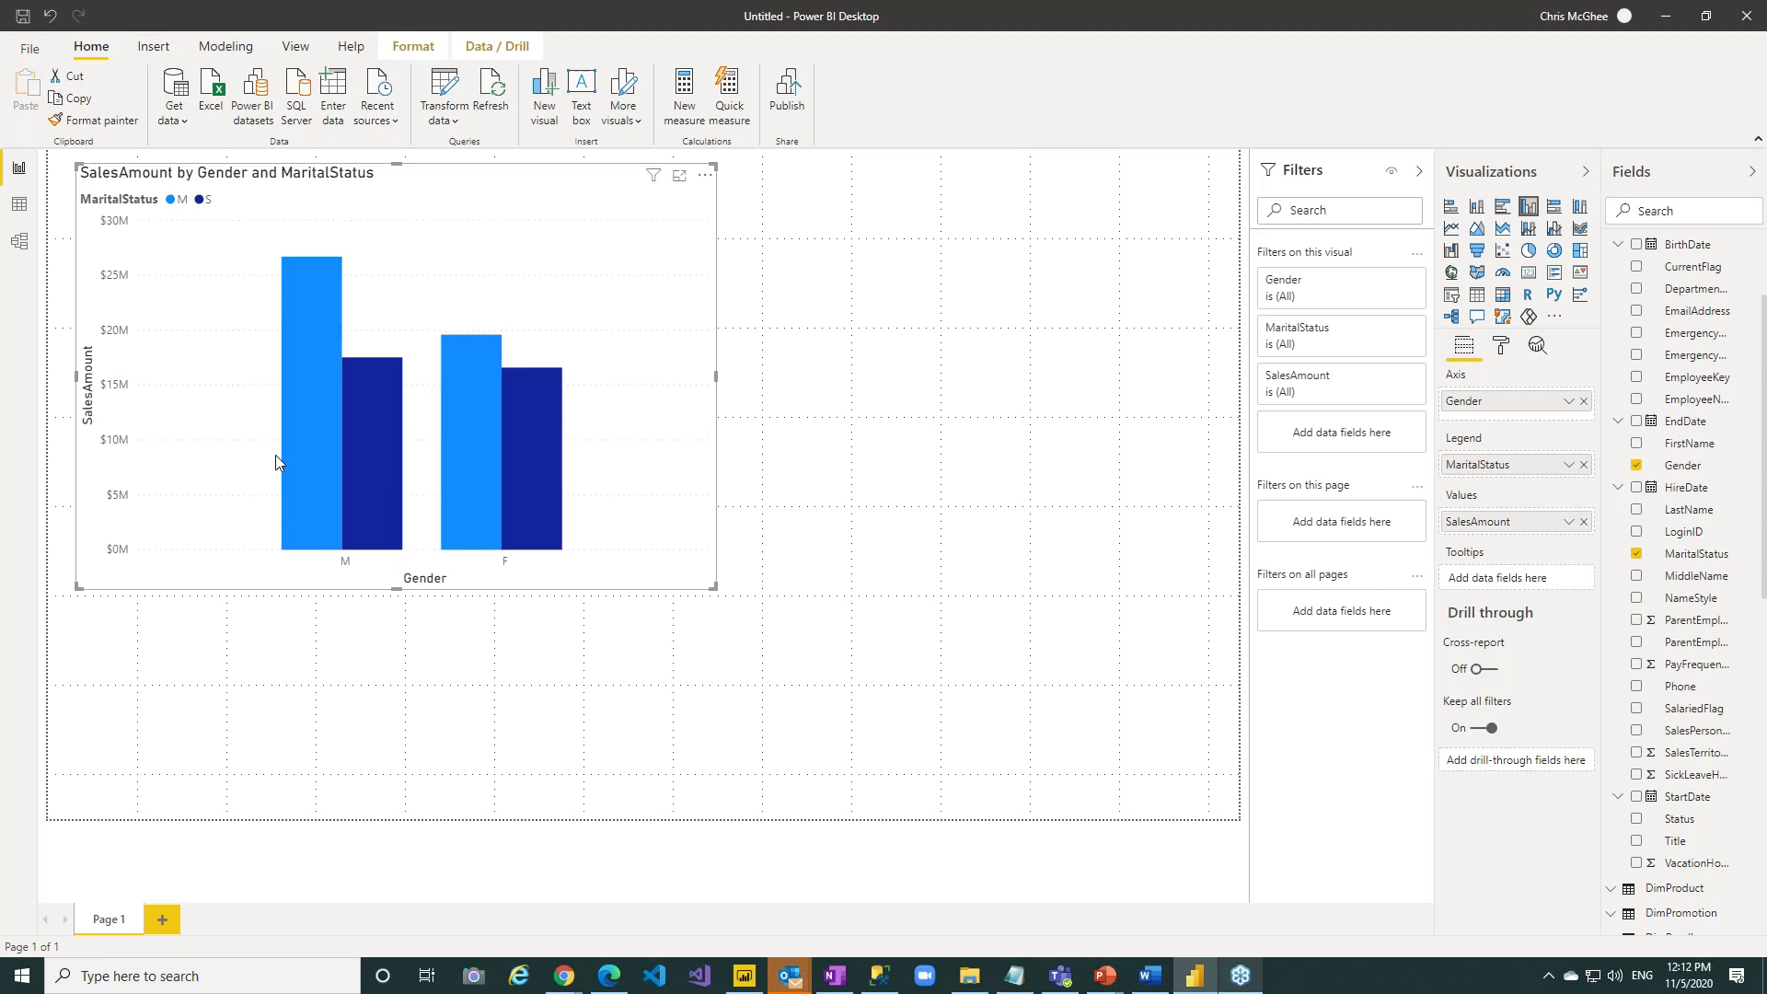
Try the chart as clustered bar, 100% stacked bar, map, filled map, gauge and line and stacked column visuals, and return to clustered column.
click(1502, 212)
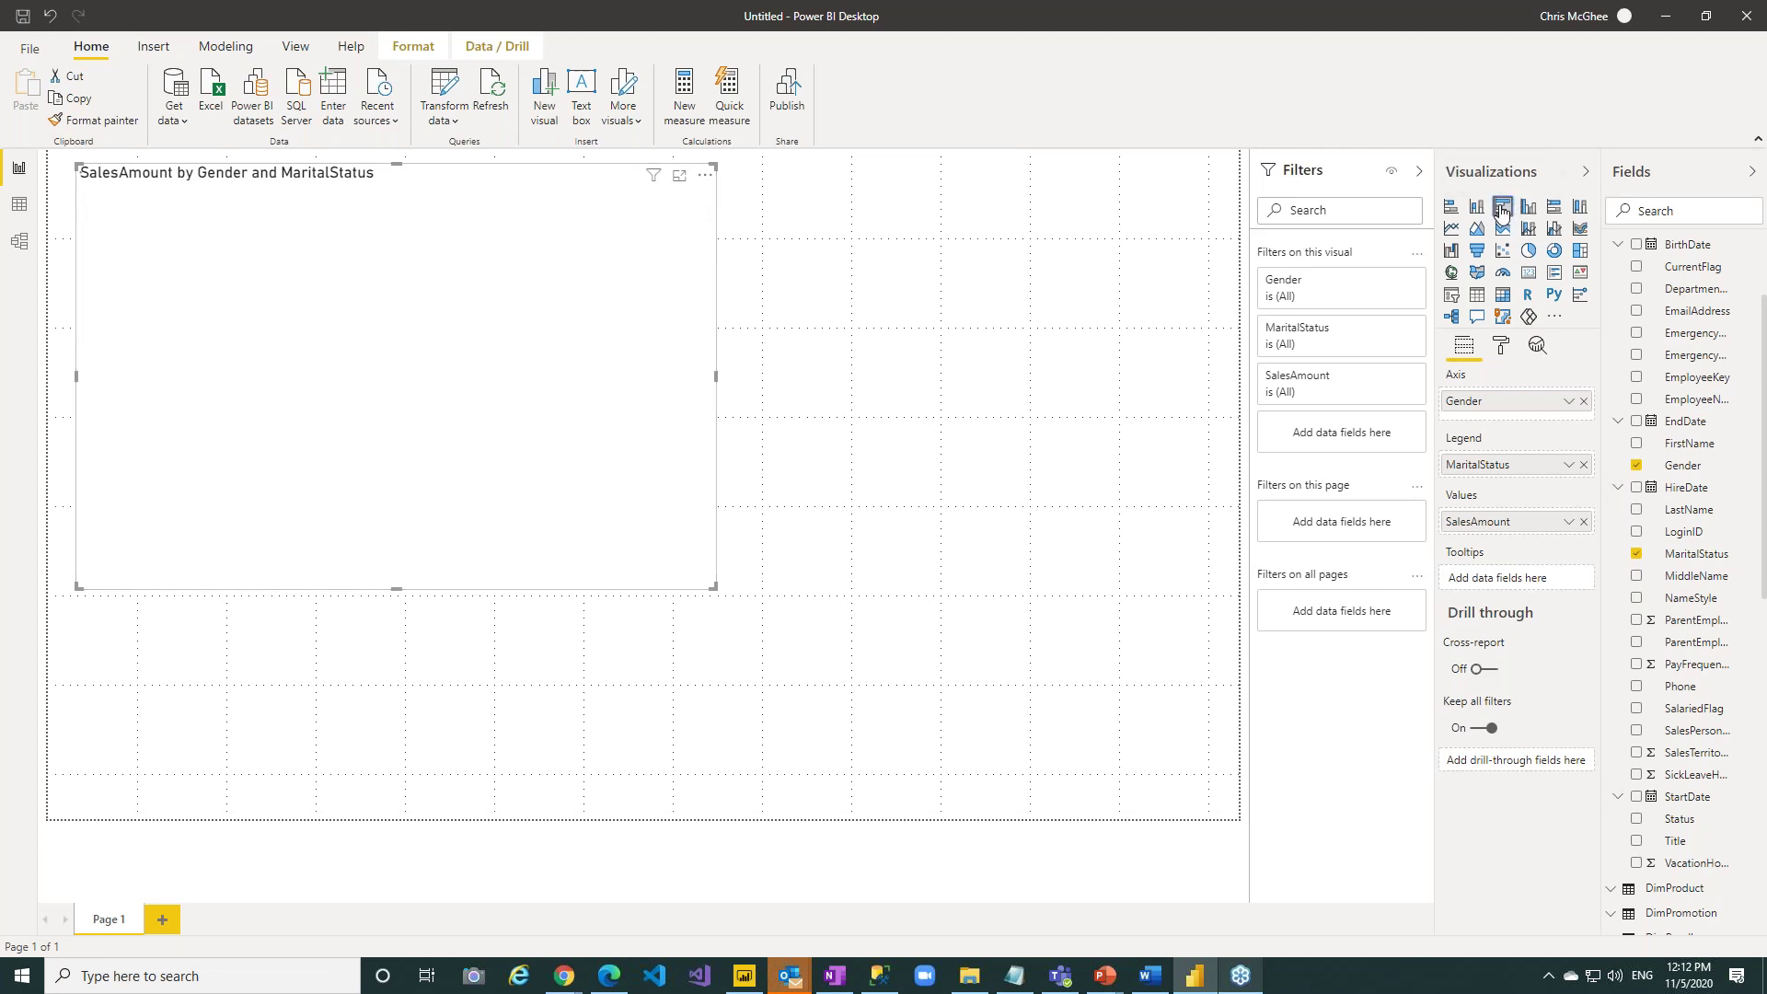
click(1553, 208)
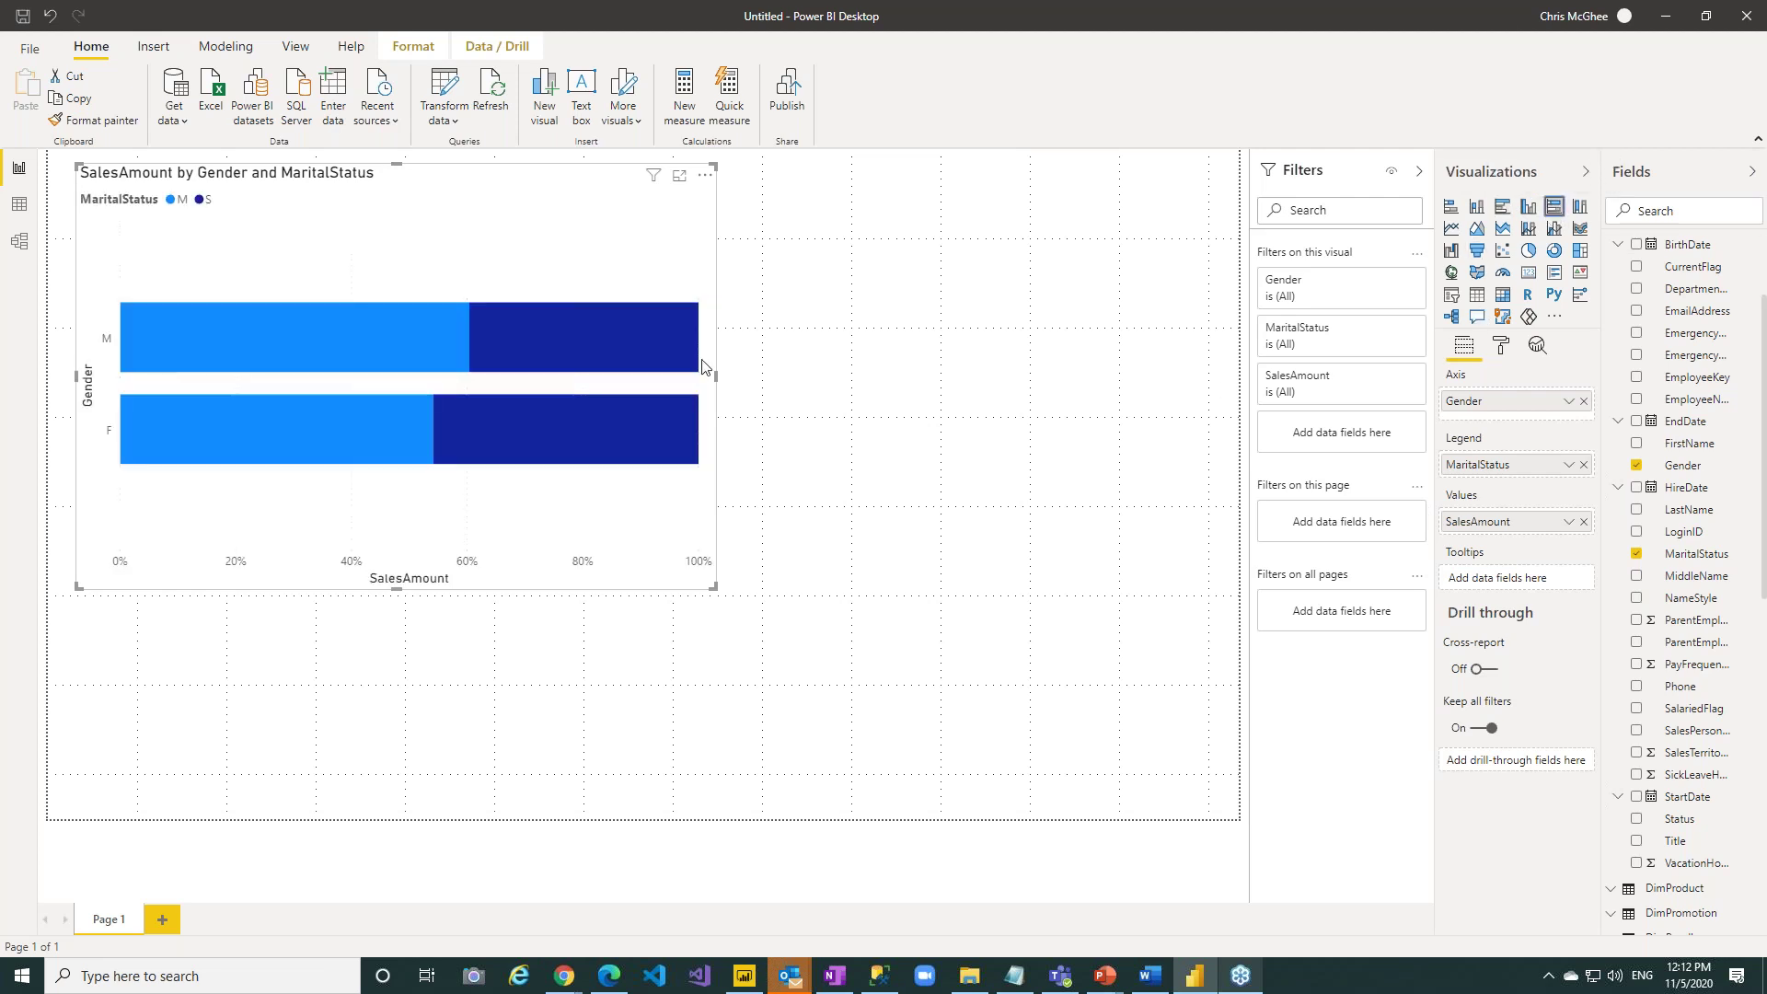
click(1451, 273)
click(1479, 273)
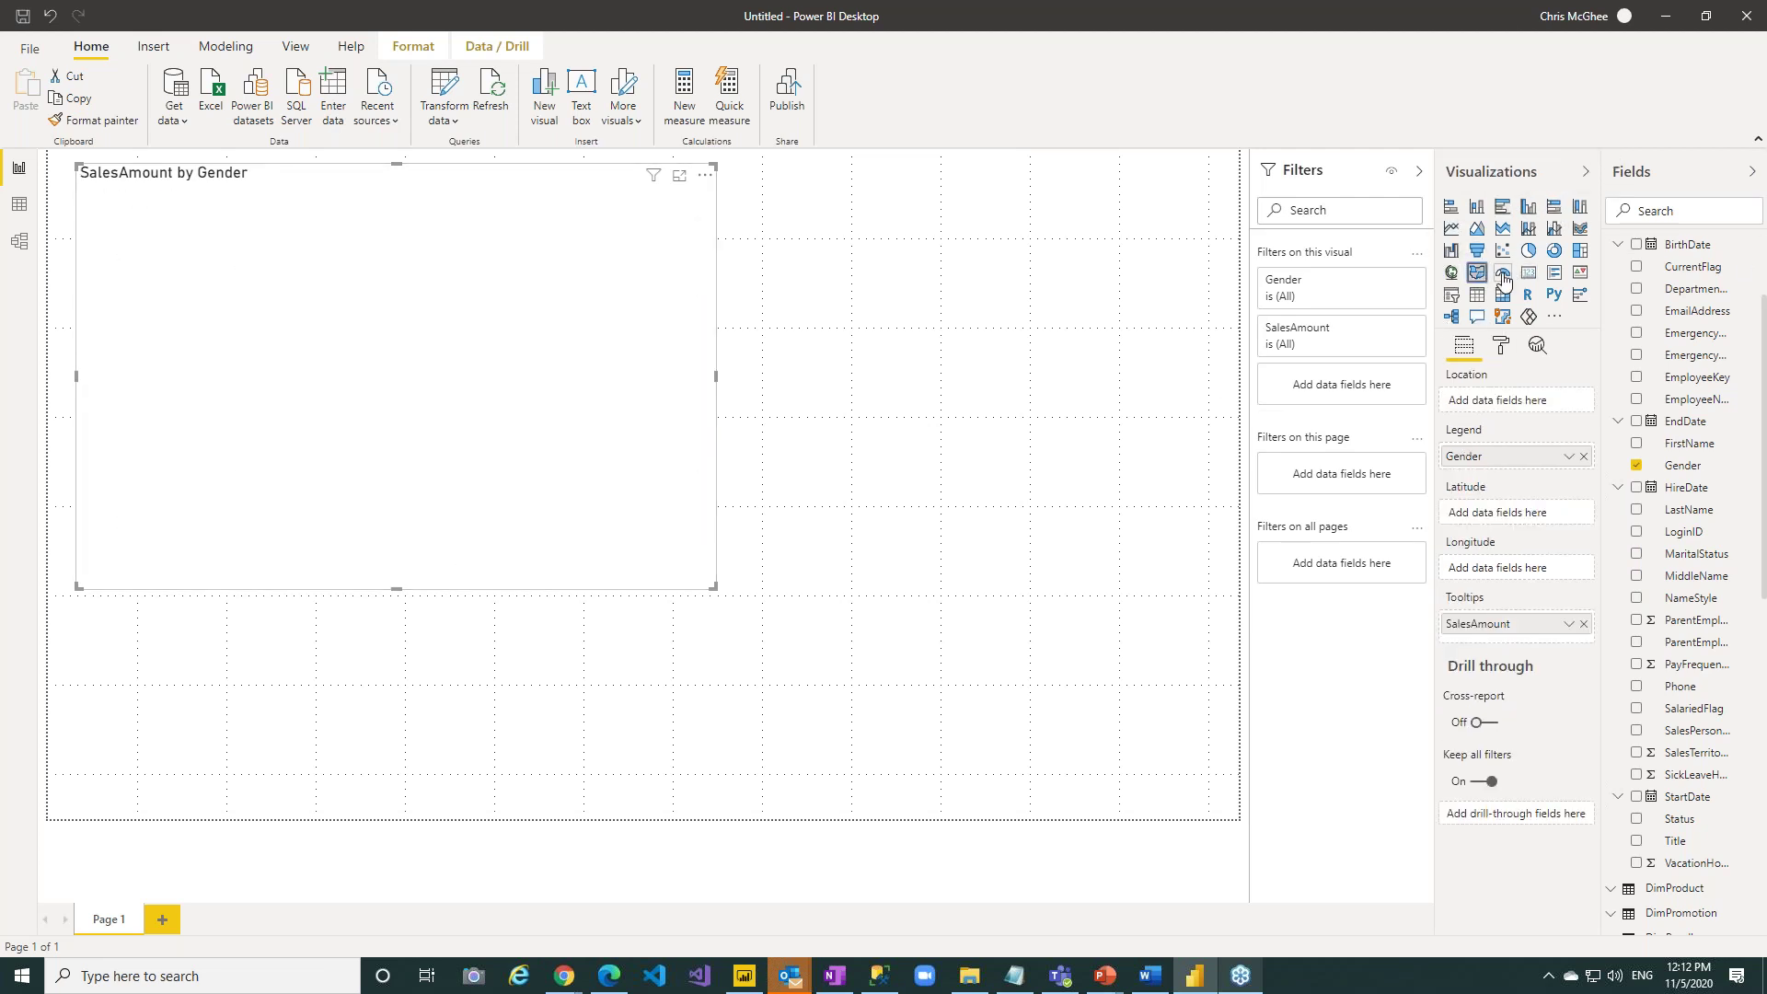
click(1503, 274)
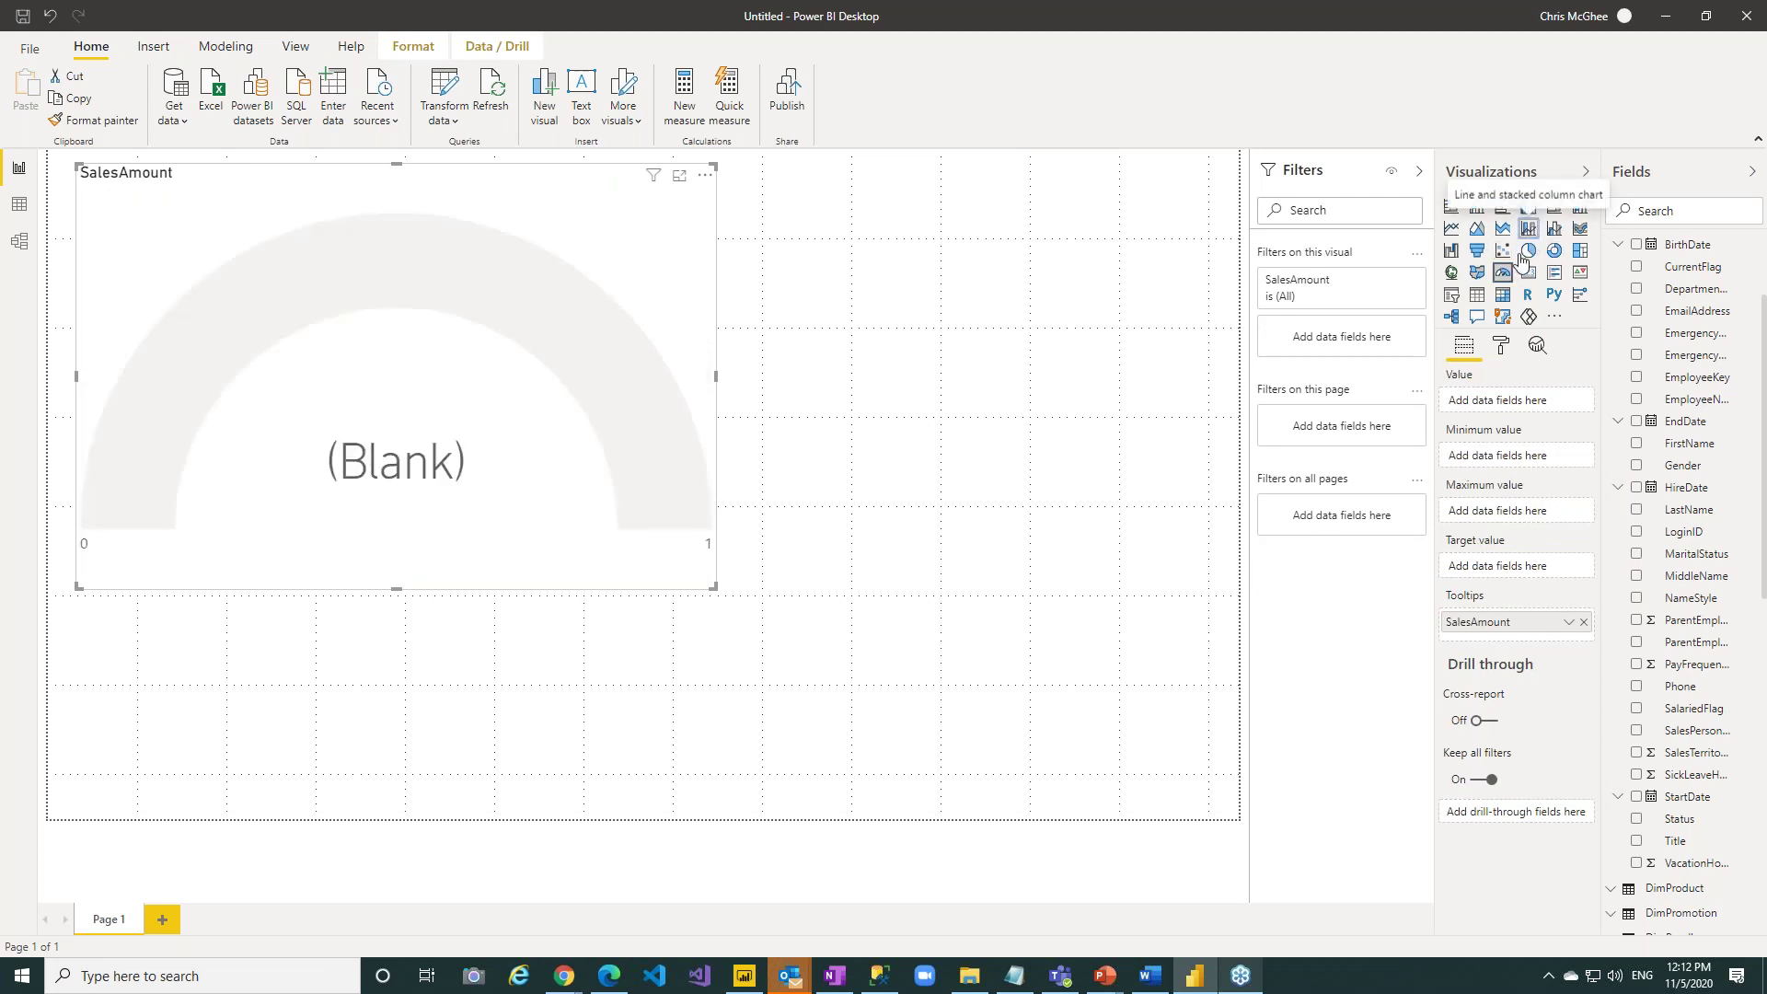
click(1529, 230)
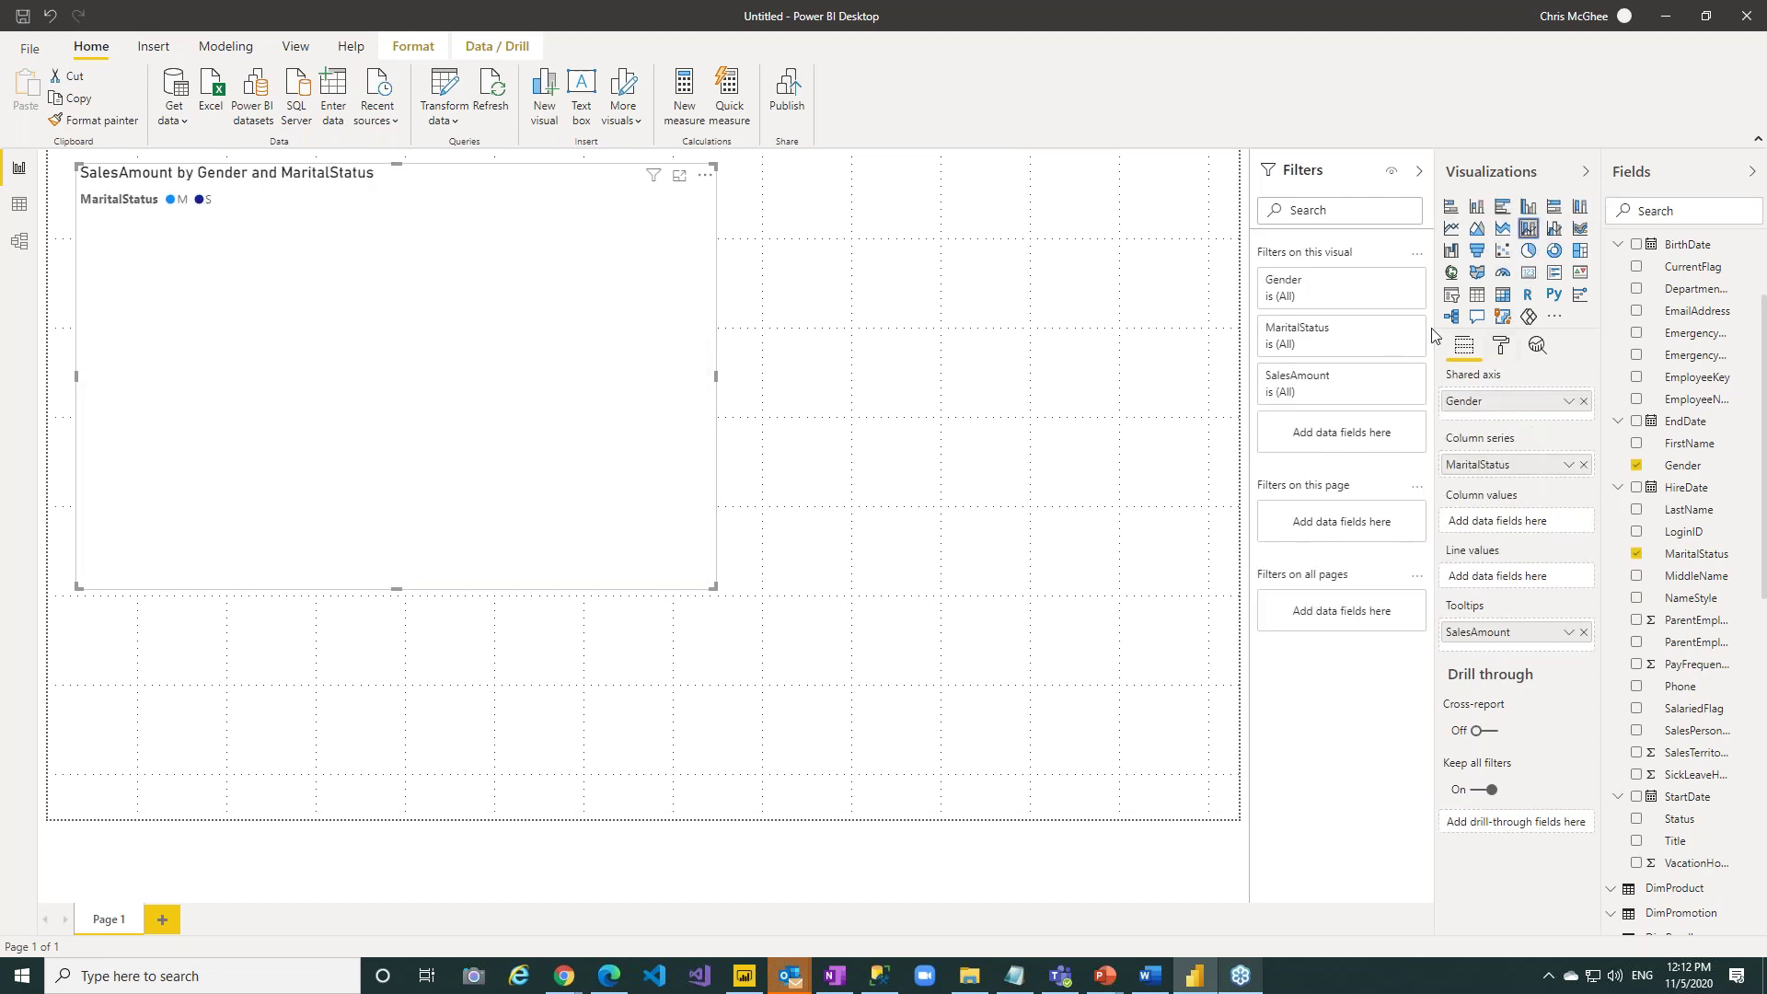
click(1503, 206)
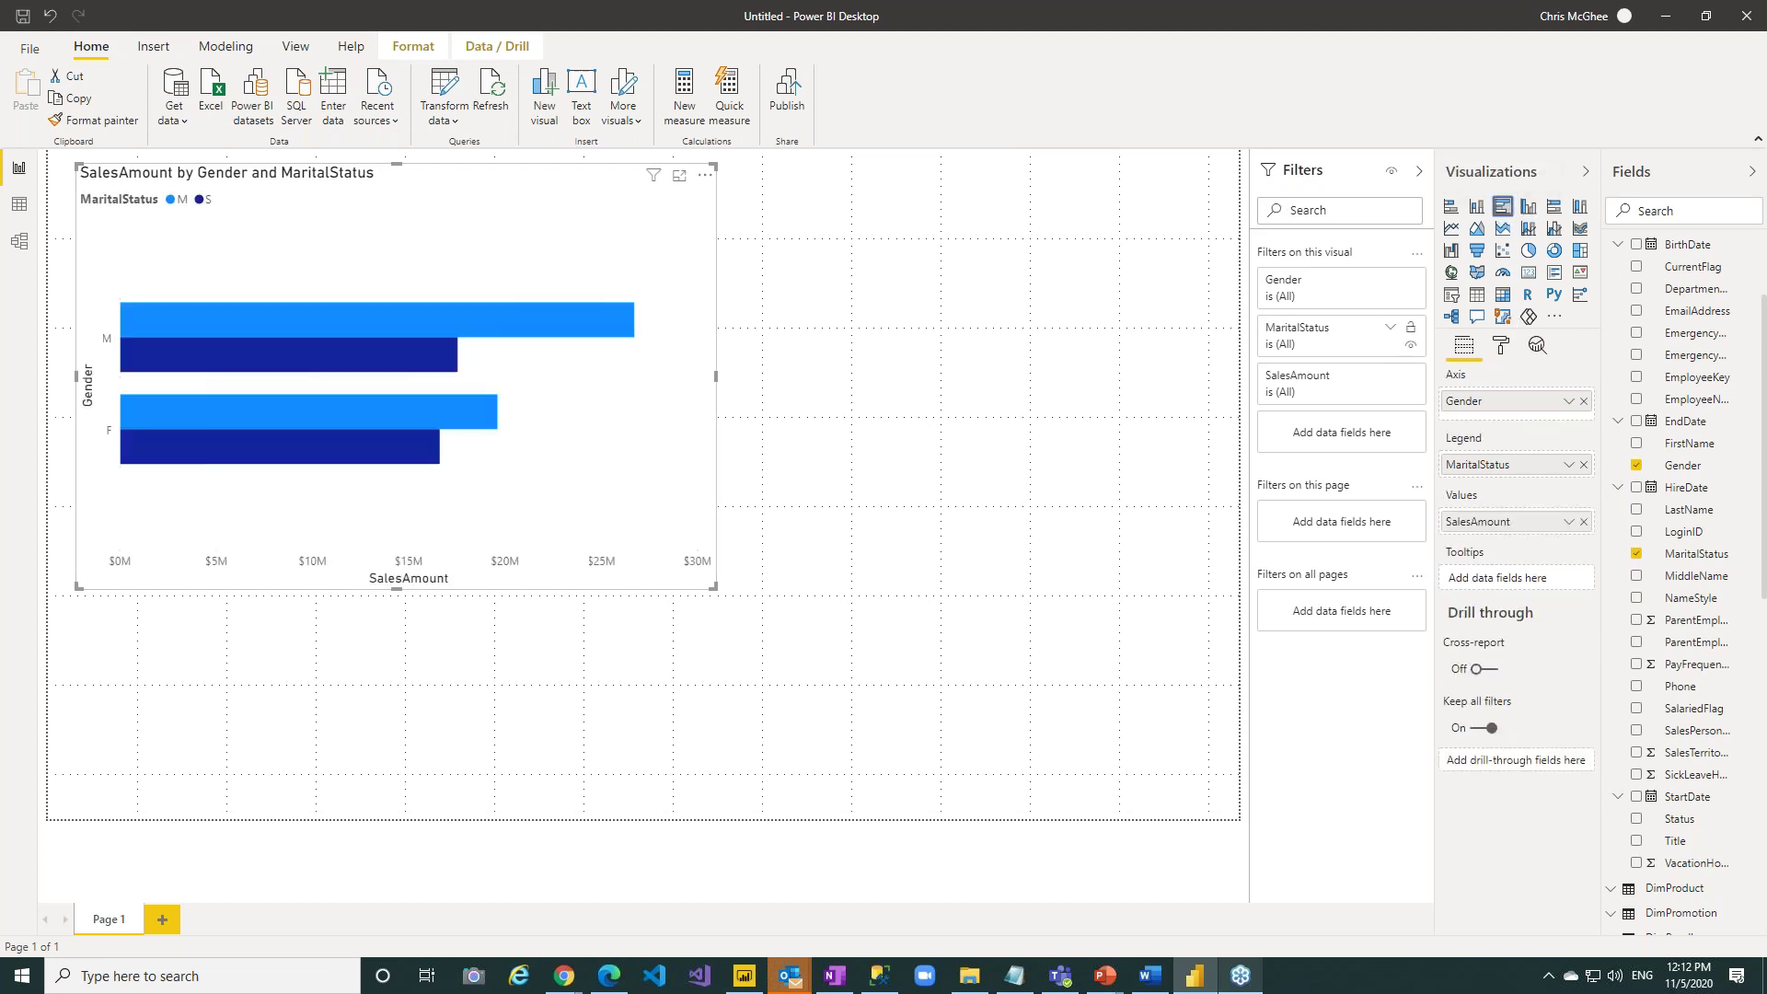
click(1527, 208)
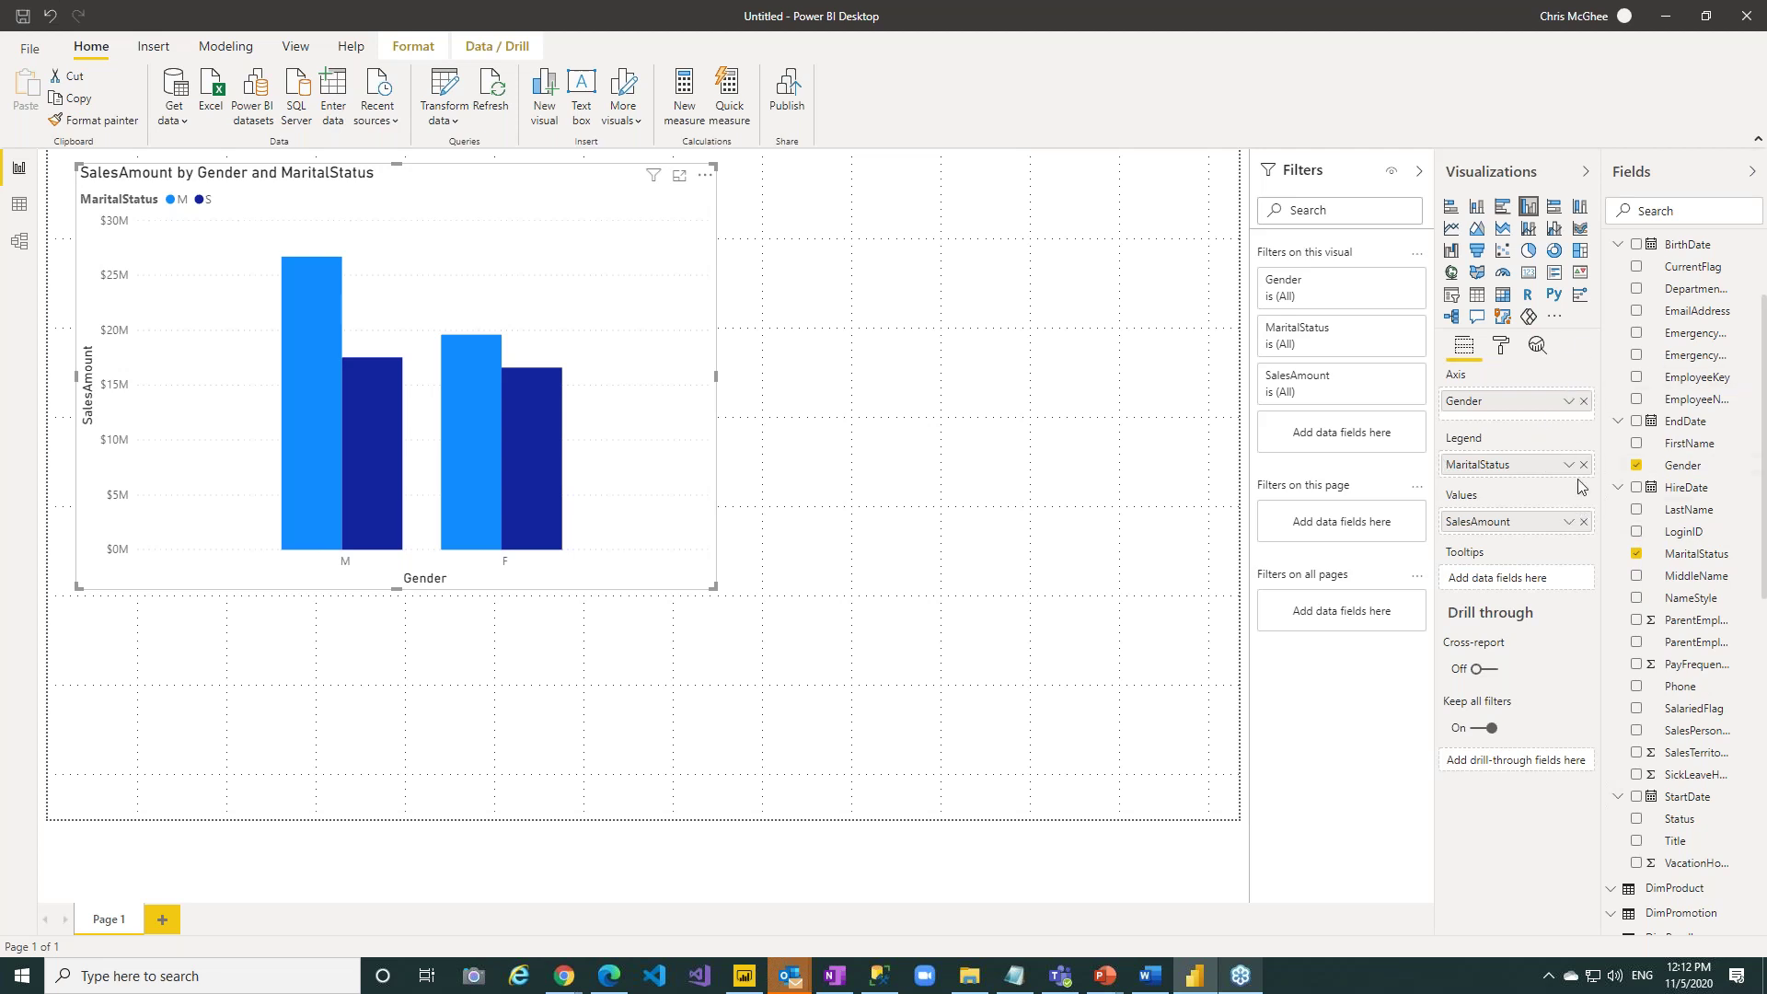
Set the chart's data colors to light lavender-blue for marital status M and yellow for S.
click(1501, 347)
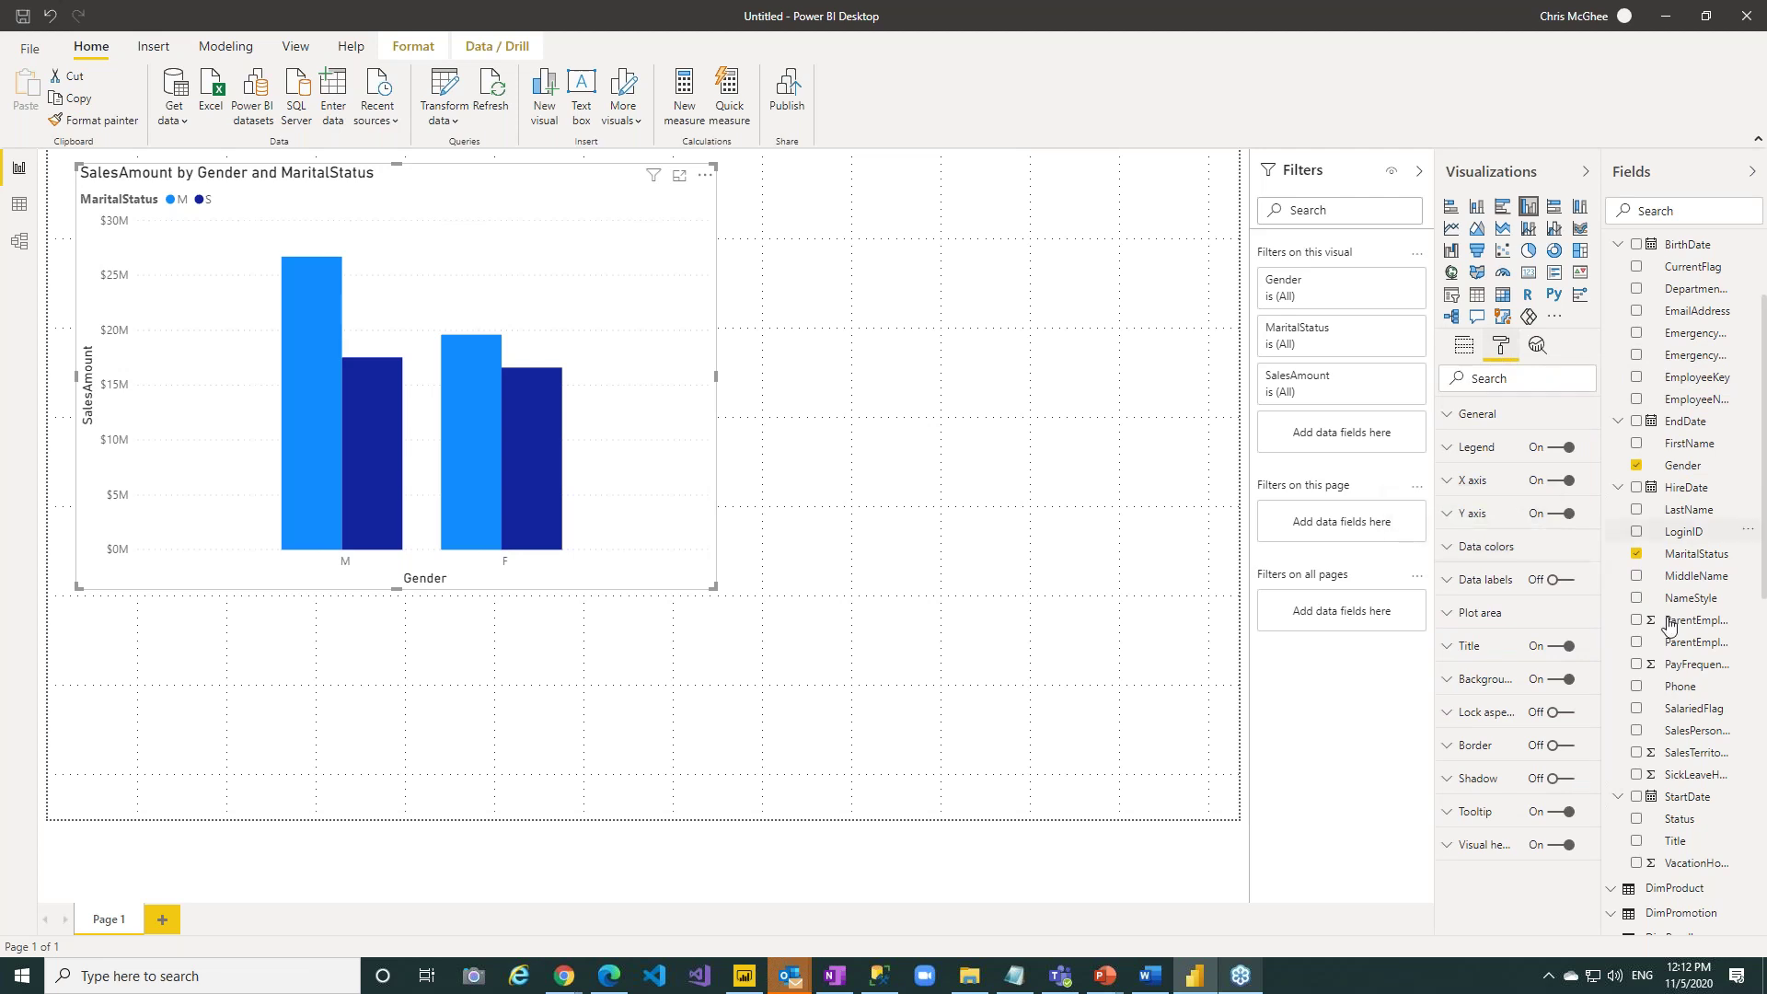
click(1465, 550)
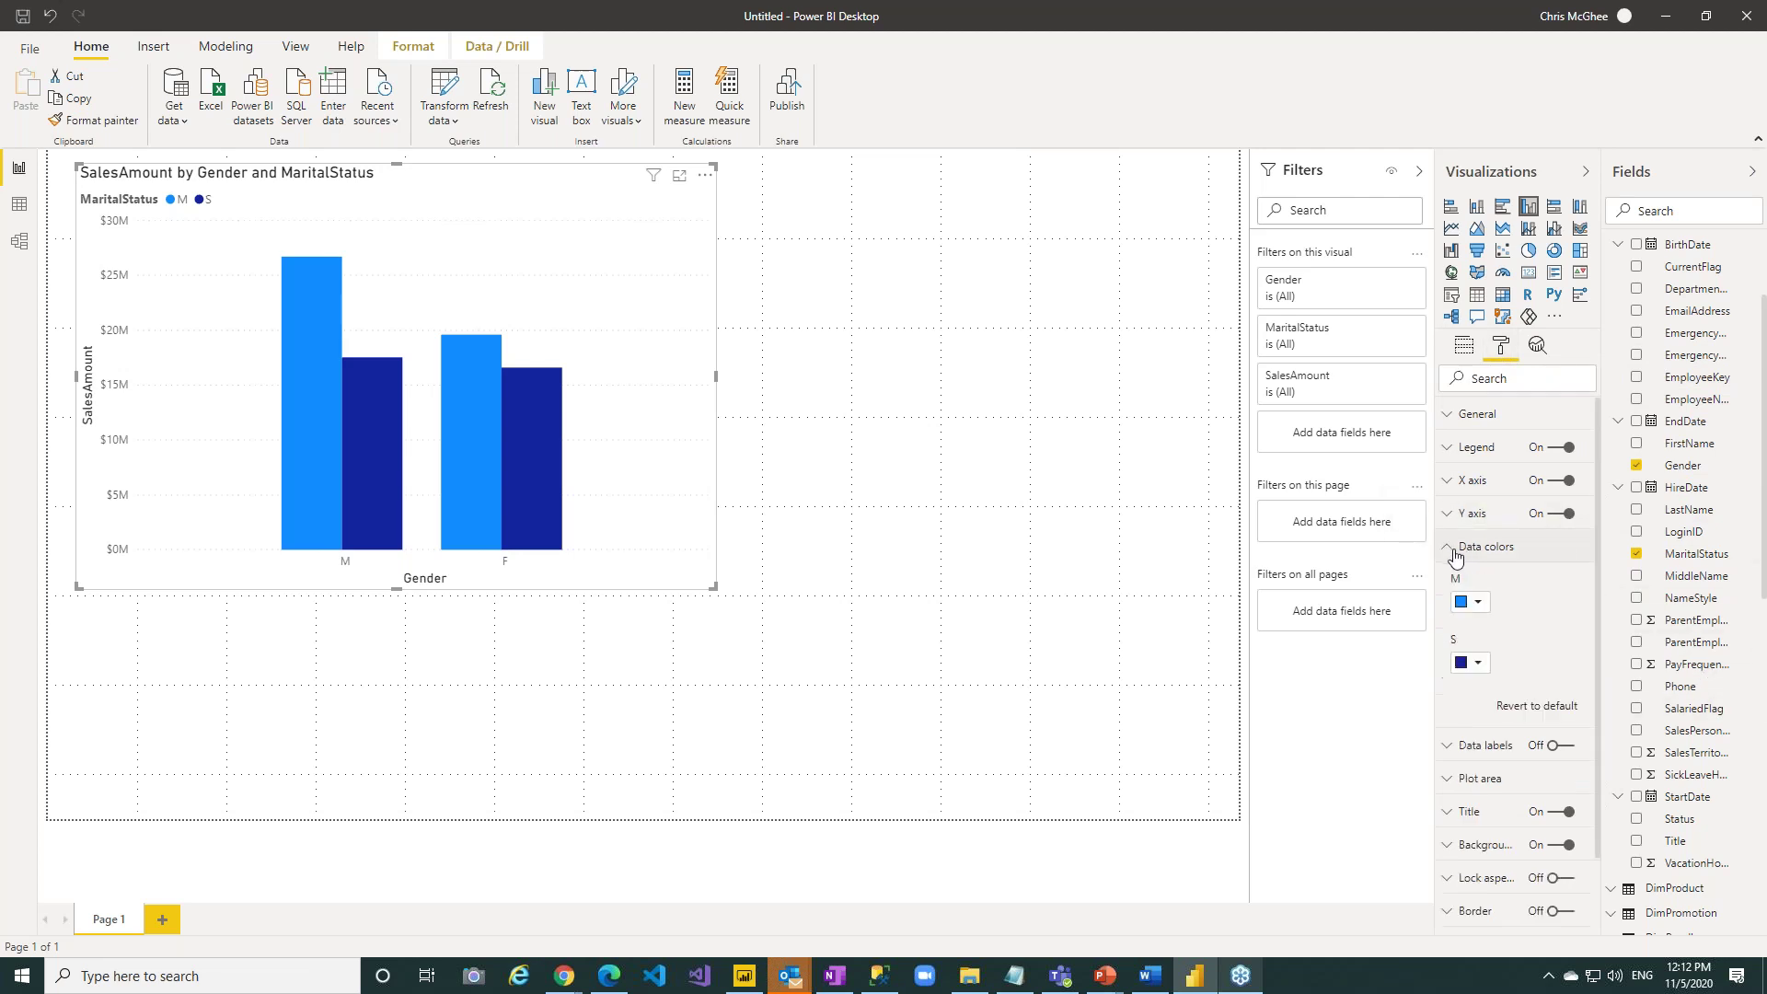
click(1477, 604)
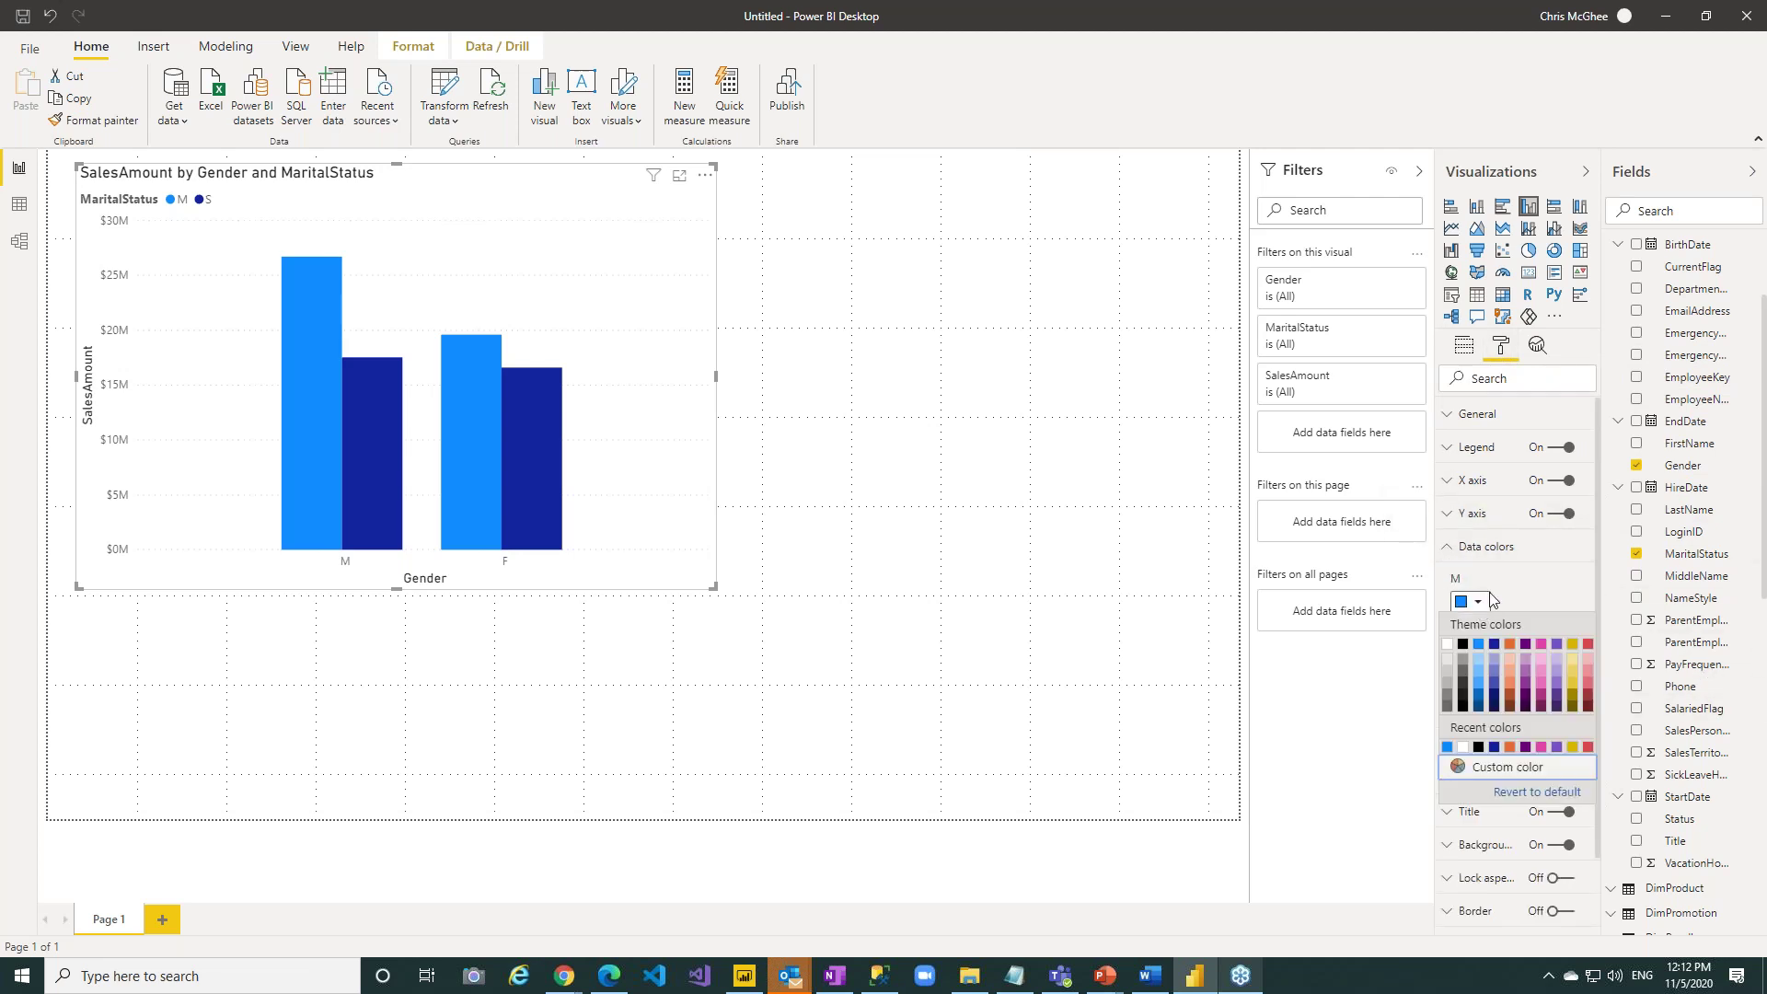
click(1498, 666)
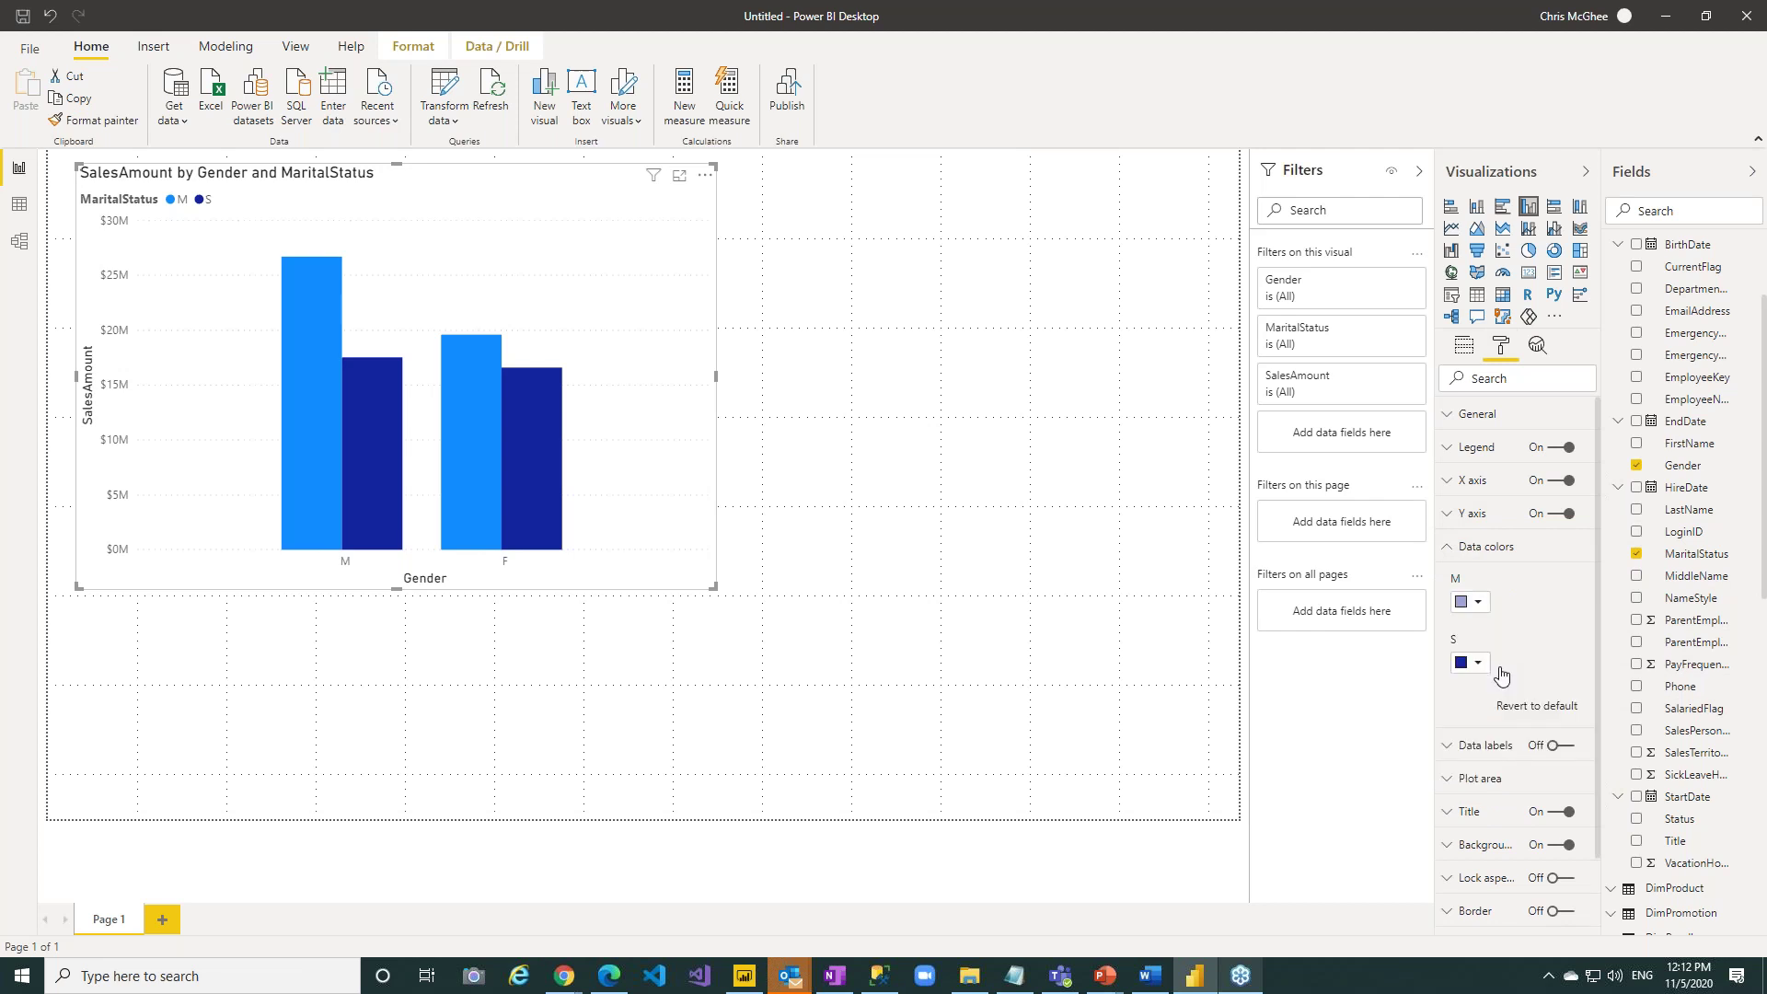
click(1478, 665)
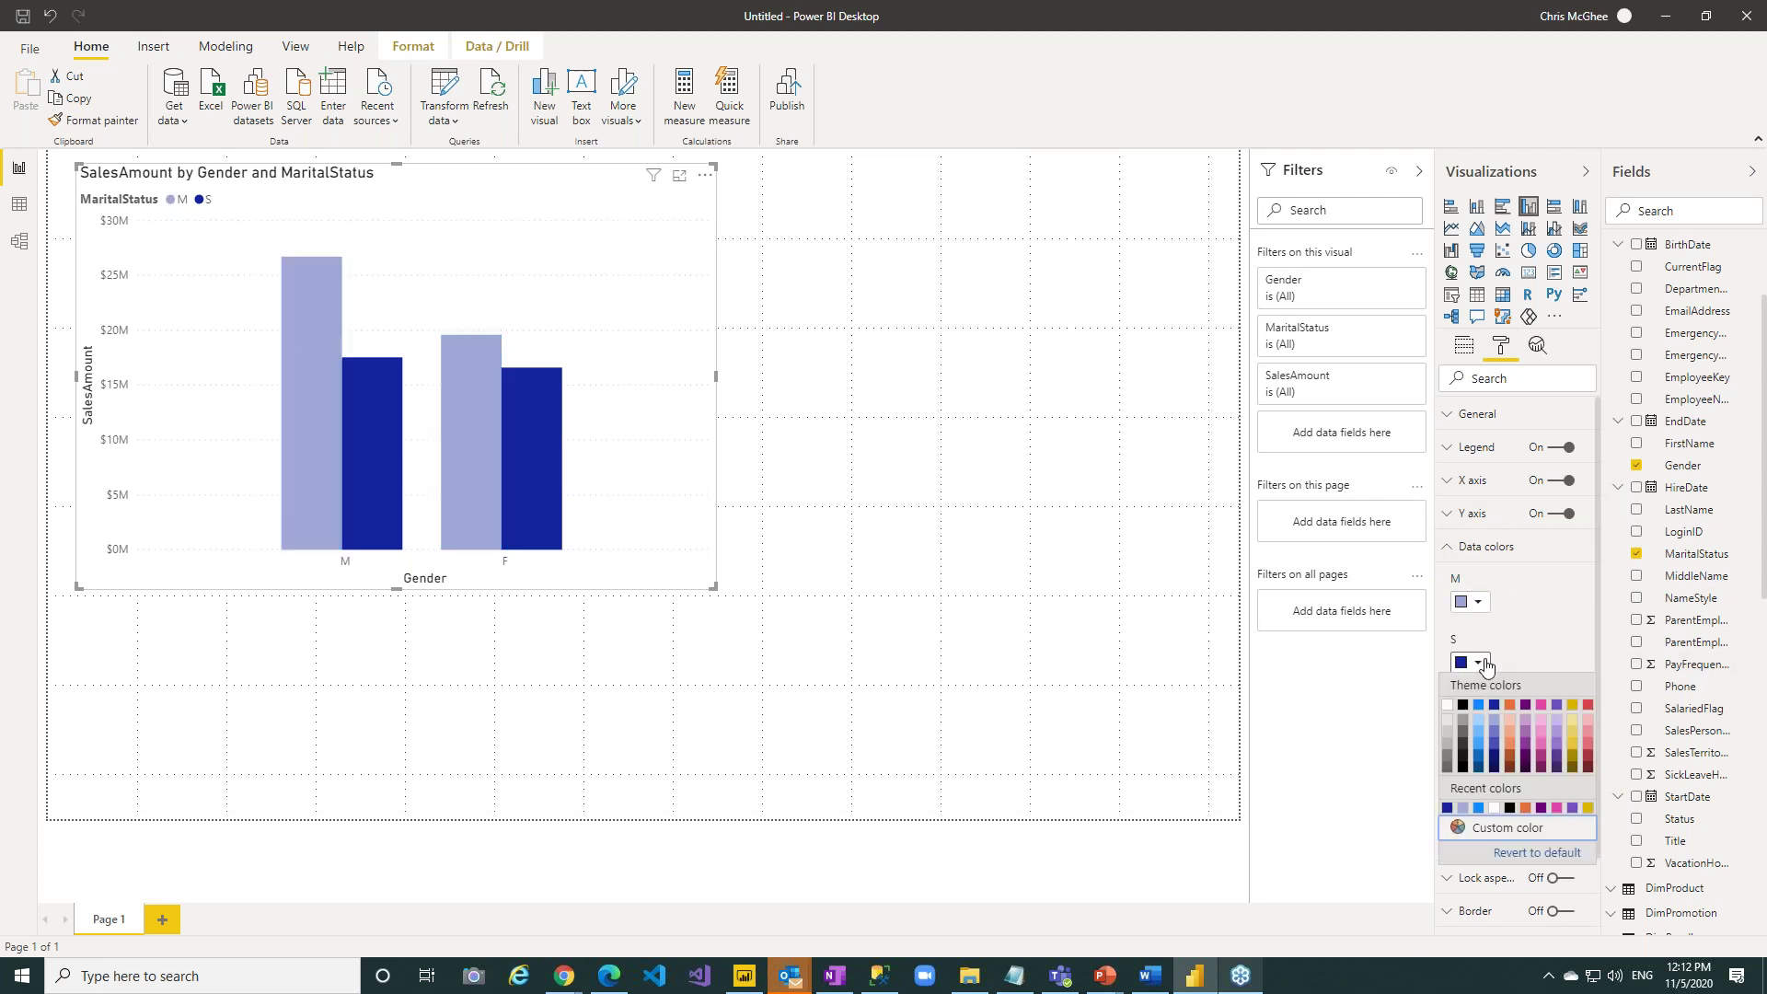
click(1573, 744)
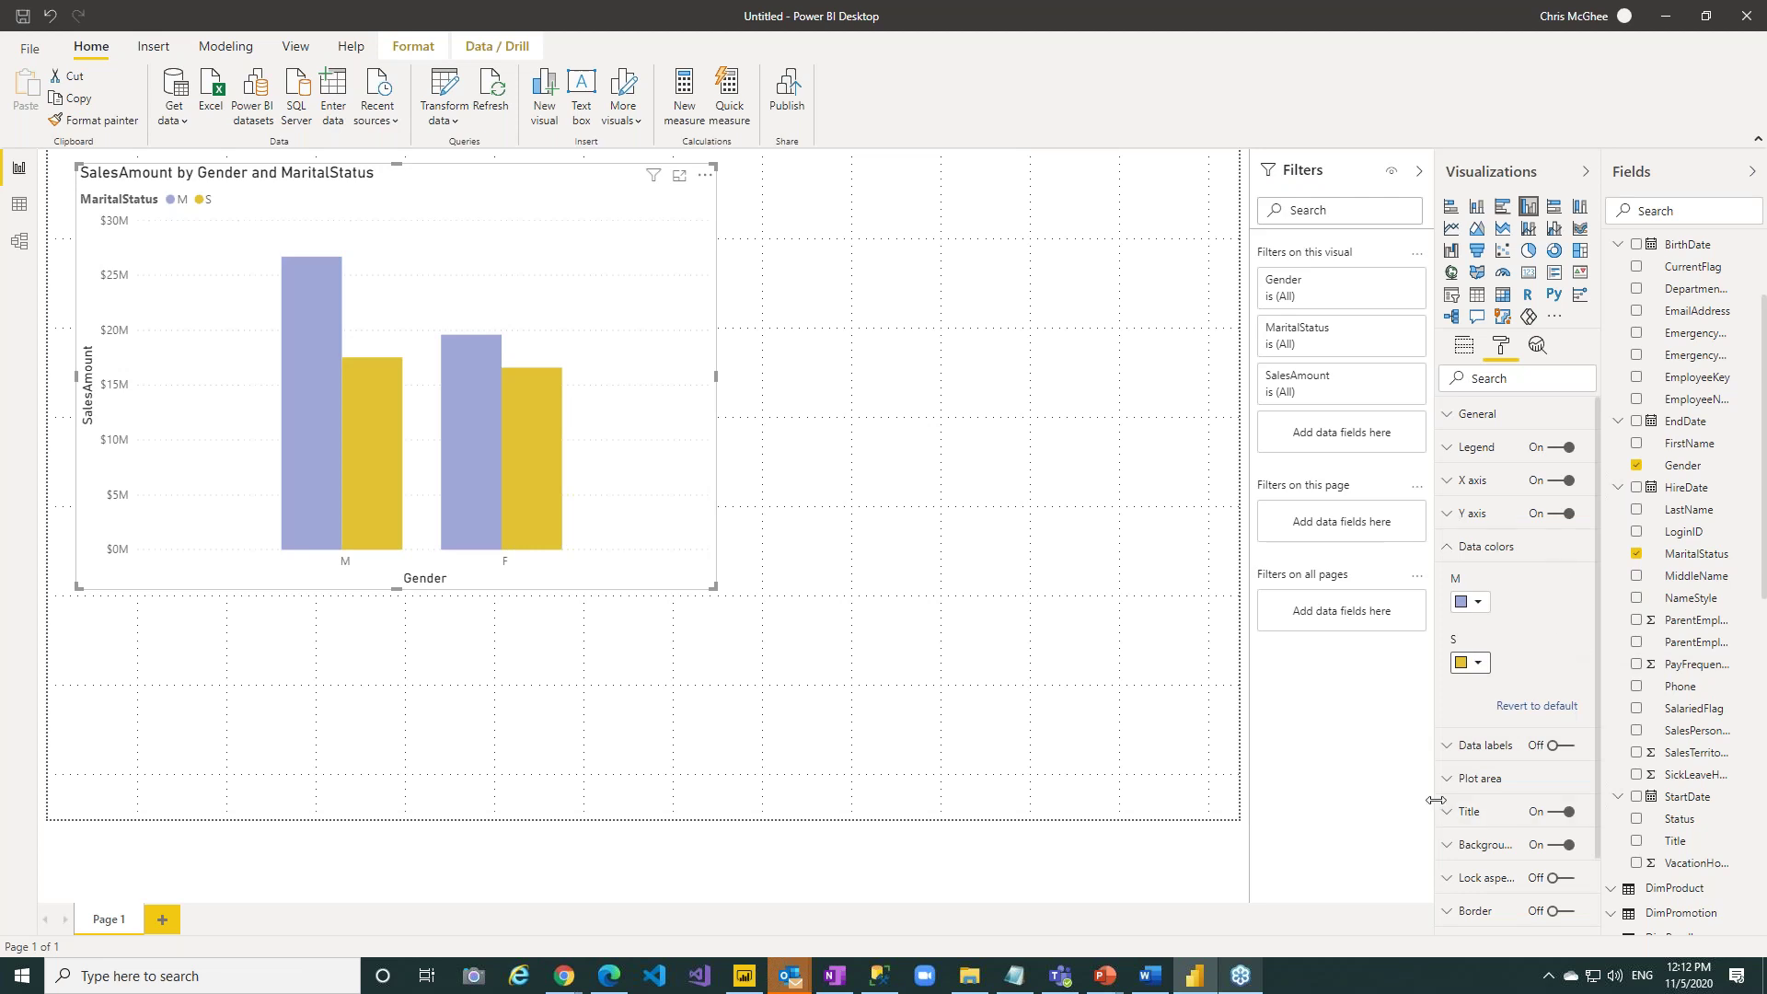
Turn on data labels for the chart and collapse the data color and data label settings.
click(1522, 746)
click(1567, 747)
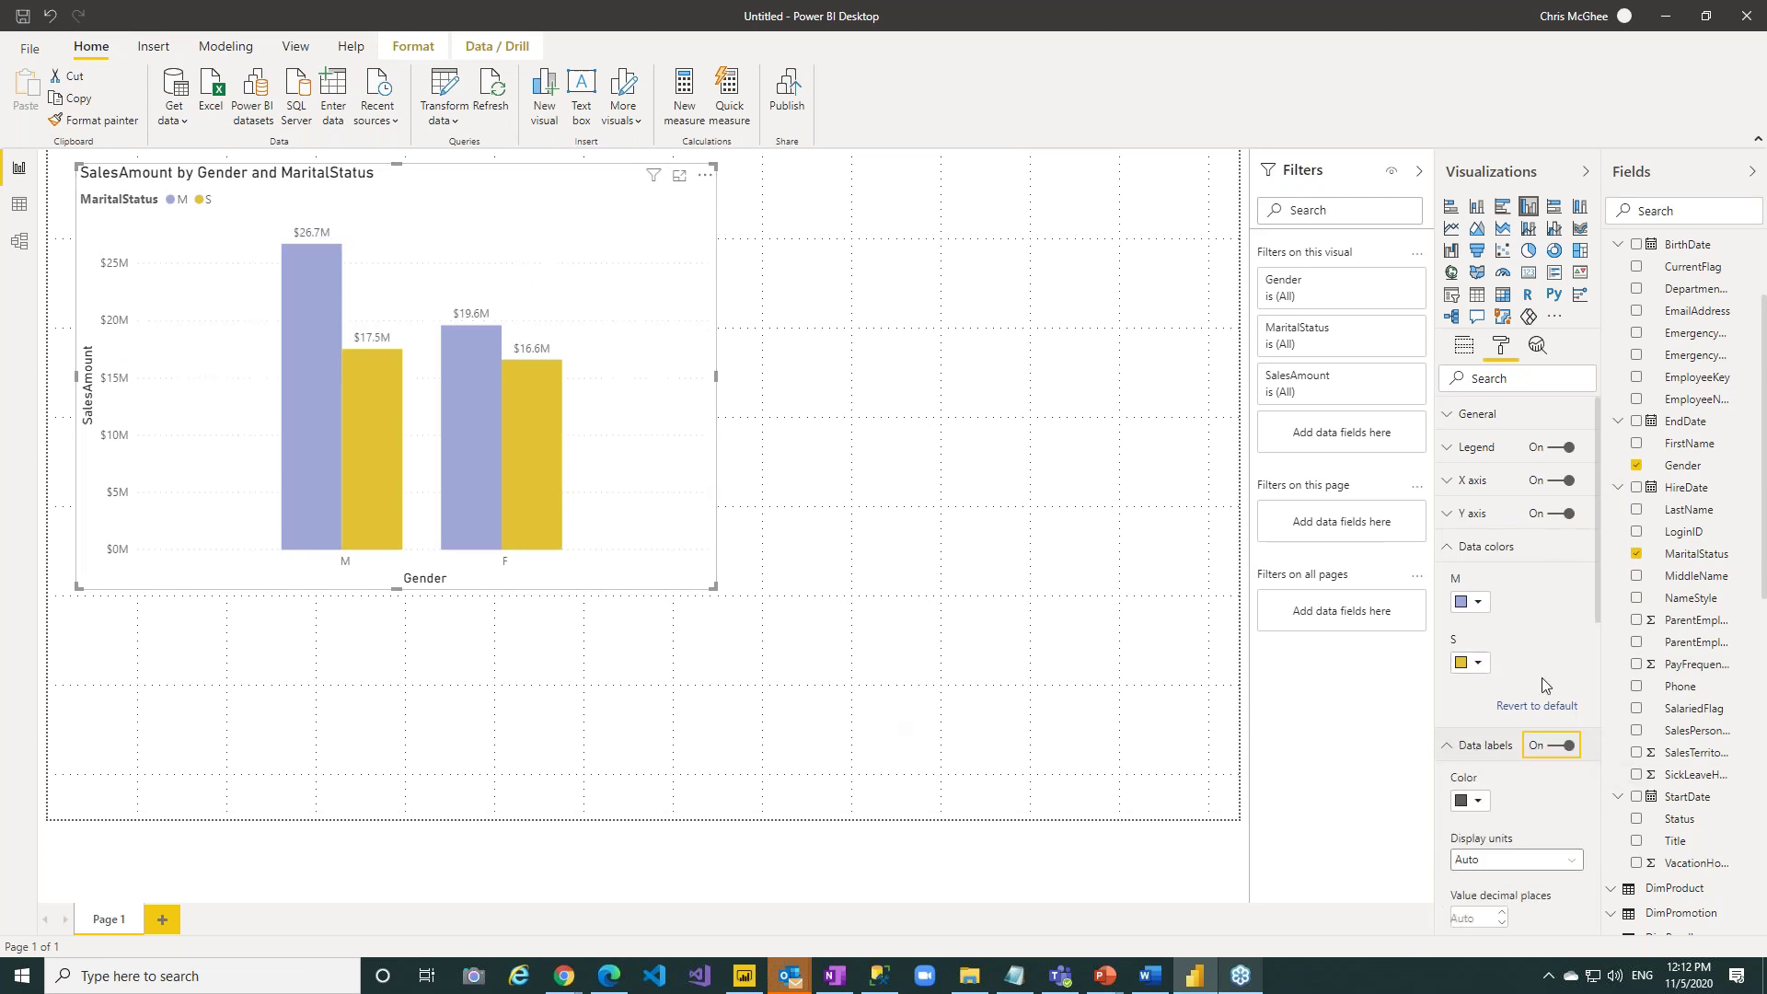
mouse_move(1595, 476)
mouse_down()
mouse_move(1584, 681)
mouse_move(1613, 481)
mouse_up()
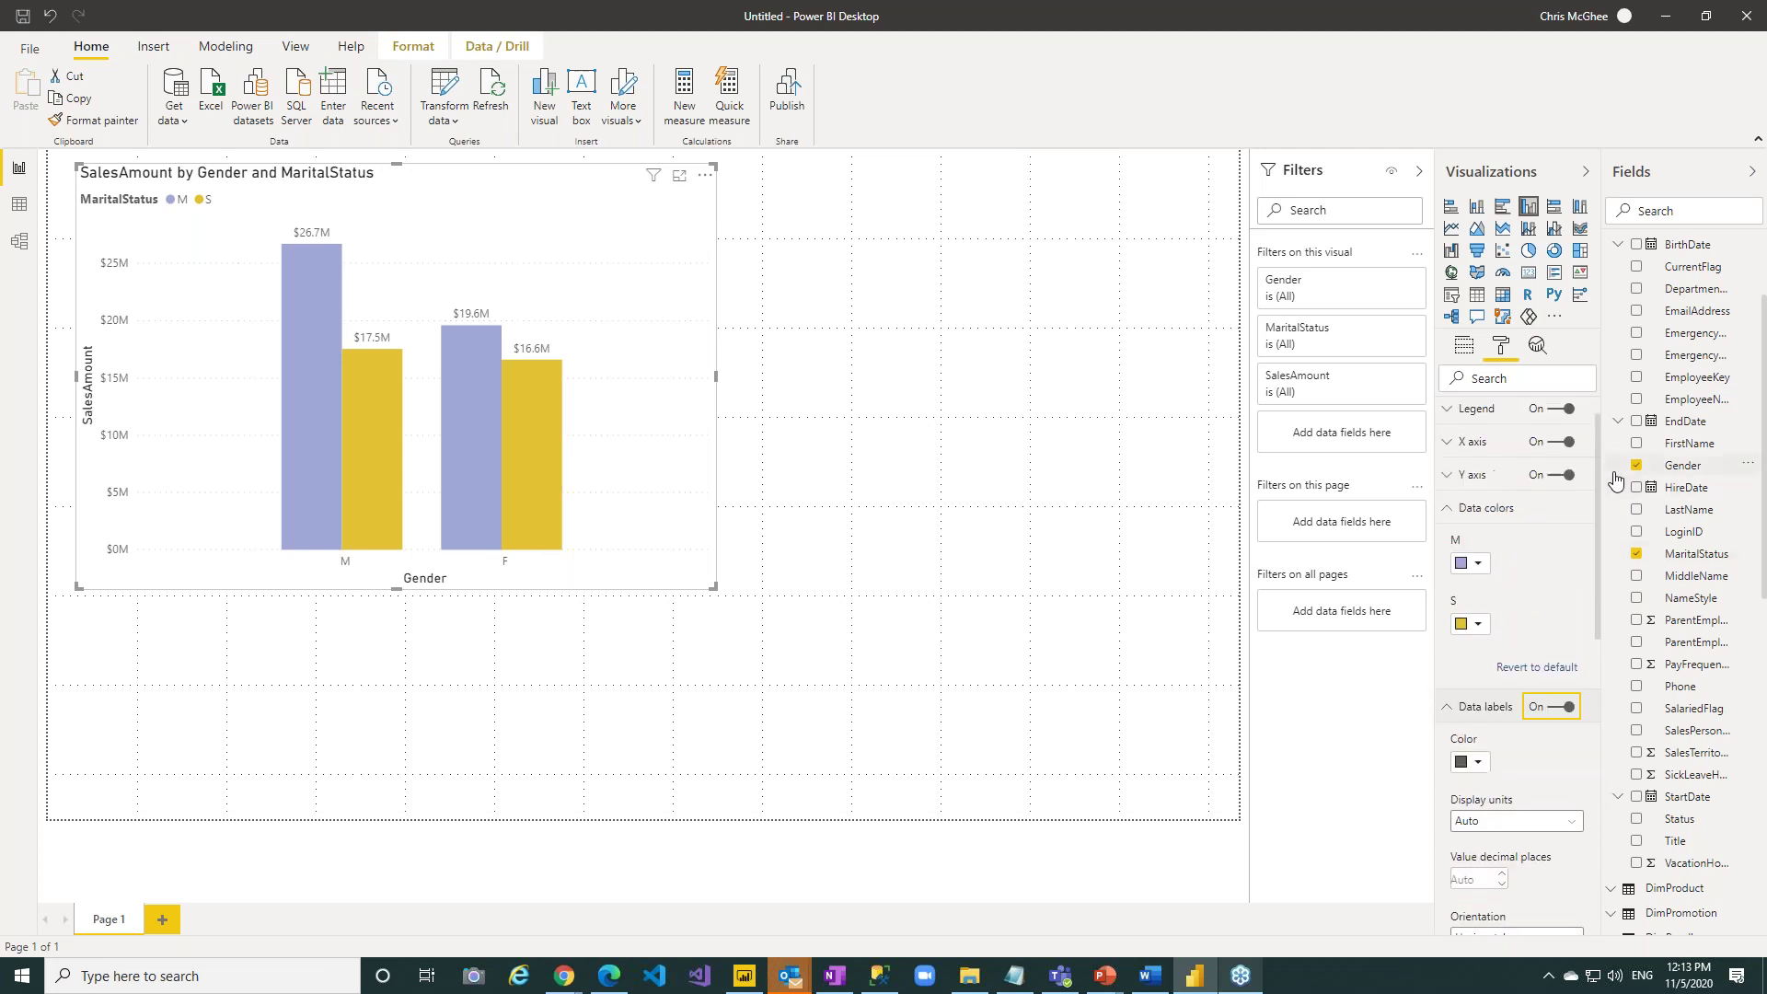
click(1451, 511)
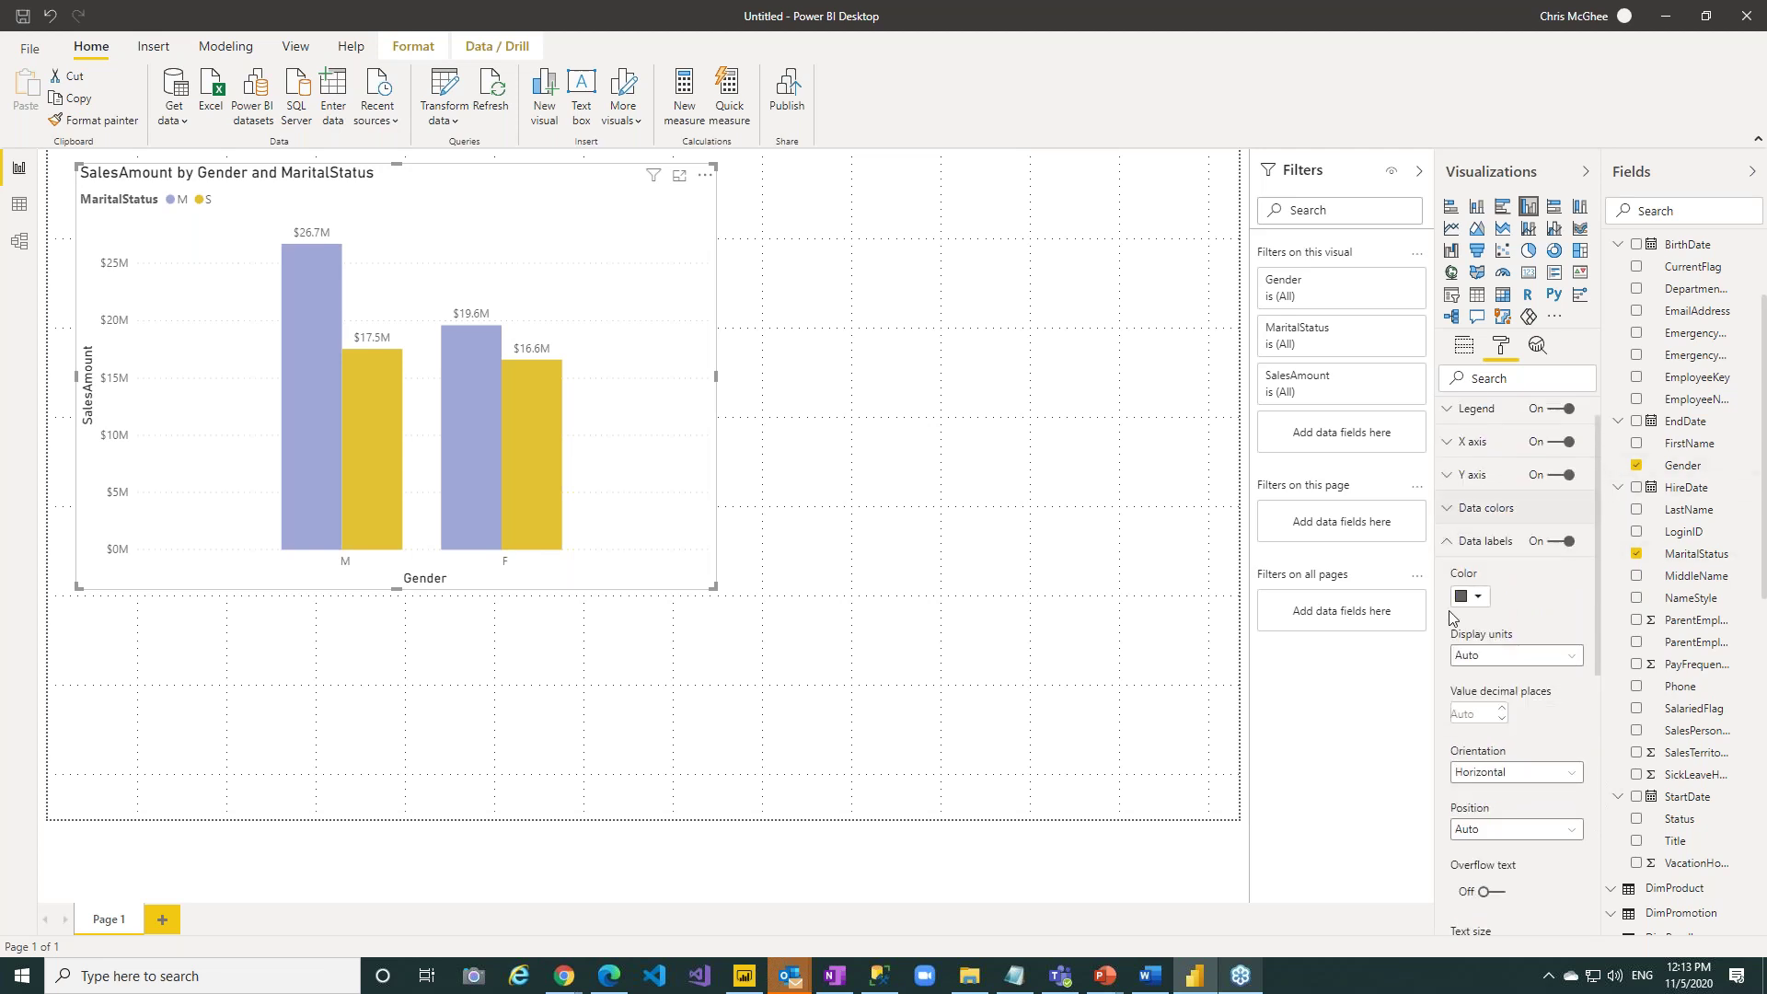
click(1447, 544)
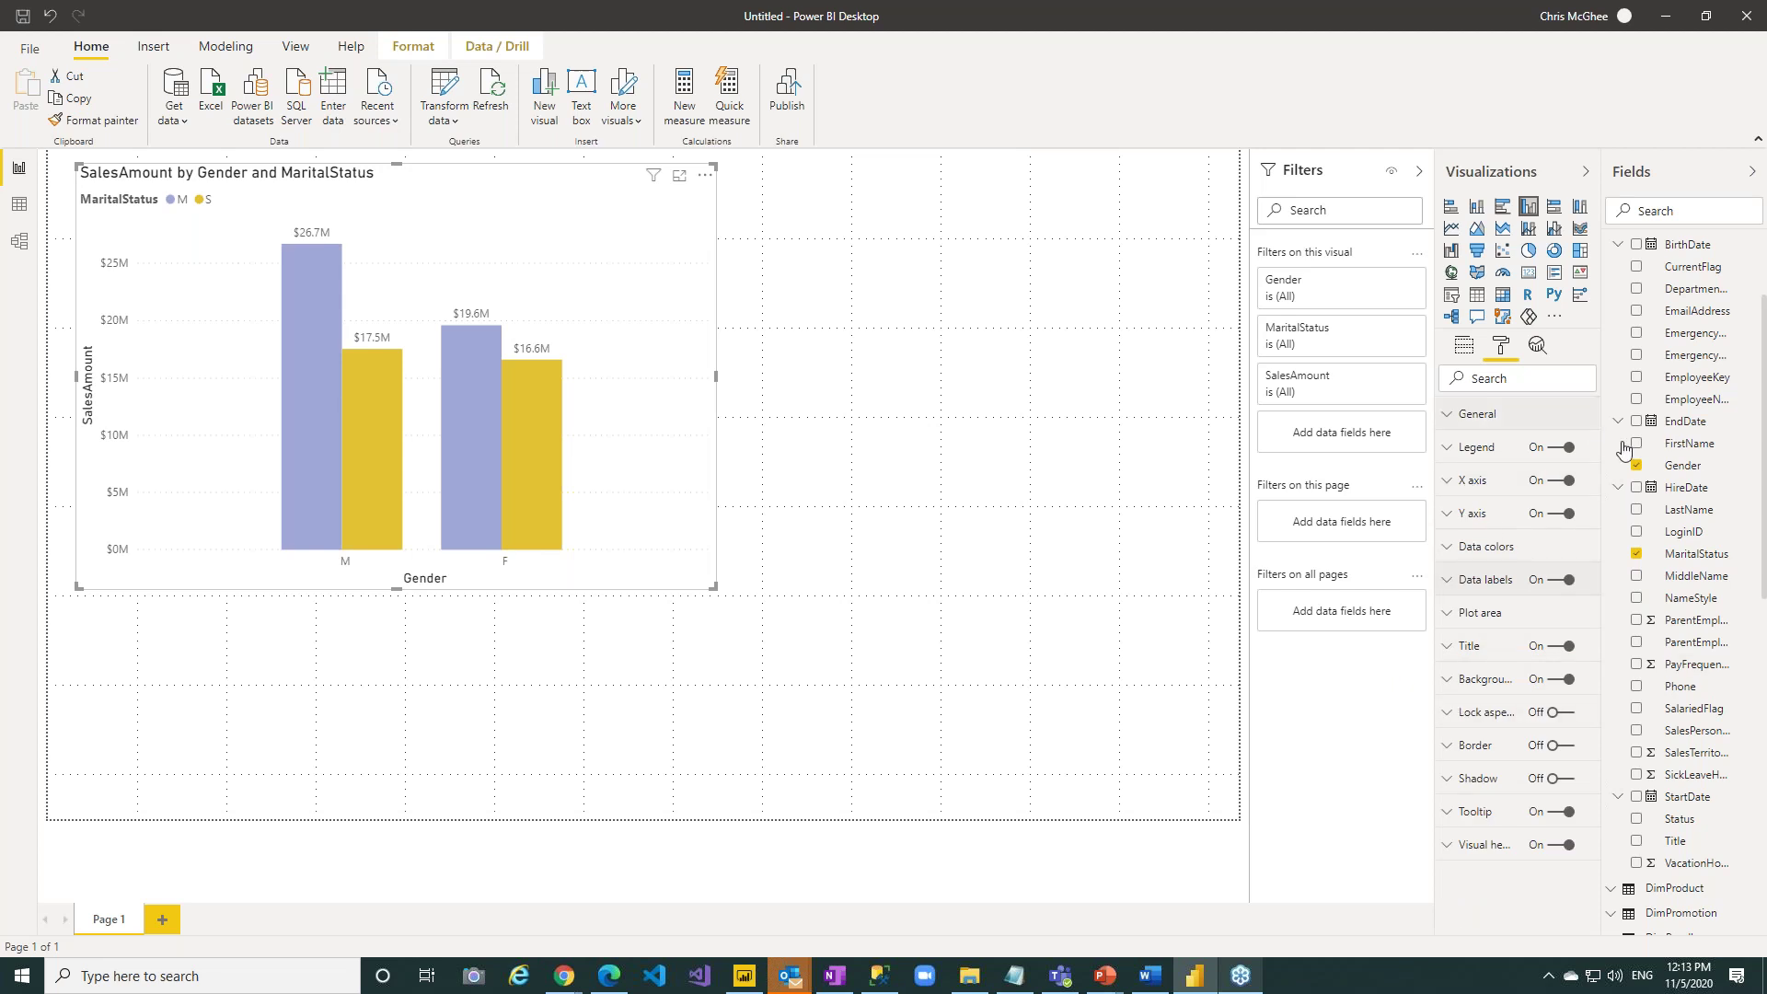
Format the chart title with a black font color, center alignment and a 16 pt text size.
click(1456, 649)
click(1501, 701)
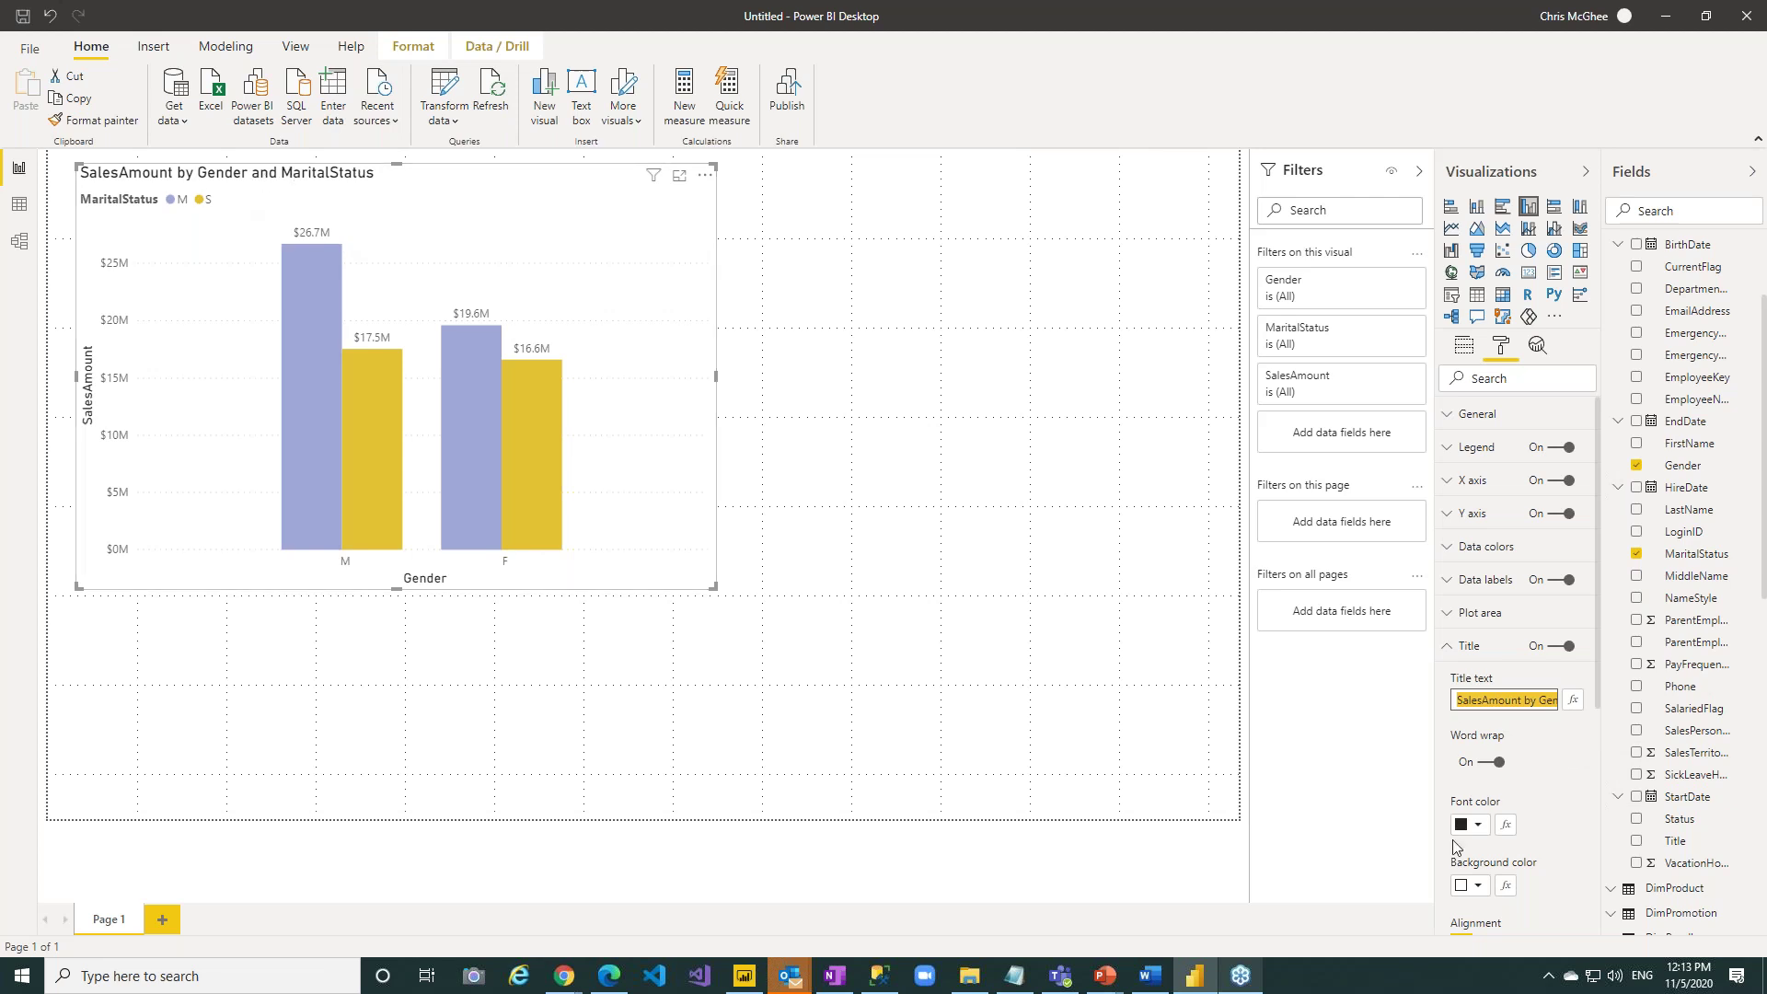
click(1477, 825)
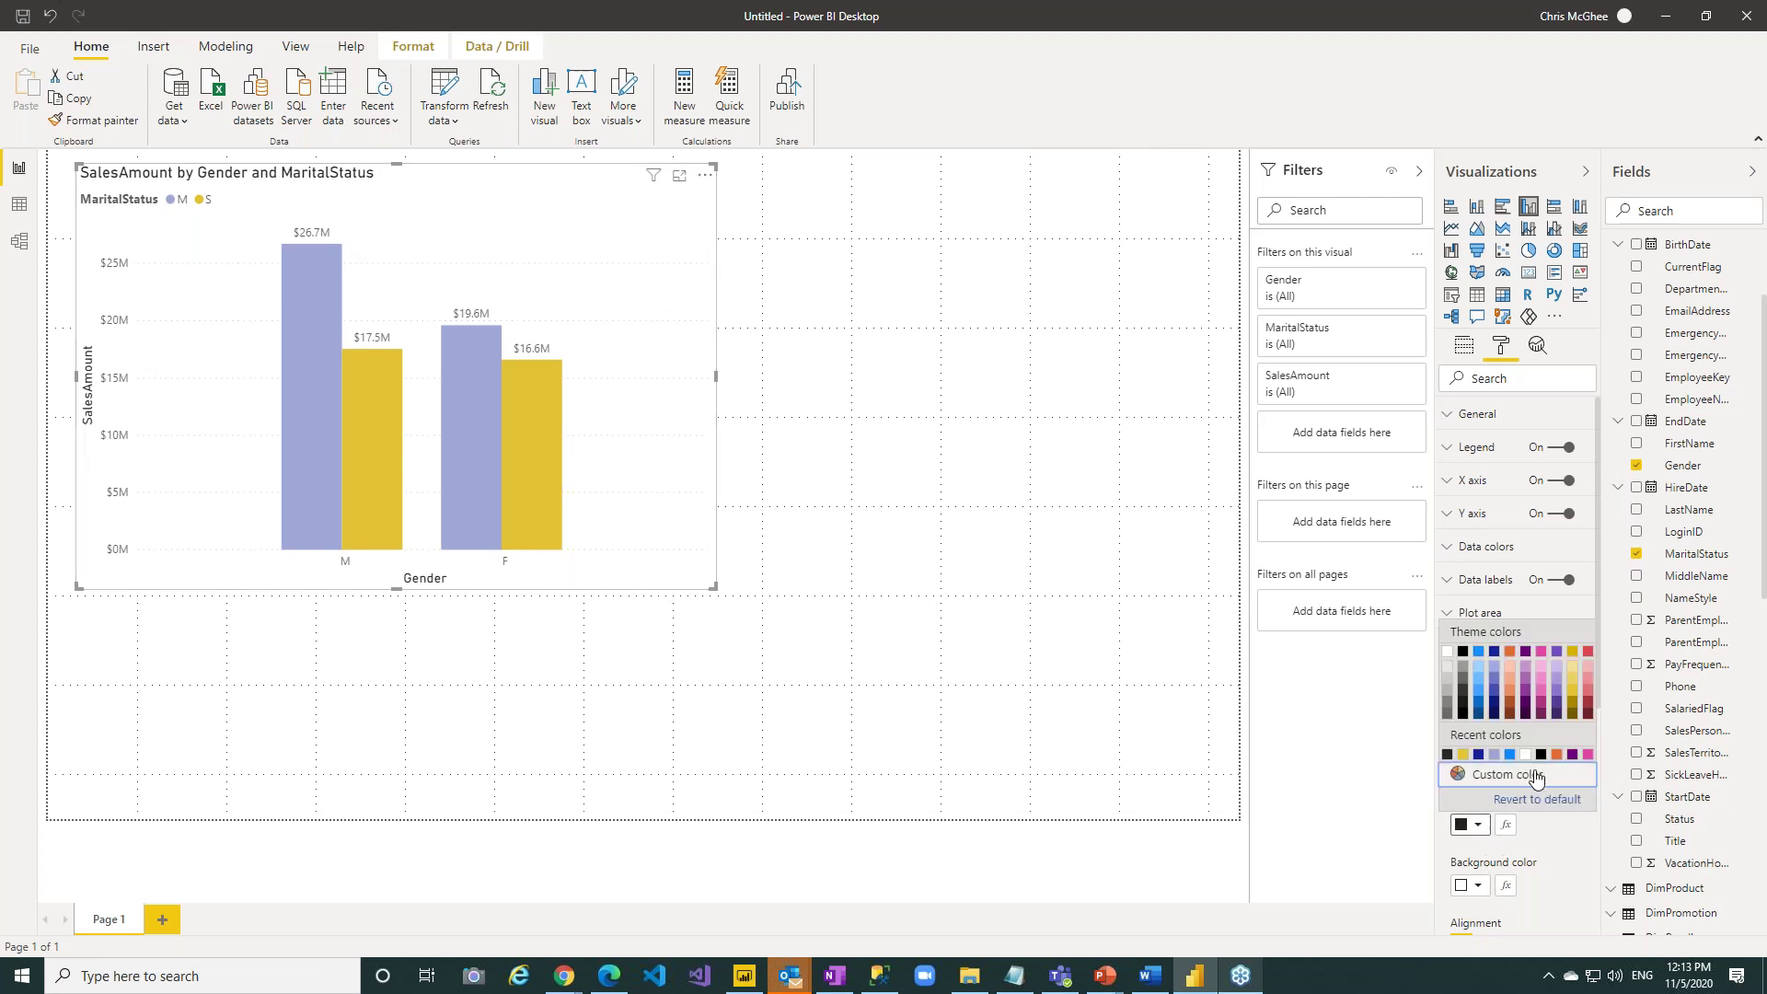
click(1462, 652)
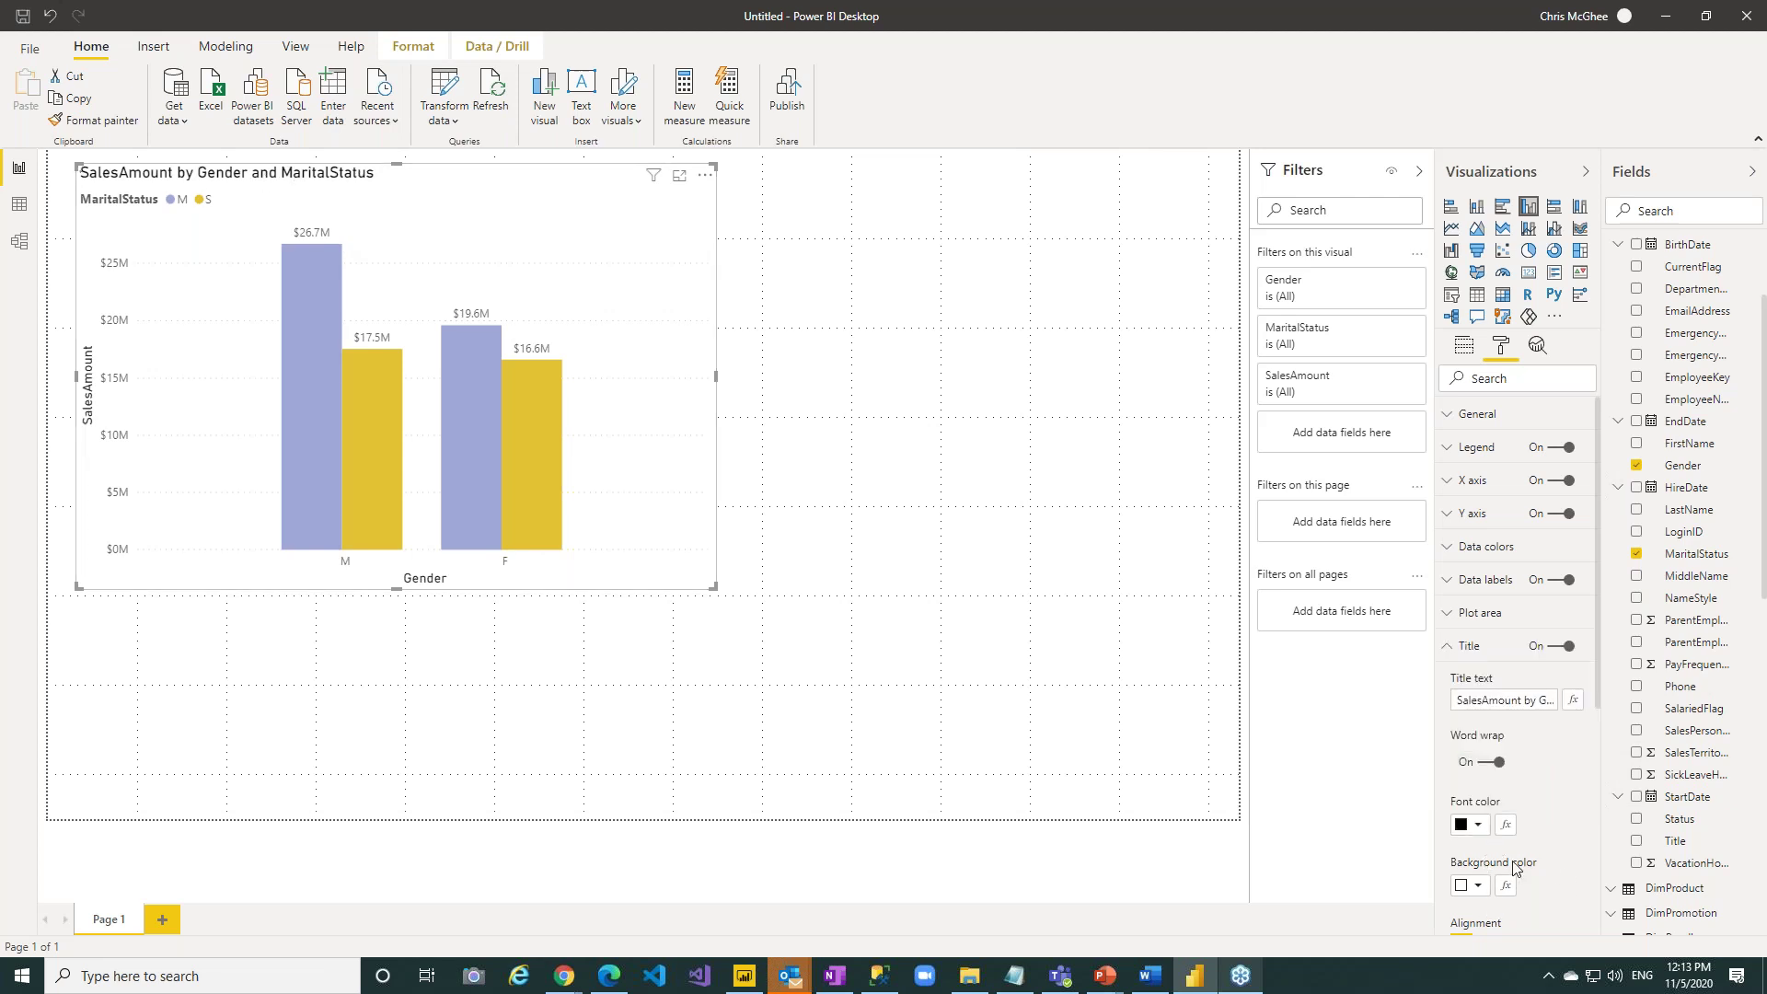
scroll(1517, 868, down, 1)
click(1483, 853)
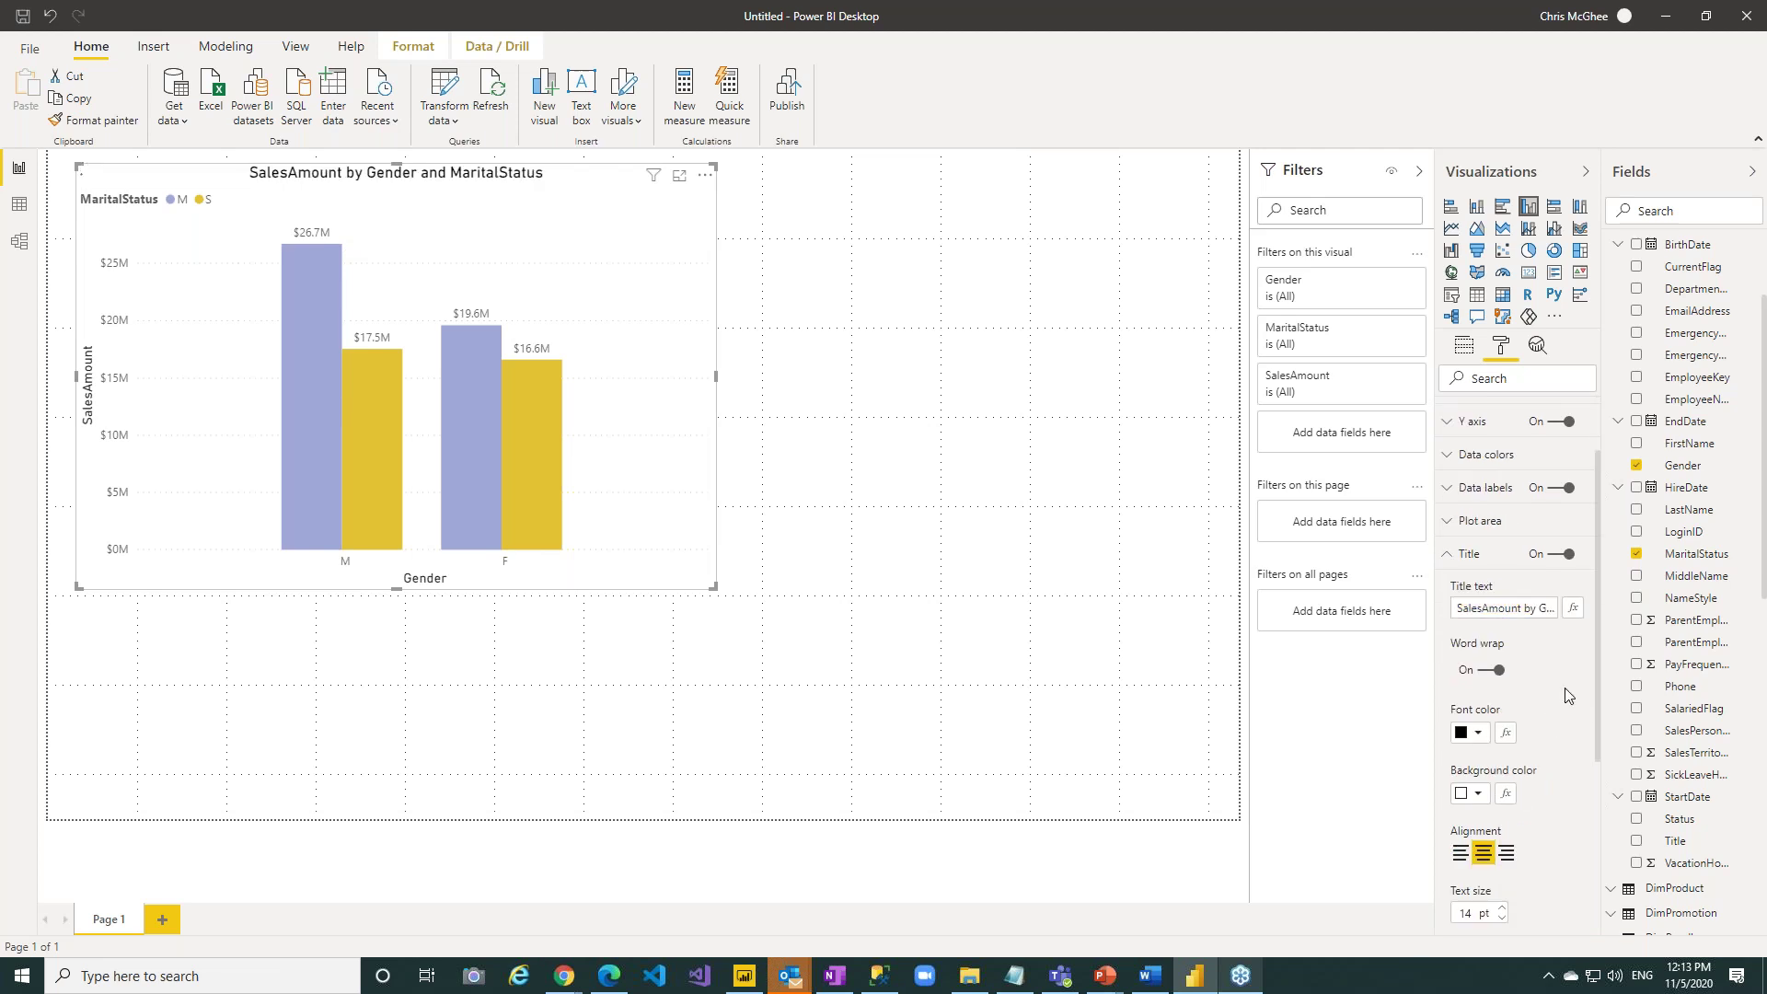
scroll(1516, 736, down, 3)
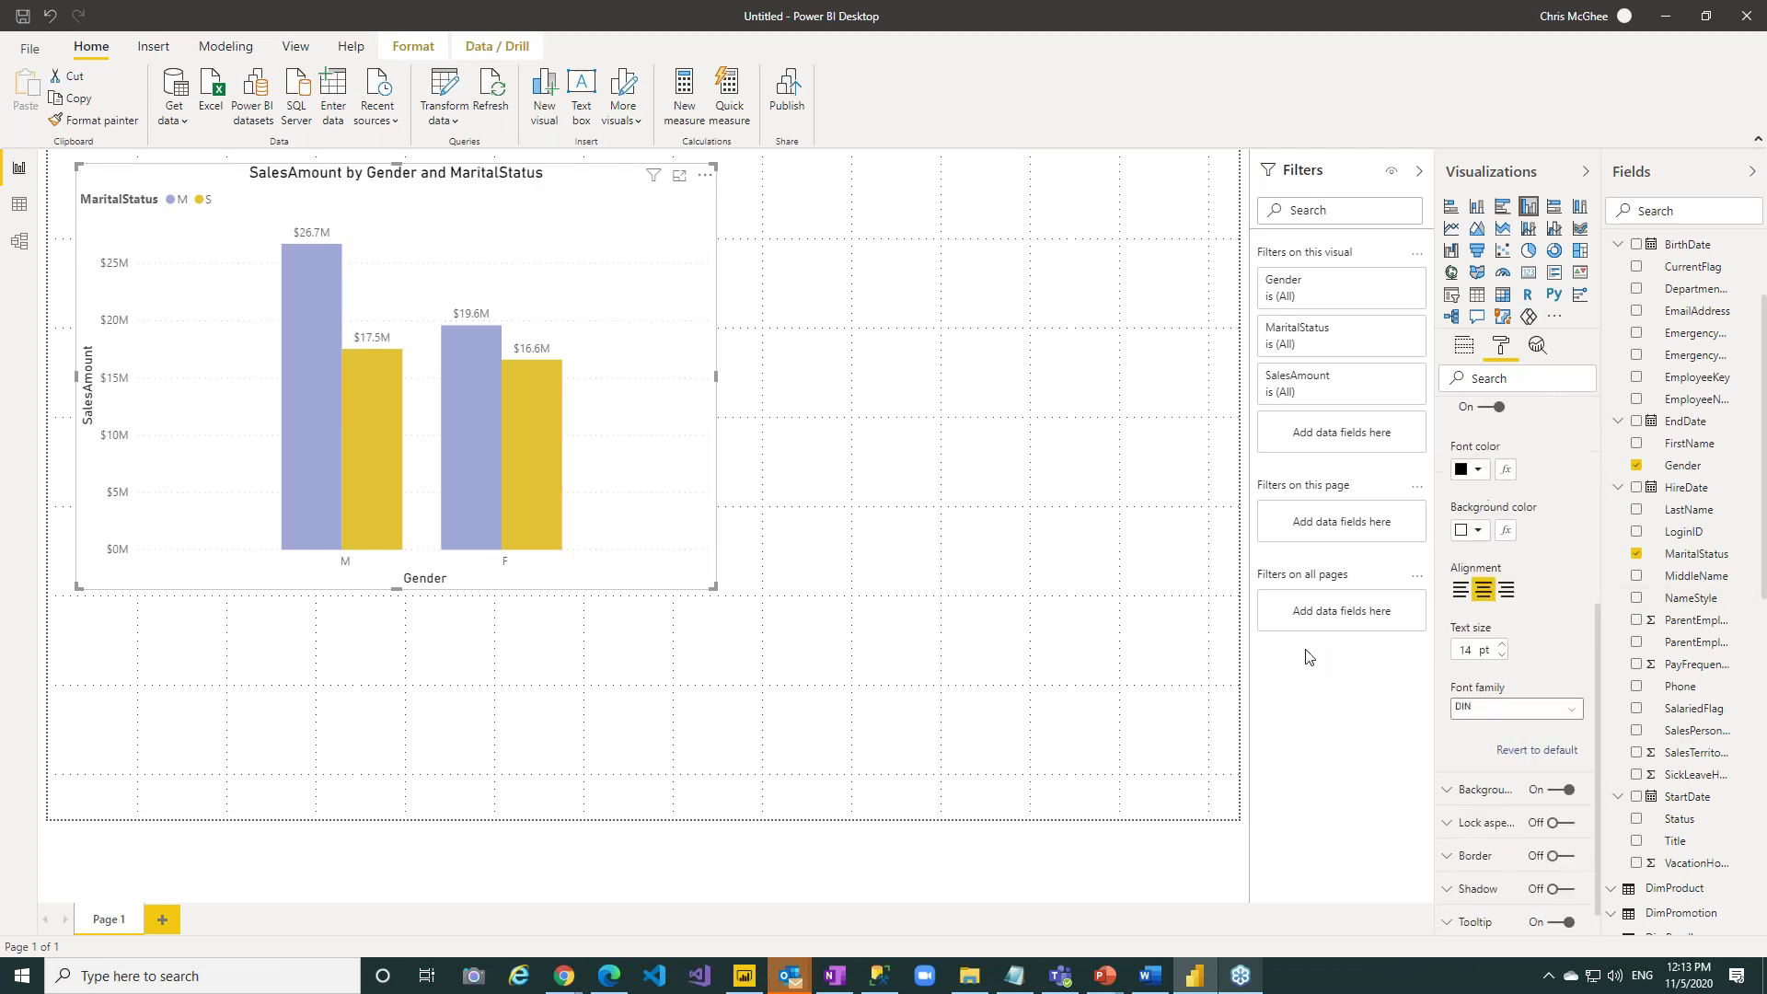
click(1502, 645)
click(1502, 645)
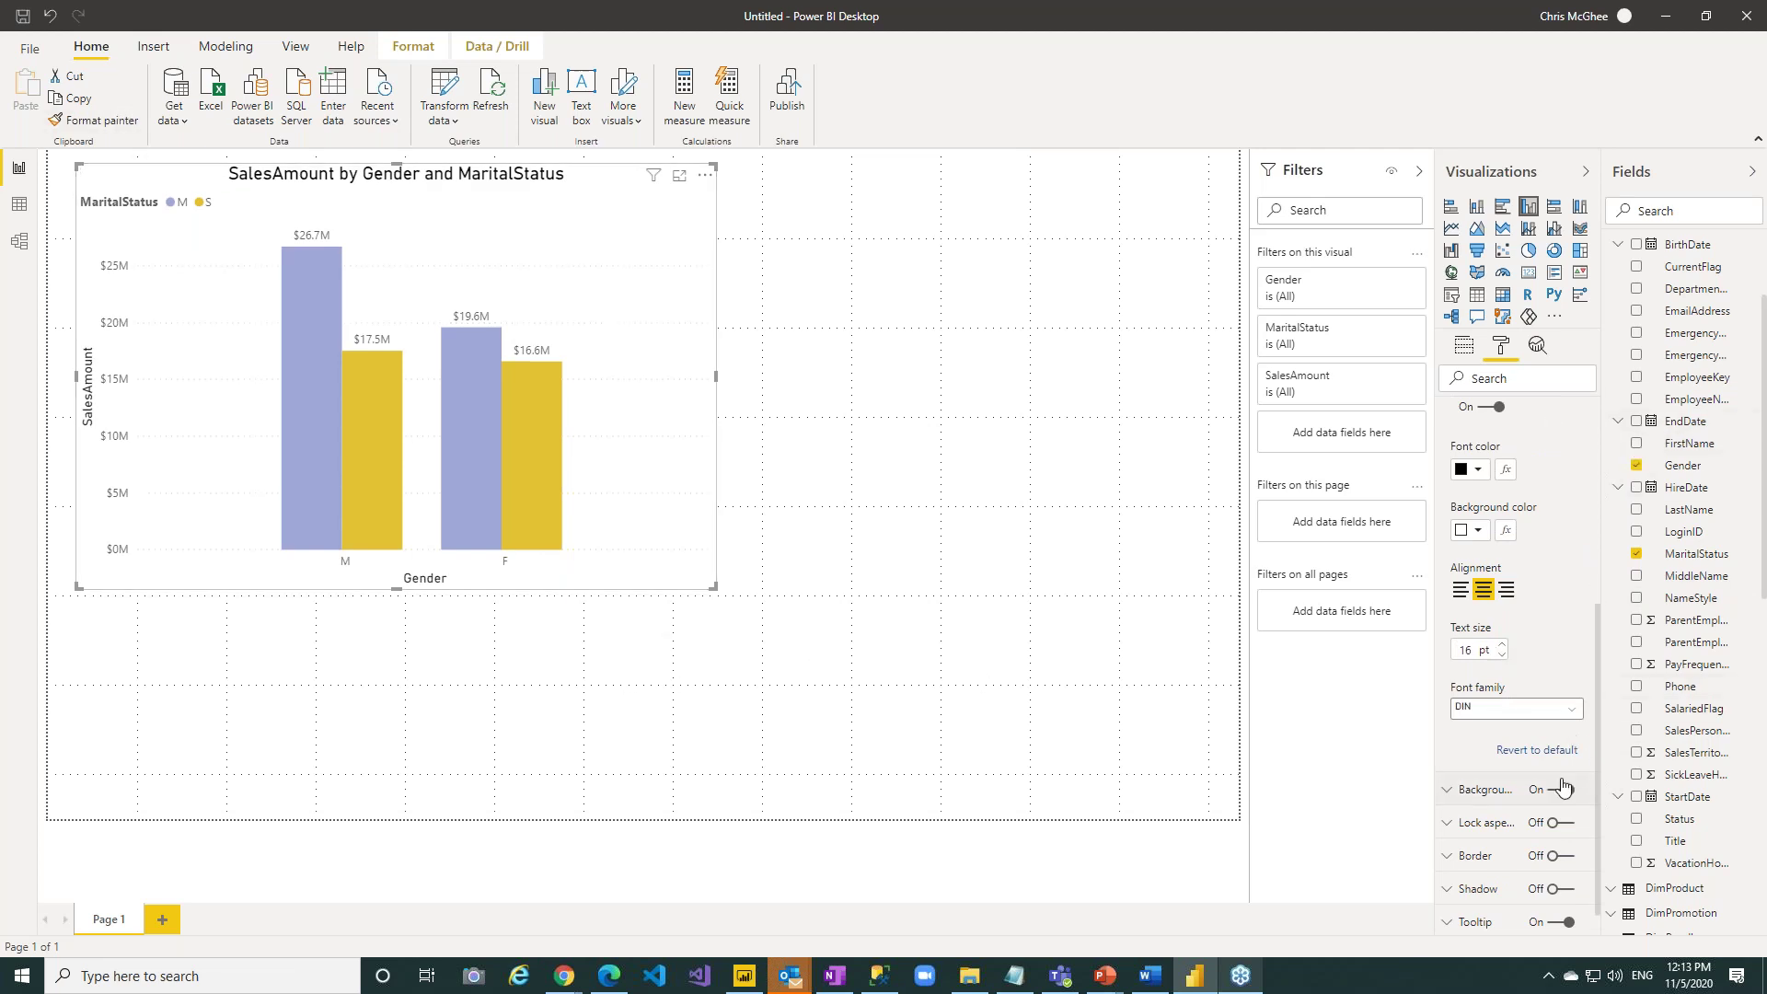
Set the chart's background color to light gray.
click(1446, 794)
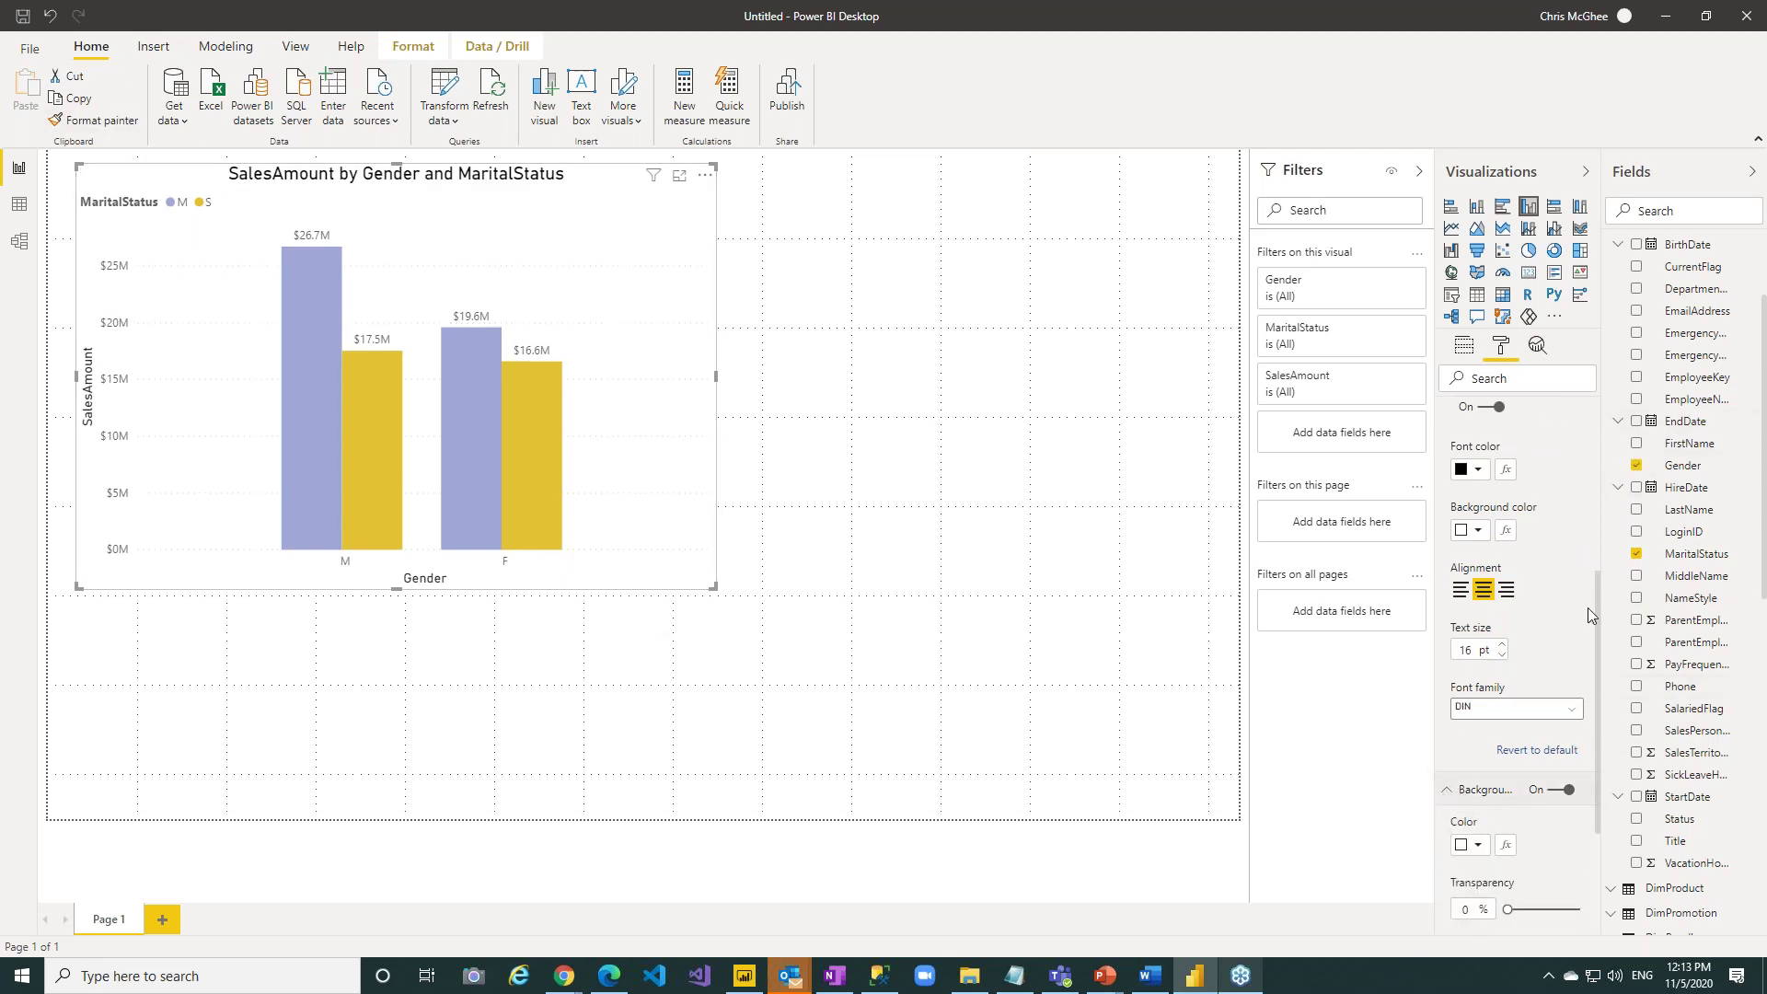
drag(1598, 587, 1588, 678)
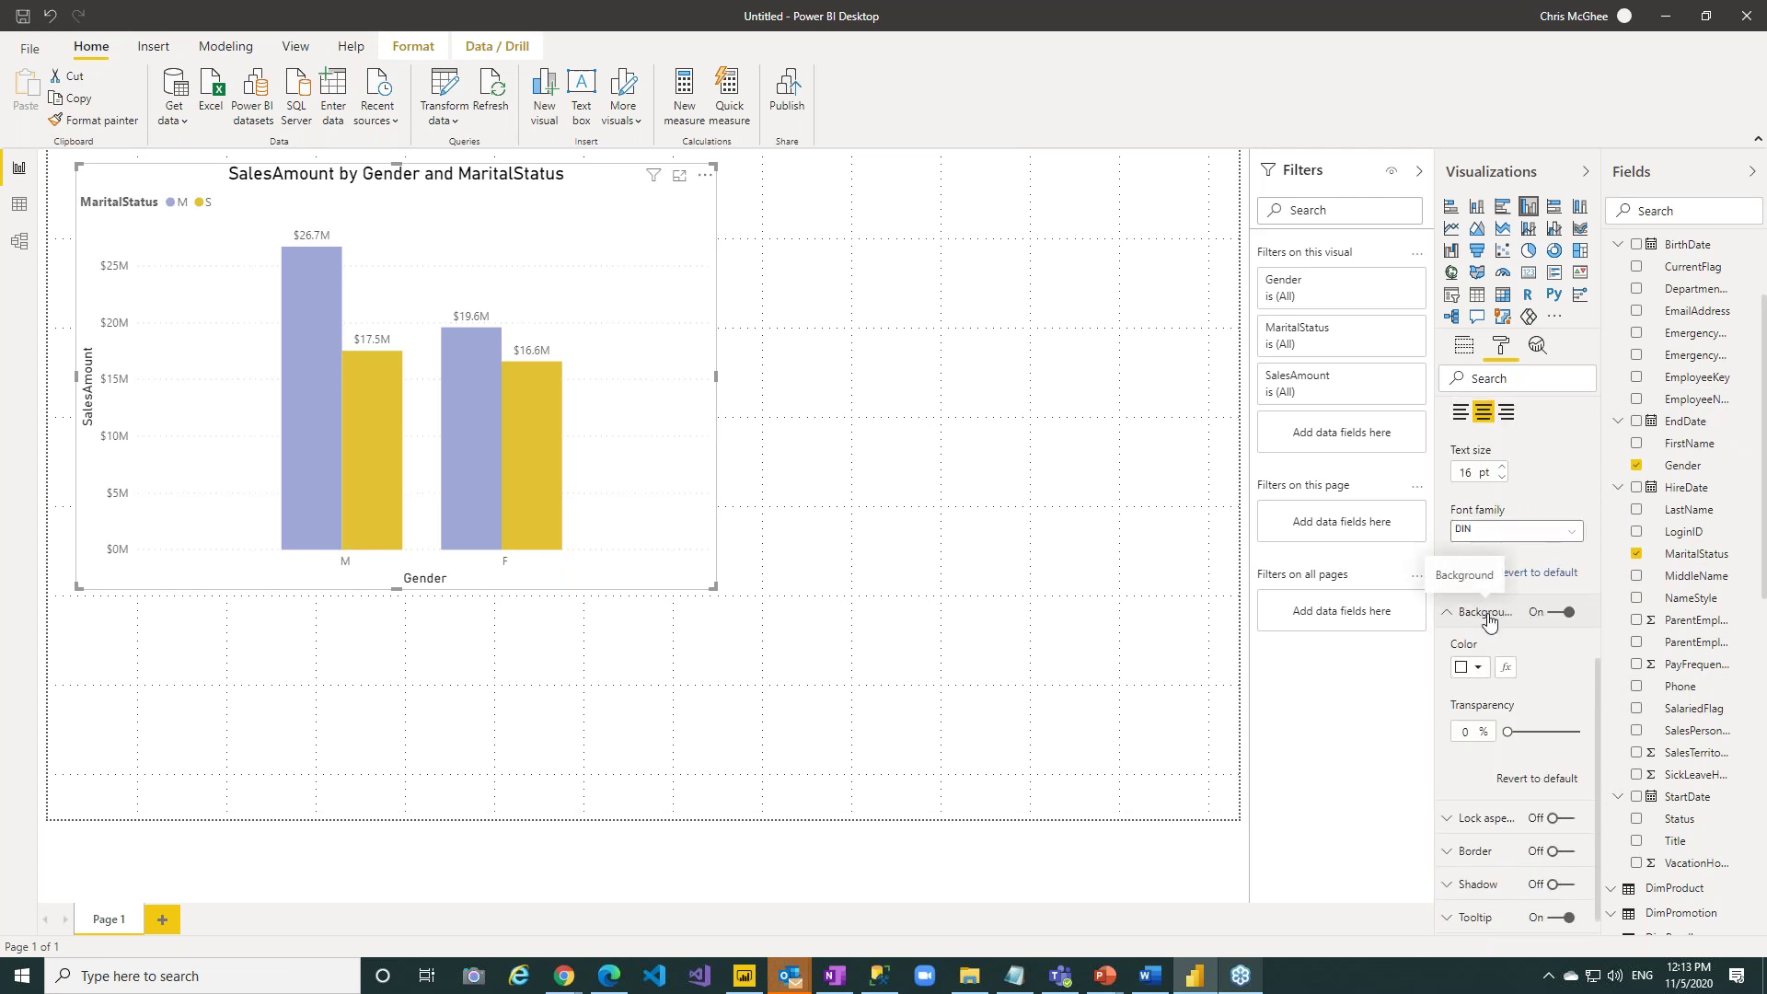
click(1473, 669)
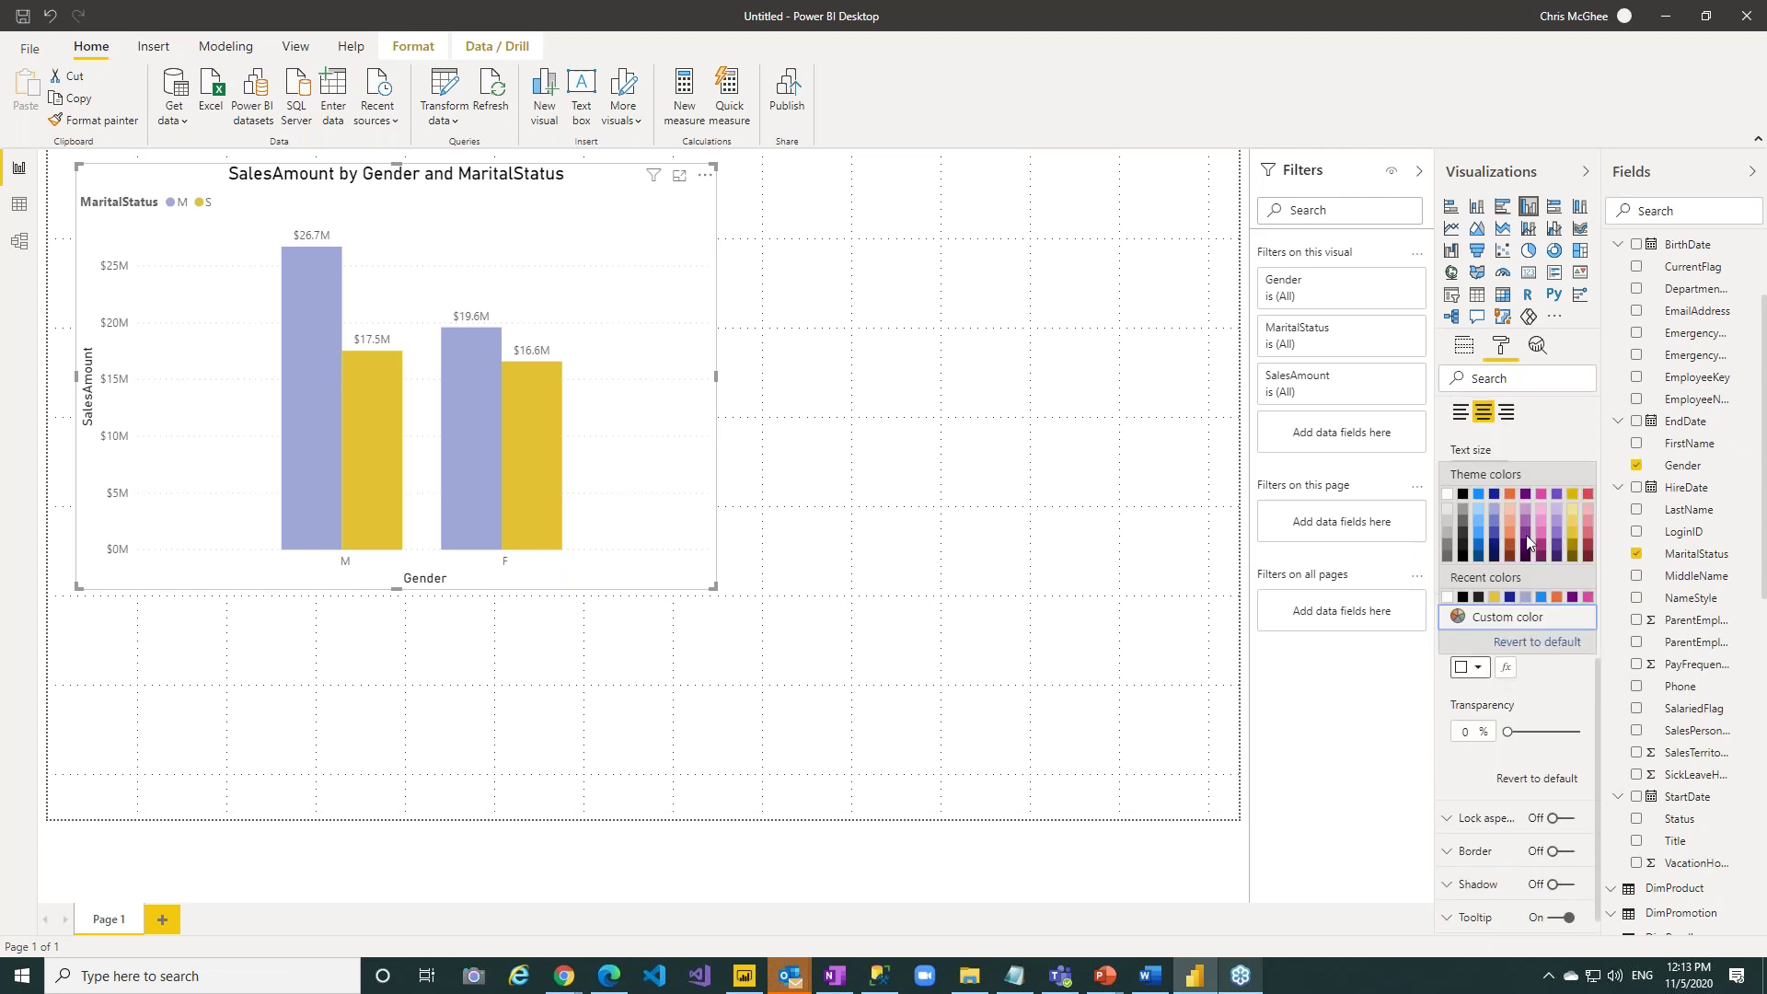
click(1452, 512)
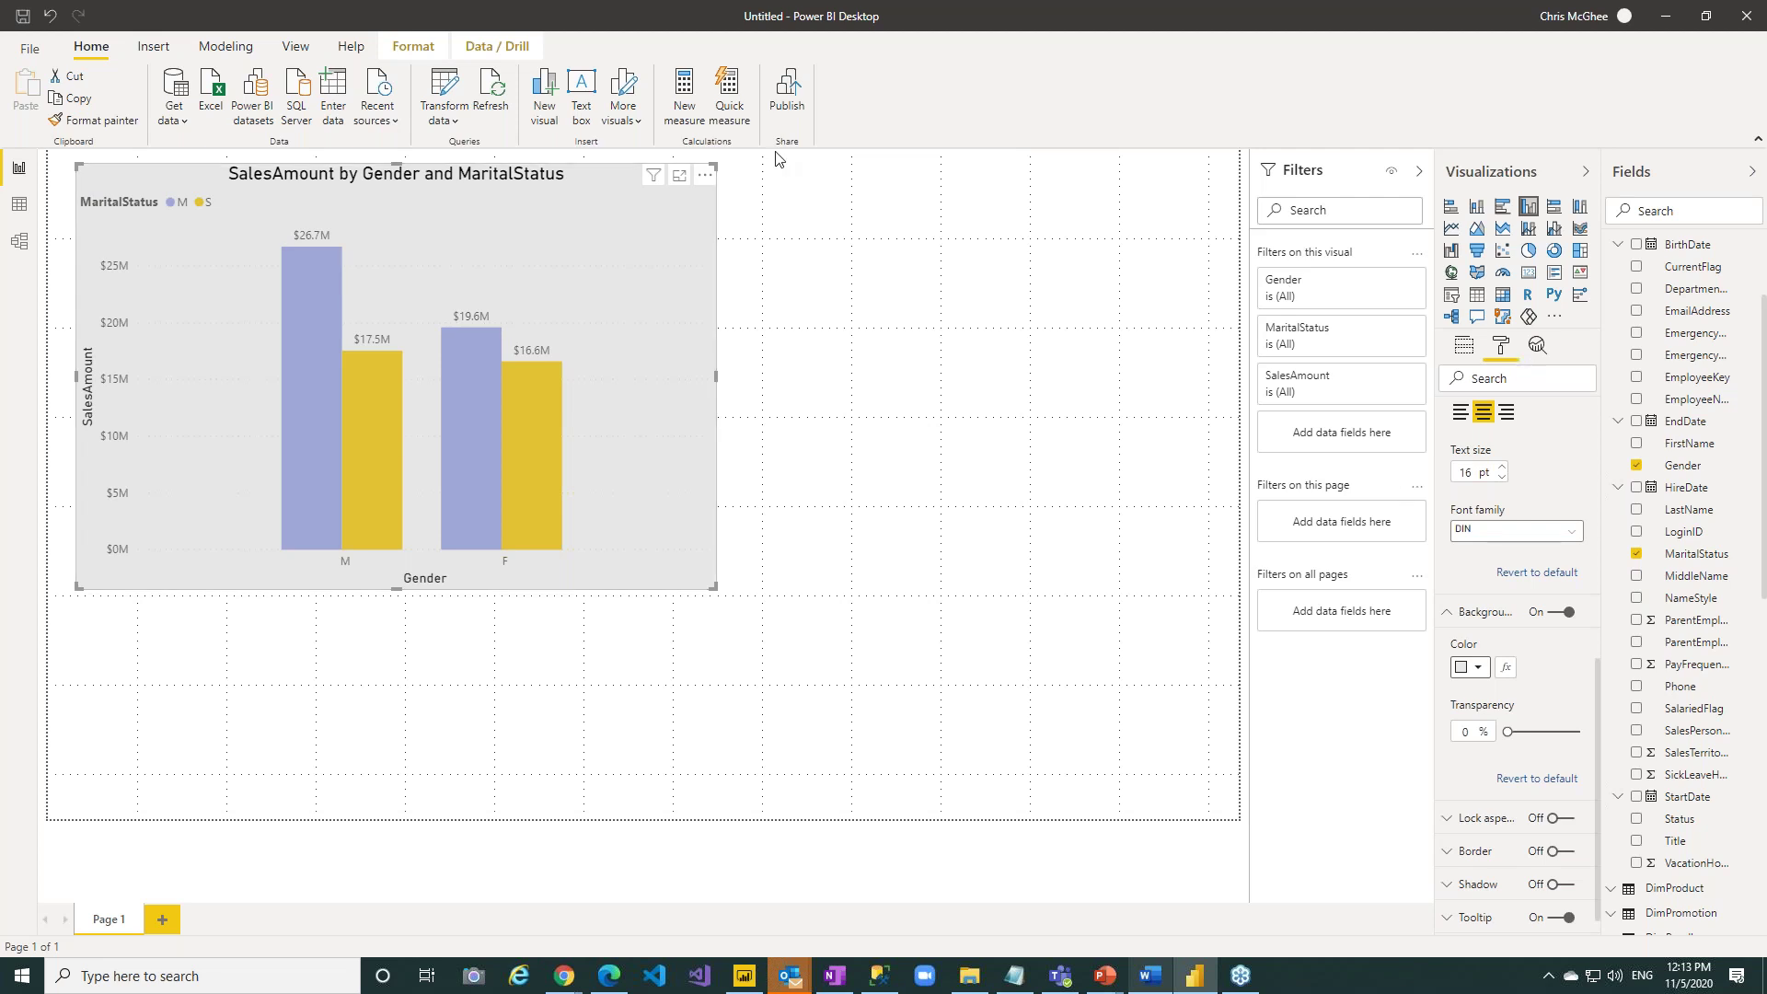
click(19, 204)
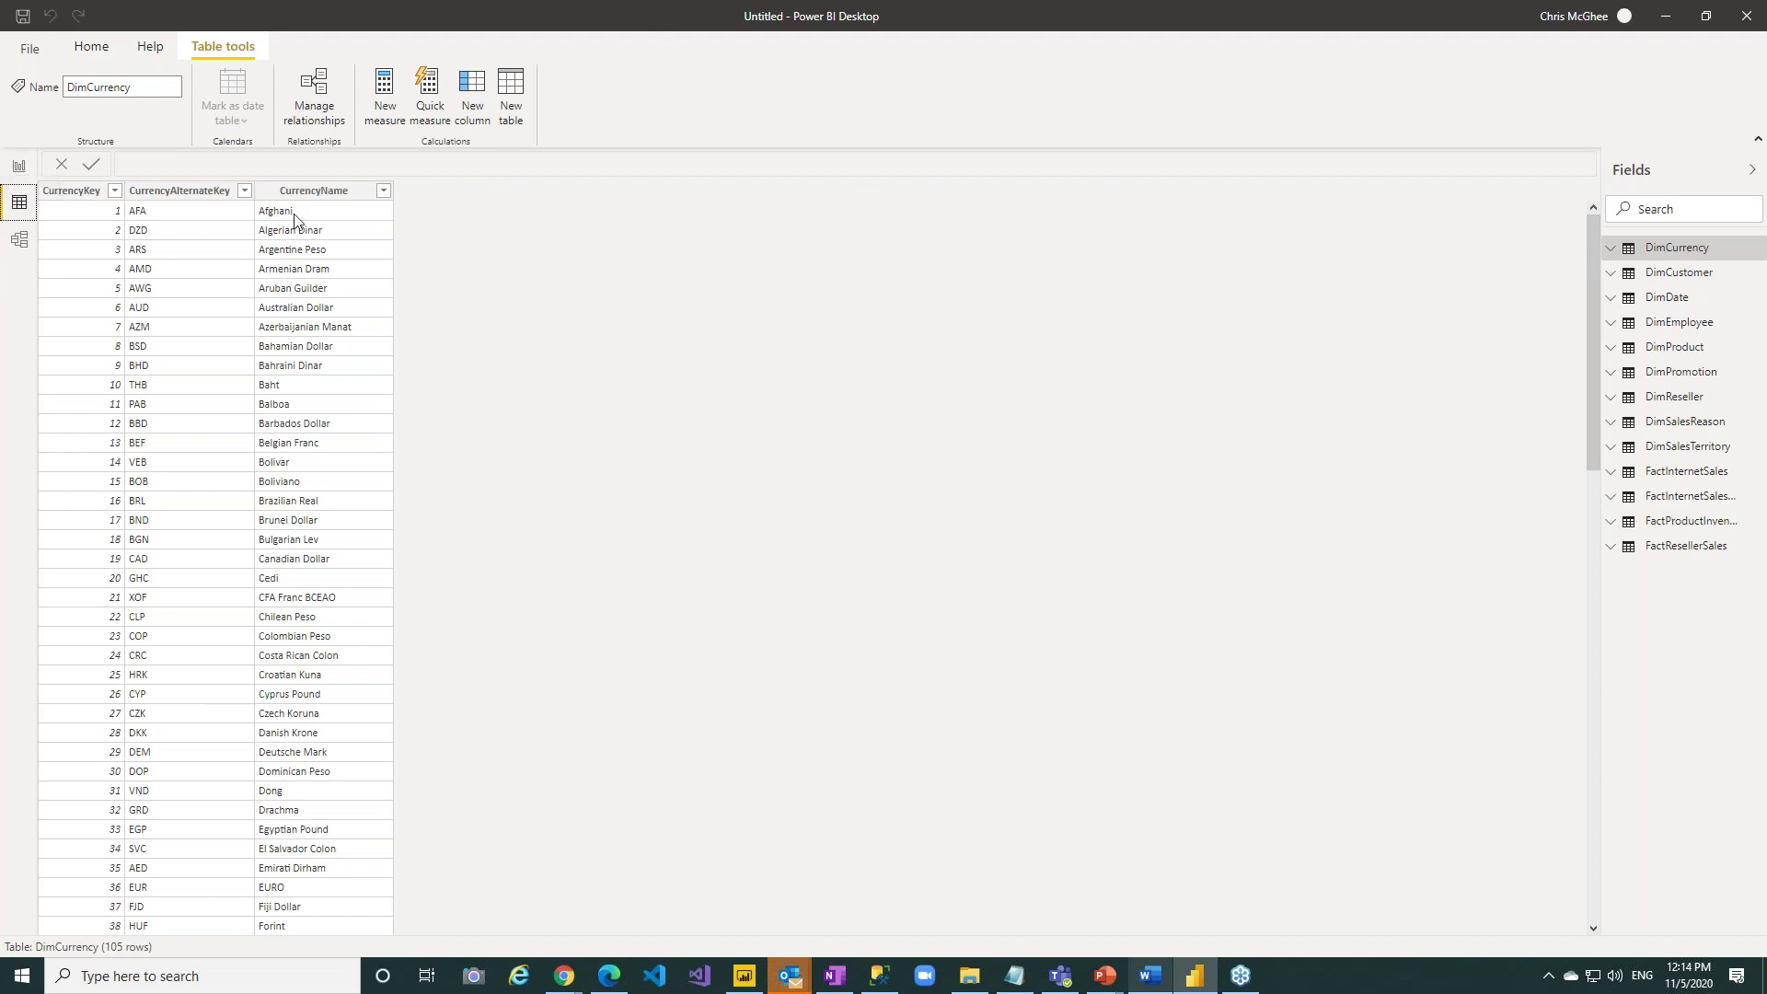
click(20, 241)
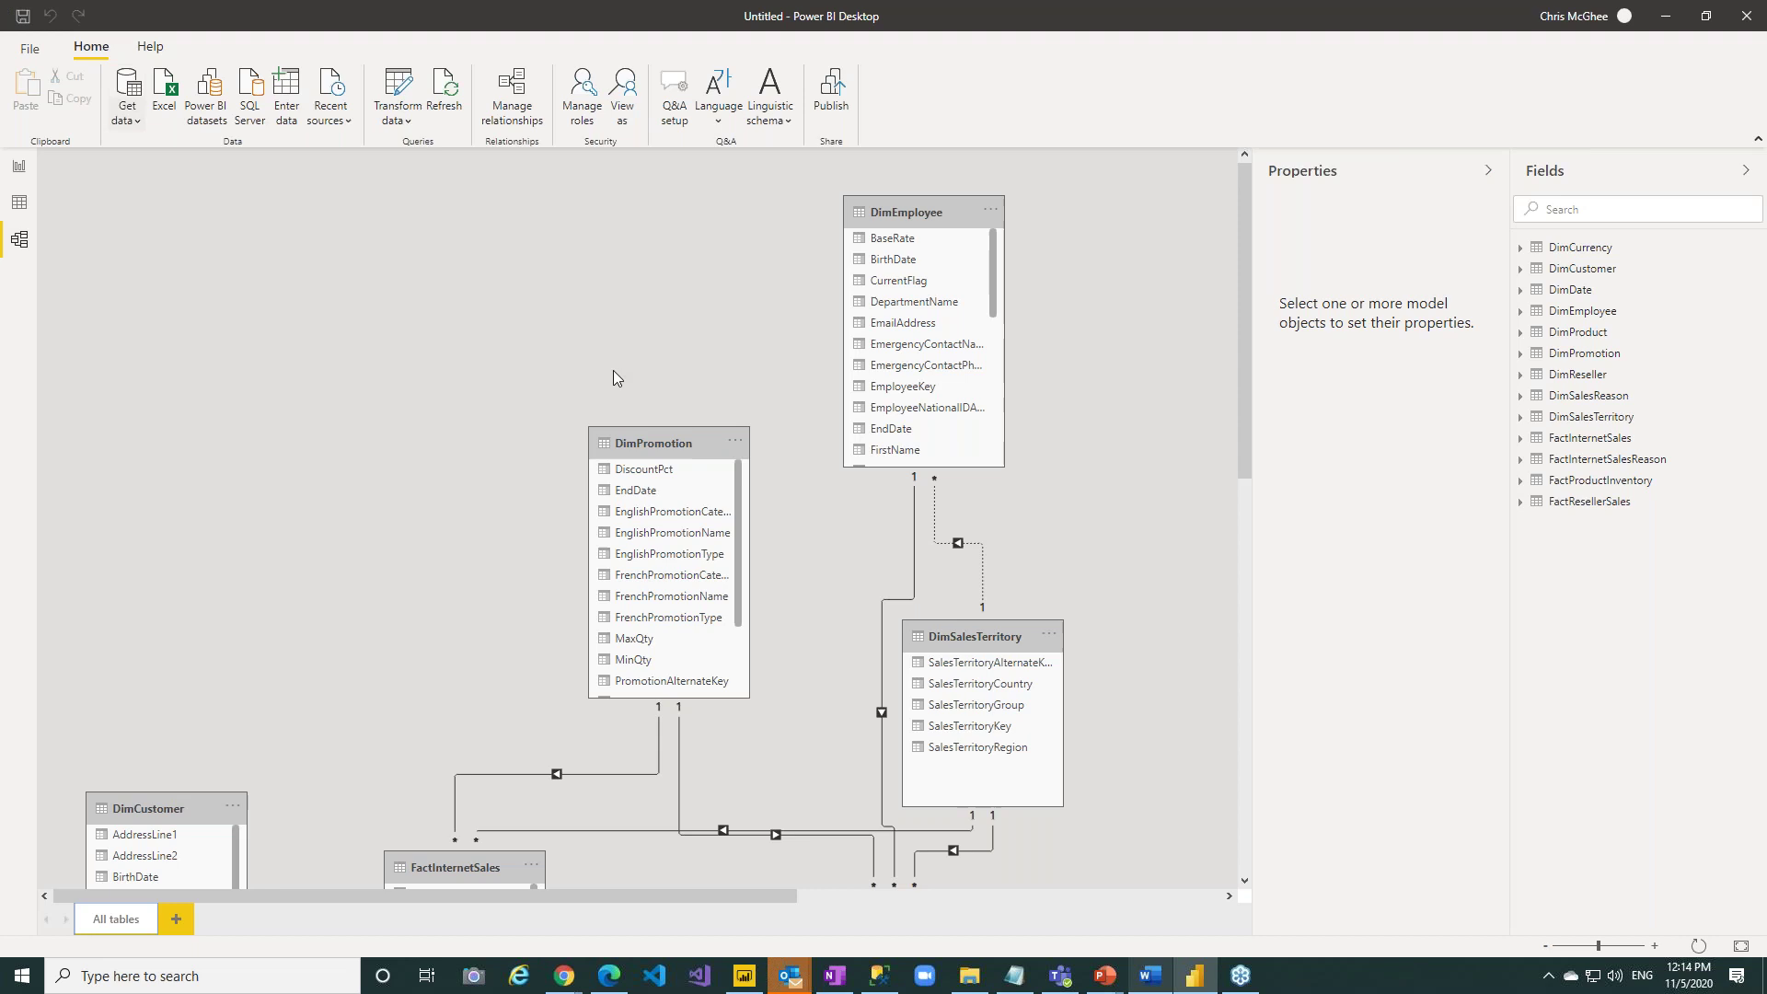
click(116, 112)
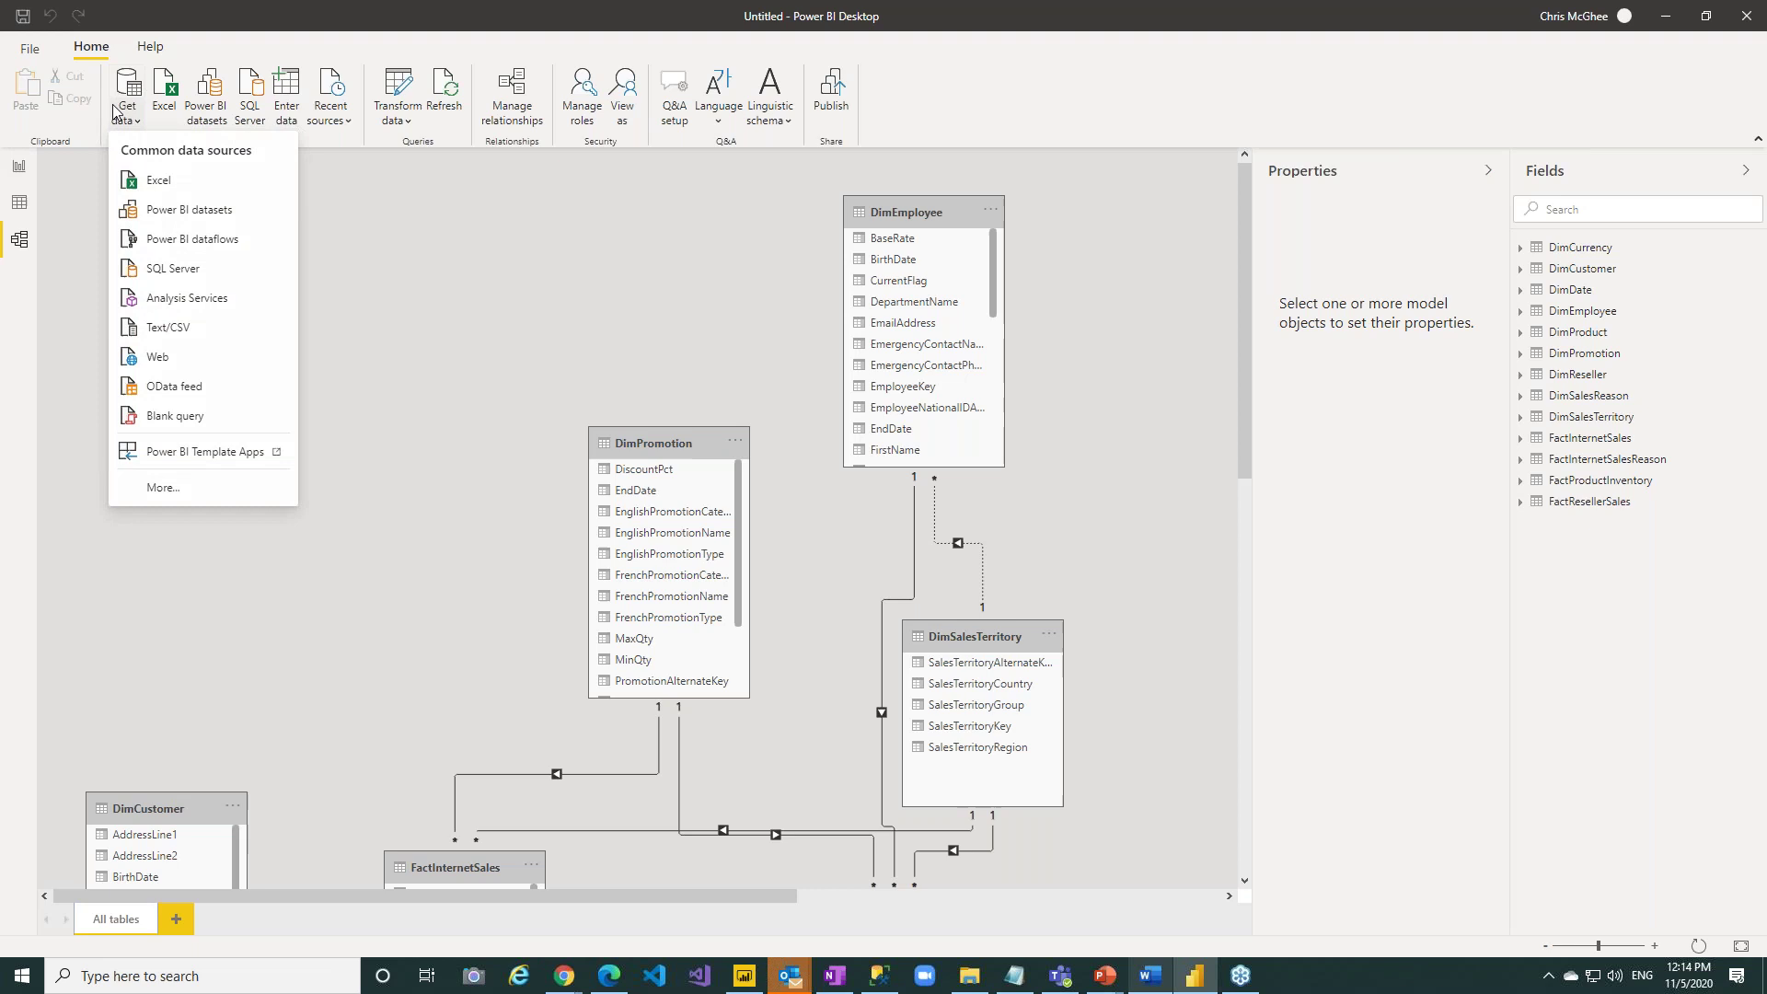
click(514, 357)
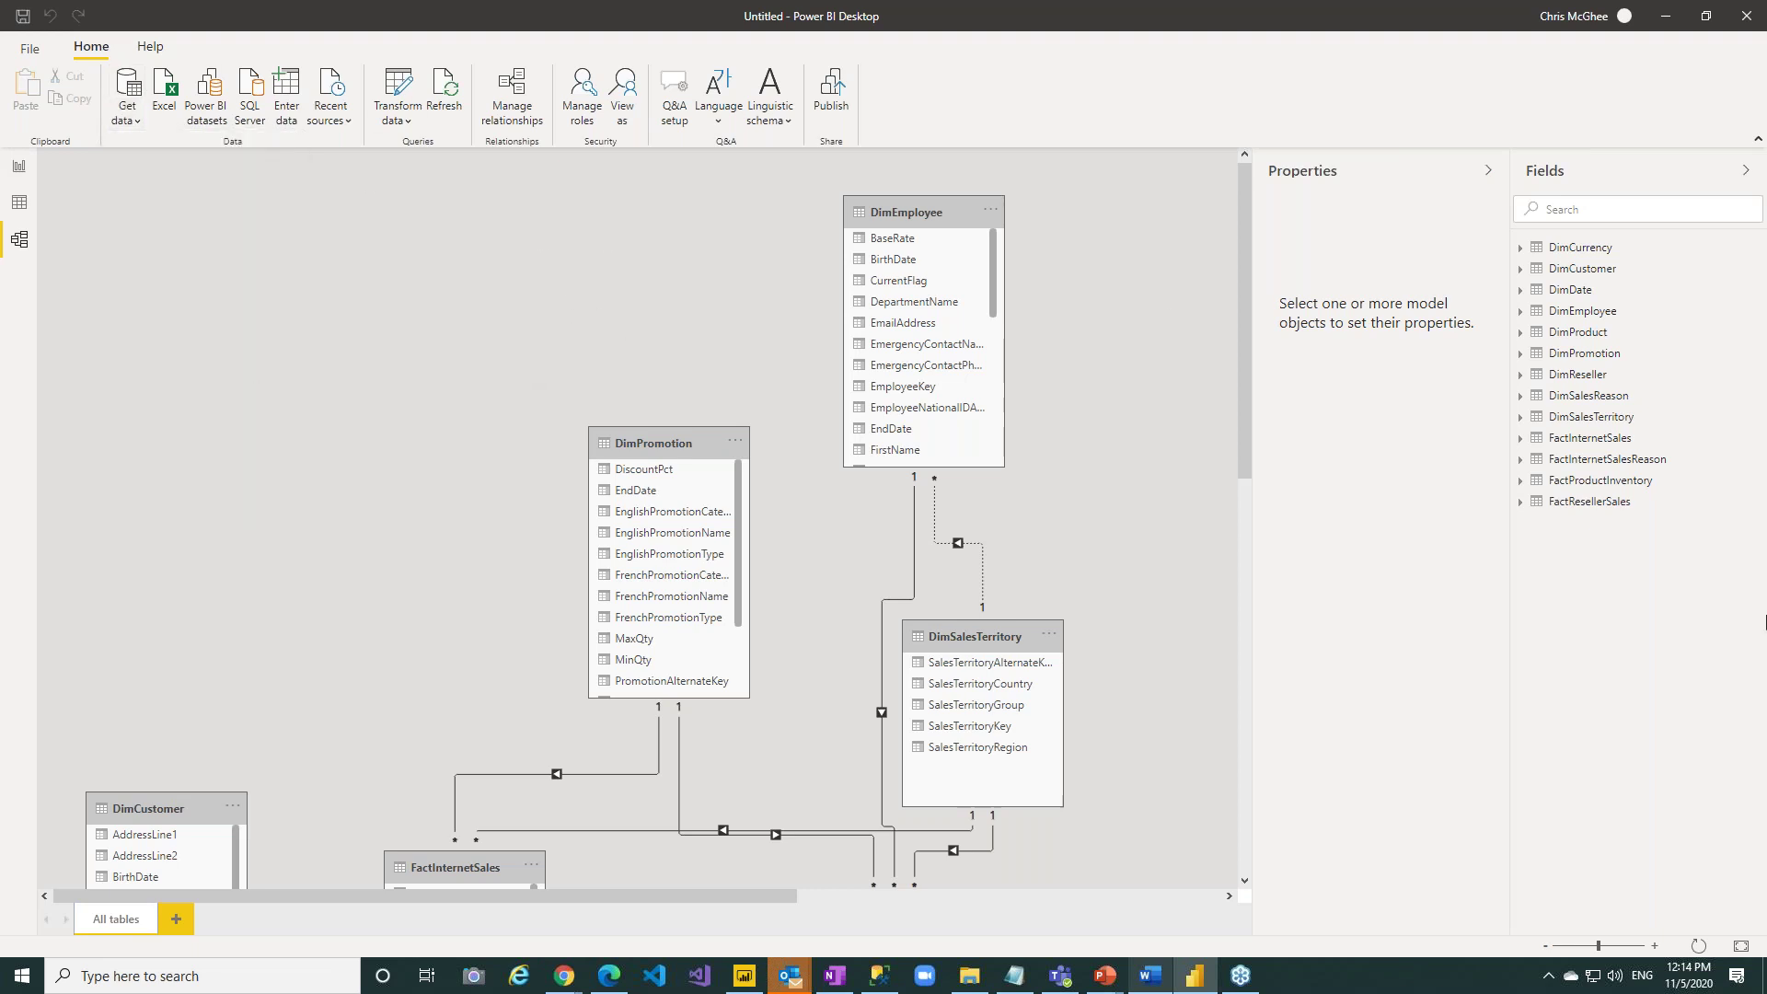
click(330, 110)
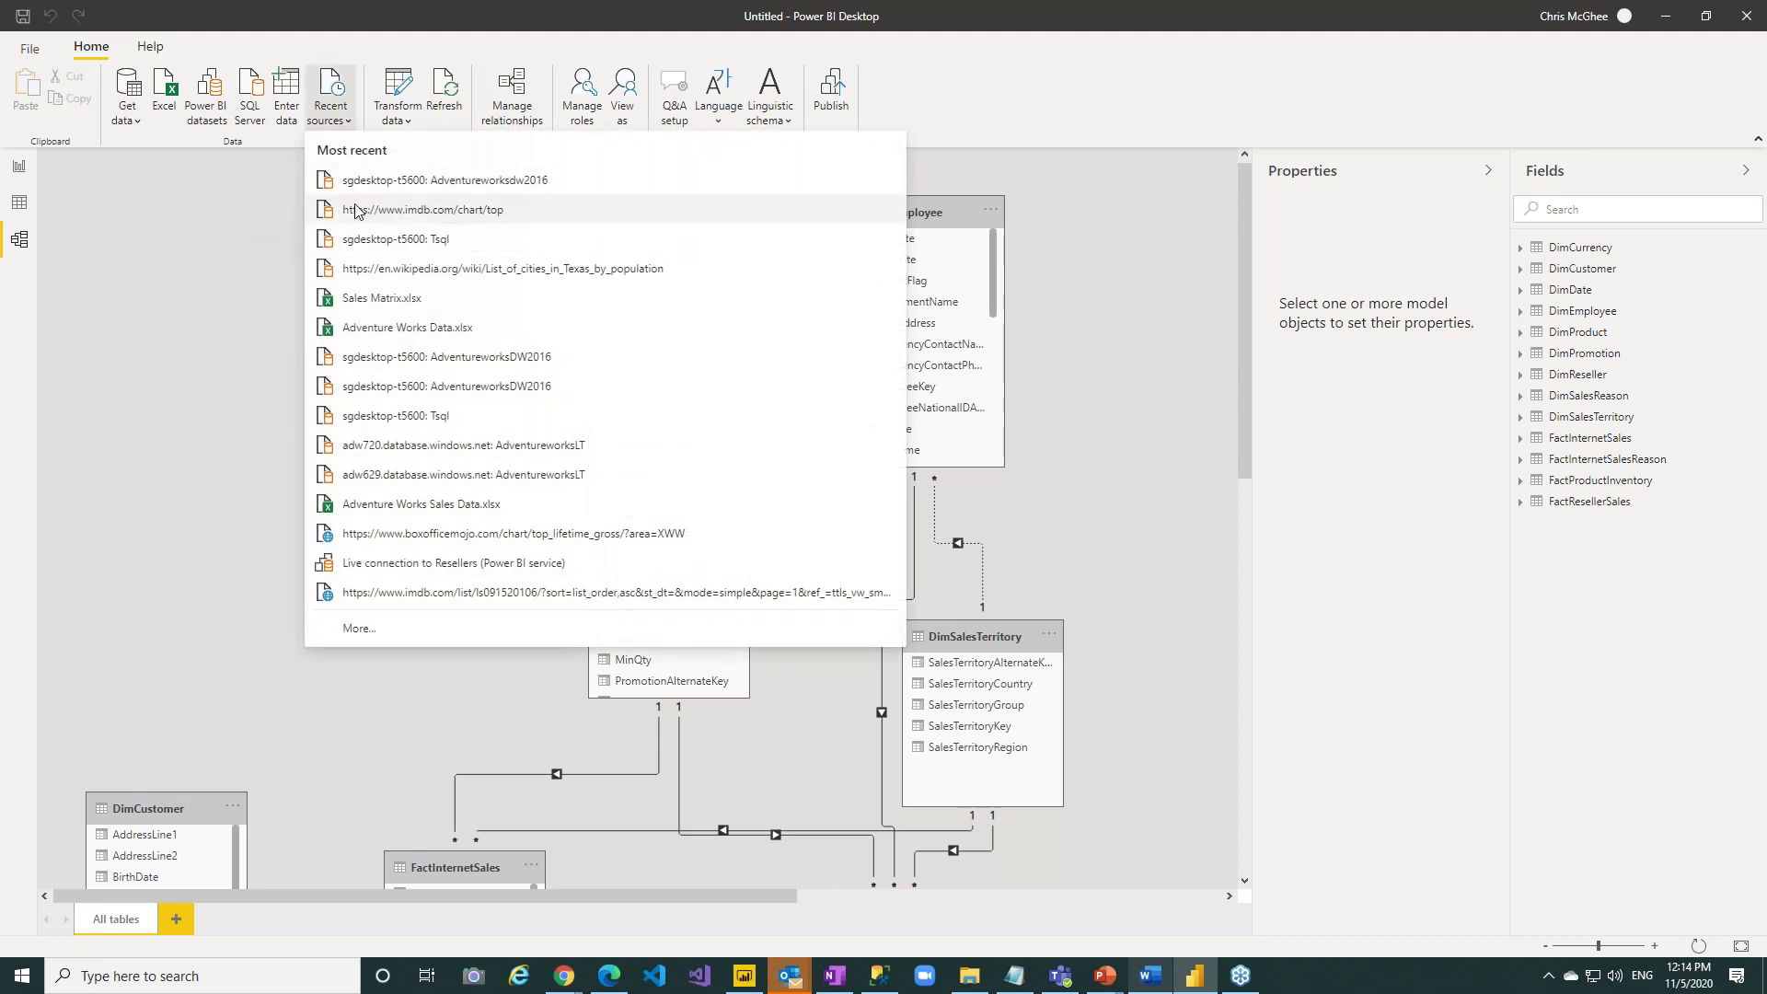
click(451, 211)
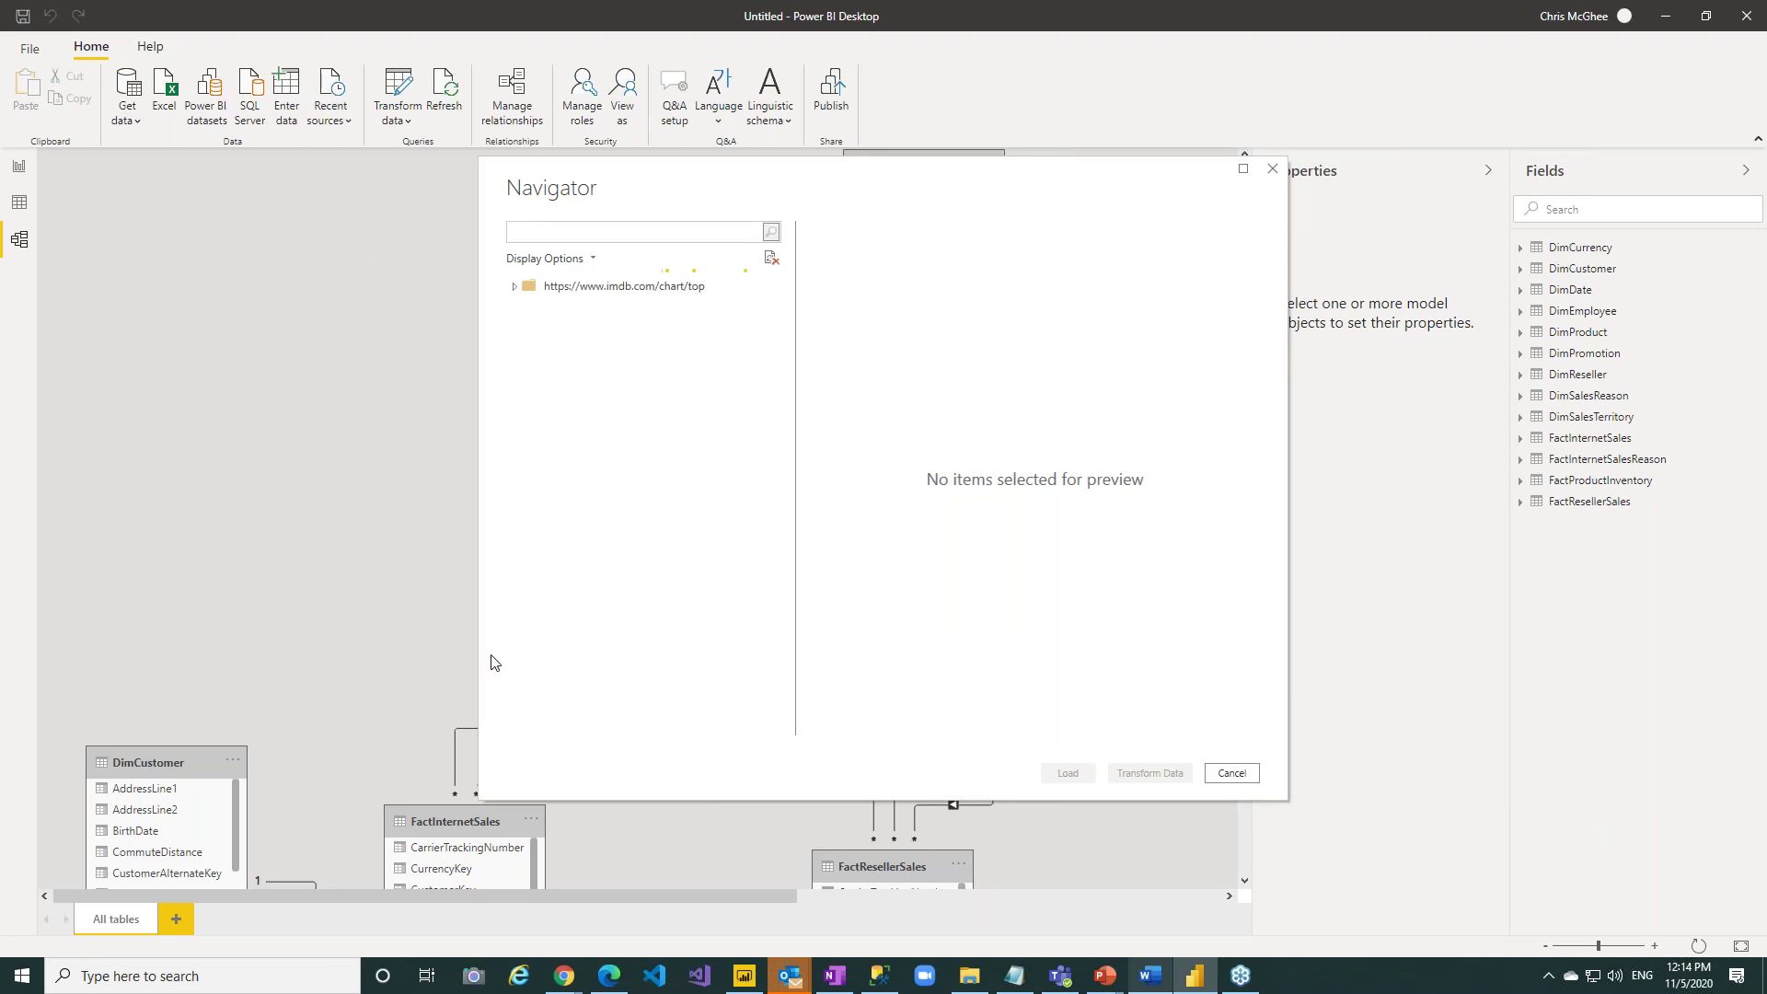
click(583, 336)
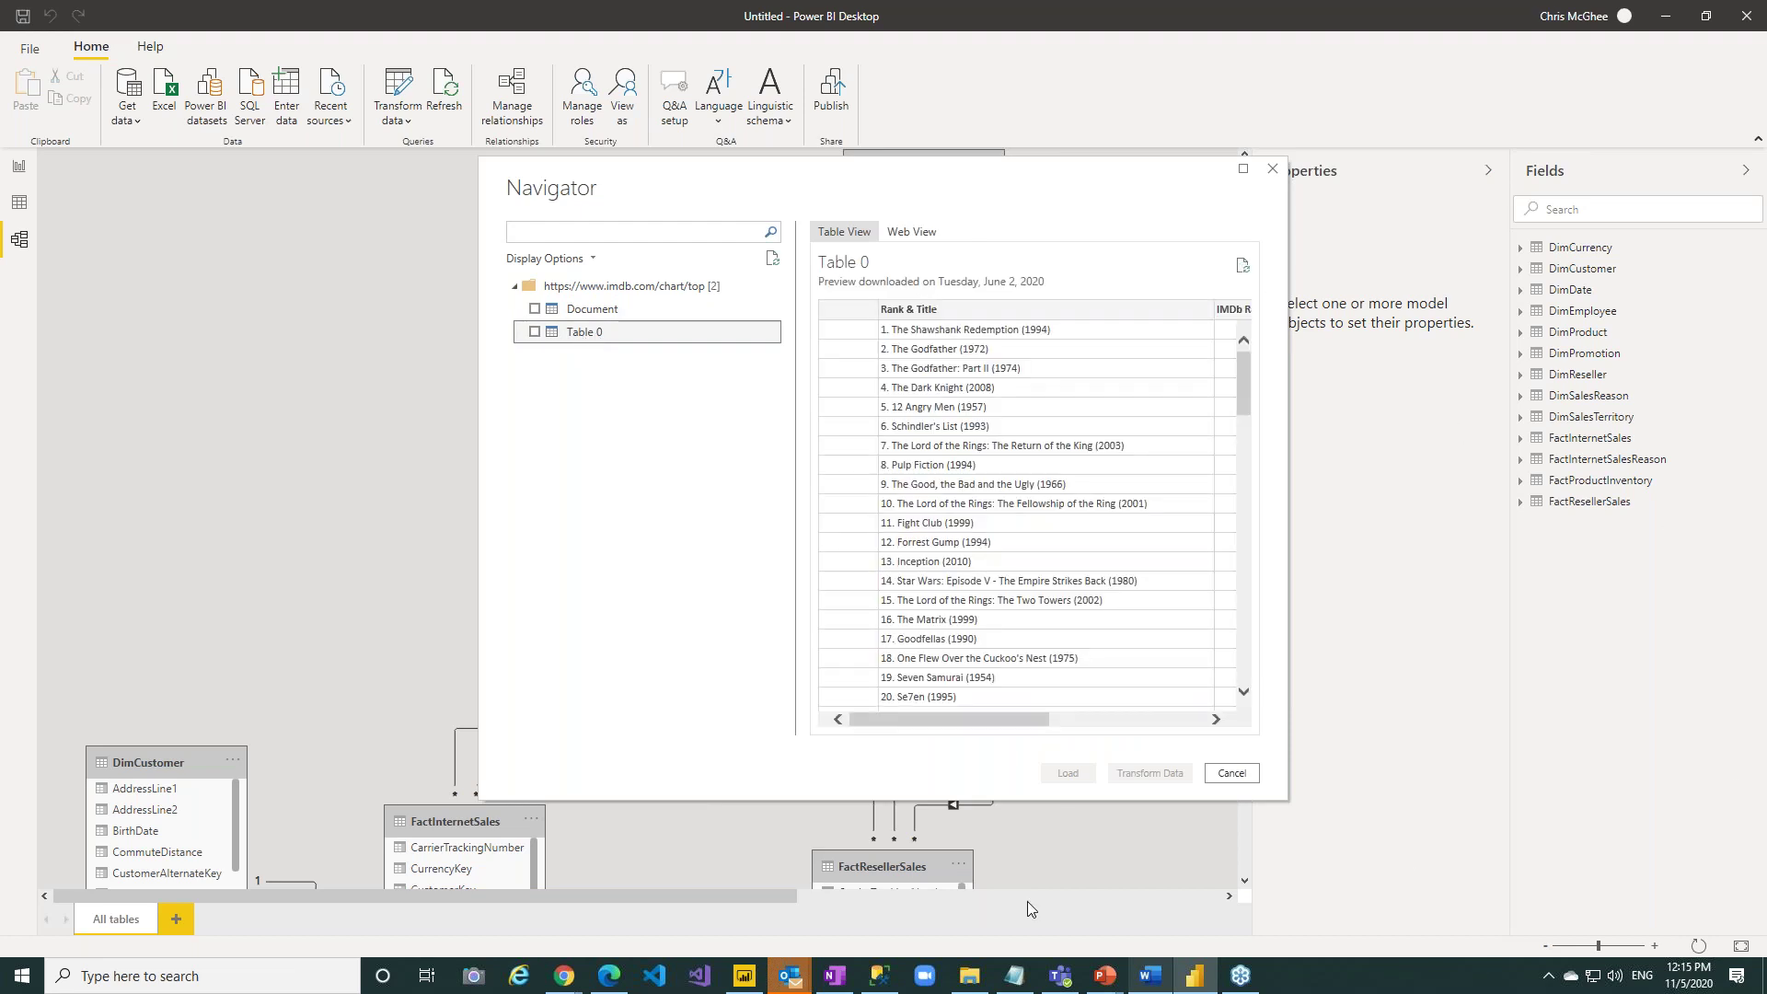
click(534, 331)
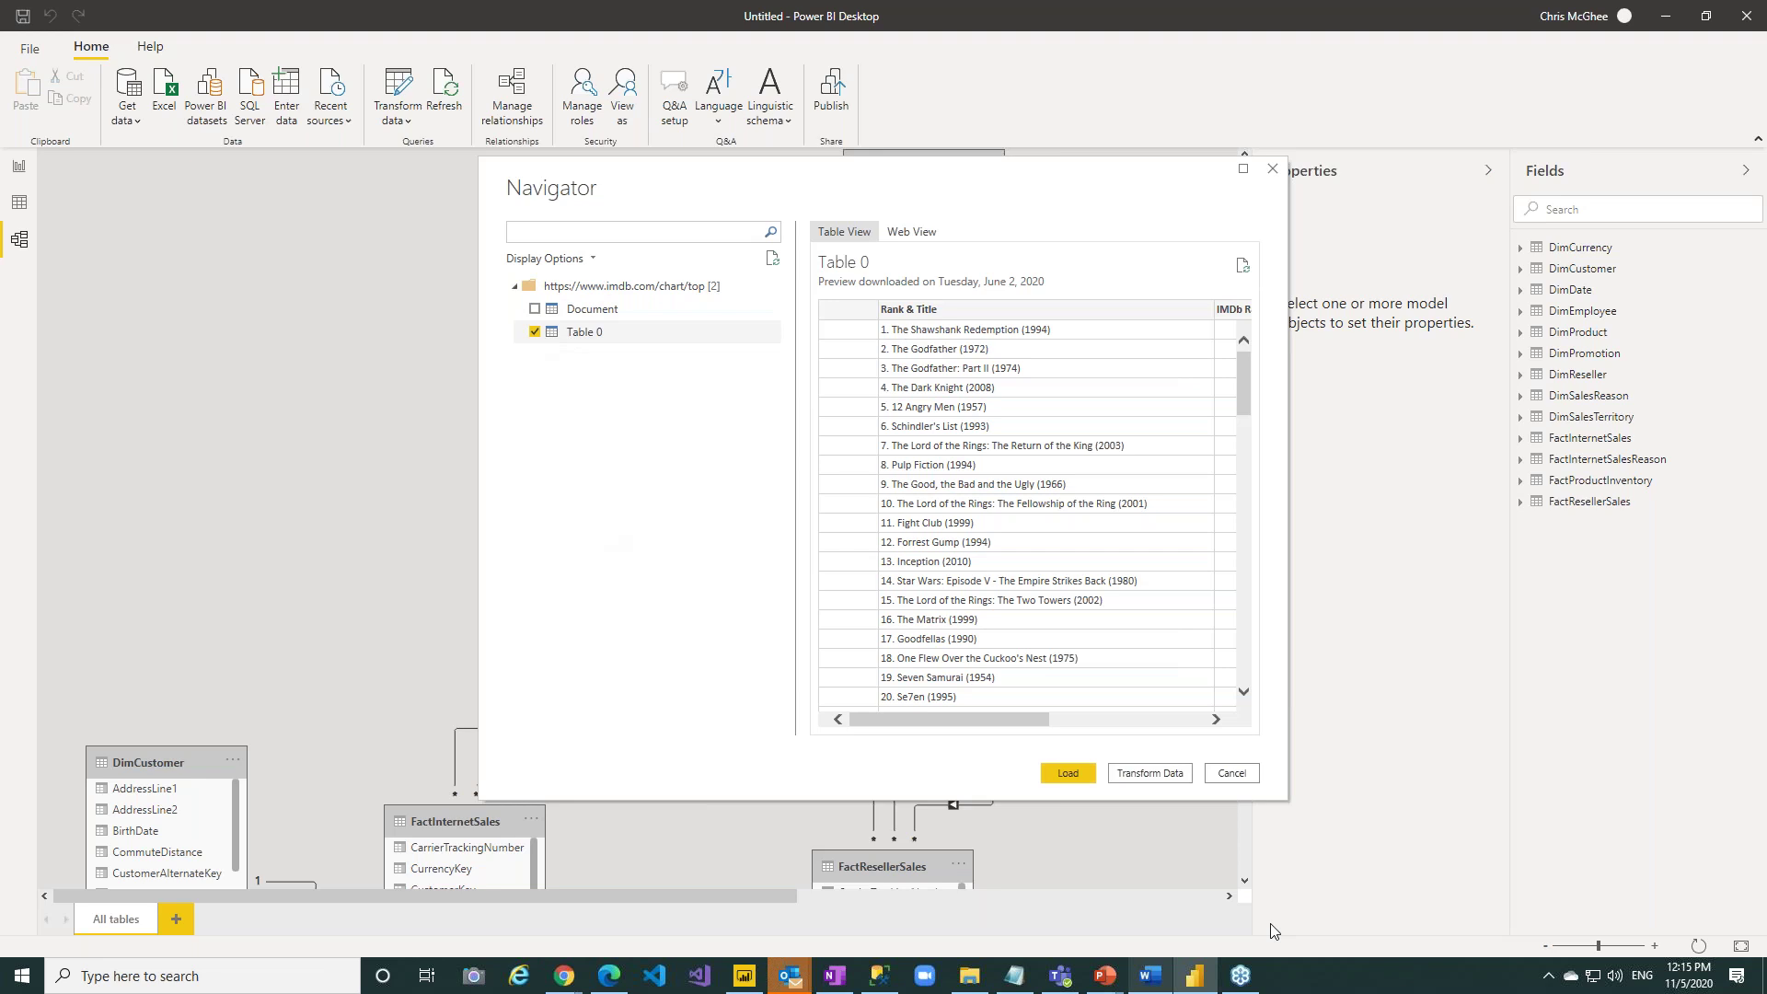
click(1068, 776)
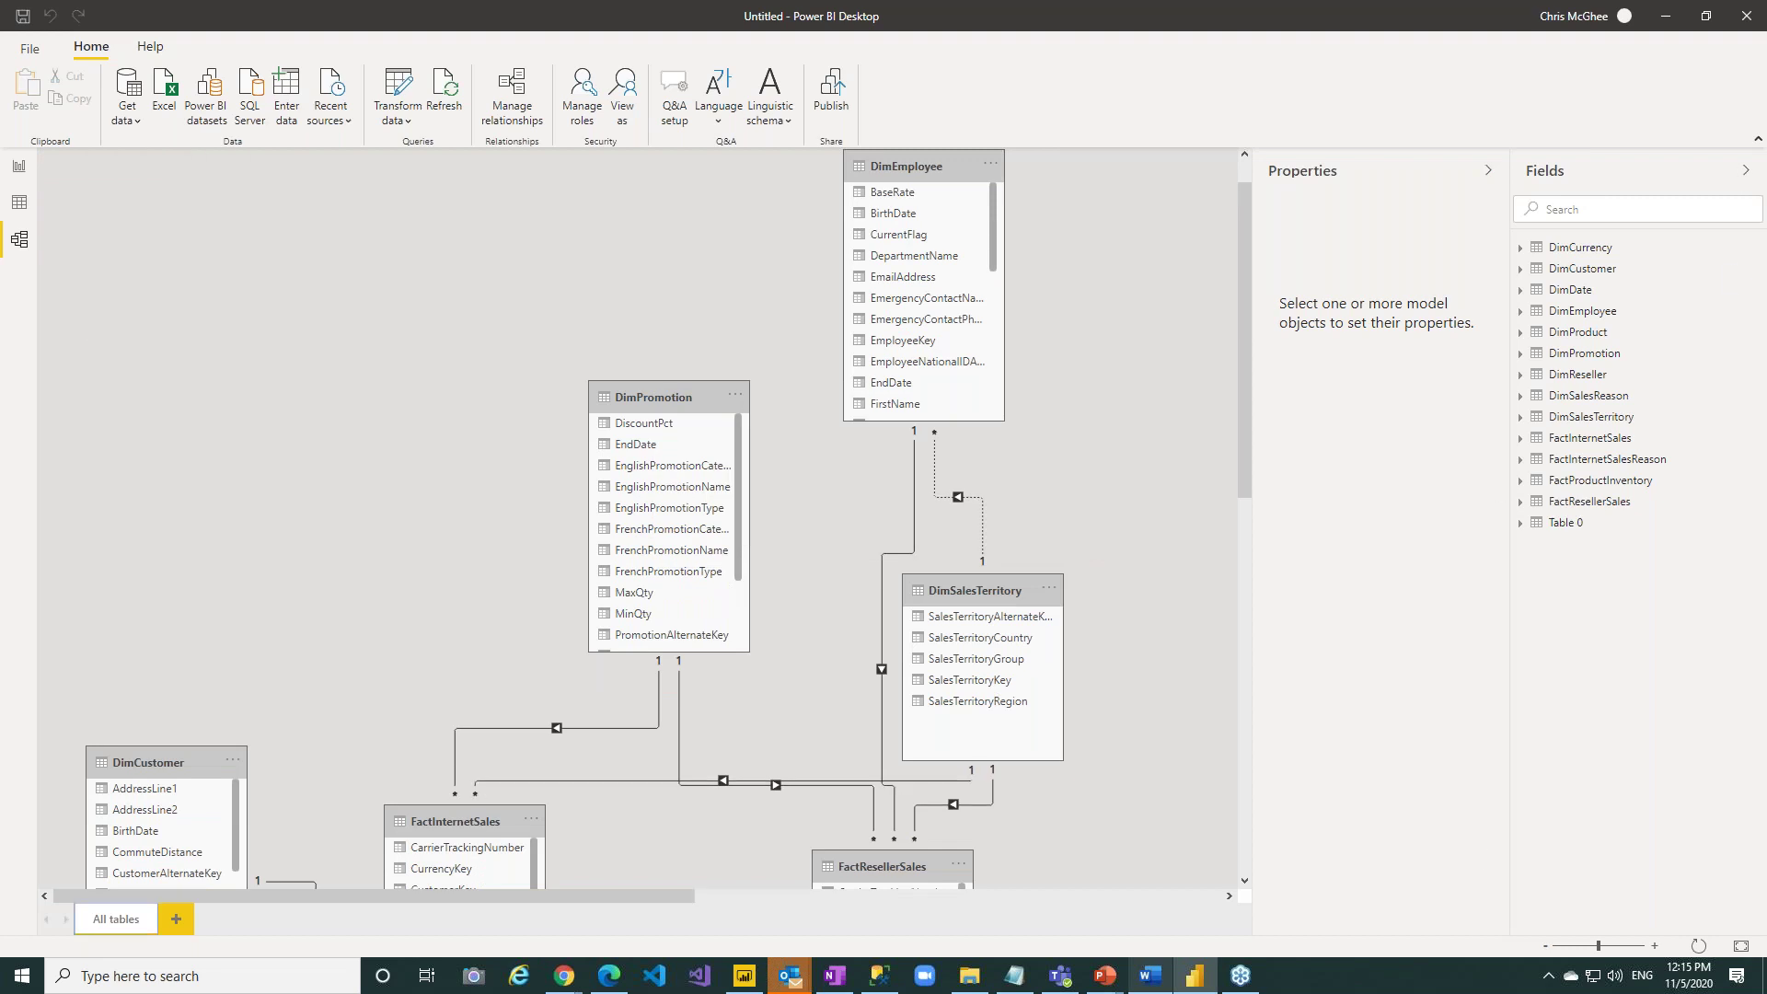
Display the data of the imported Table 0 and rename the table as Top 250 Movies.
click(1573, 527)
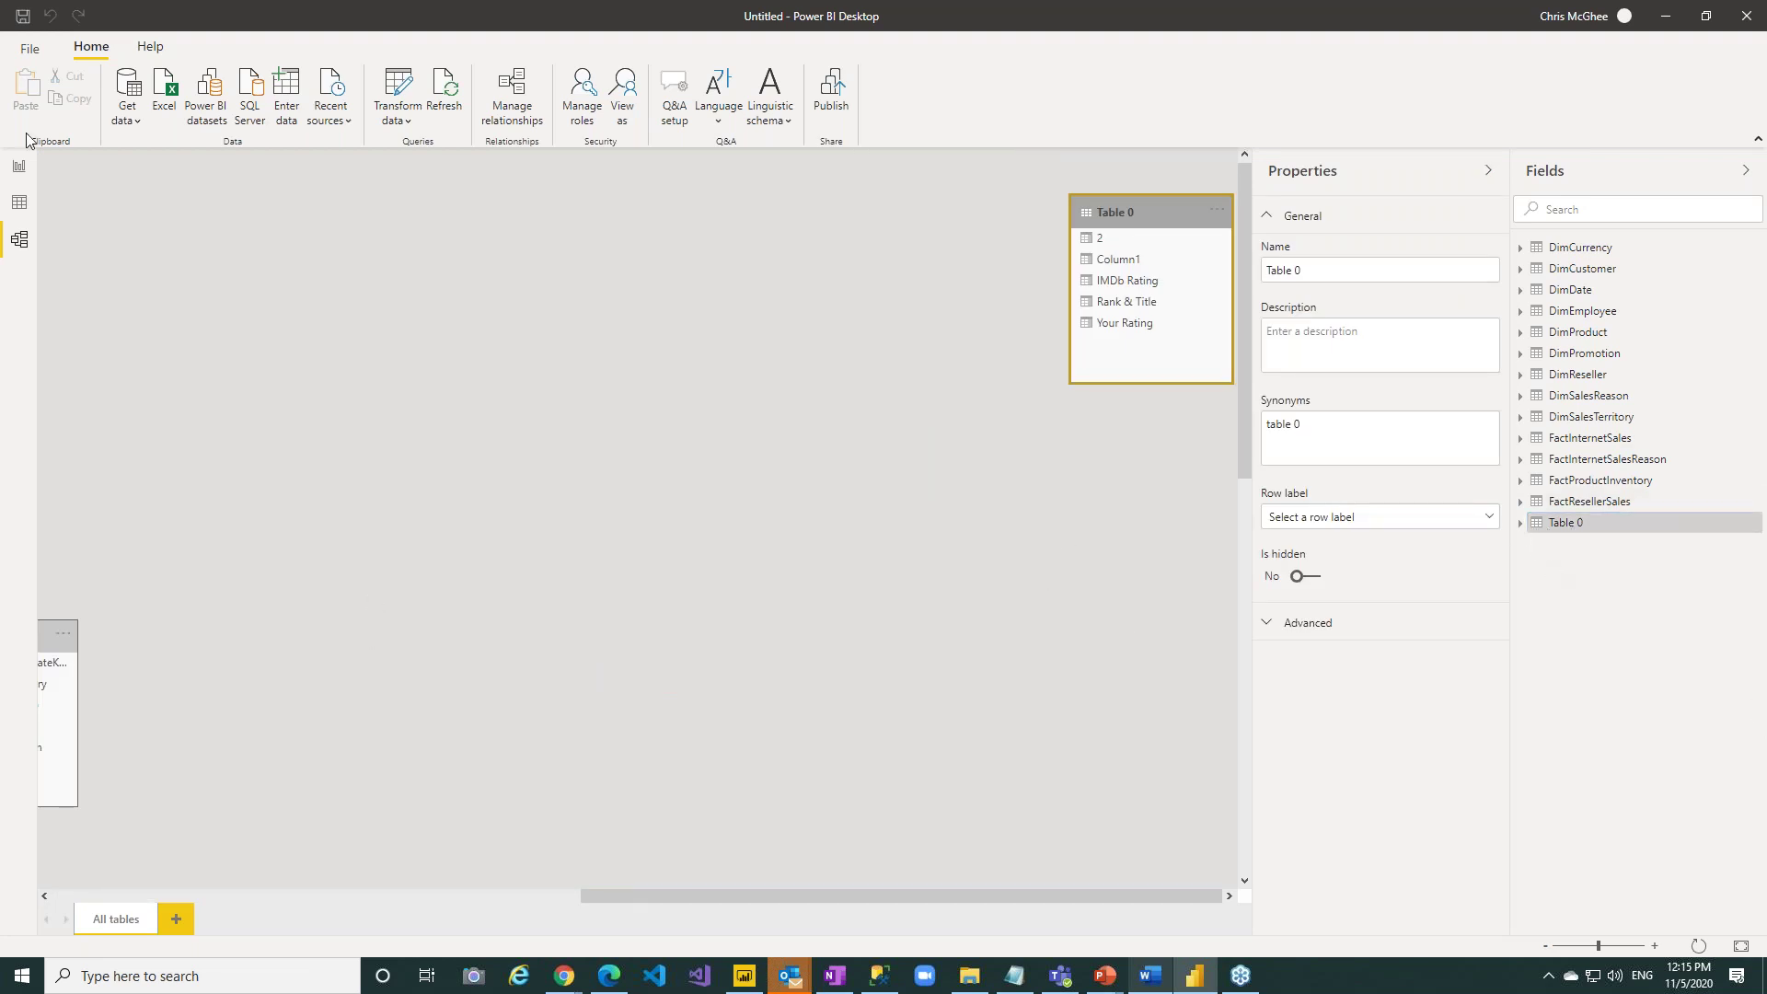
click(20, 202)
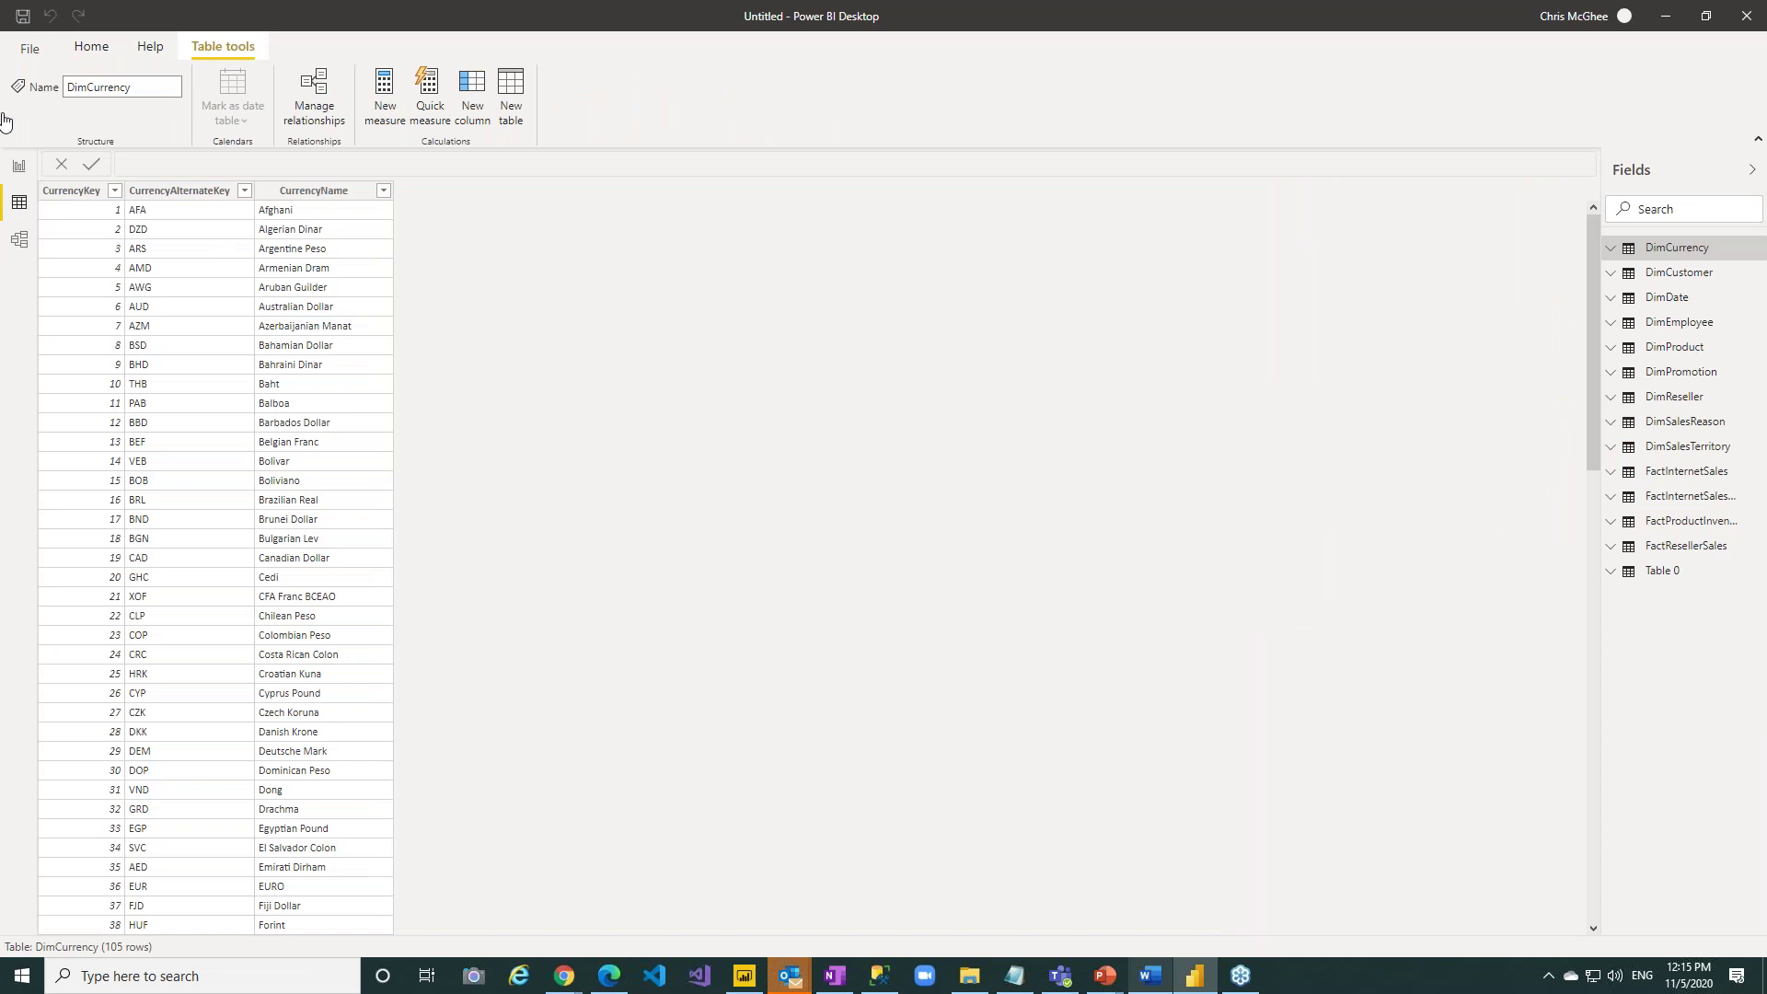
click(1666, 574)
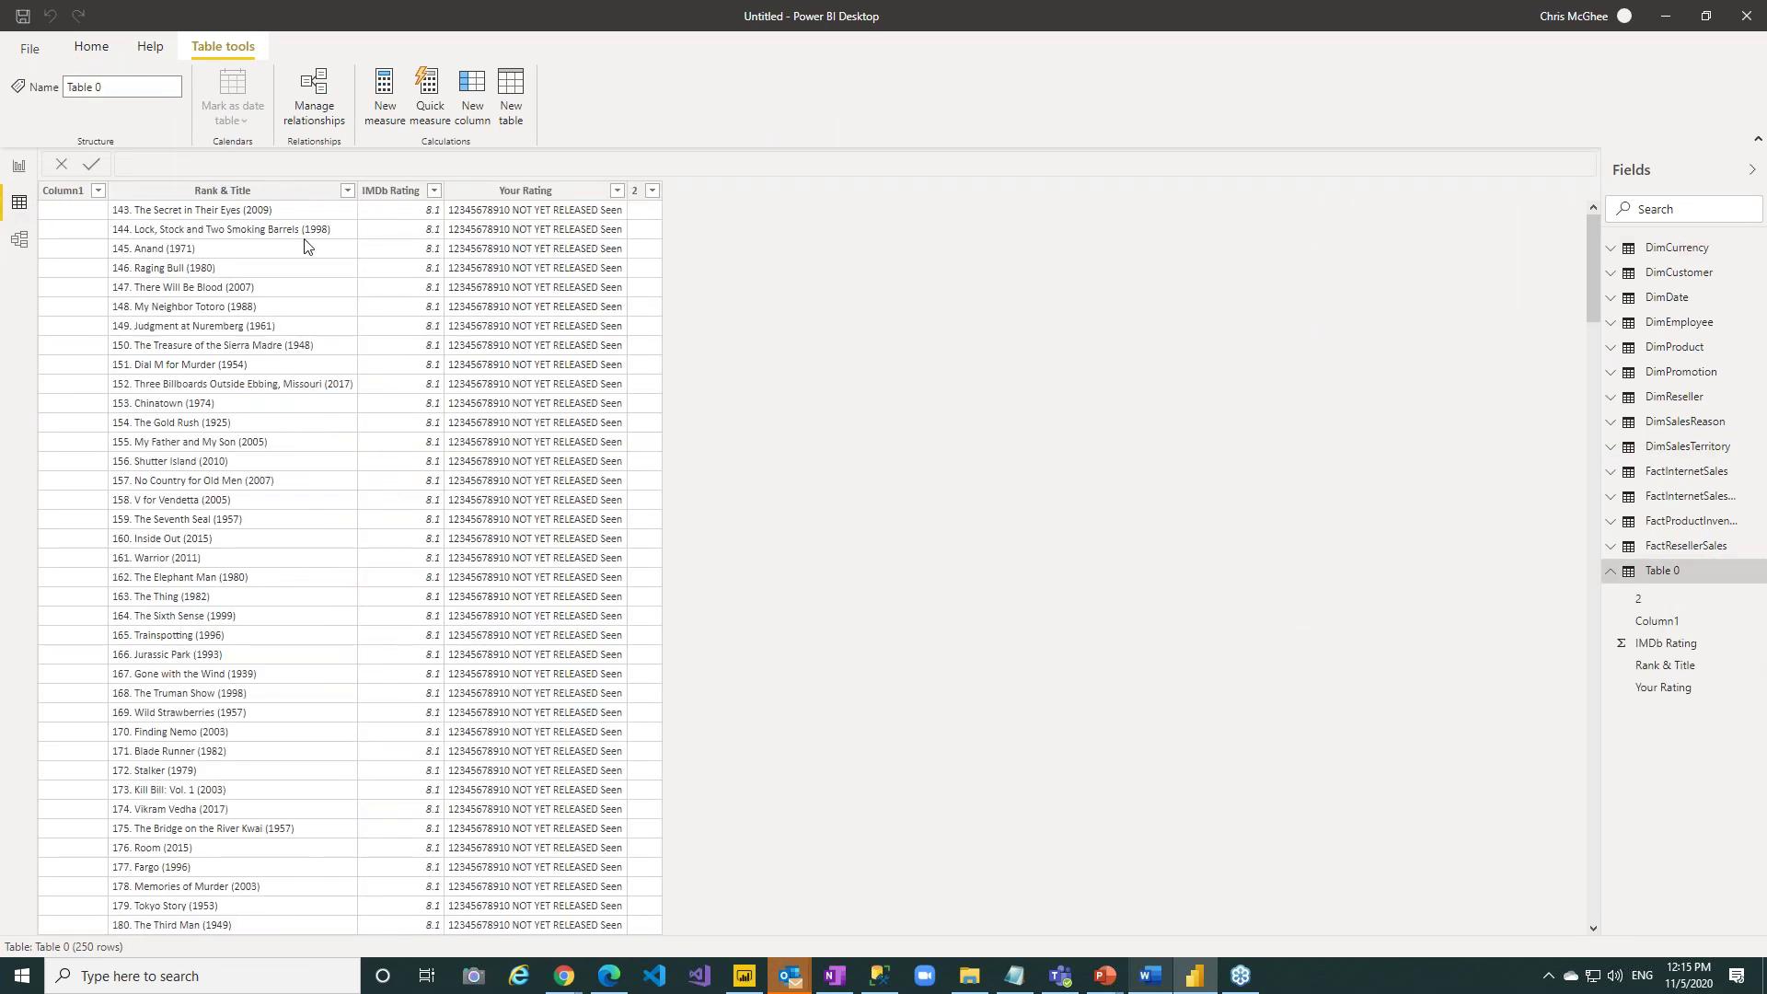
right_click(1657, 576)
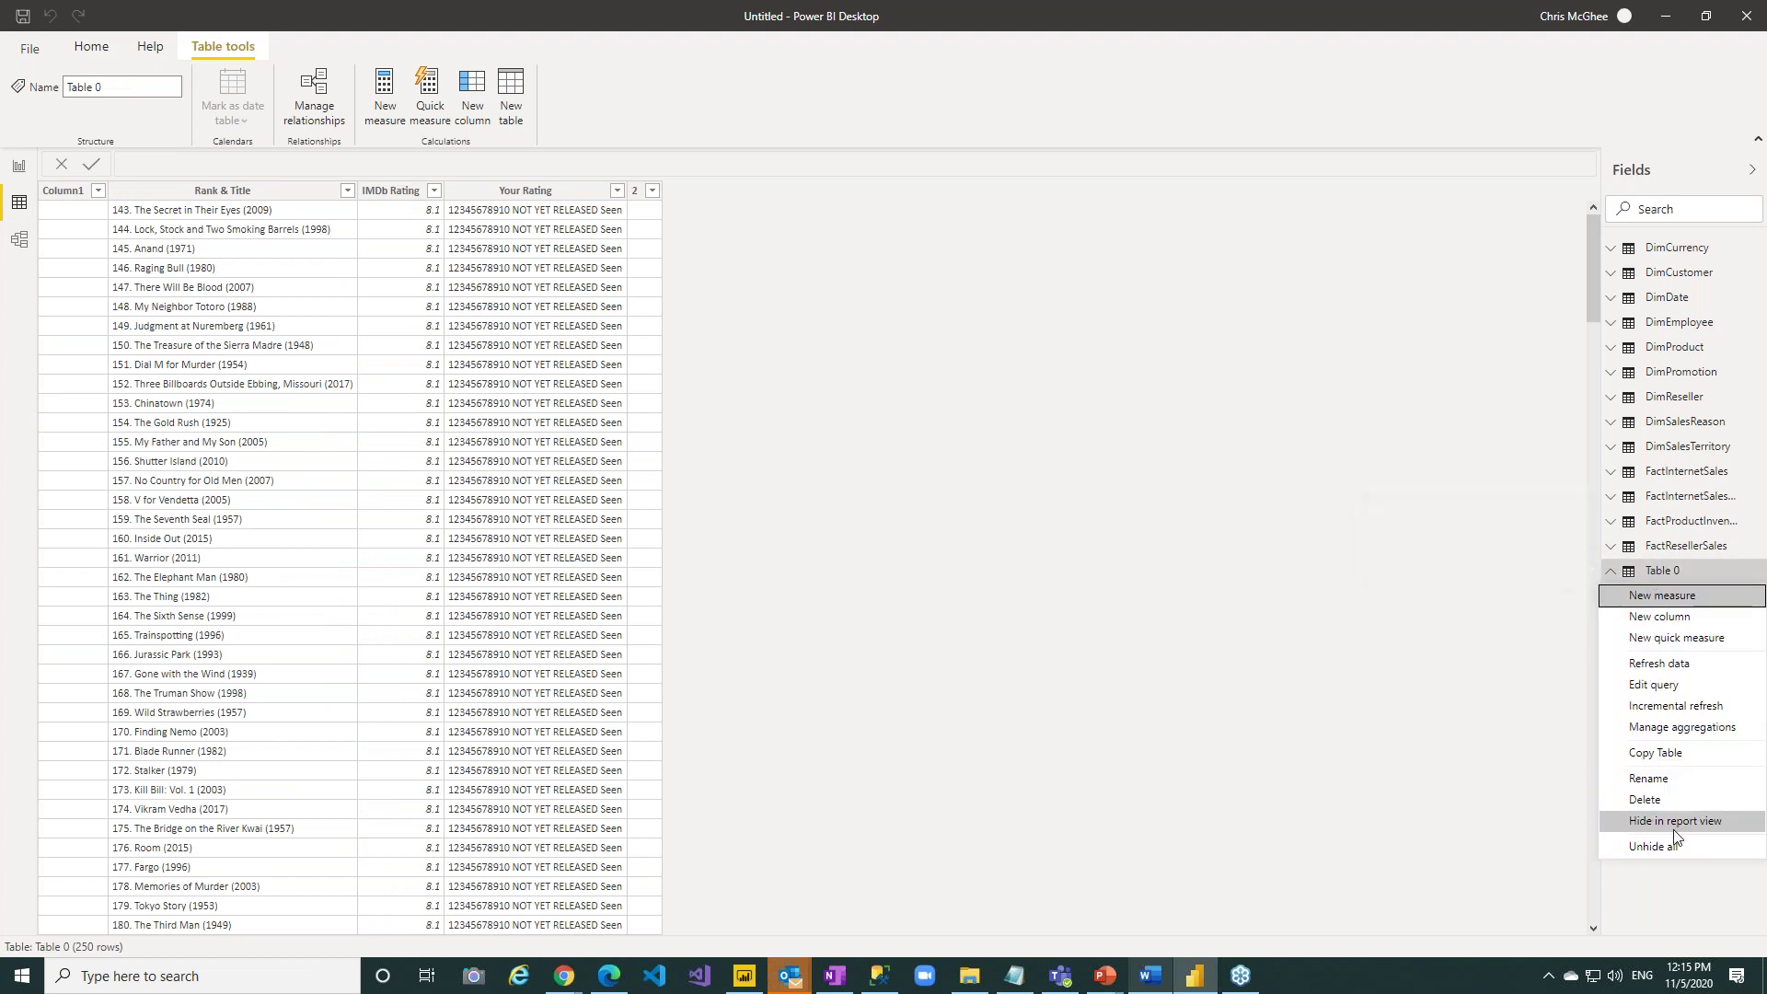
click(1662, 783)
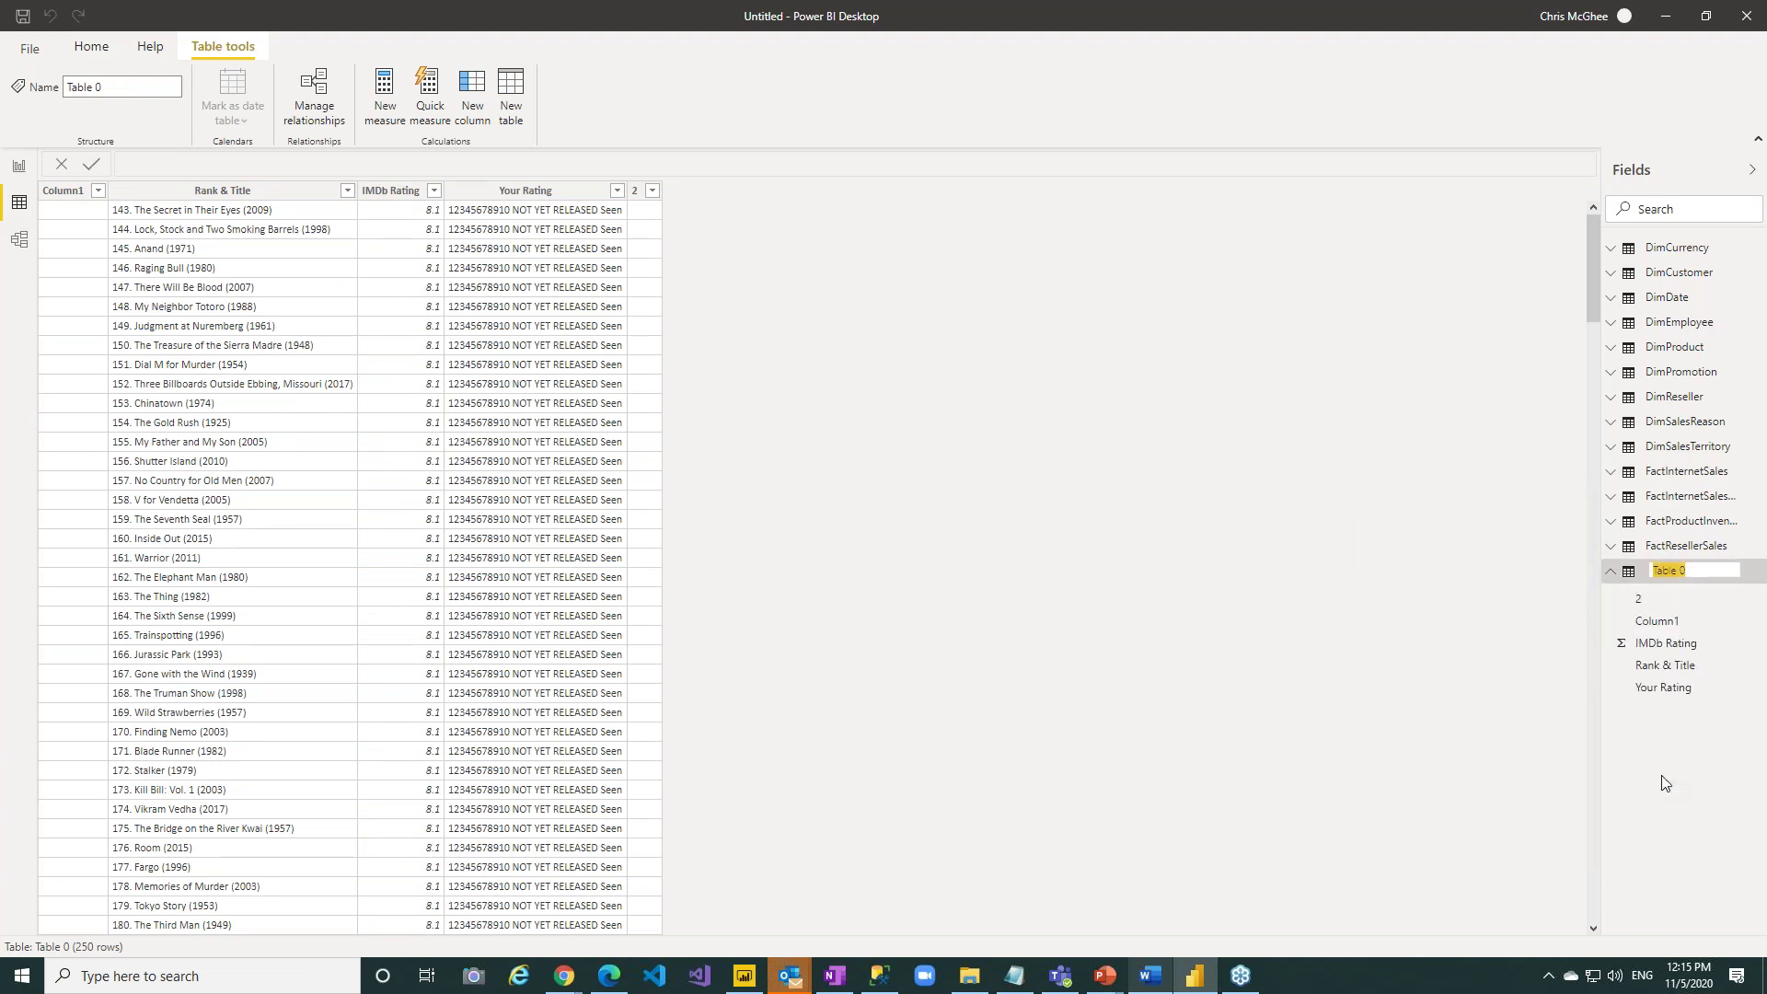
text(To)
key(Return)
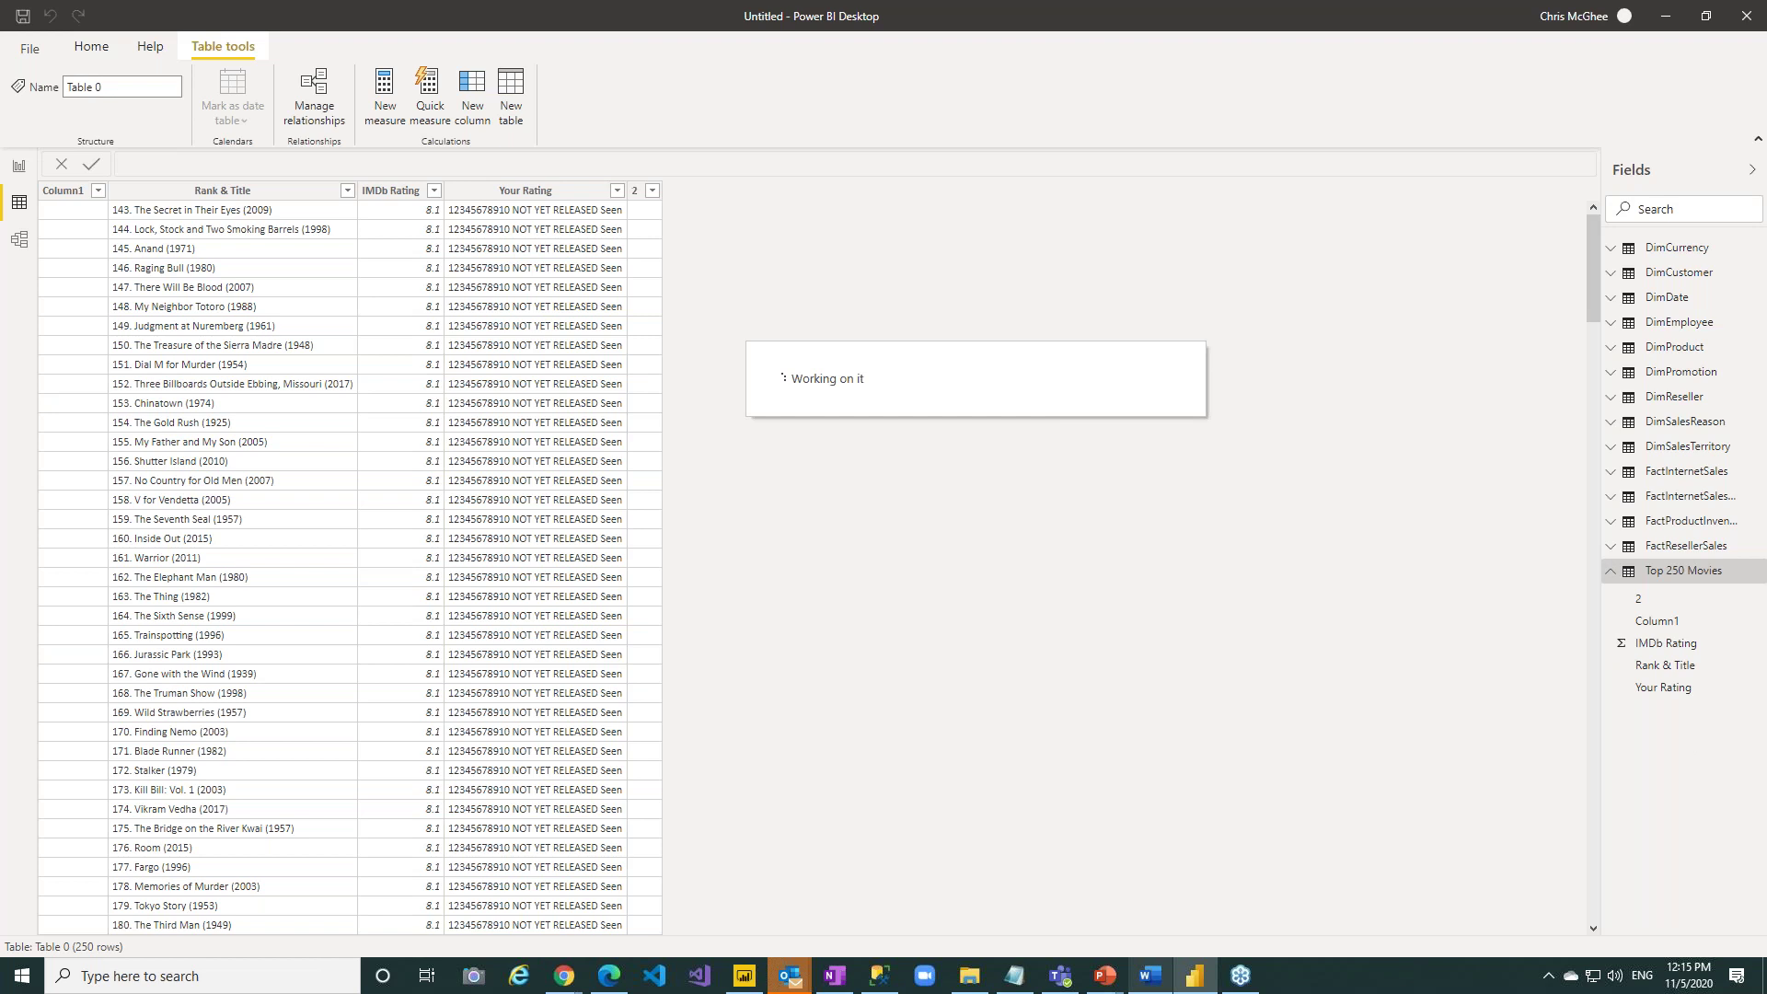
Return to the report view and open the Top 250 Movies query in a maximized Power Query Editor.
click(18, 168)
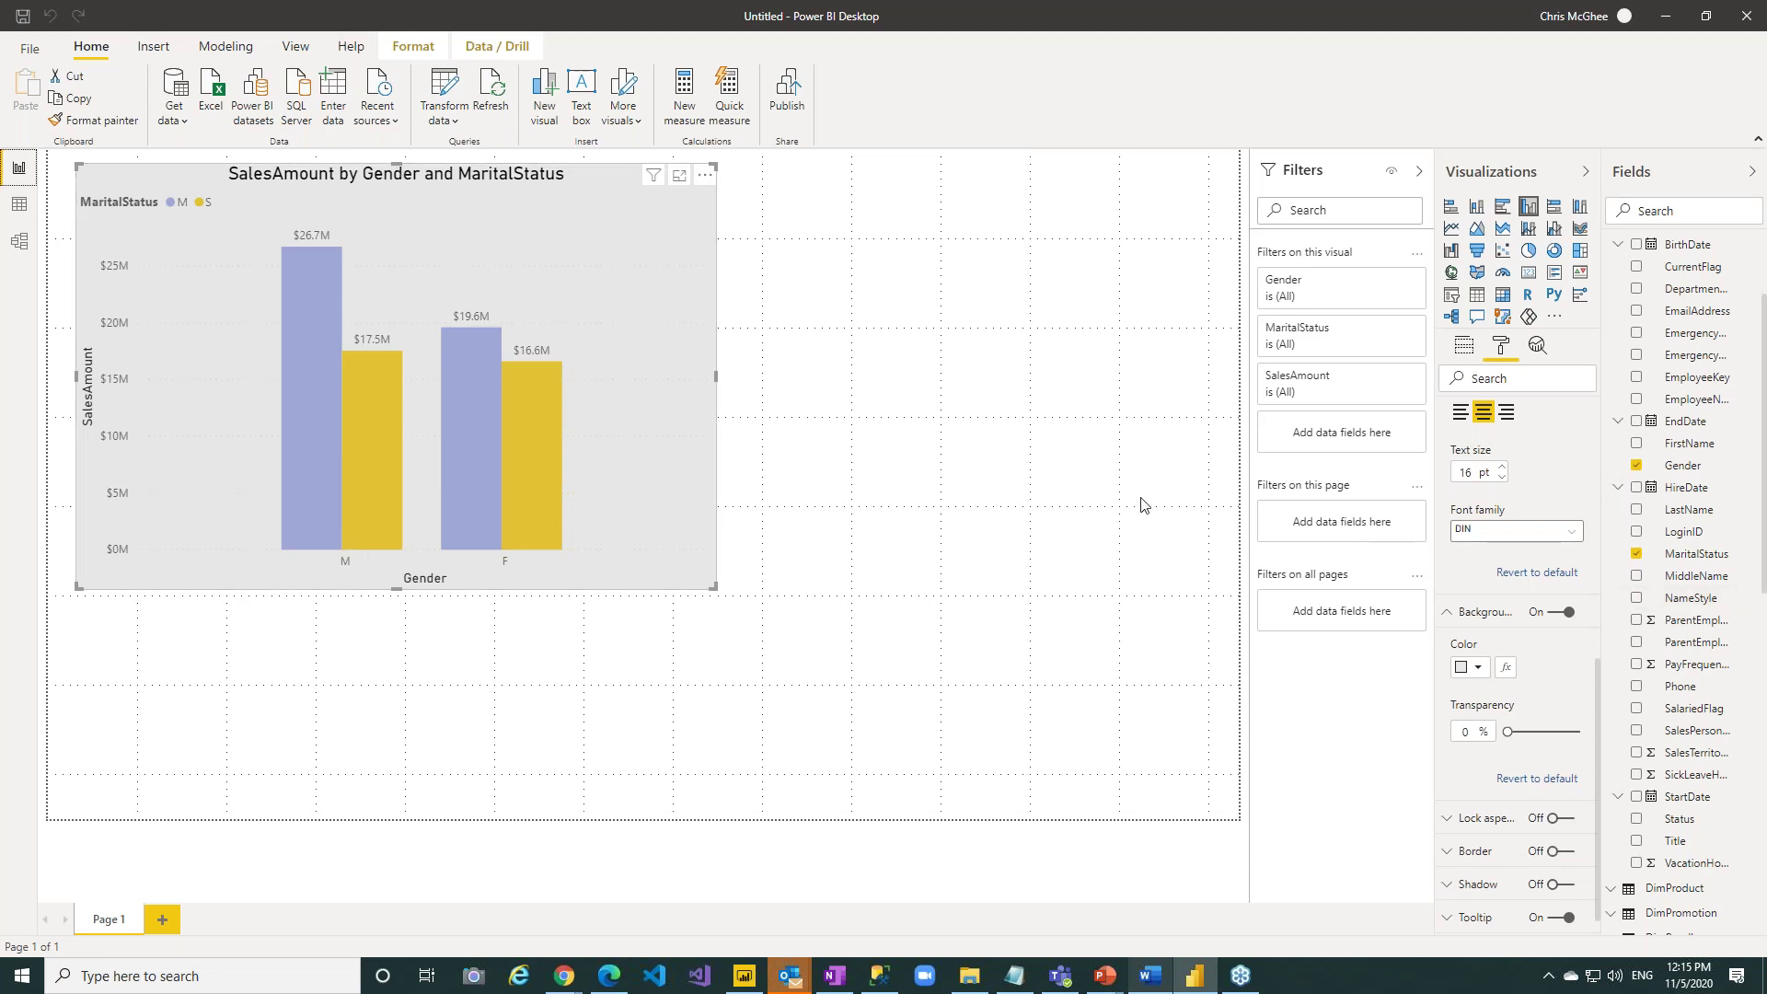
click(440, 92)
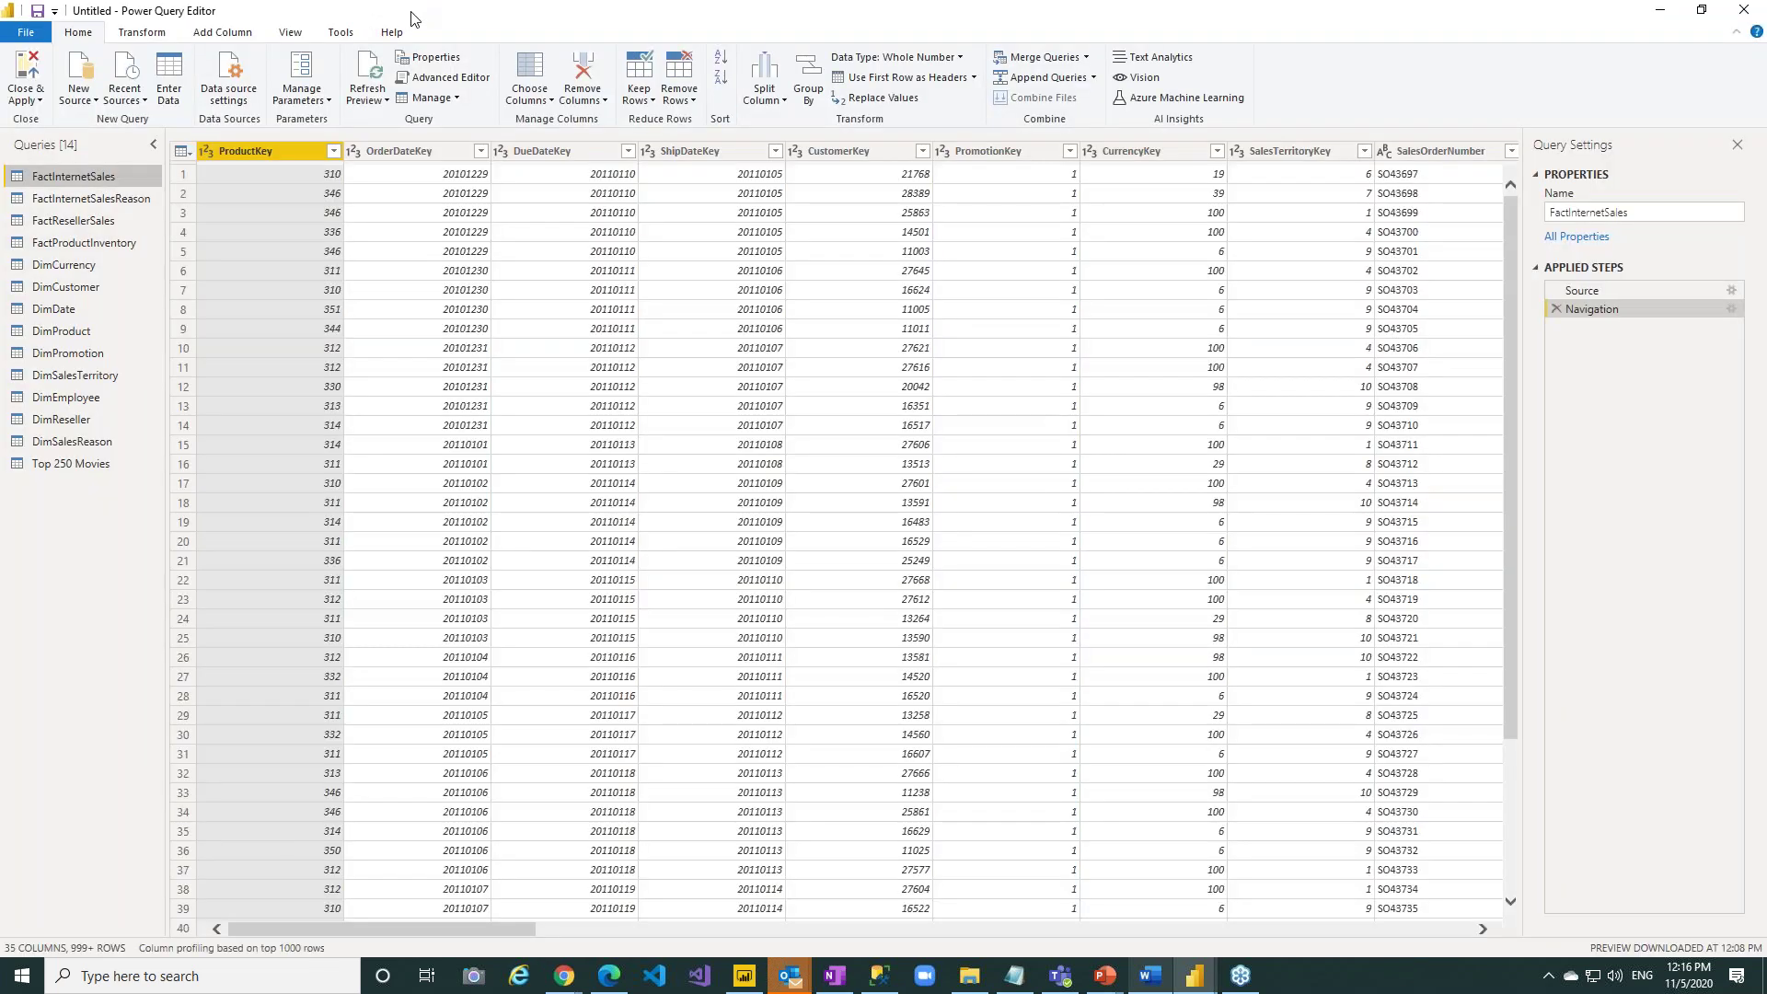
drag(410, 11, 758, 108)
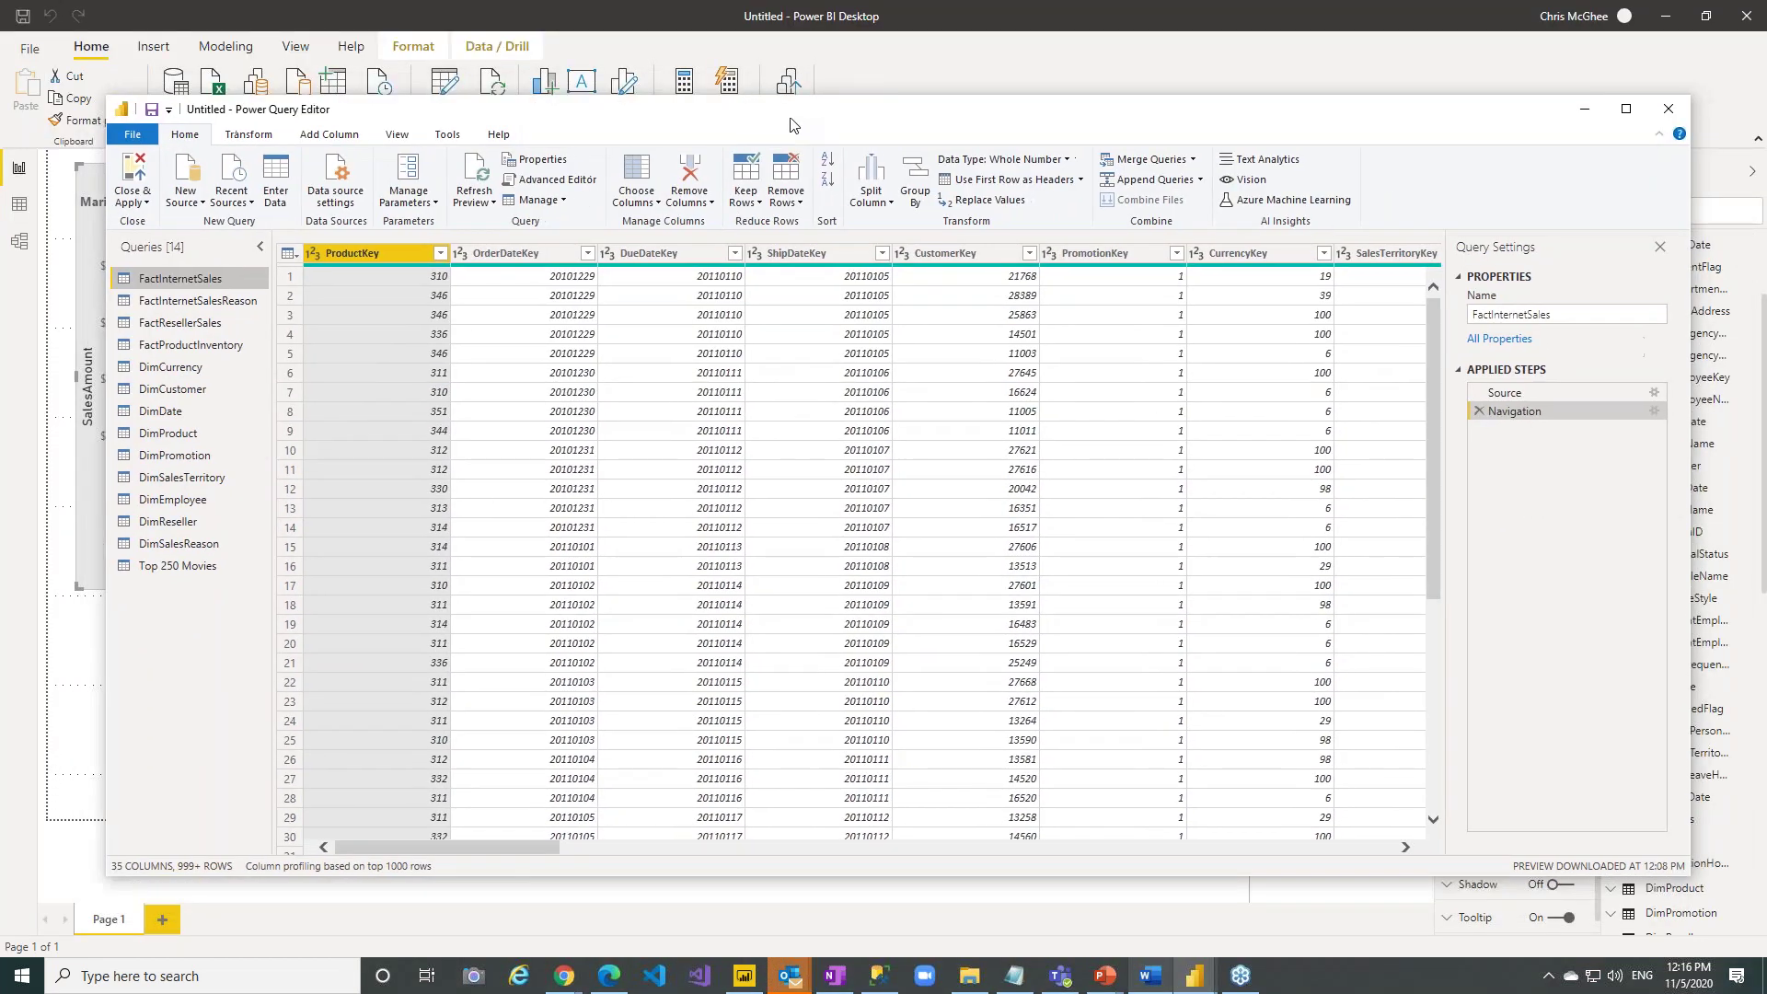
click(1625, 108)
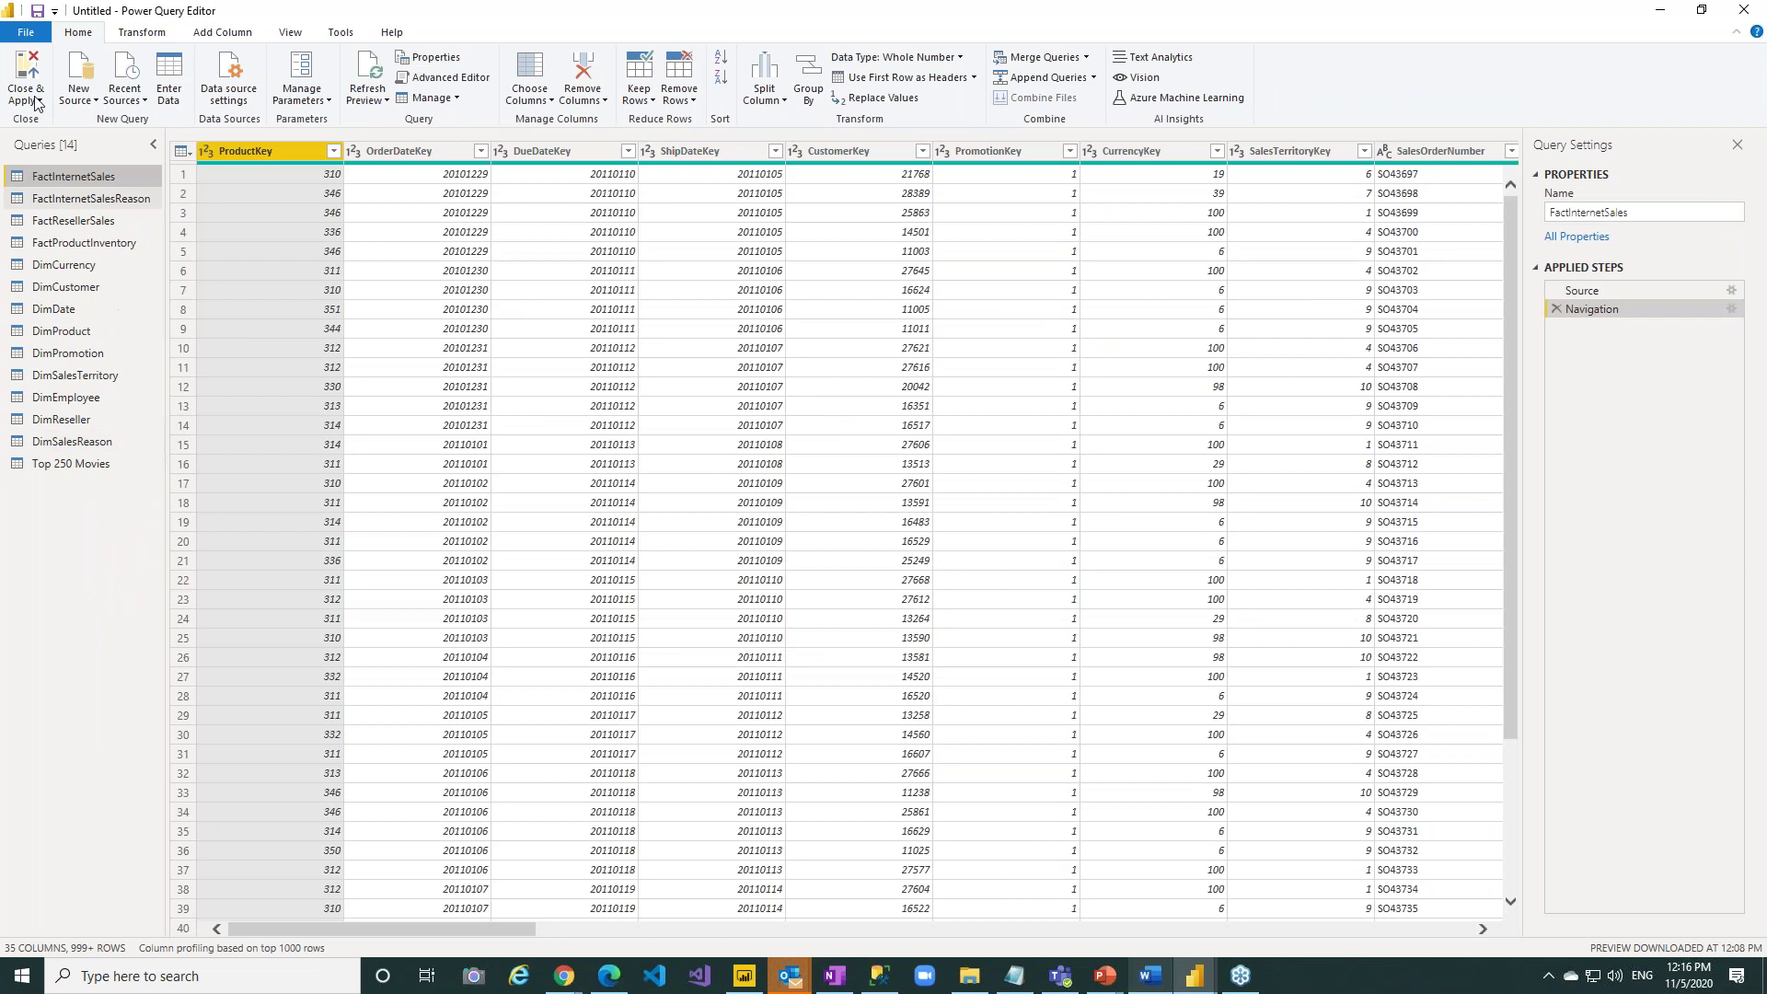
click(101, 463)
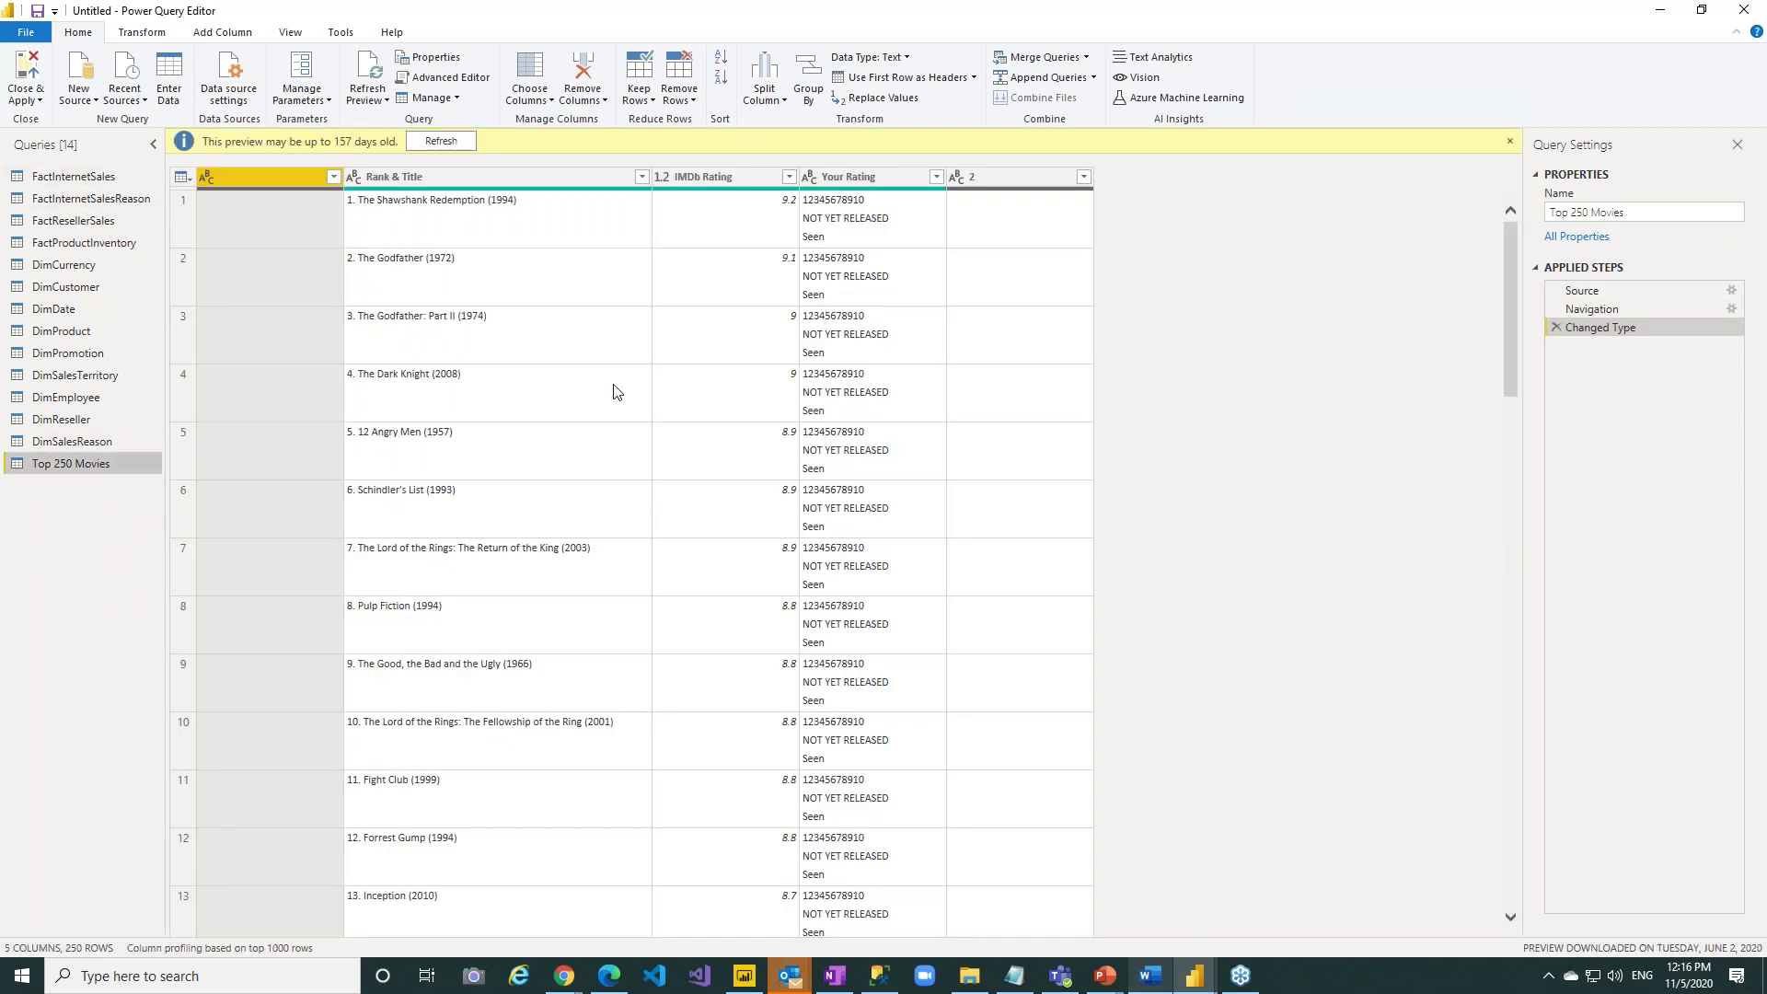
Examine the first row's values across the Rank & Title, IMDb Rating, Your Rating and 2 columns.
click(445, 227)
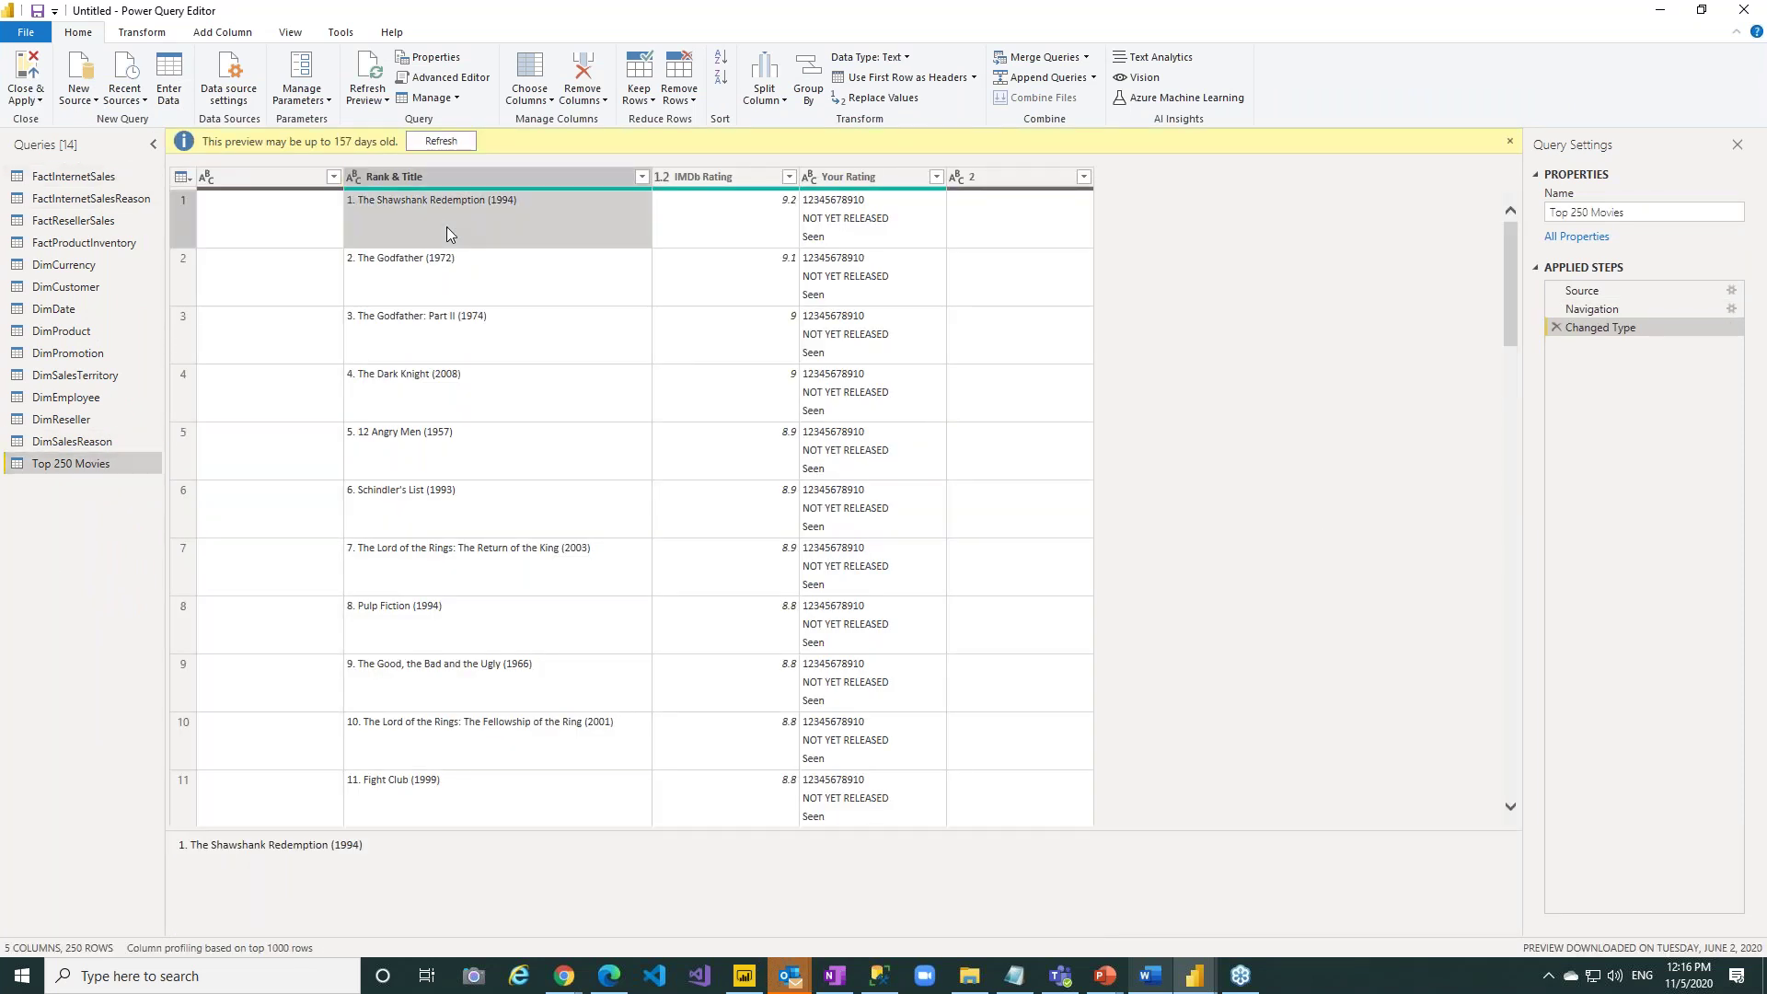
click(934, 241)
click(758, 230)
click(962, 230)
click(852, 234)
click(787, 232)
click(403, 217)
Remove the unnamed empty first column from the Top 250 Movies query.
click(267, 175)
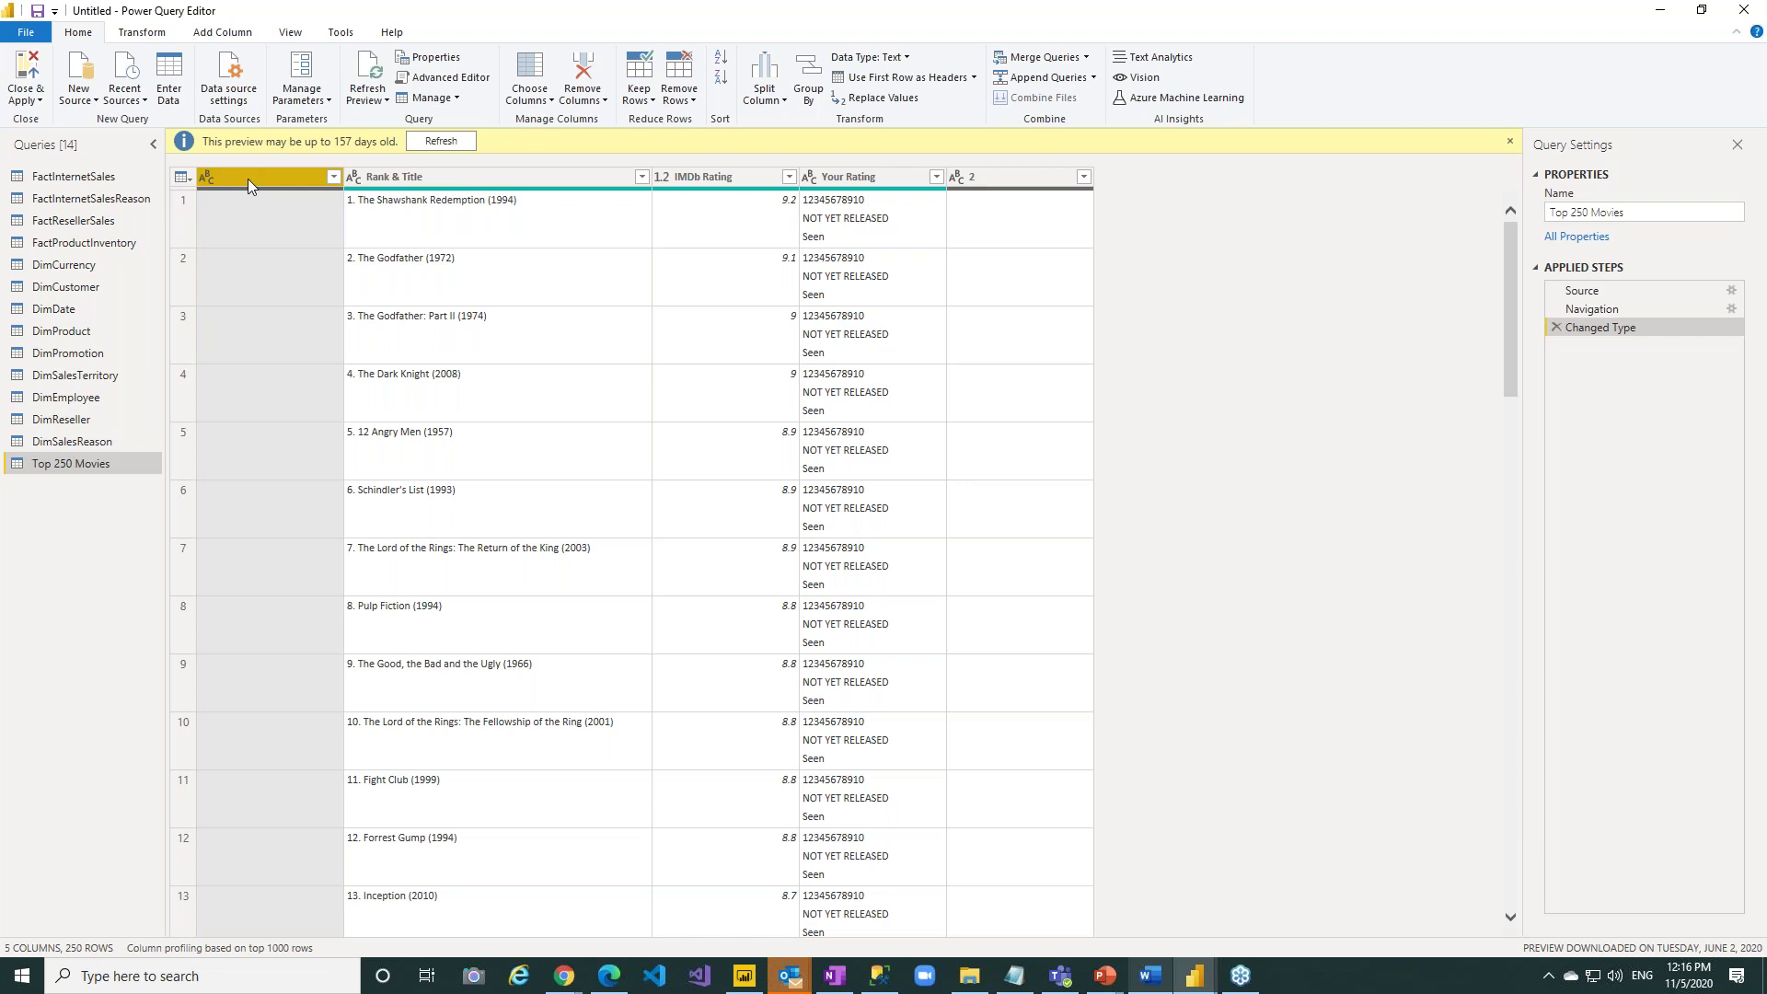
right_click(247, 179)
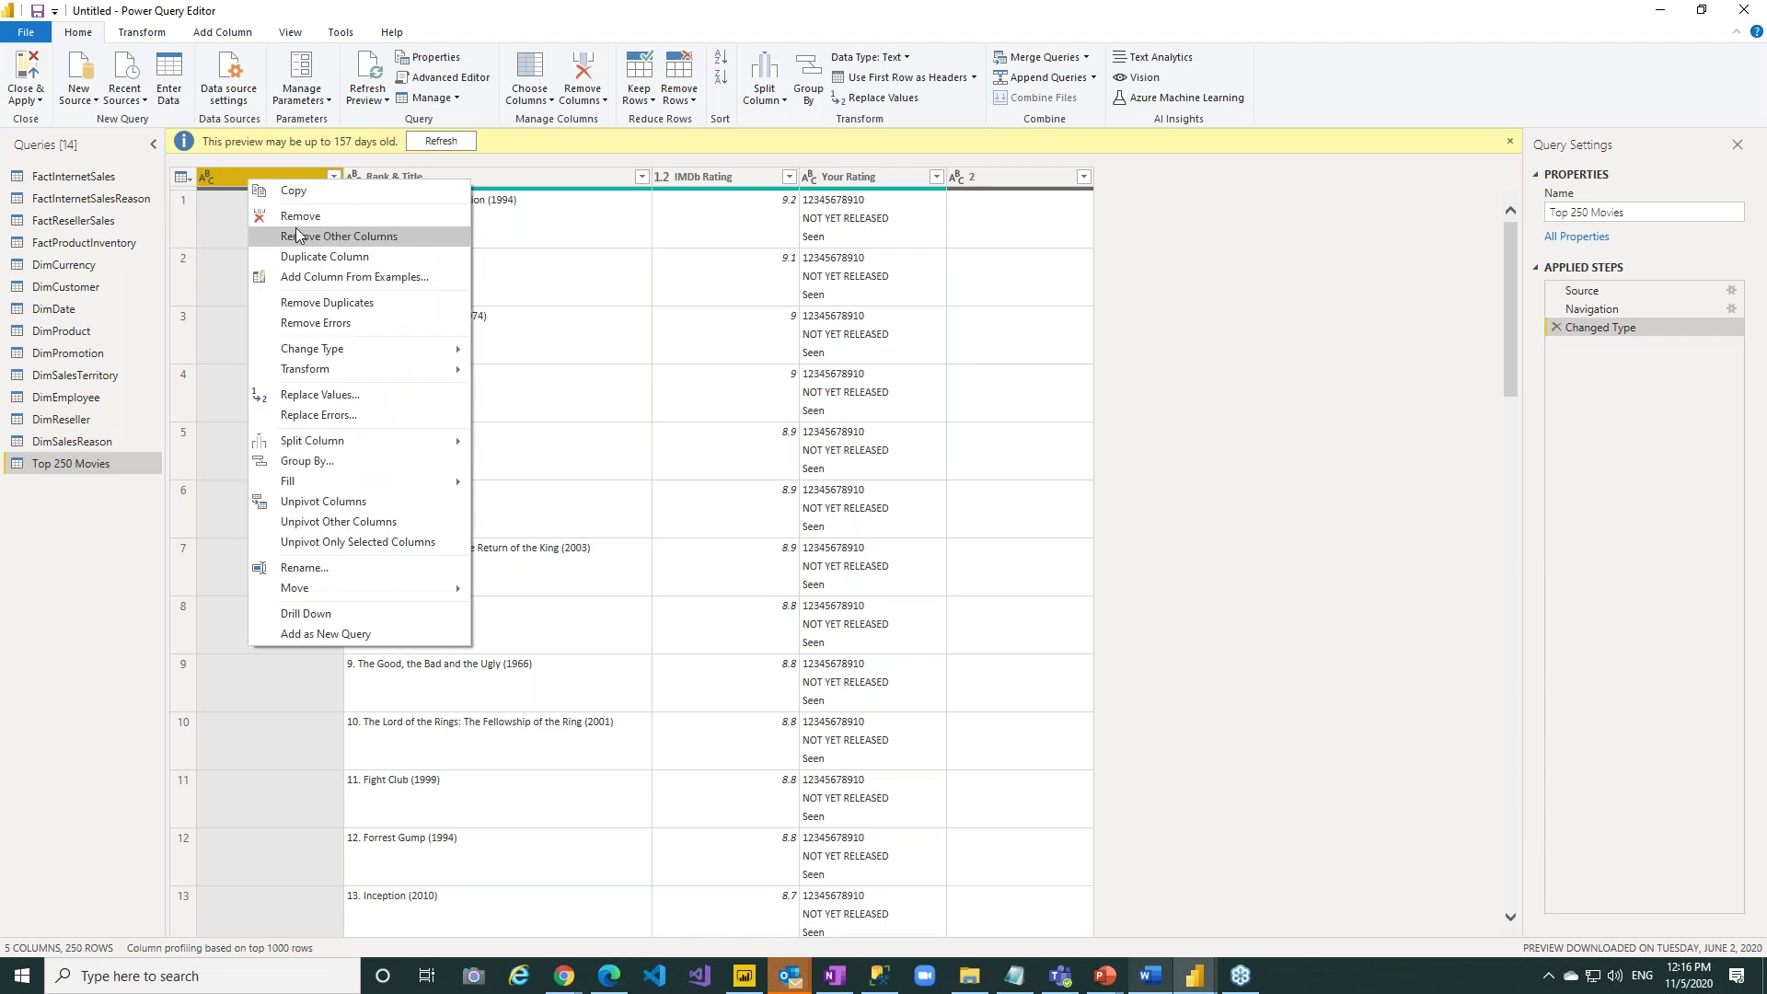
click(276, 212)
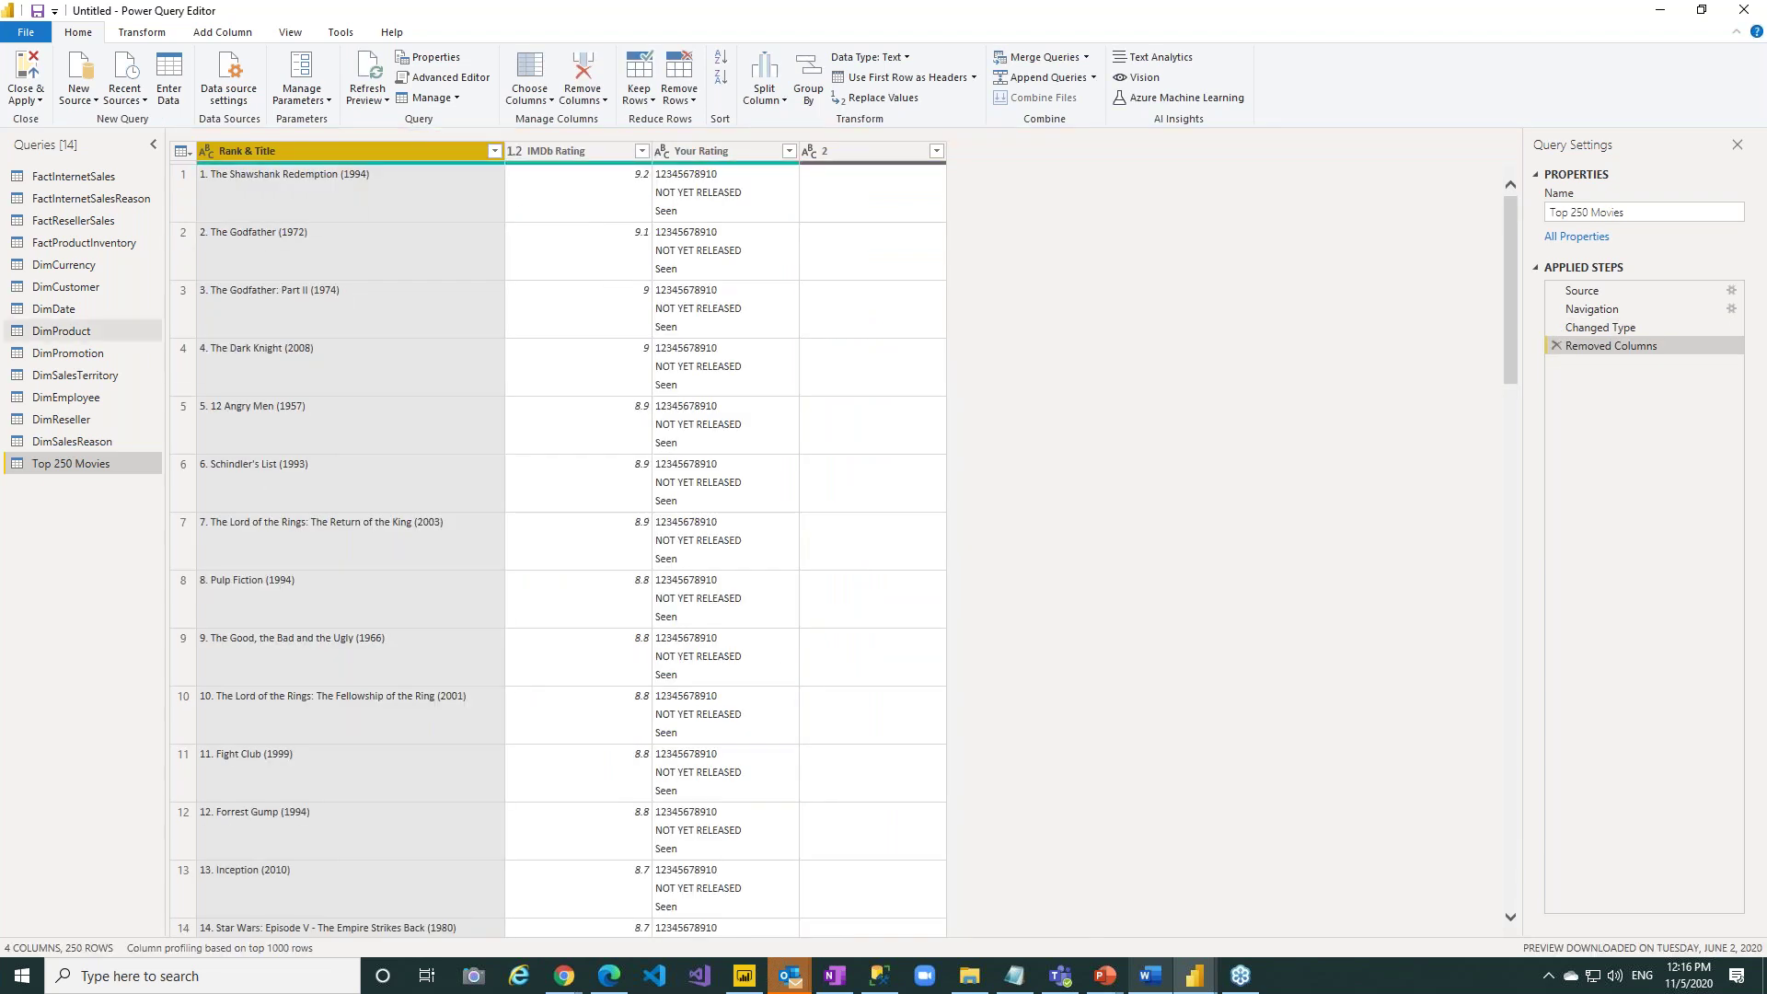
Remove the Your Rating and 2 columns together from the Top 250 Movies query.
click(559, 175)
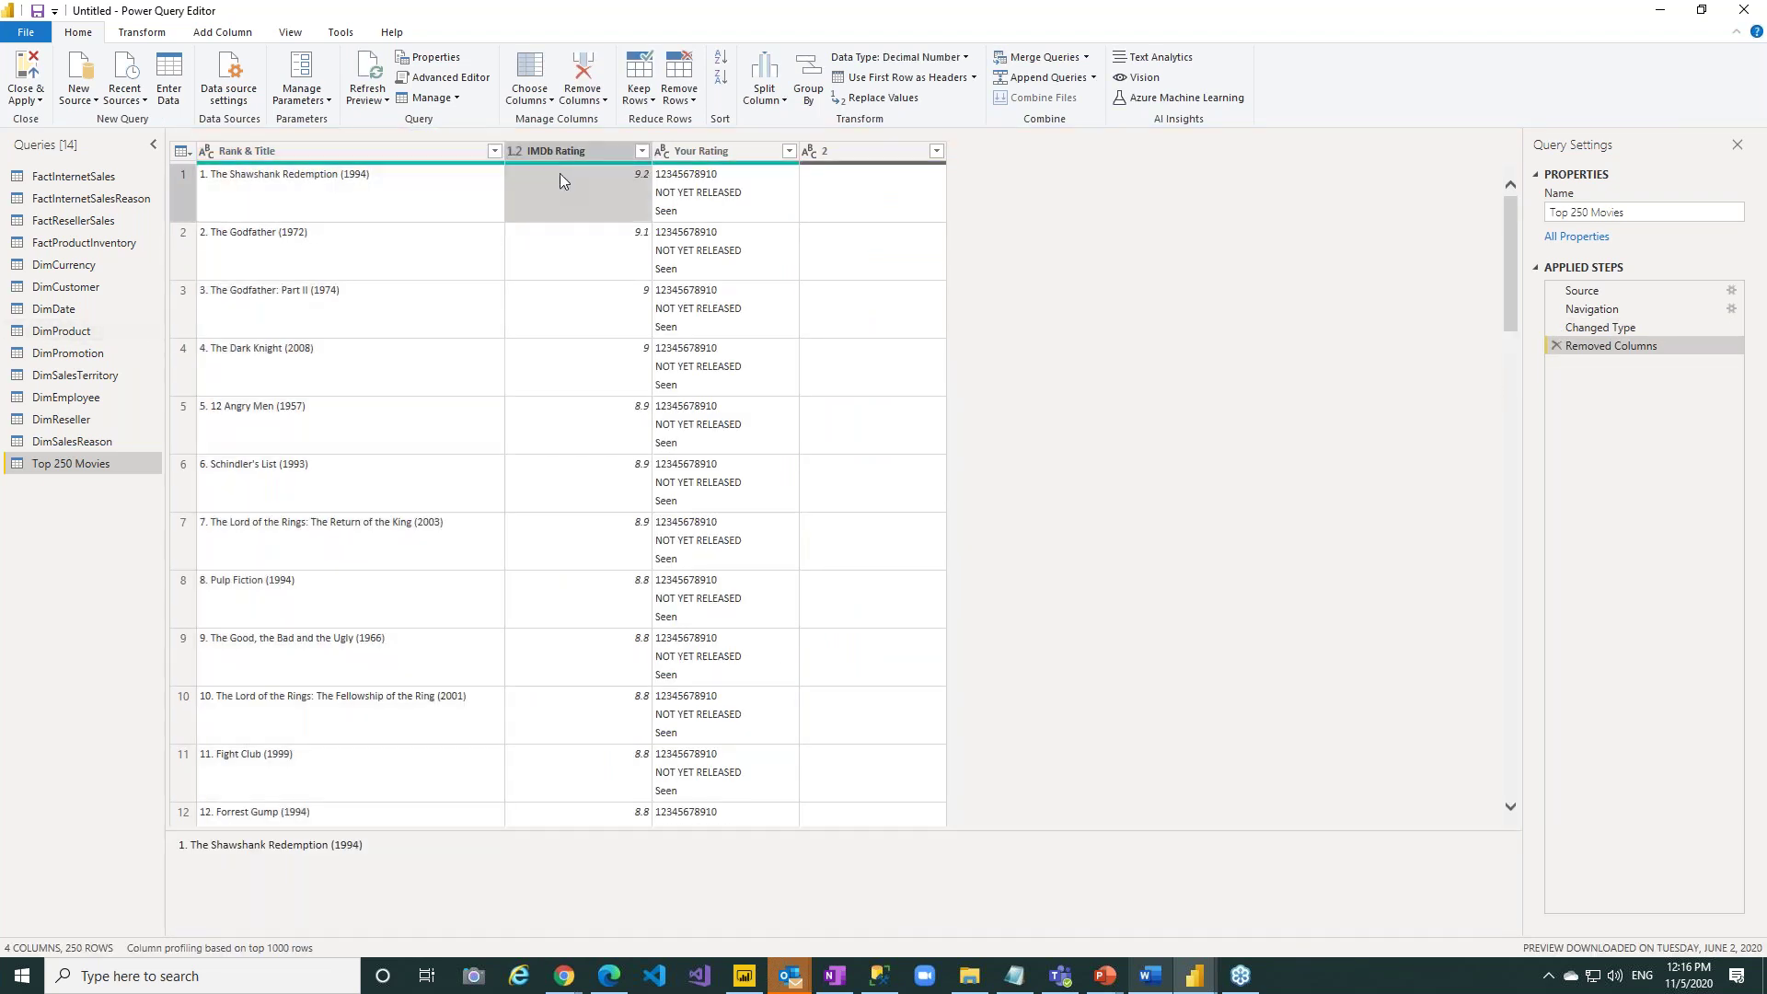
click(705, 163)
right_click(706, 163)
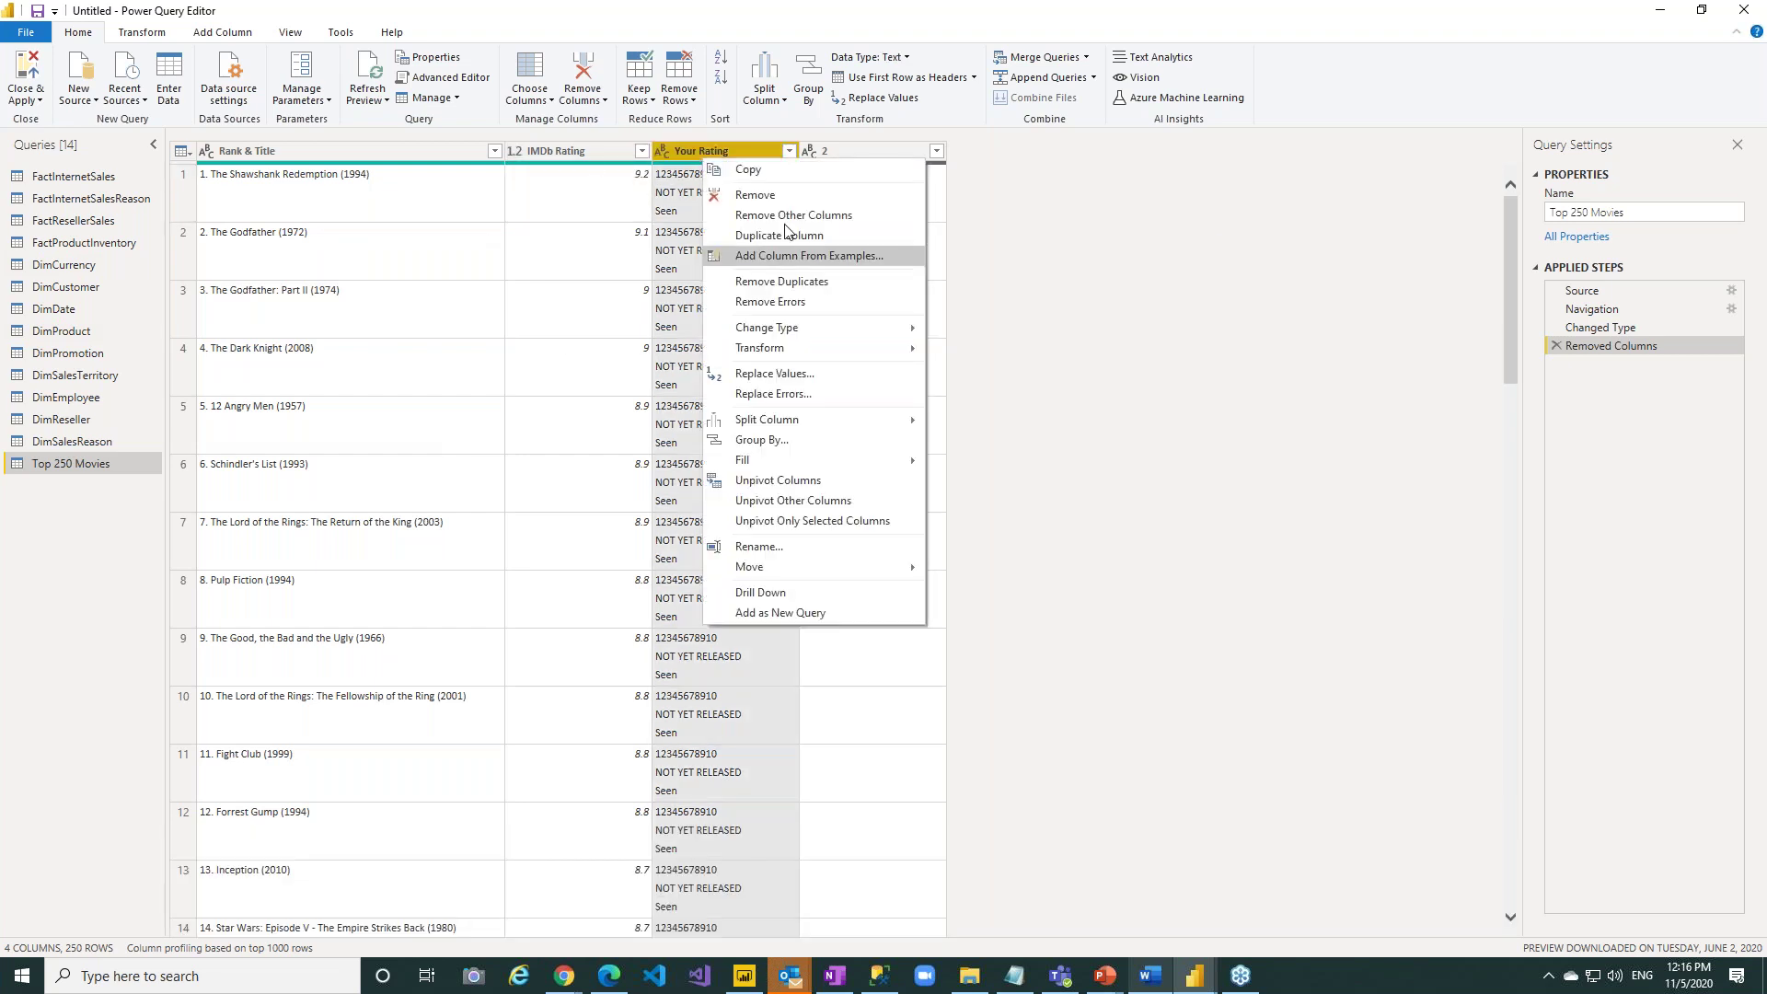
click(865, 158)
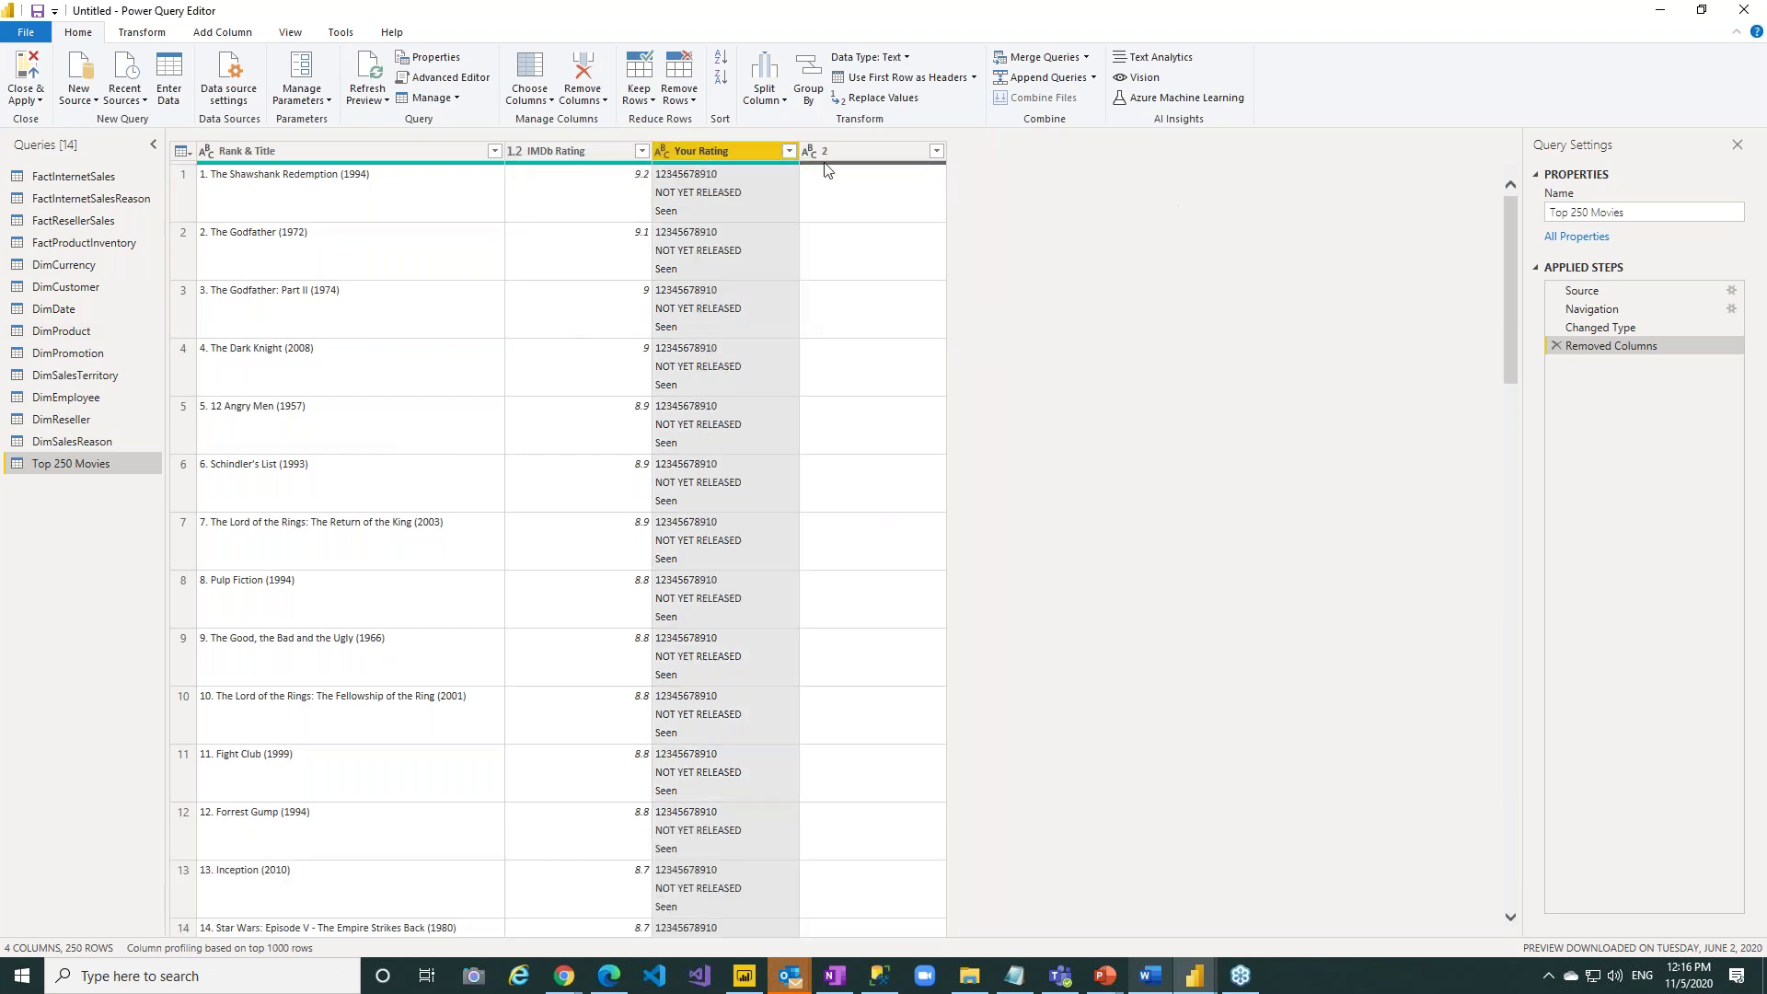
ctrl+click(869, 155)
right_click(726, 156)
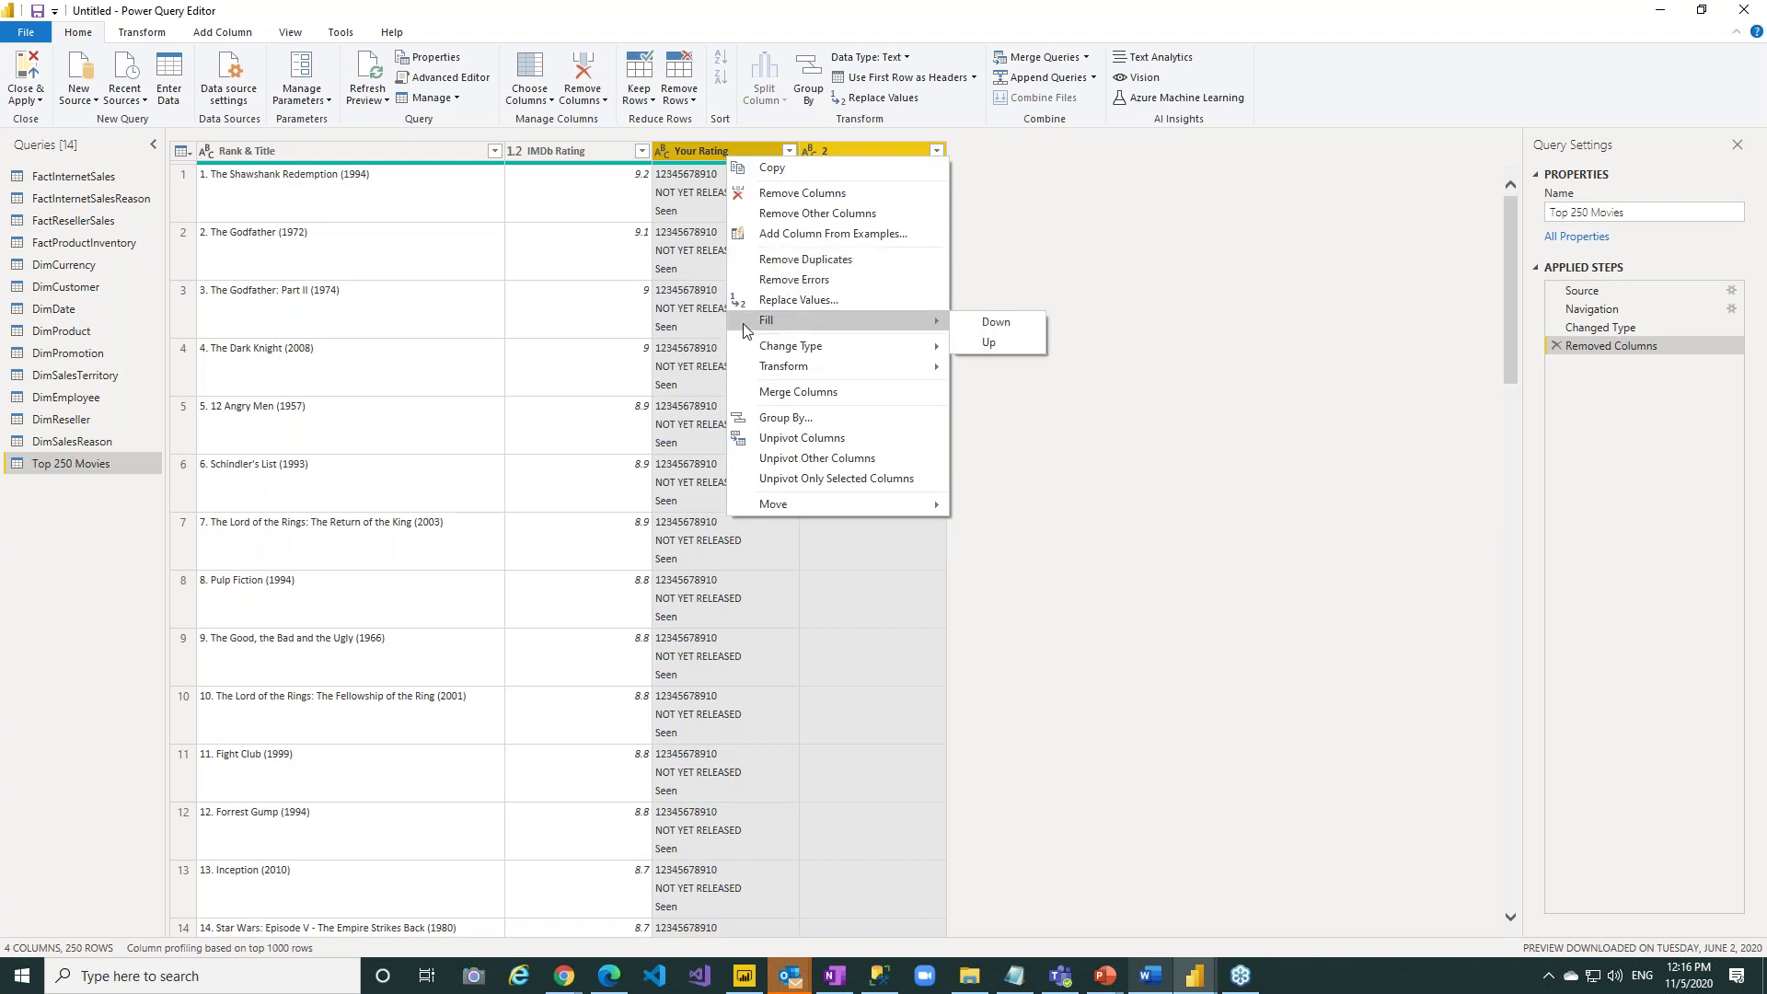
click(825, 195)
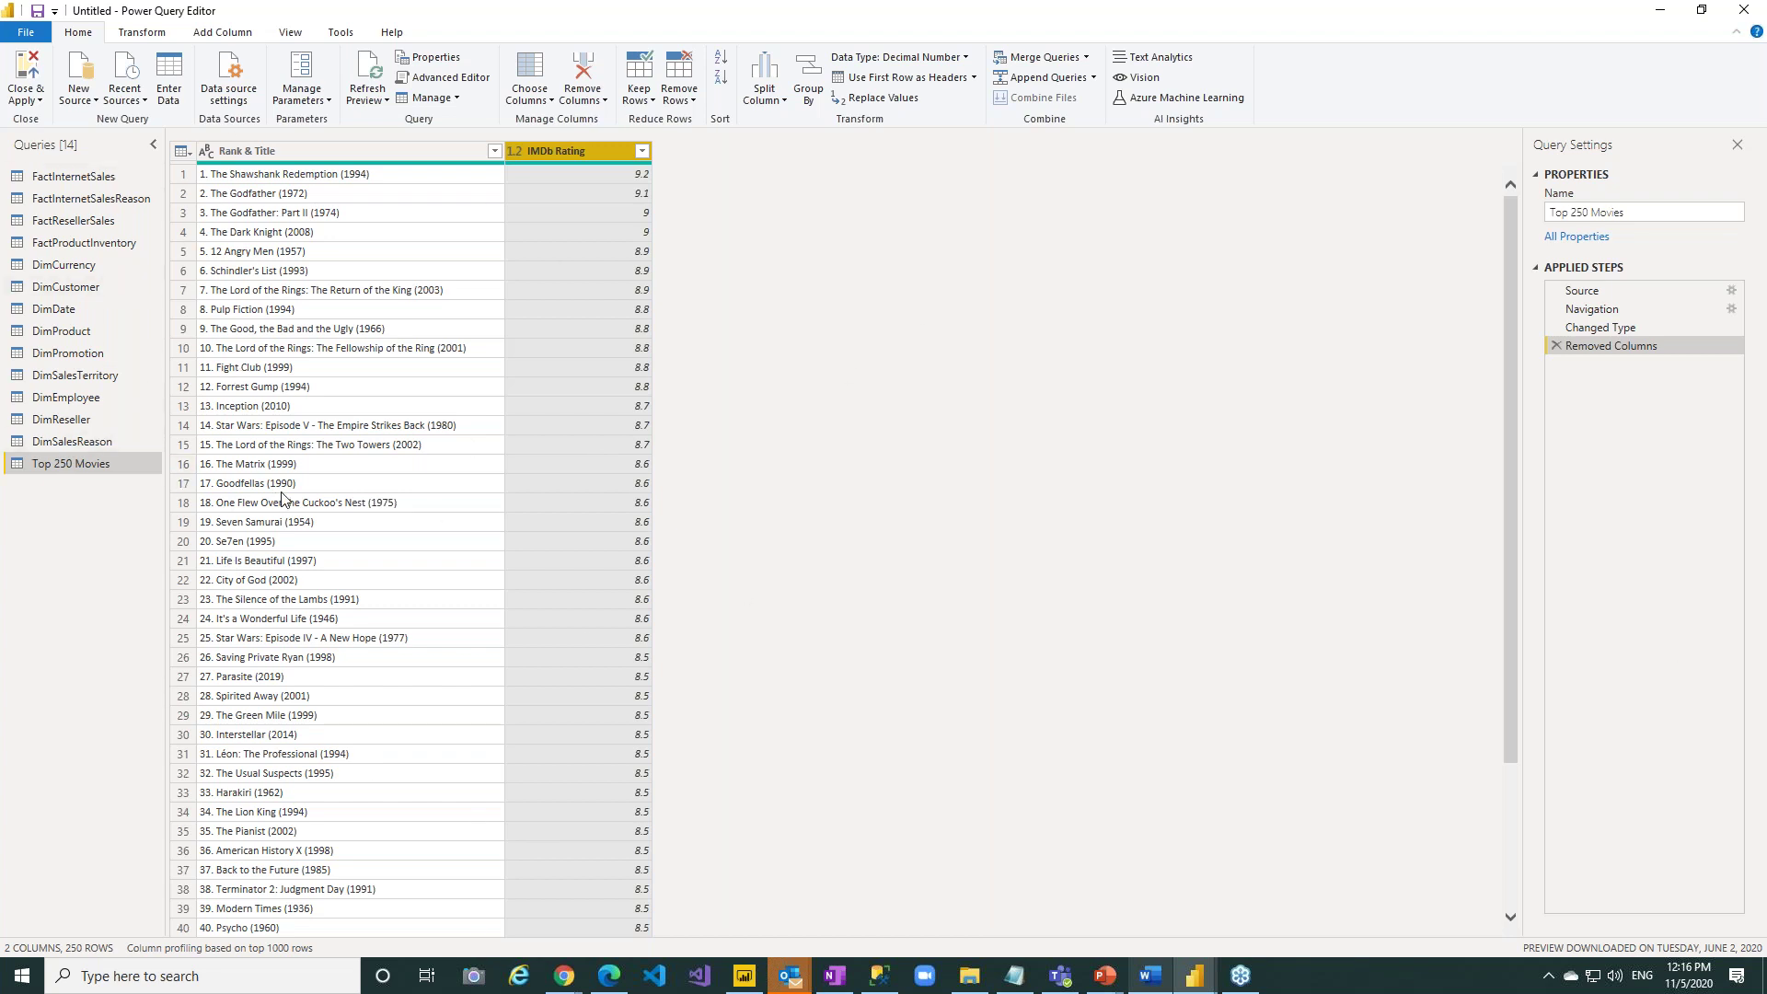
click(298, 178)
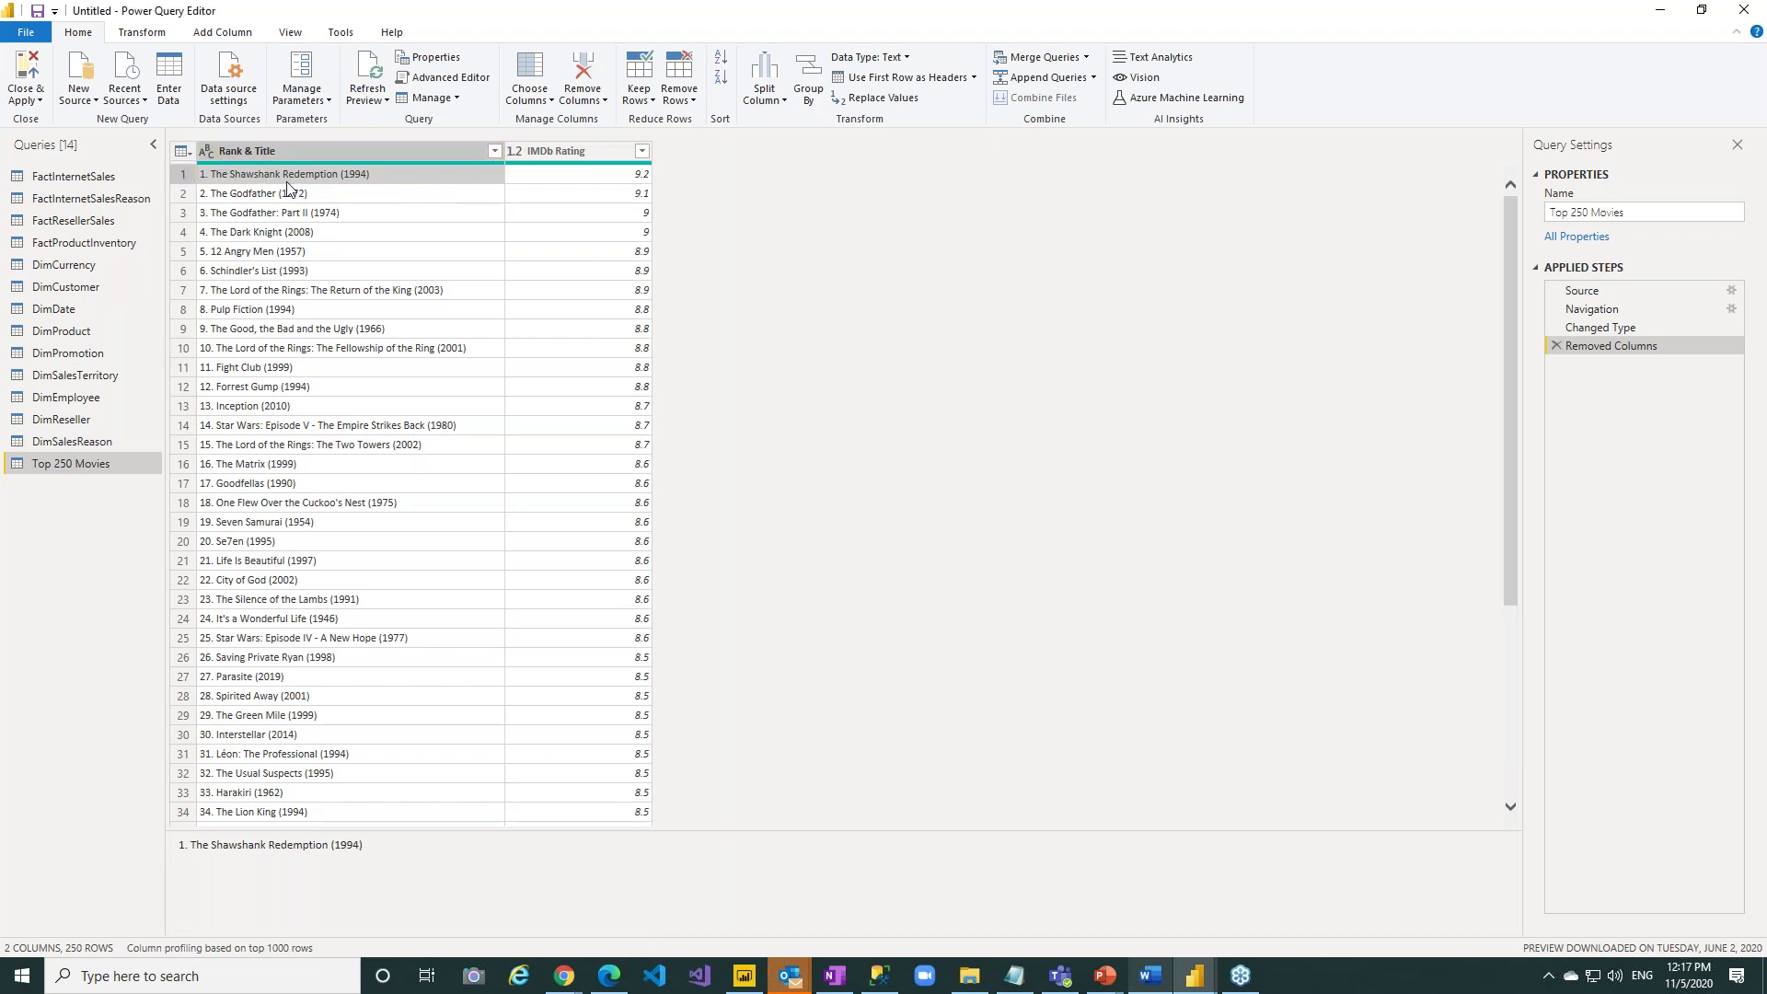
right_click(283, 174)
click(243, 173)
right_click(242, 173)
click(390, 341)
click(315, 152)
click(313, 184)
click(315, 175)
right_click(316, 174)
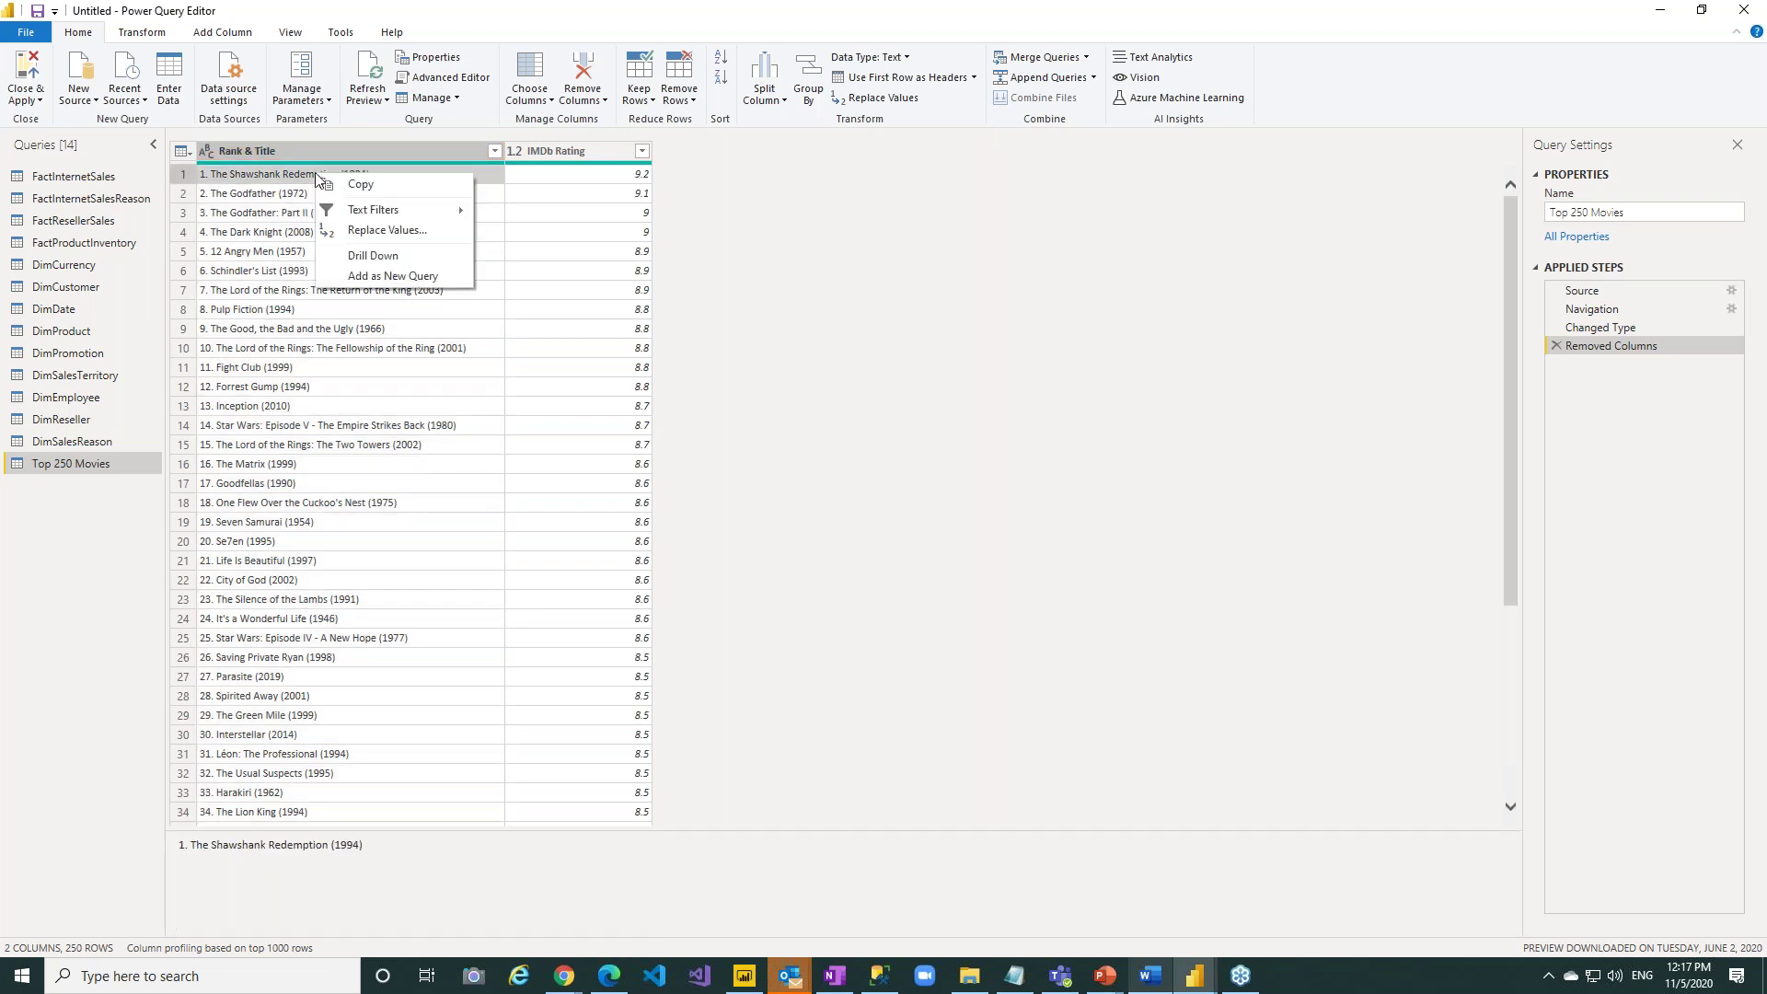
click(293, 153)
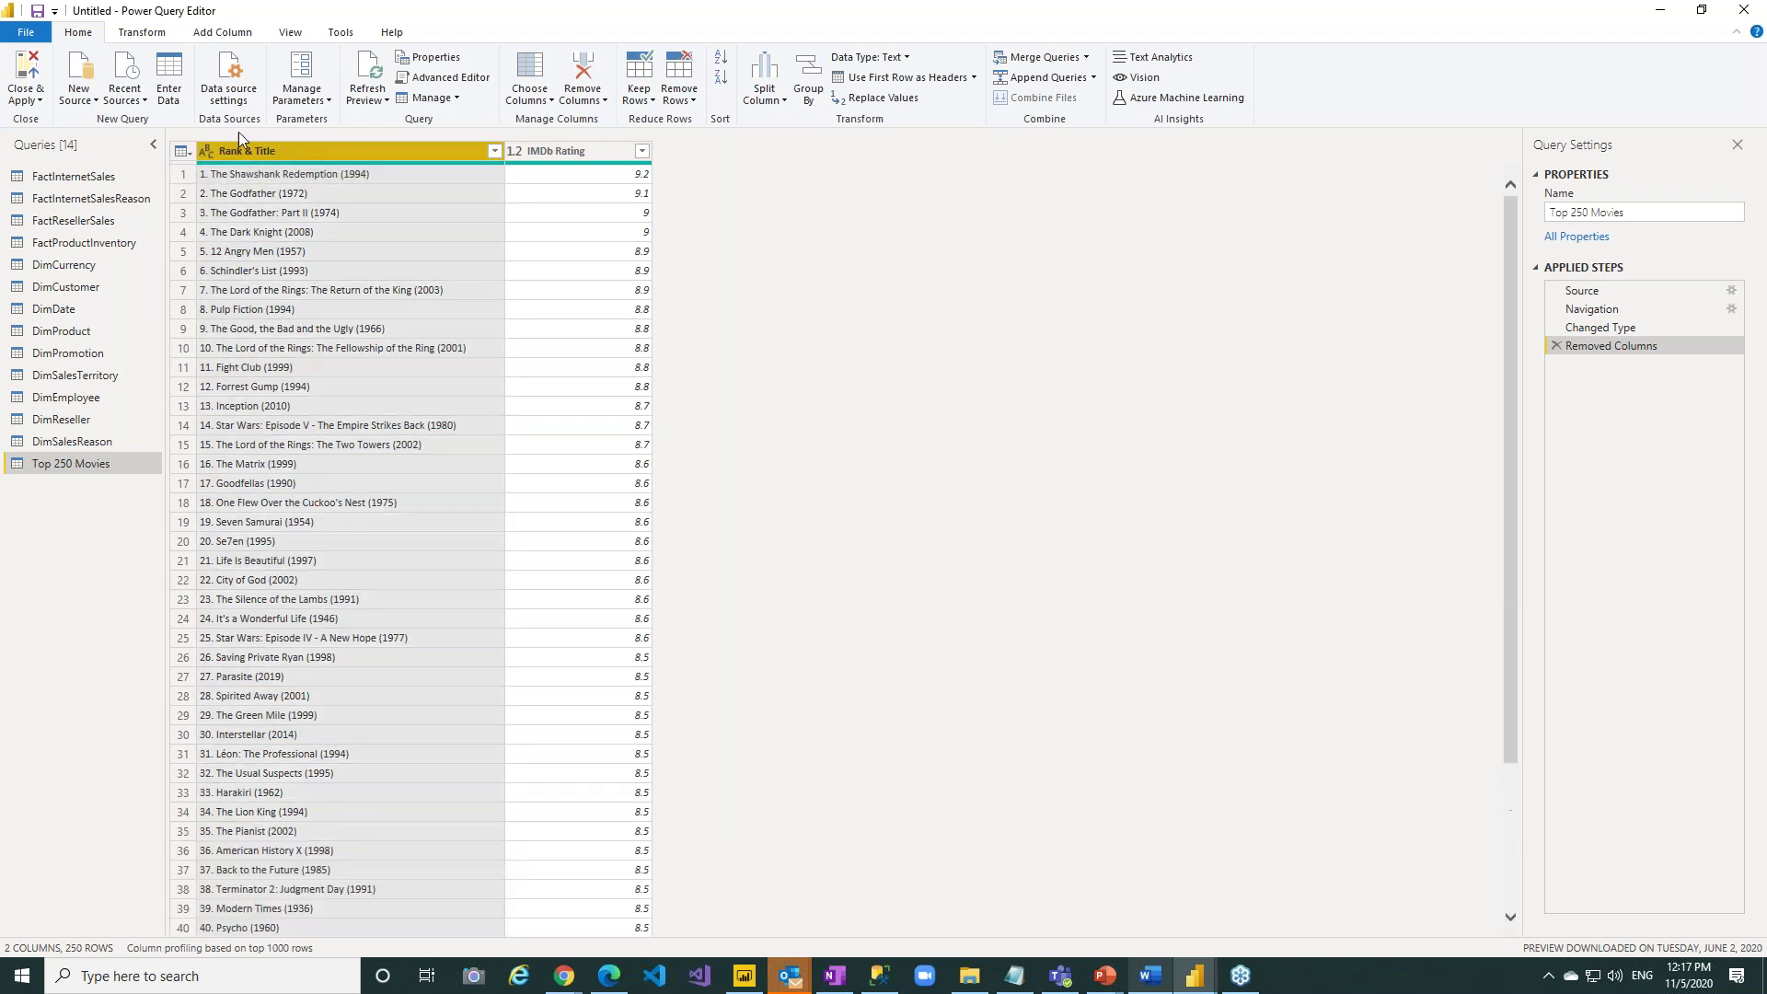
click(141, 32)
click(317, 194)
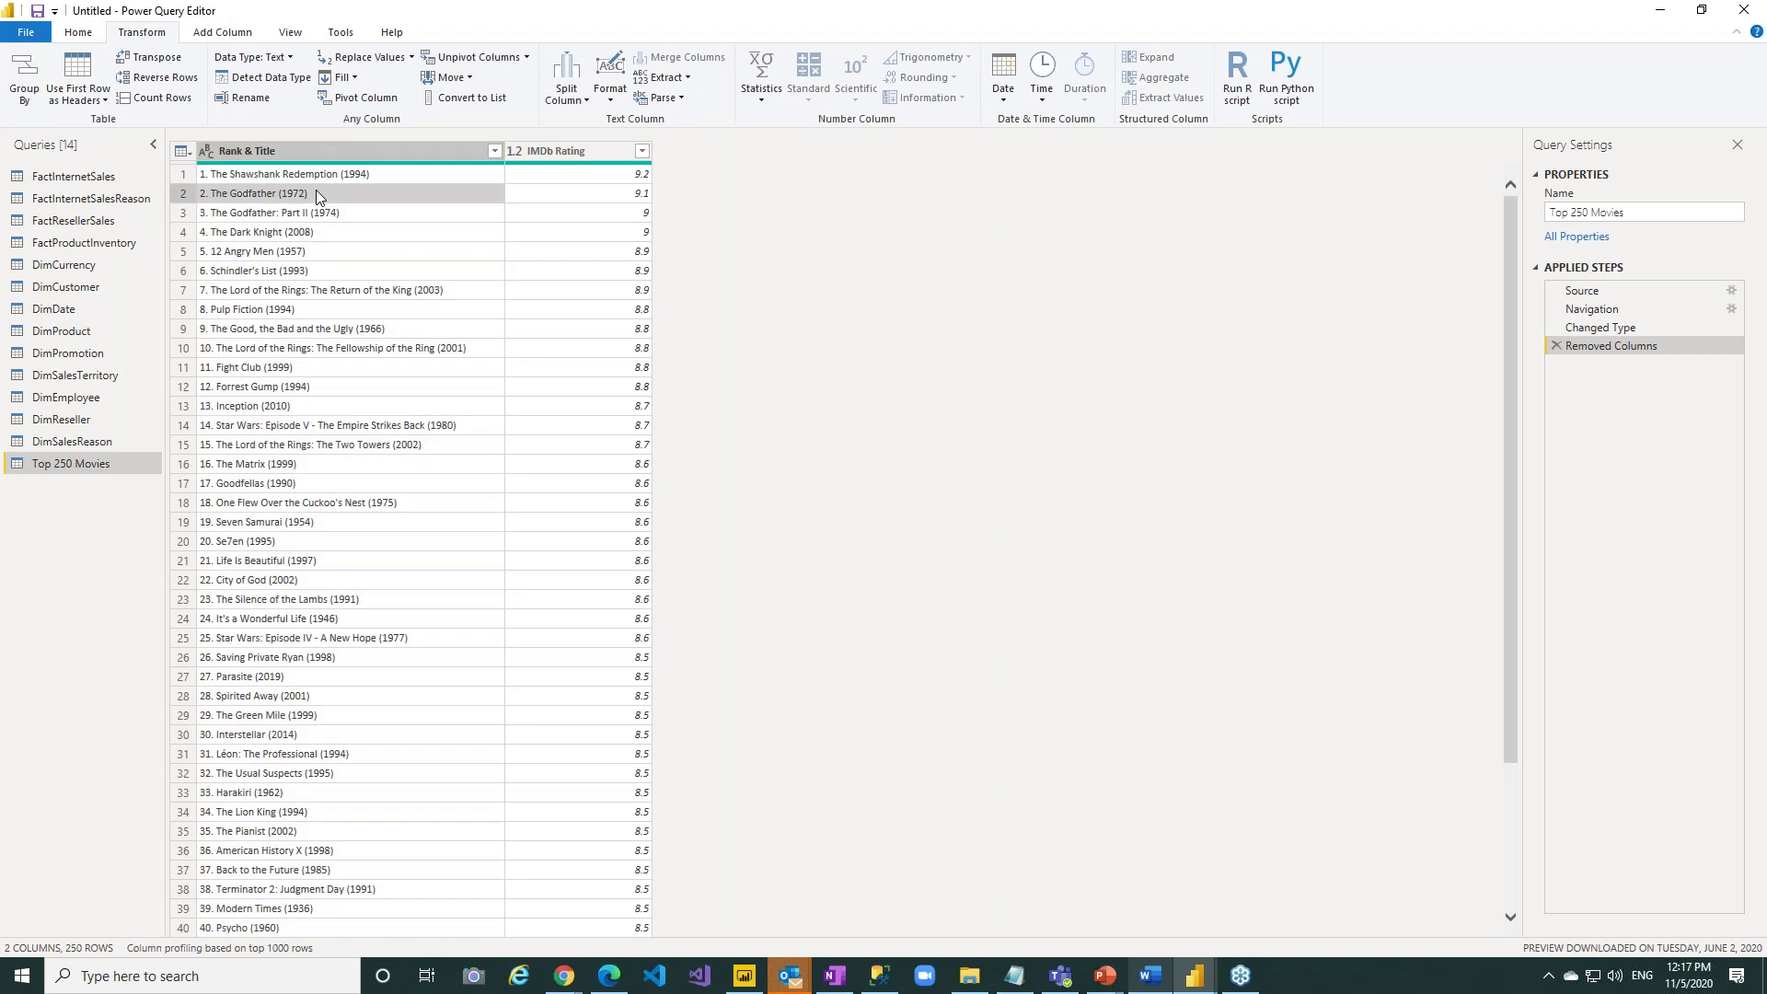
click(284, 216)
right_click(281, 214)
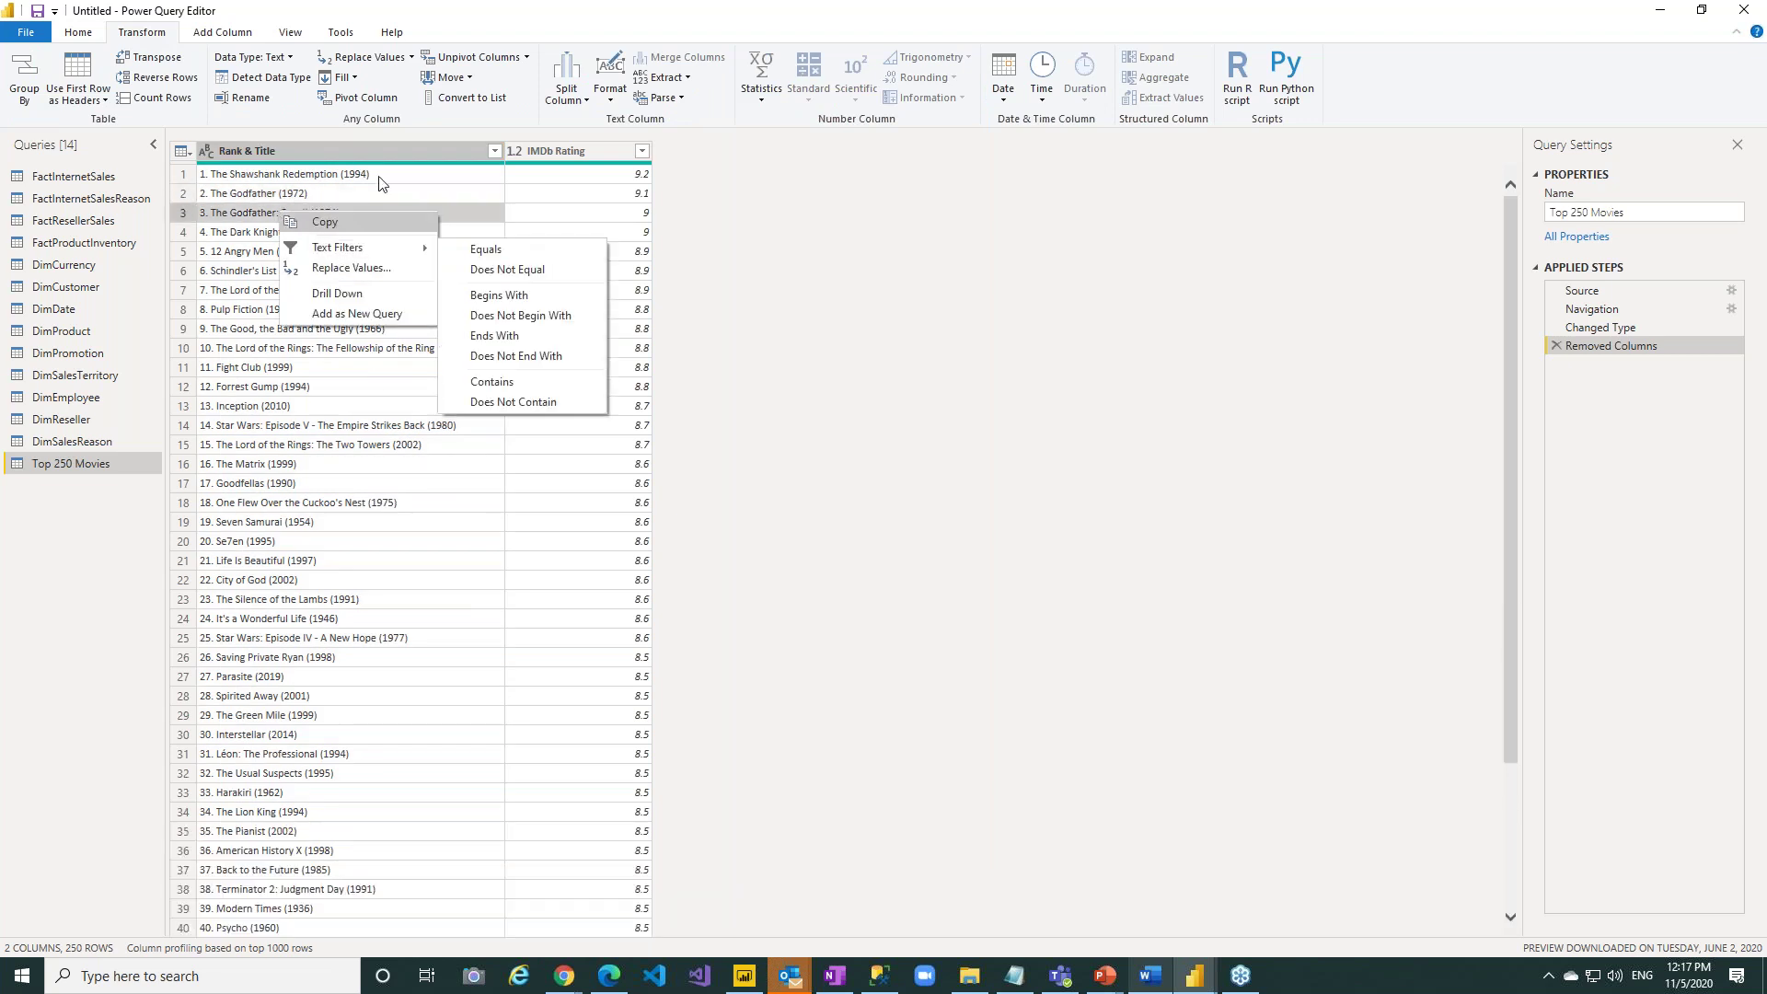
Split the Rank & Title column by a custom period delimiter at the left-most occurrence only.
click(320, 153)
right_click(320, 152)
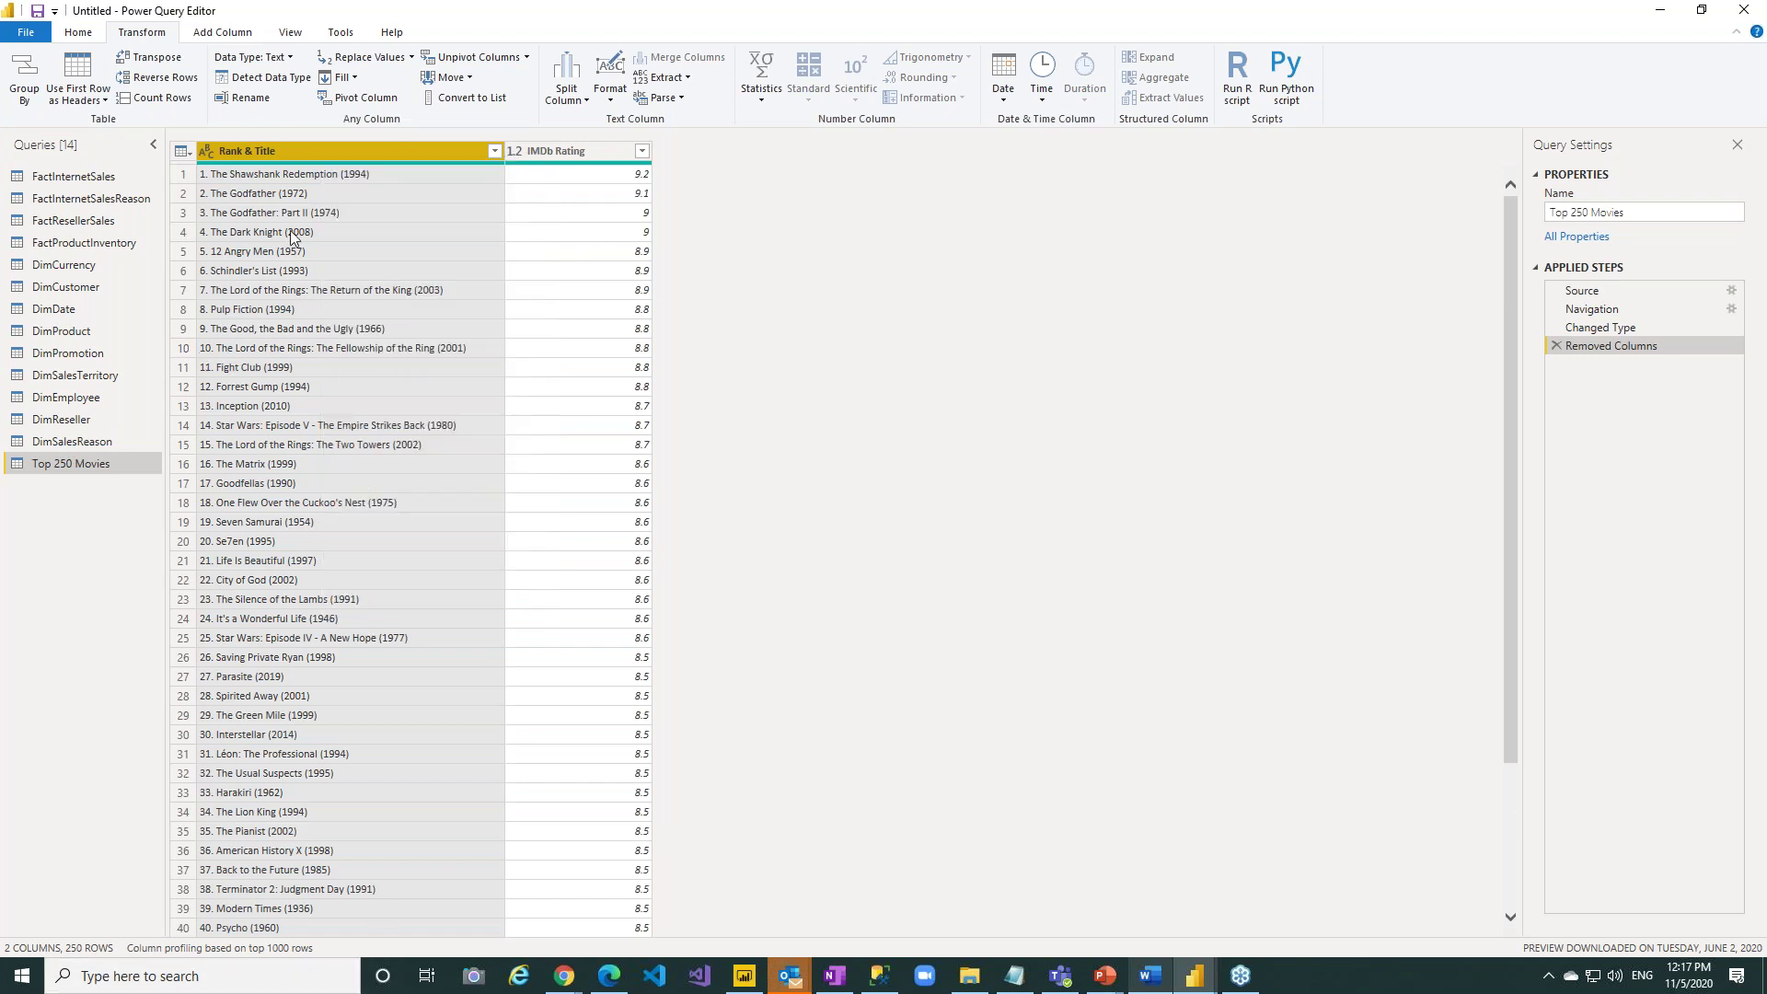
right_click(361, 153)
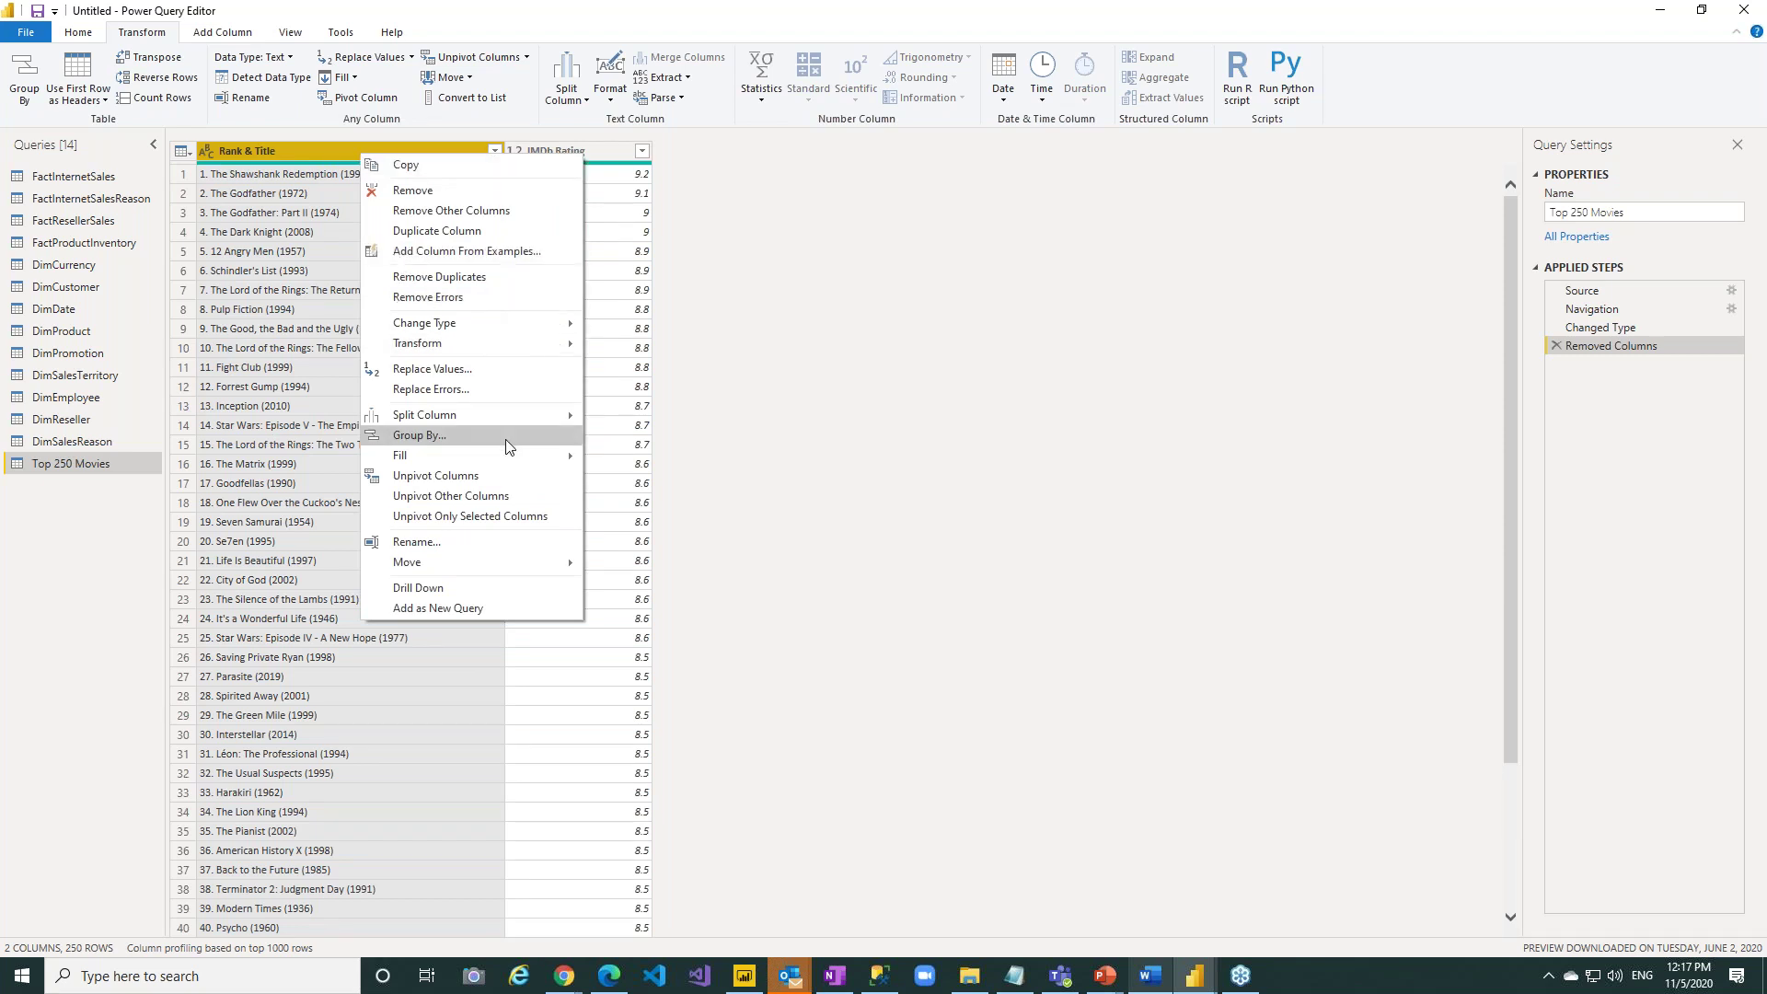
mouse_move(492, 411)
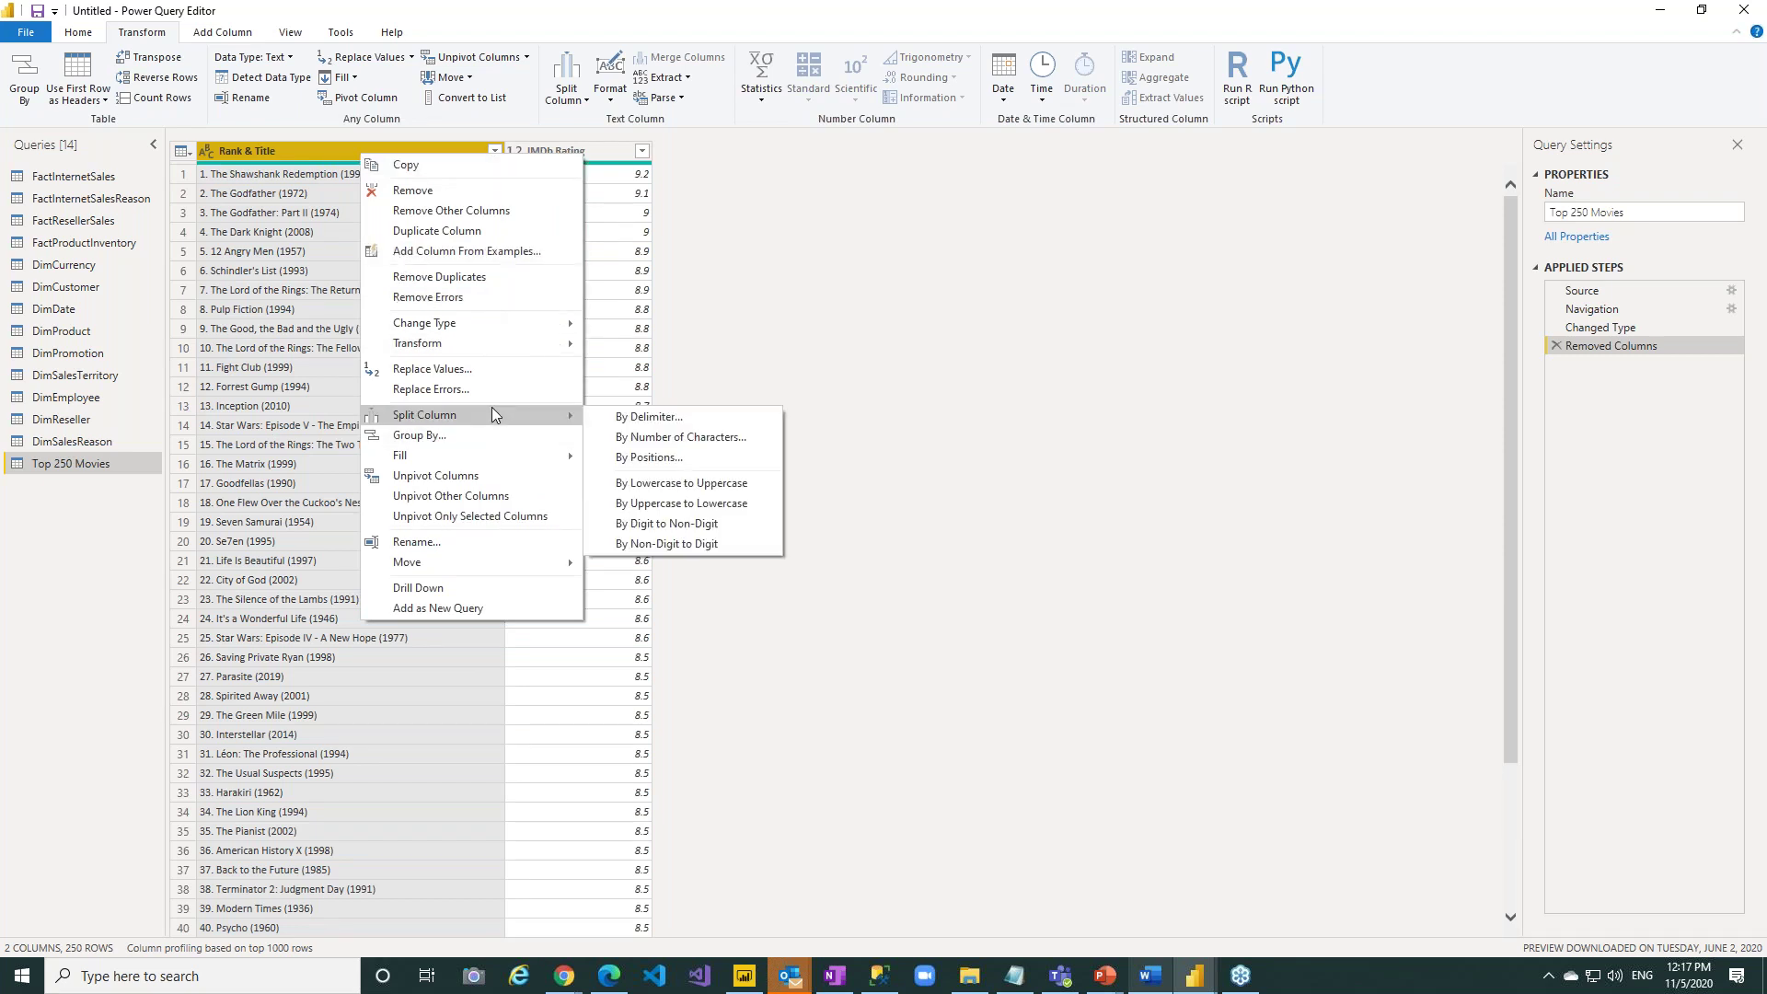
click(731, 422)
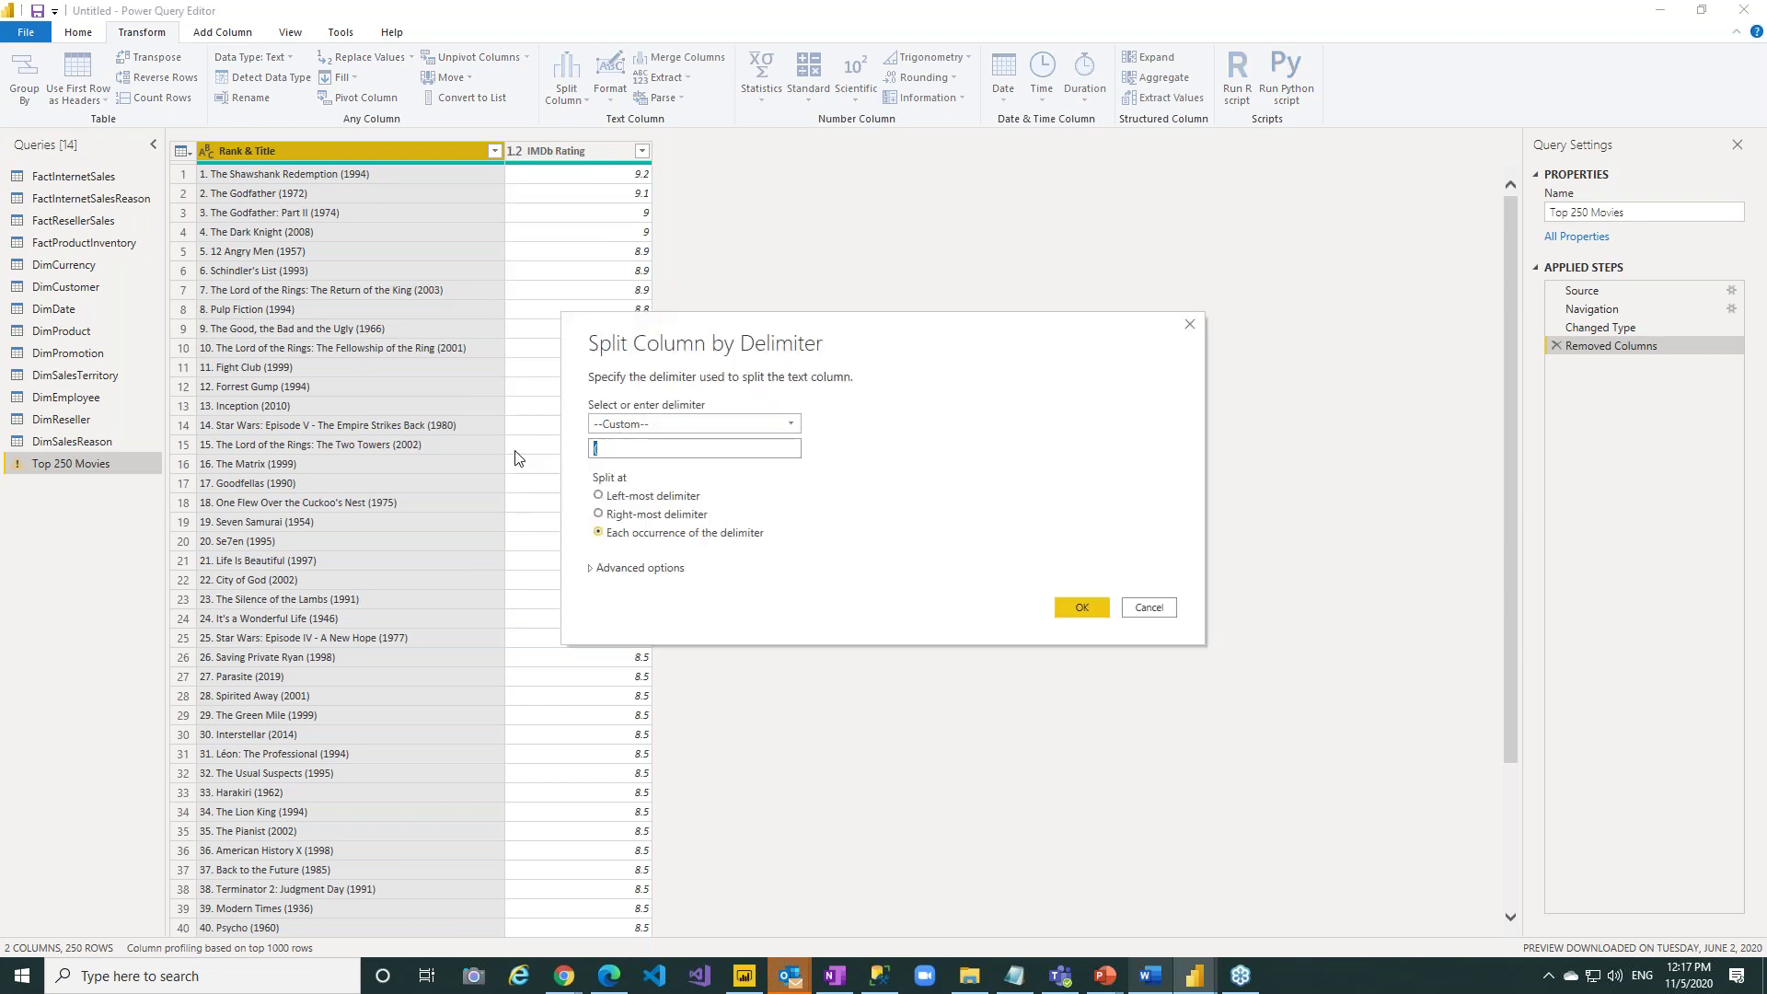
text(.)
click(614, 498)
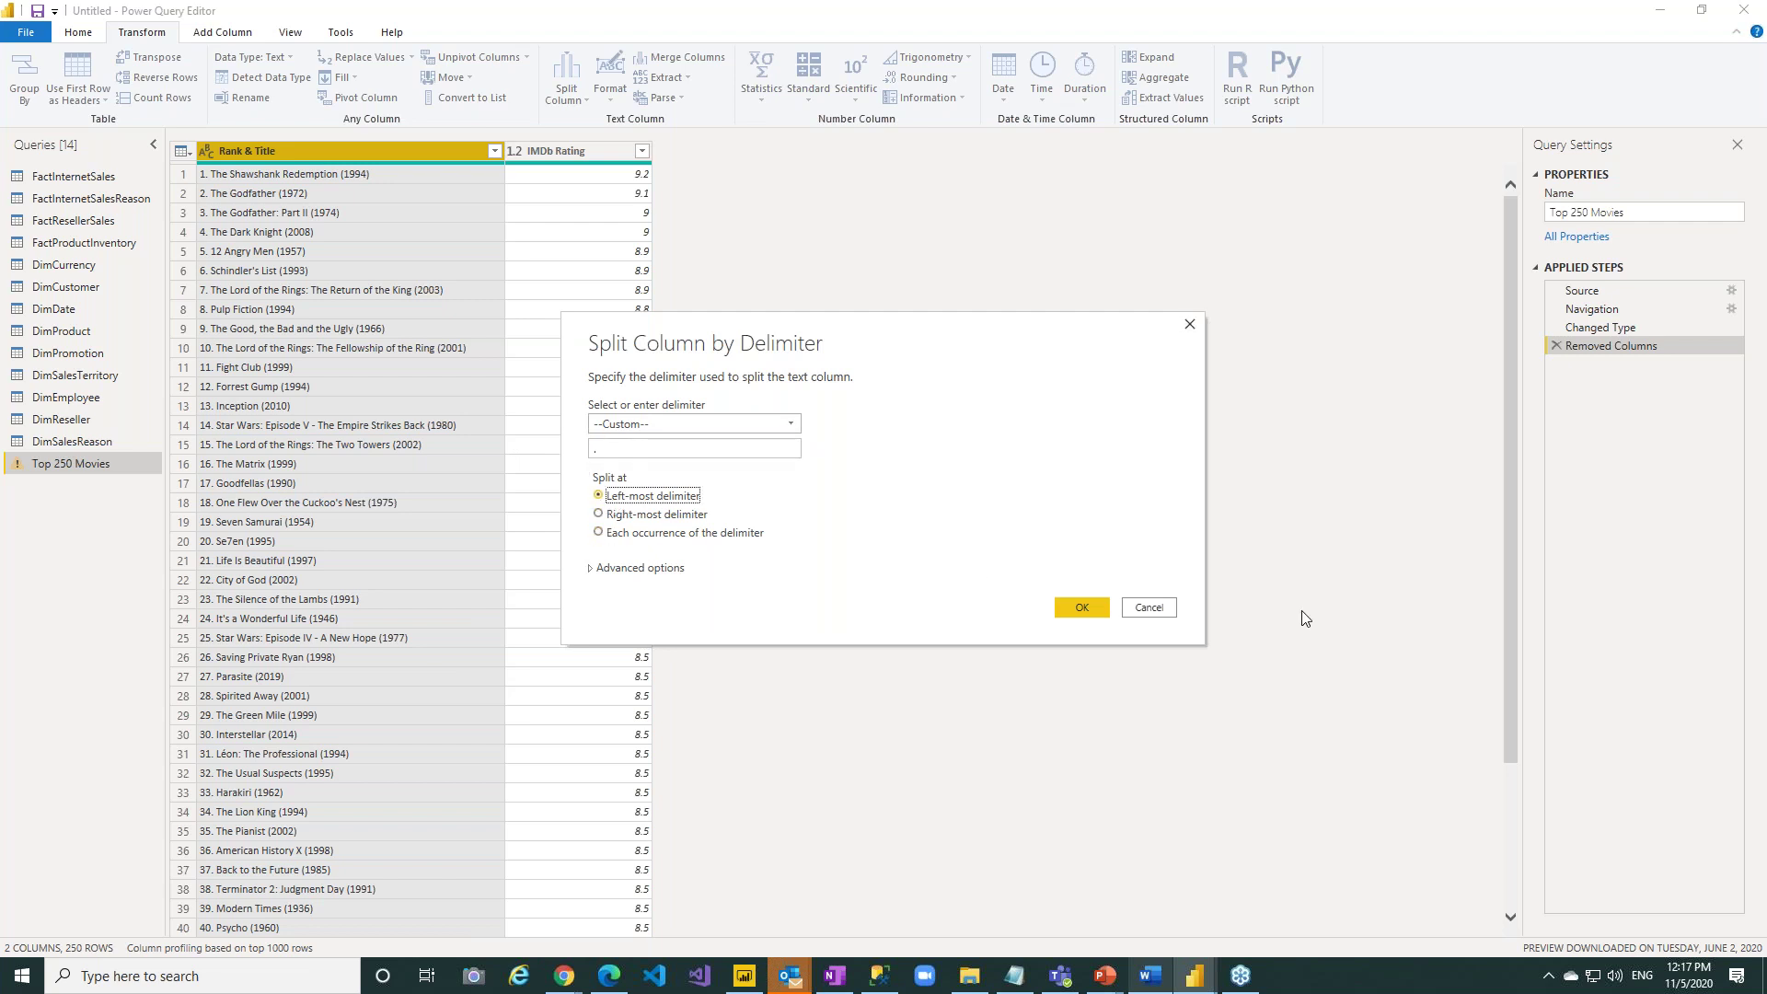
click(1068, 606)
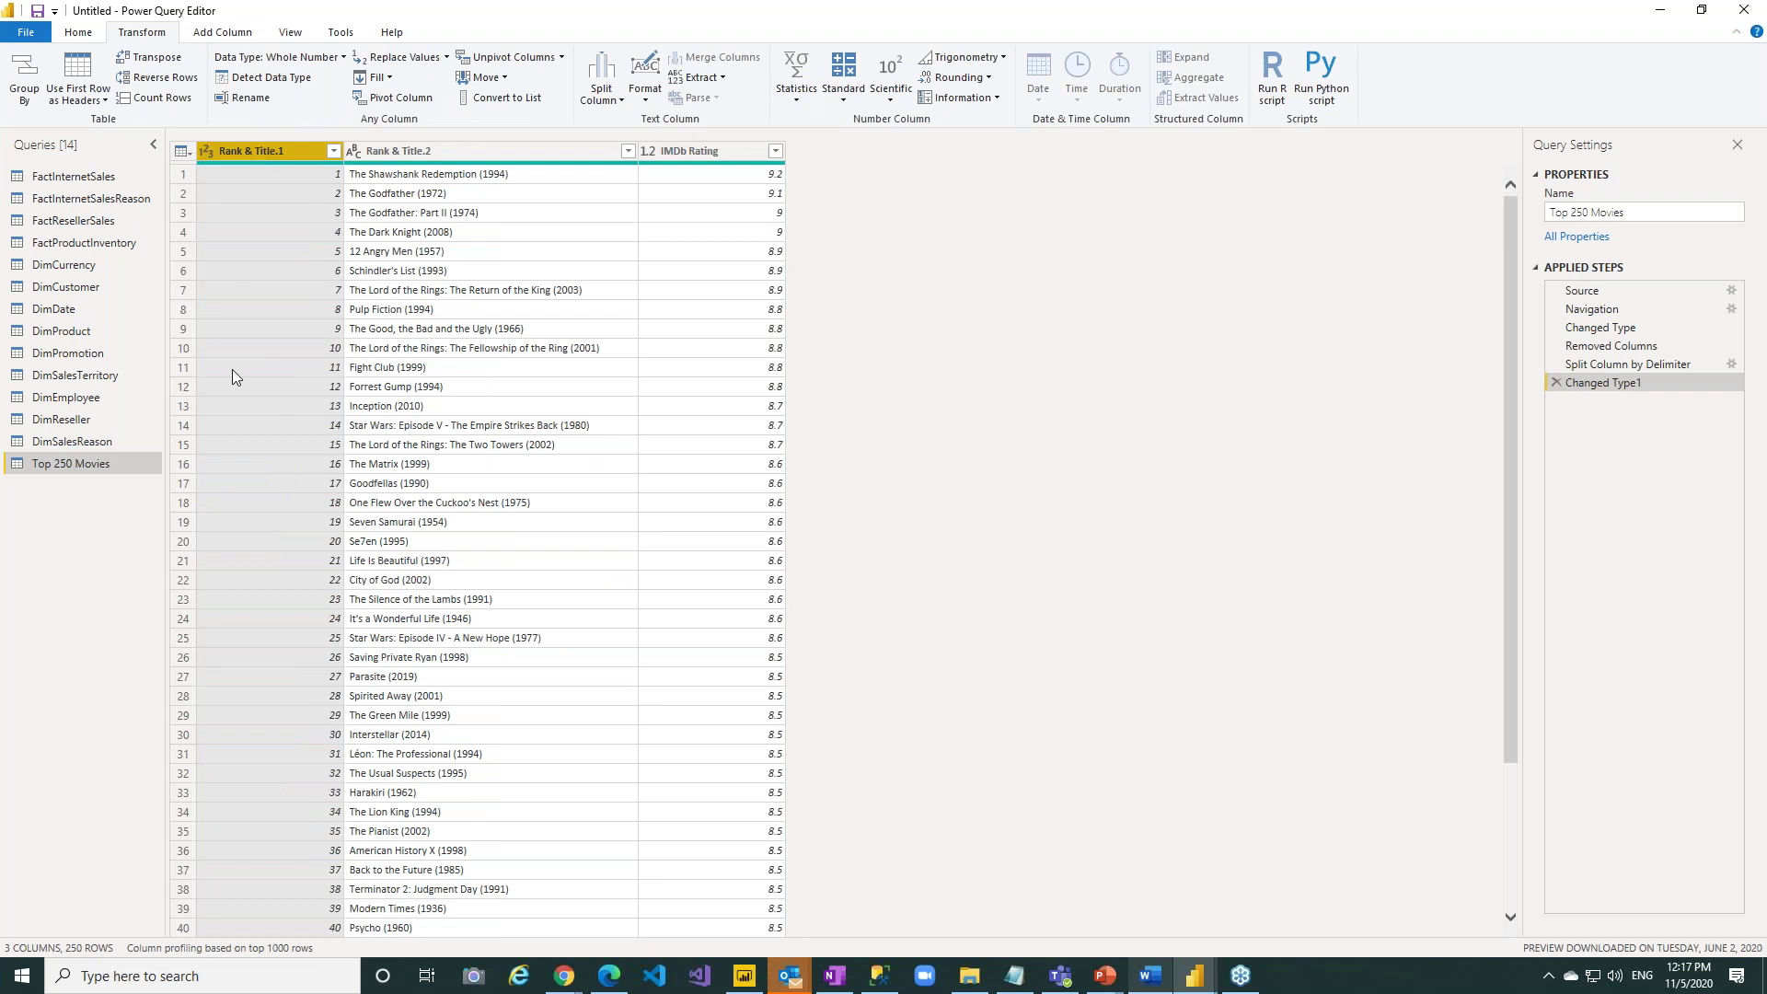
Rename the Rank & Title.1 column as Rank.
right_click(245, 150)
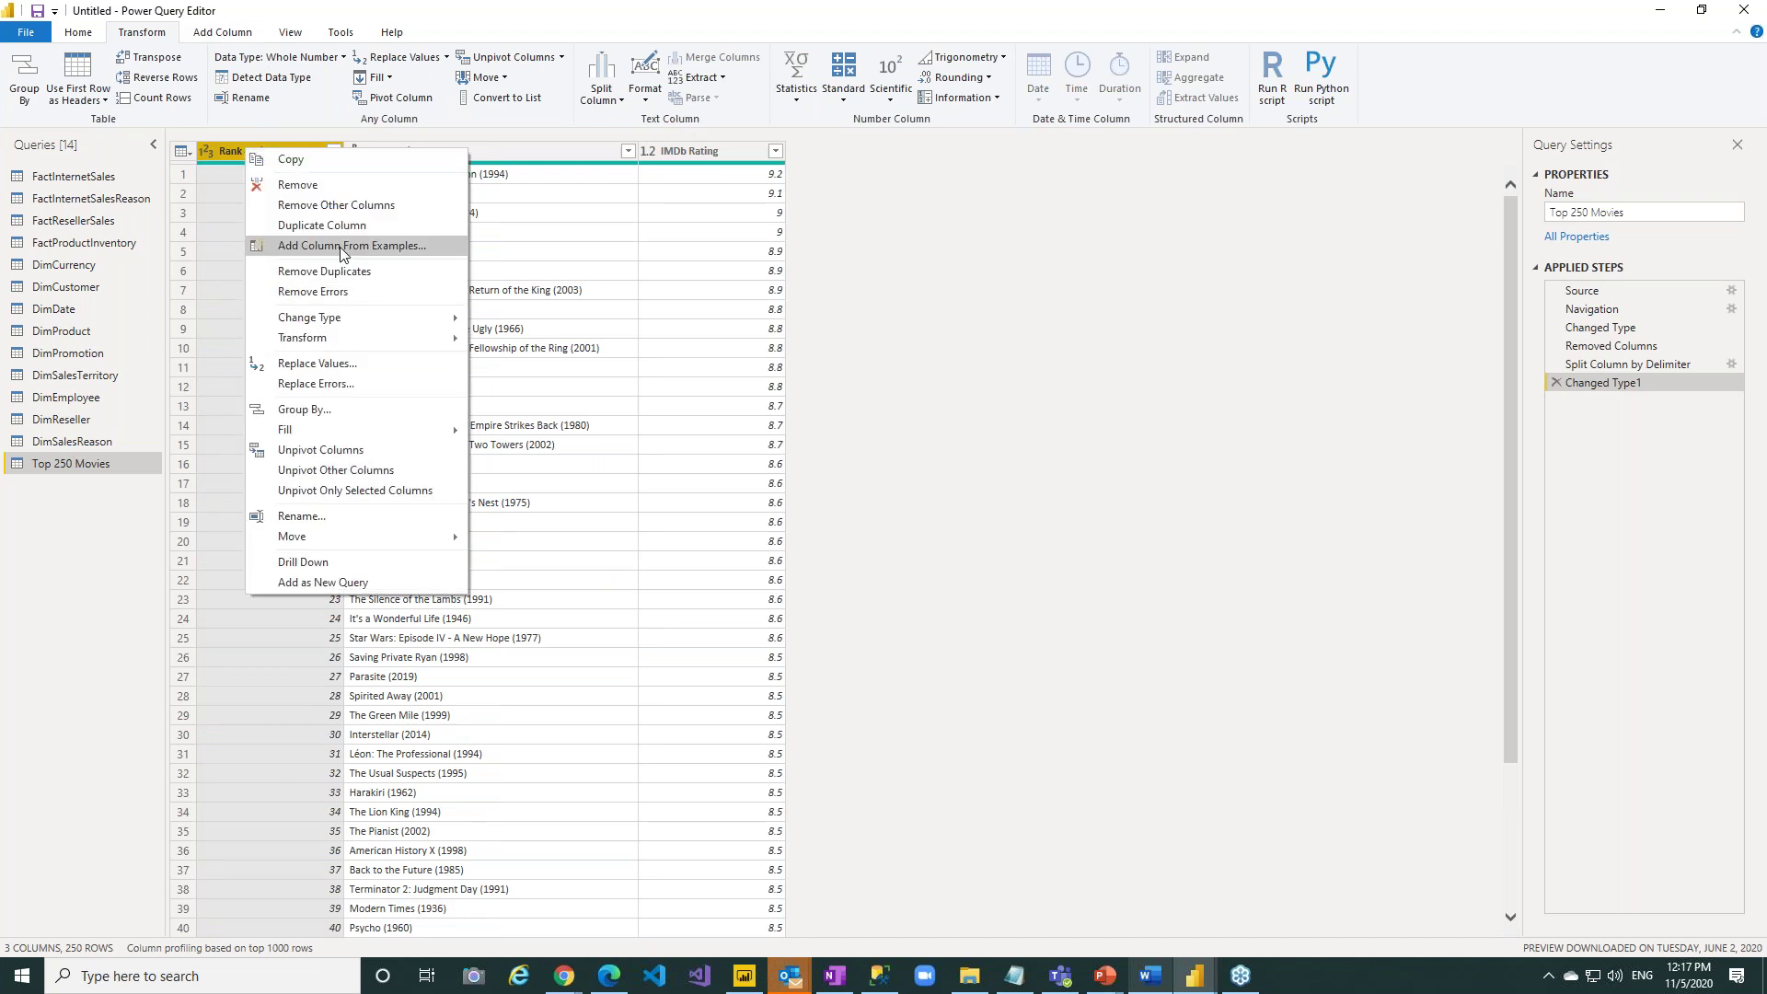
click(345, 517)
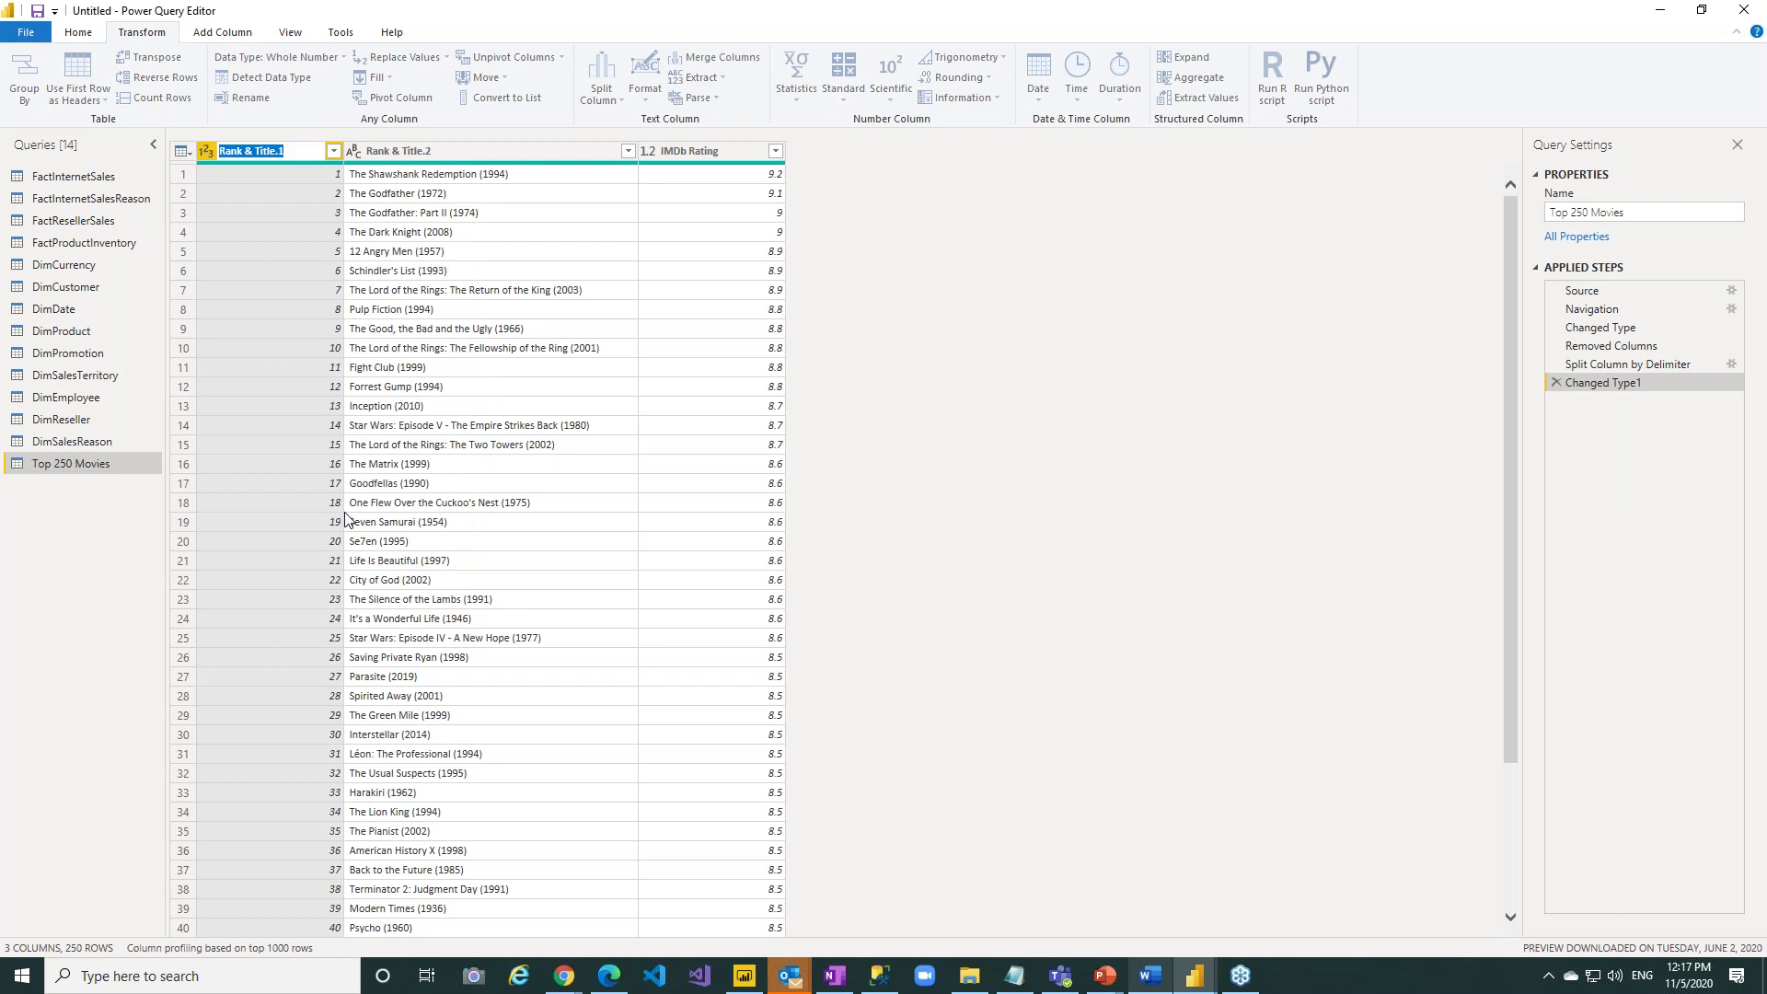
text(Rank)
key(Return)
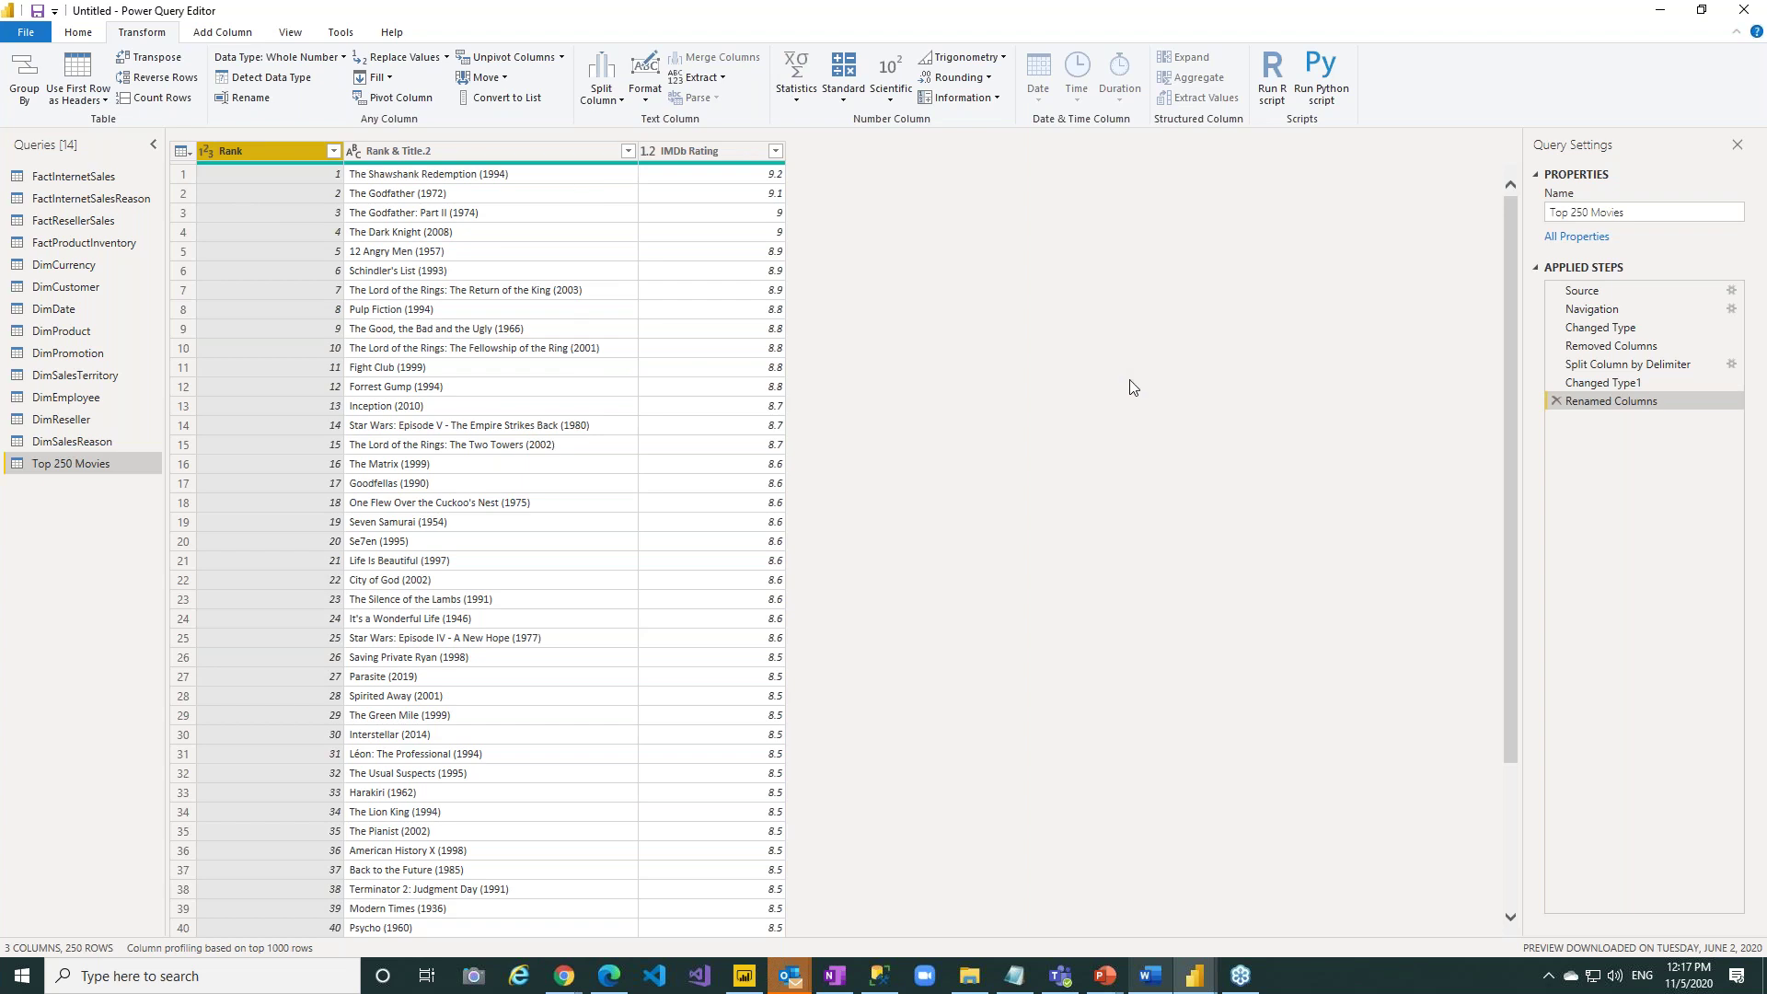
Split the Rank & Title.2 column by a custom "(" delimiter at the left-most occurrence only.
click(469, 173)
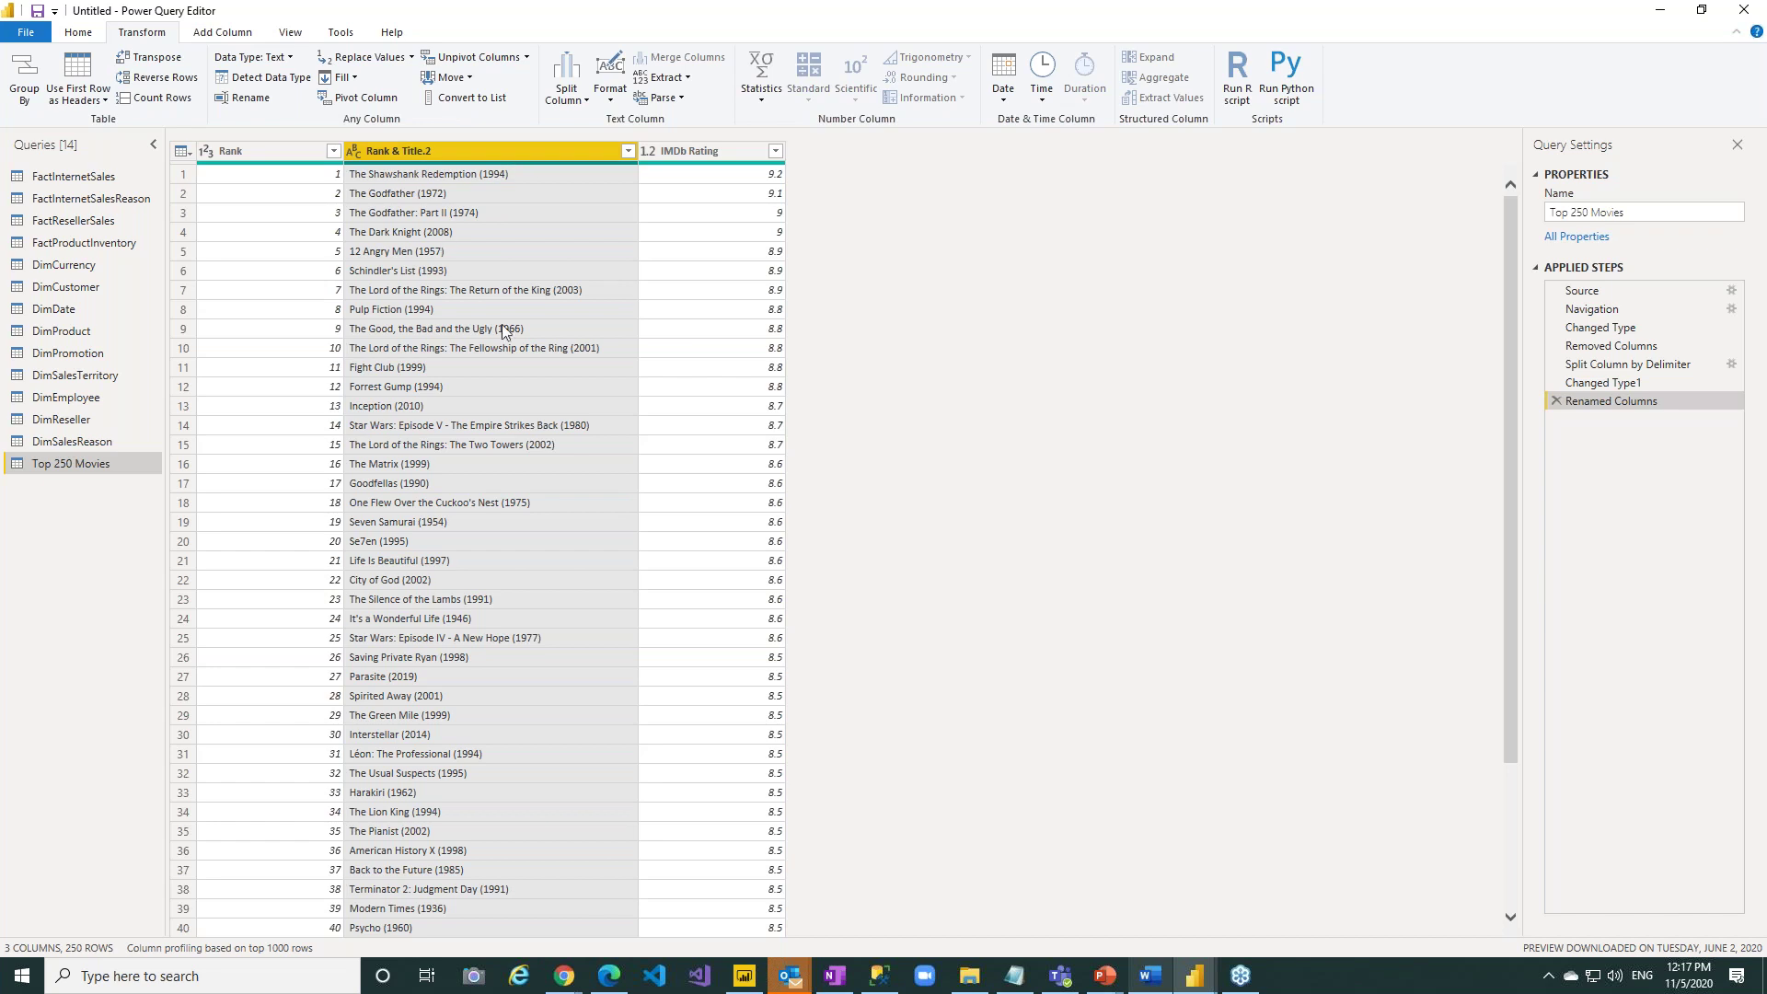
right_click(455, 152)
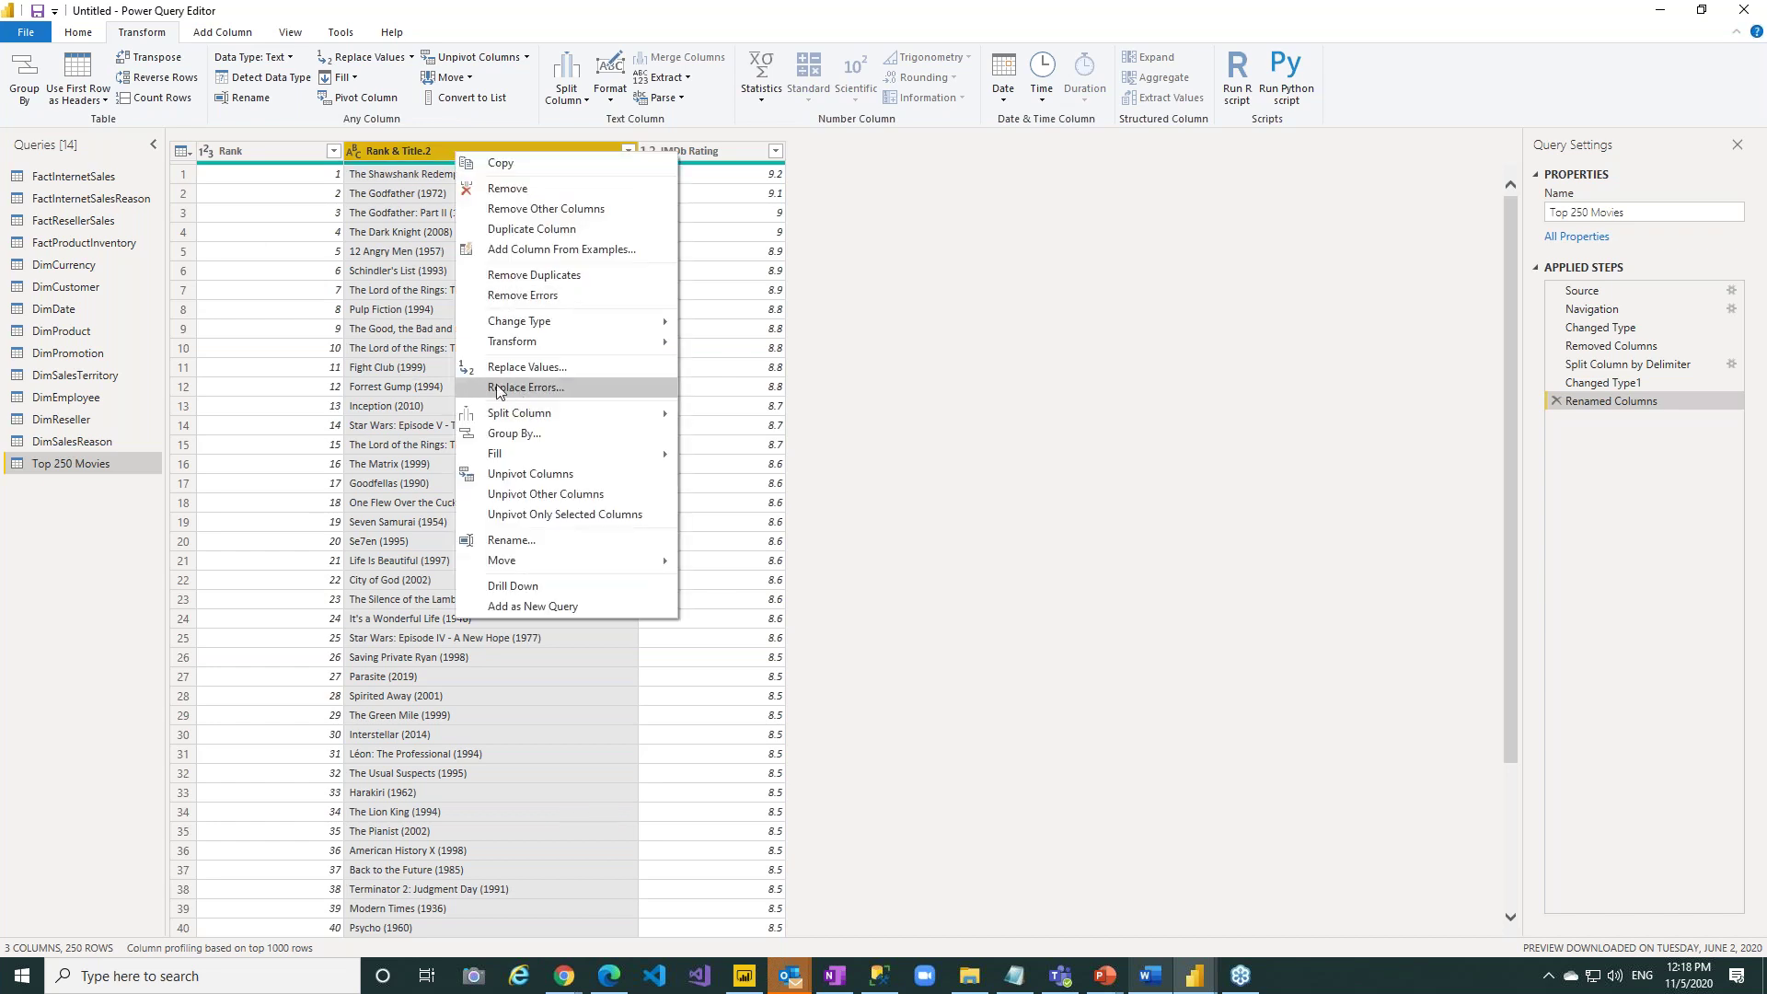
mouse_move(563, 422)
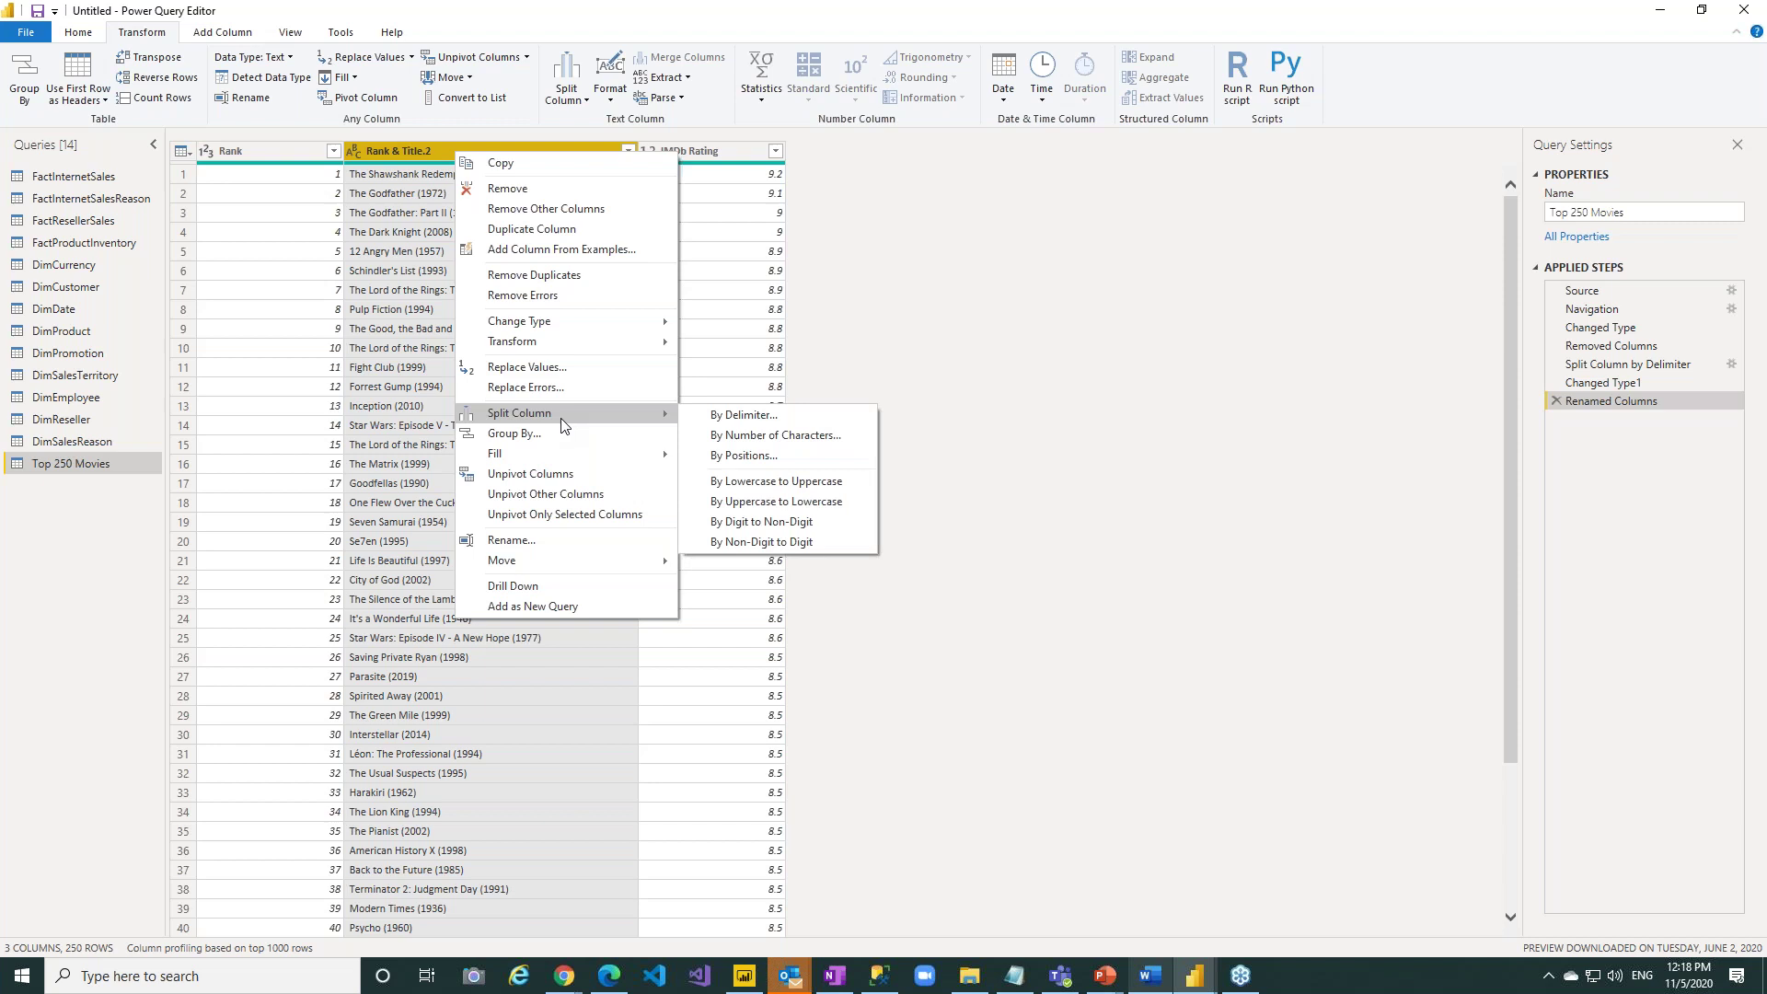
click(732, 415)
click(643, 451)
text(()
click(630, 496)
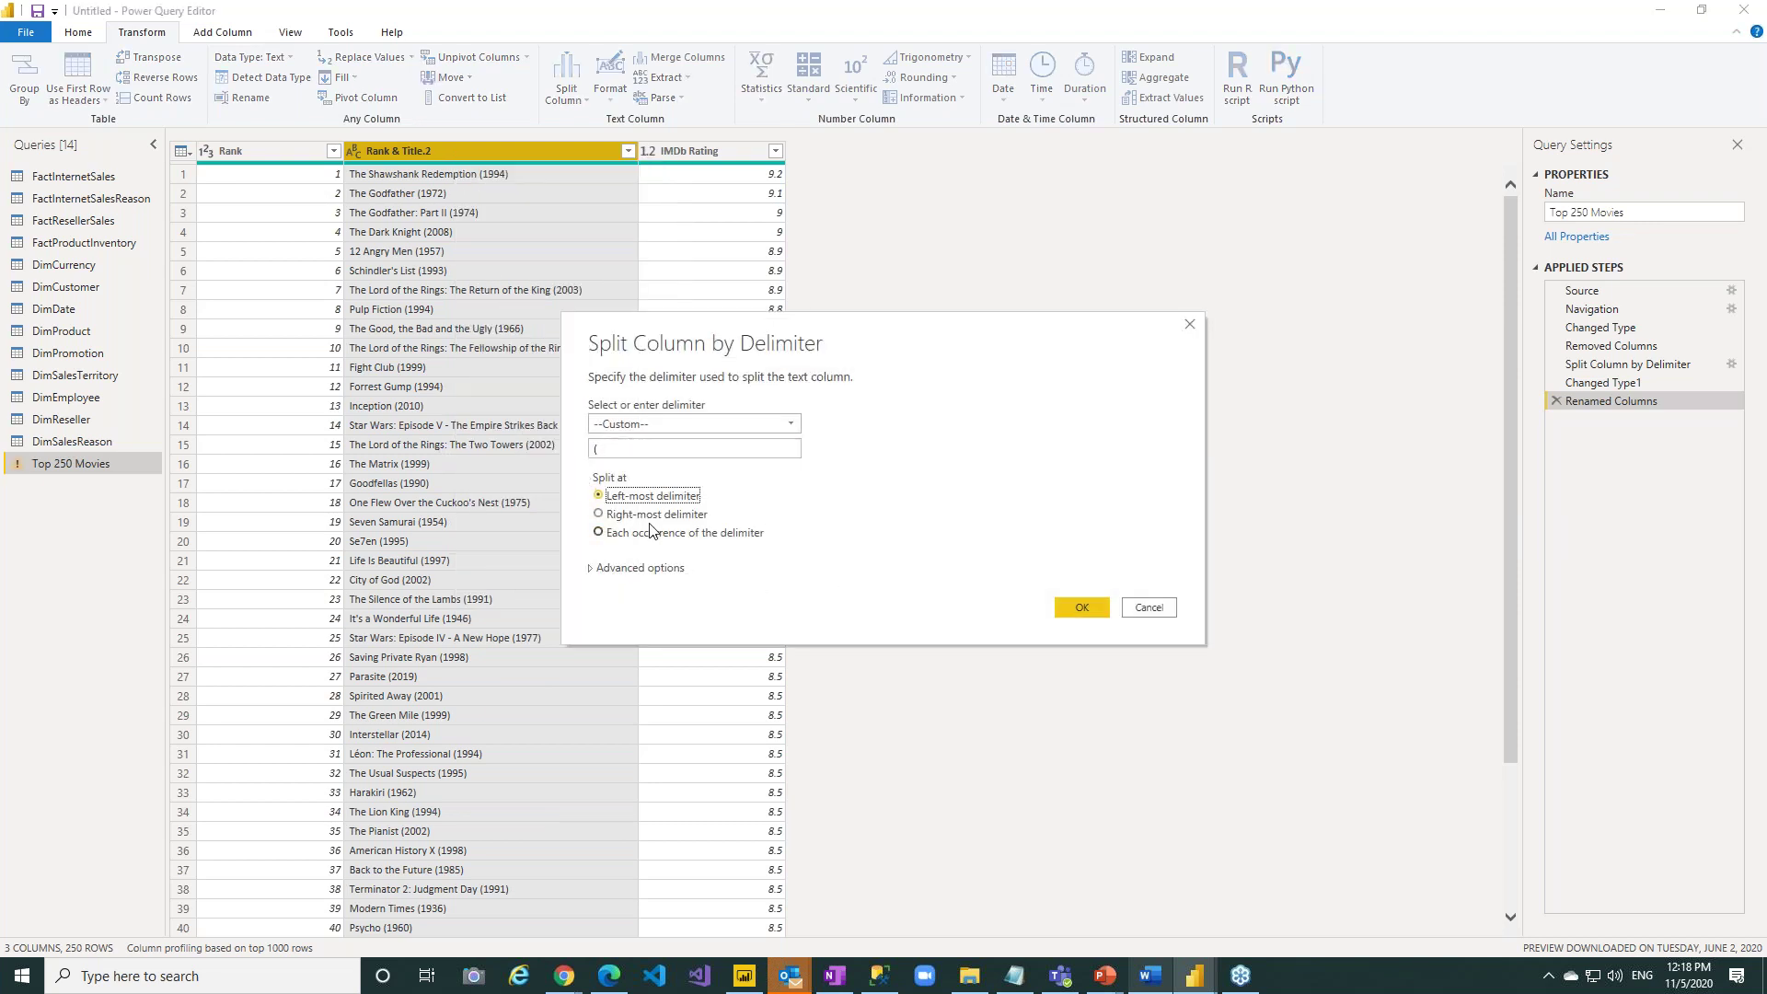
click(1078, 607)
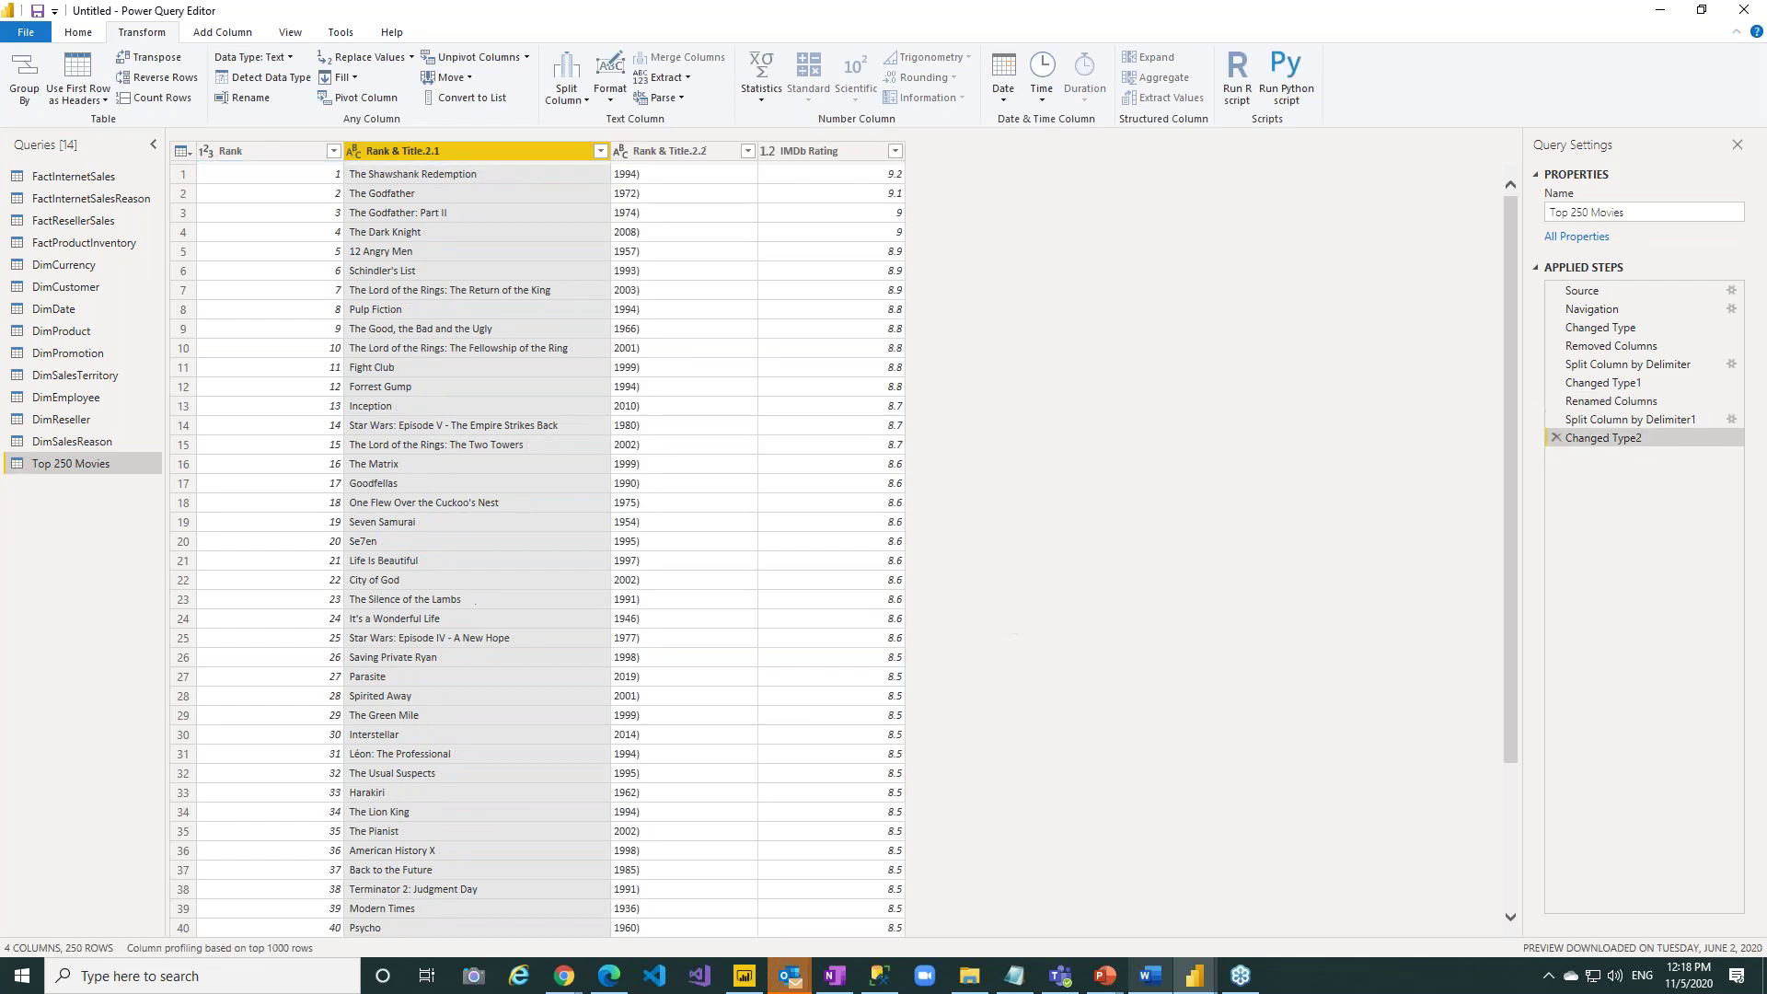
Rename the Rank & Title.2.2 column as Year.
click(703, 181)
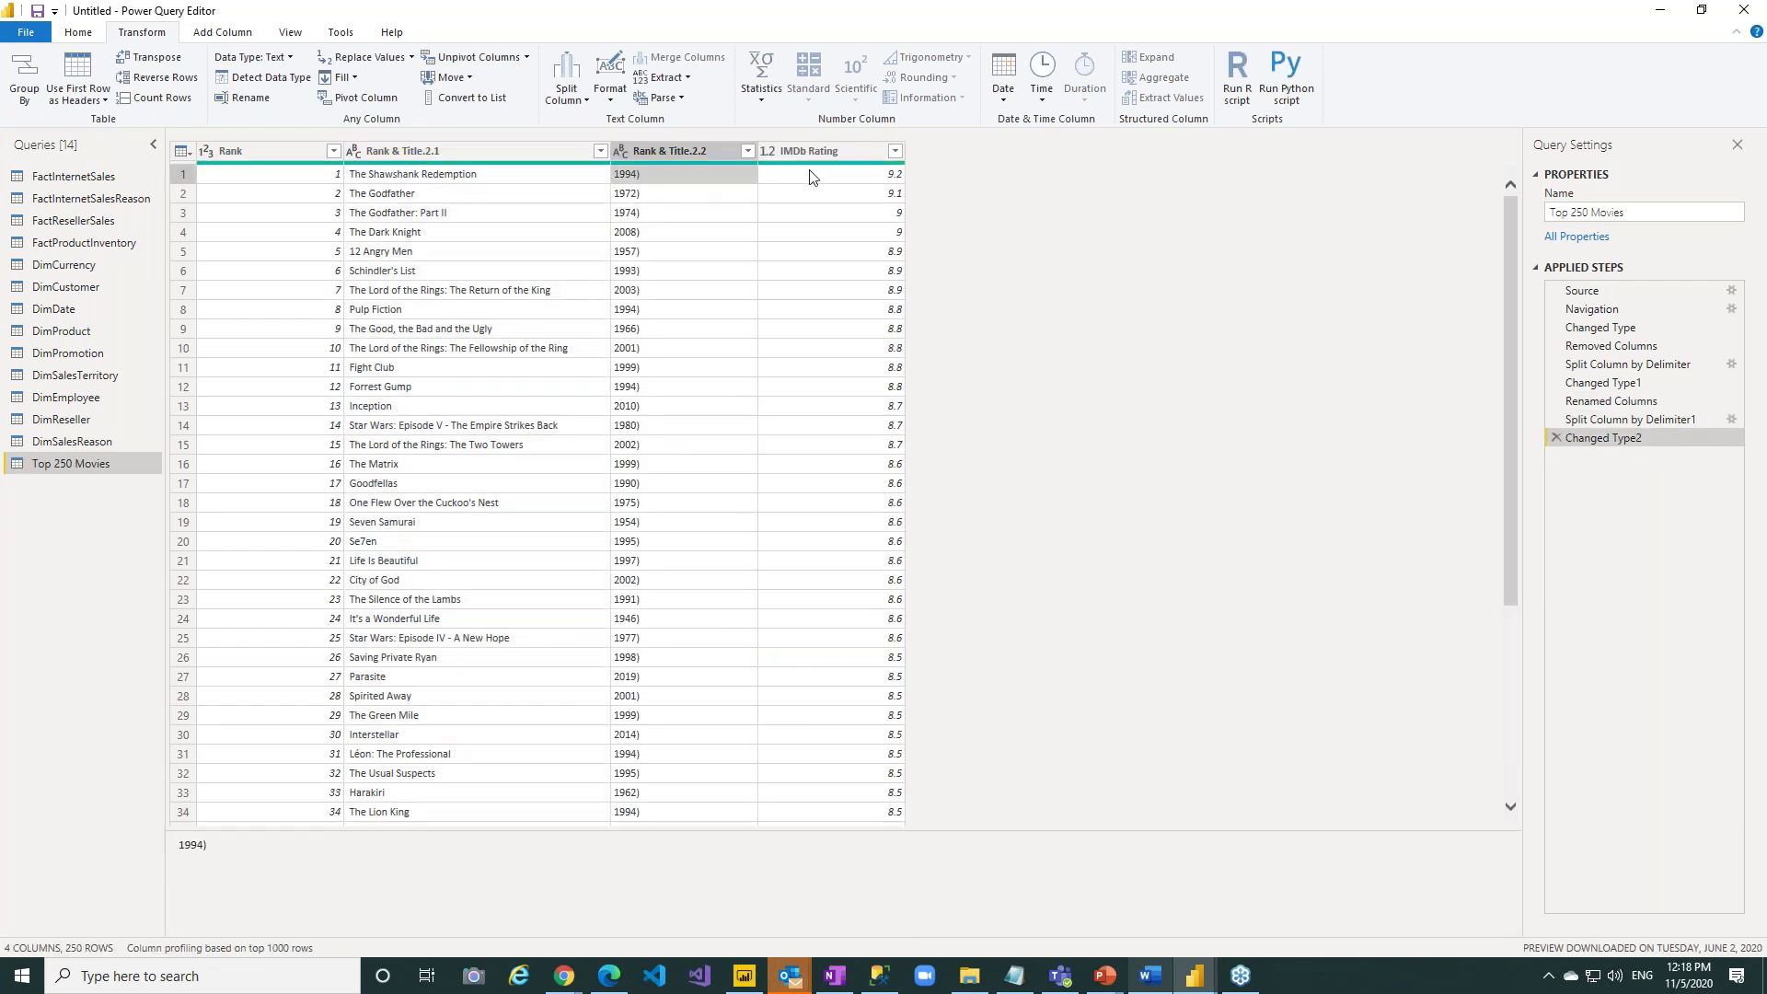
click(659, 150)
right_click(657, 151)
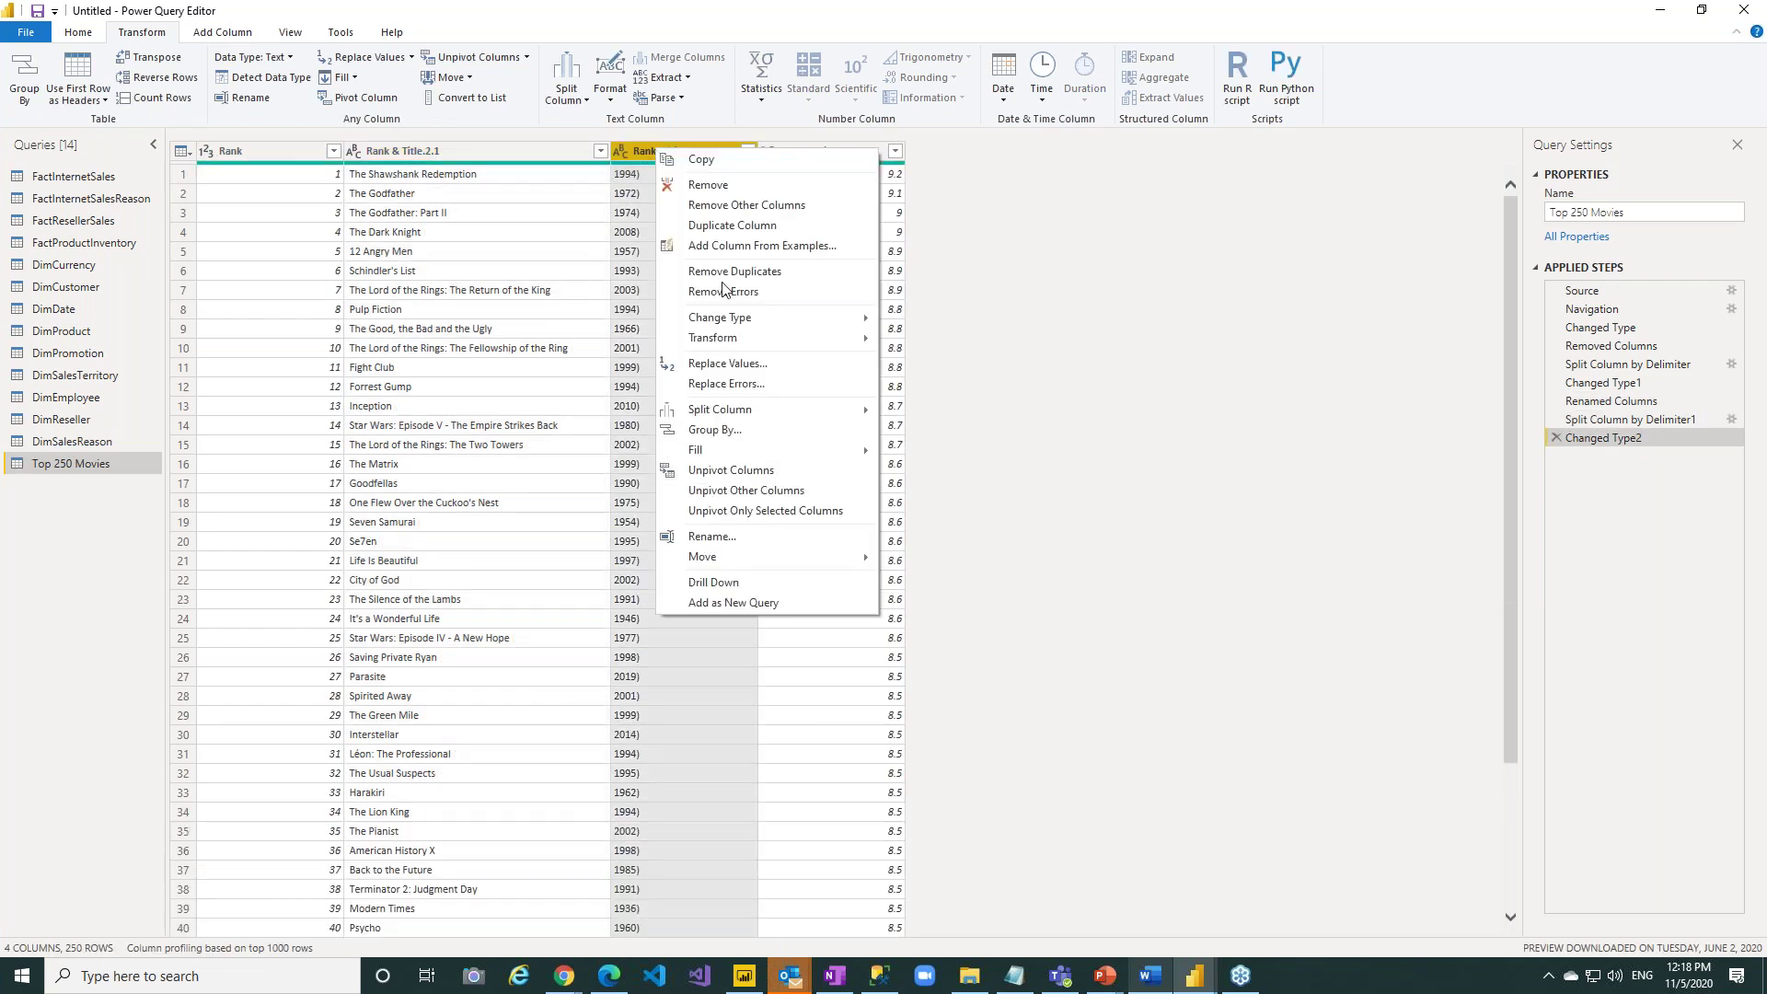
click(731, 543)
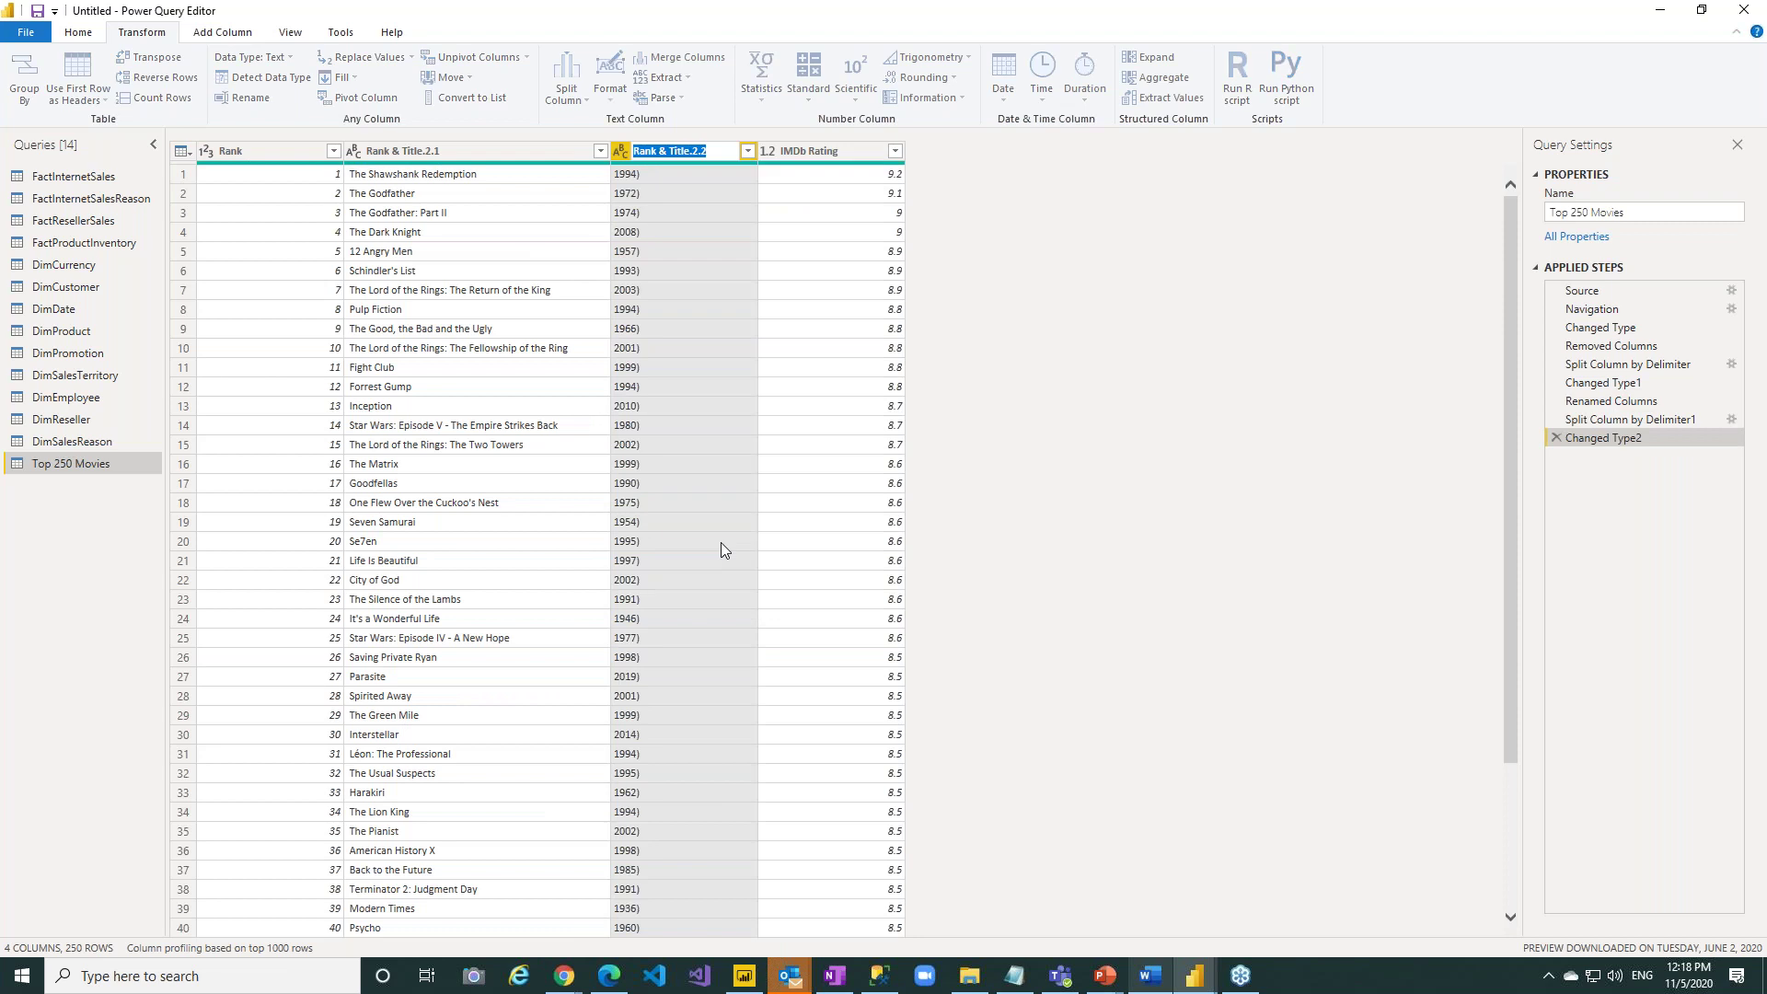
text(Year)
key(Return)
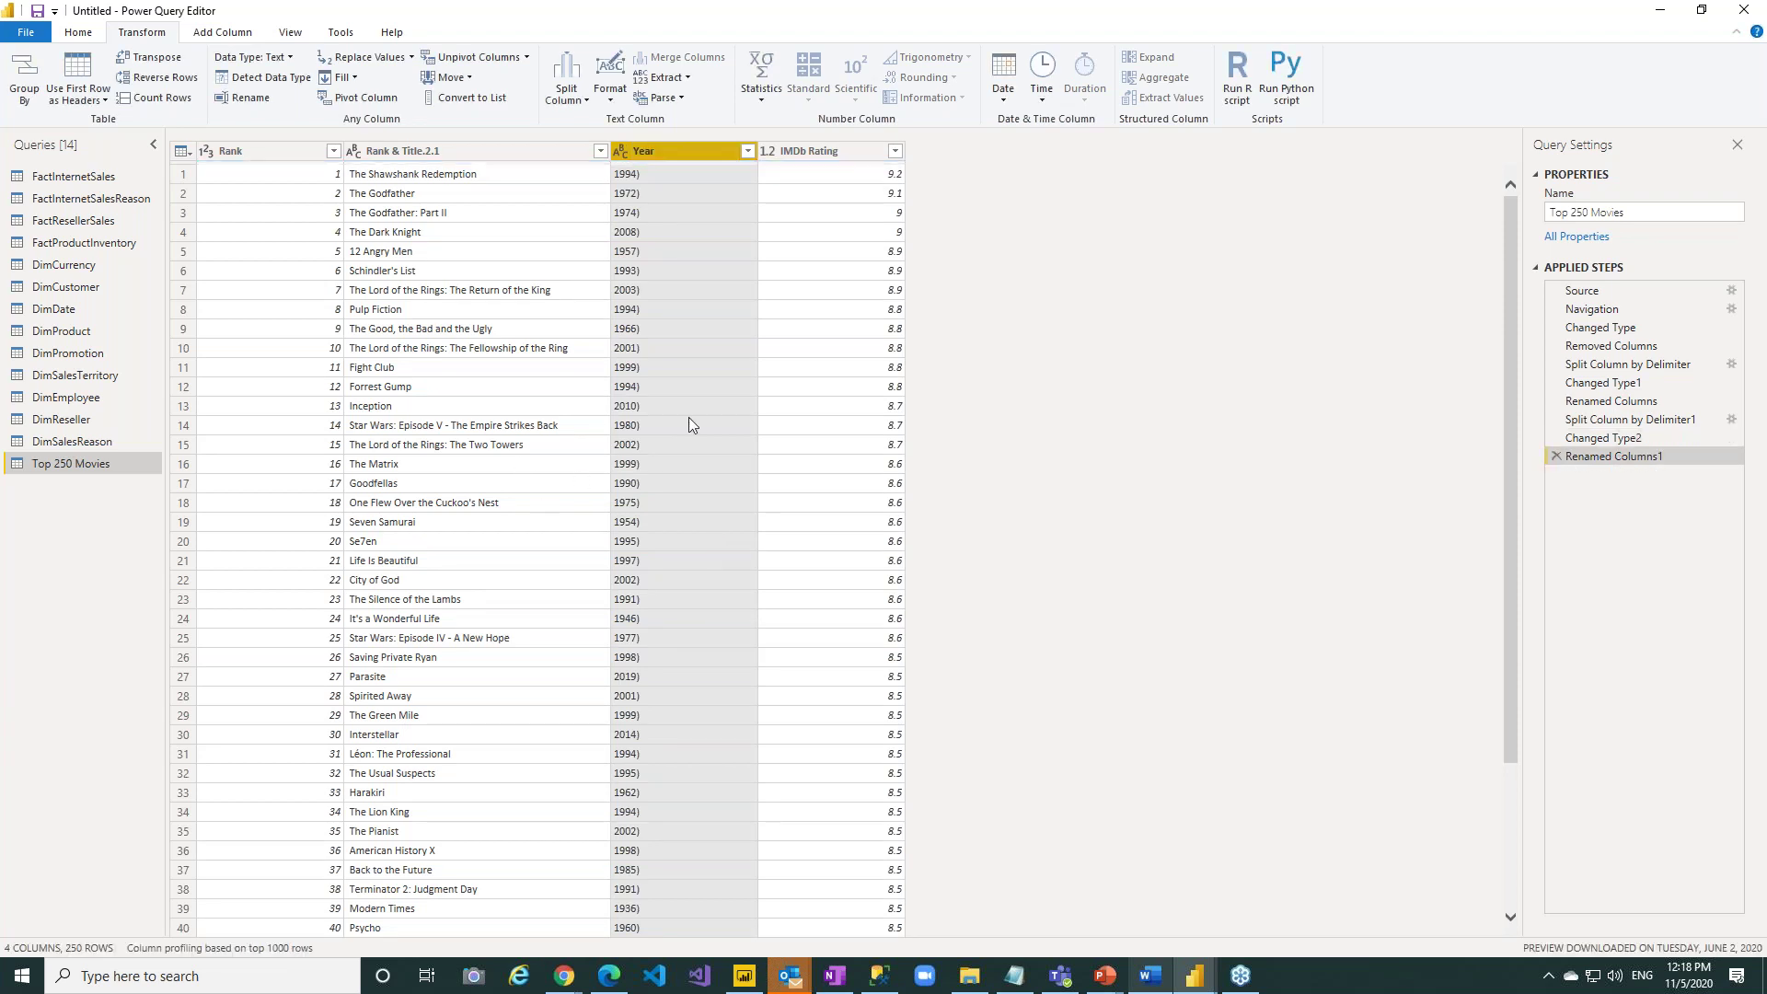
Replace the closing parenthesis ")" with an empty value throughout the Year column.
click(637, 192)
click(653, 174)
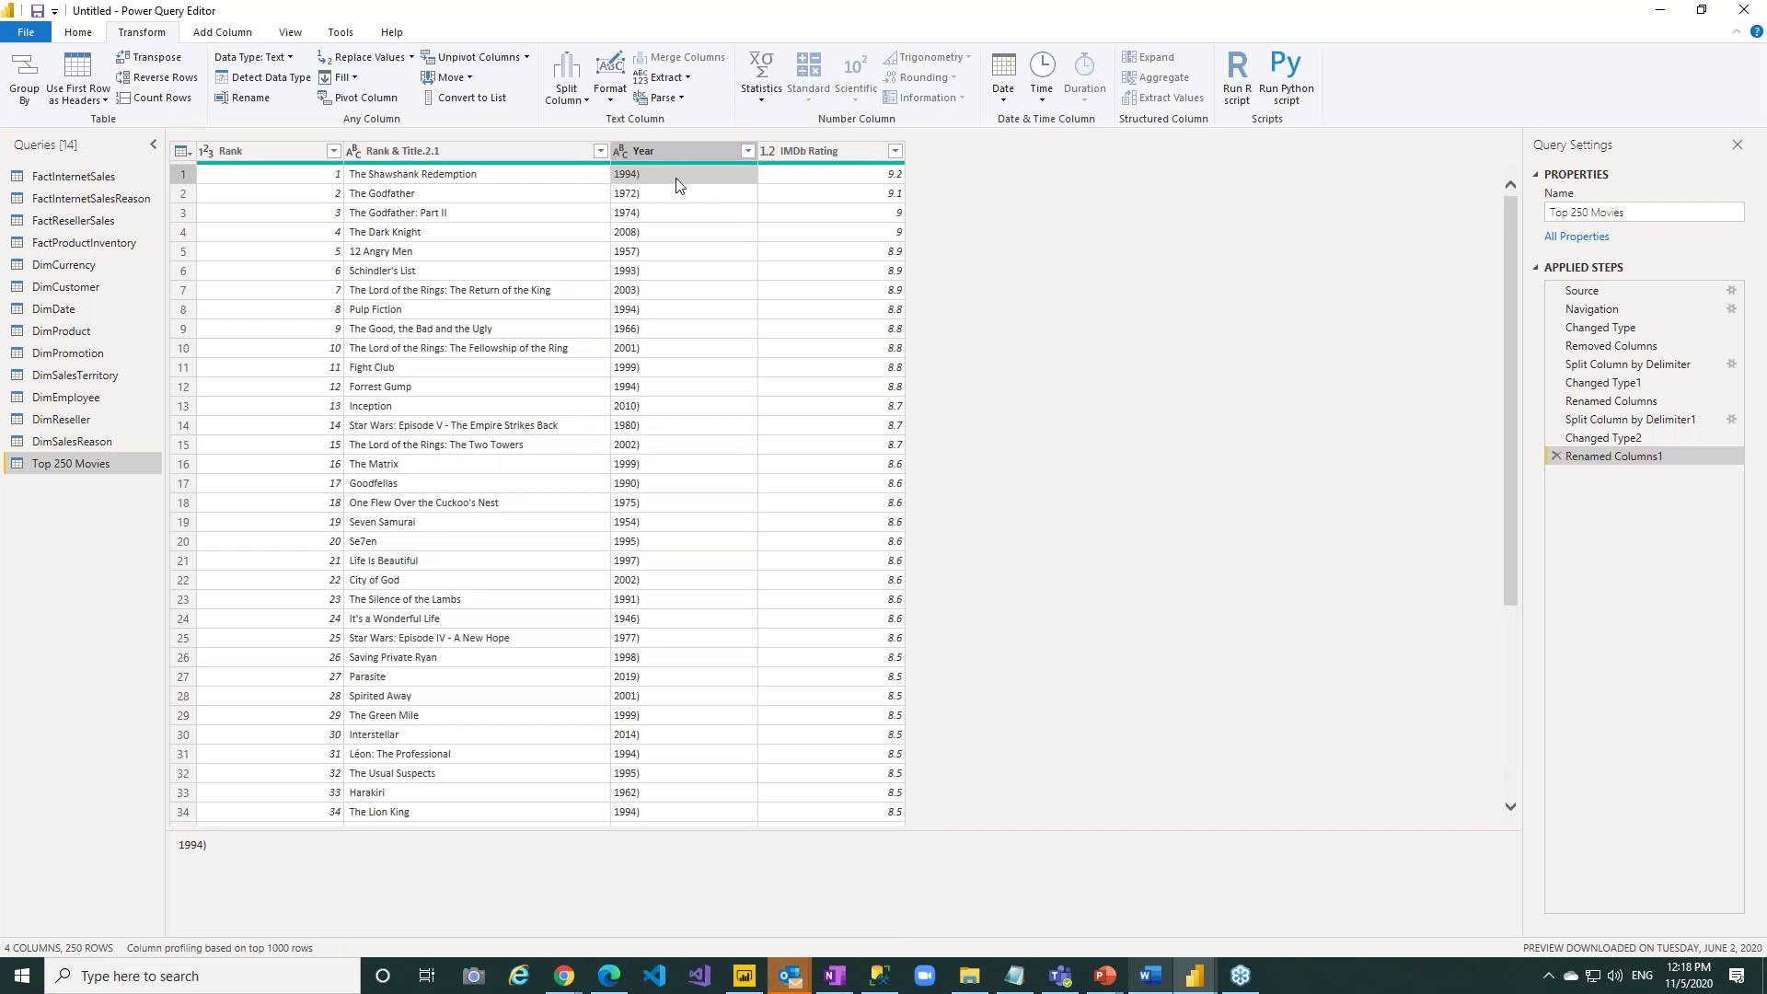
right_click(639, 177)
click(652, 154)
right_click(651, 153)
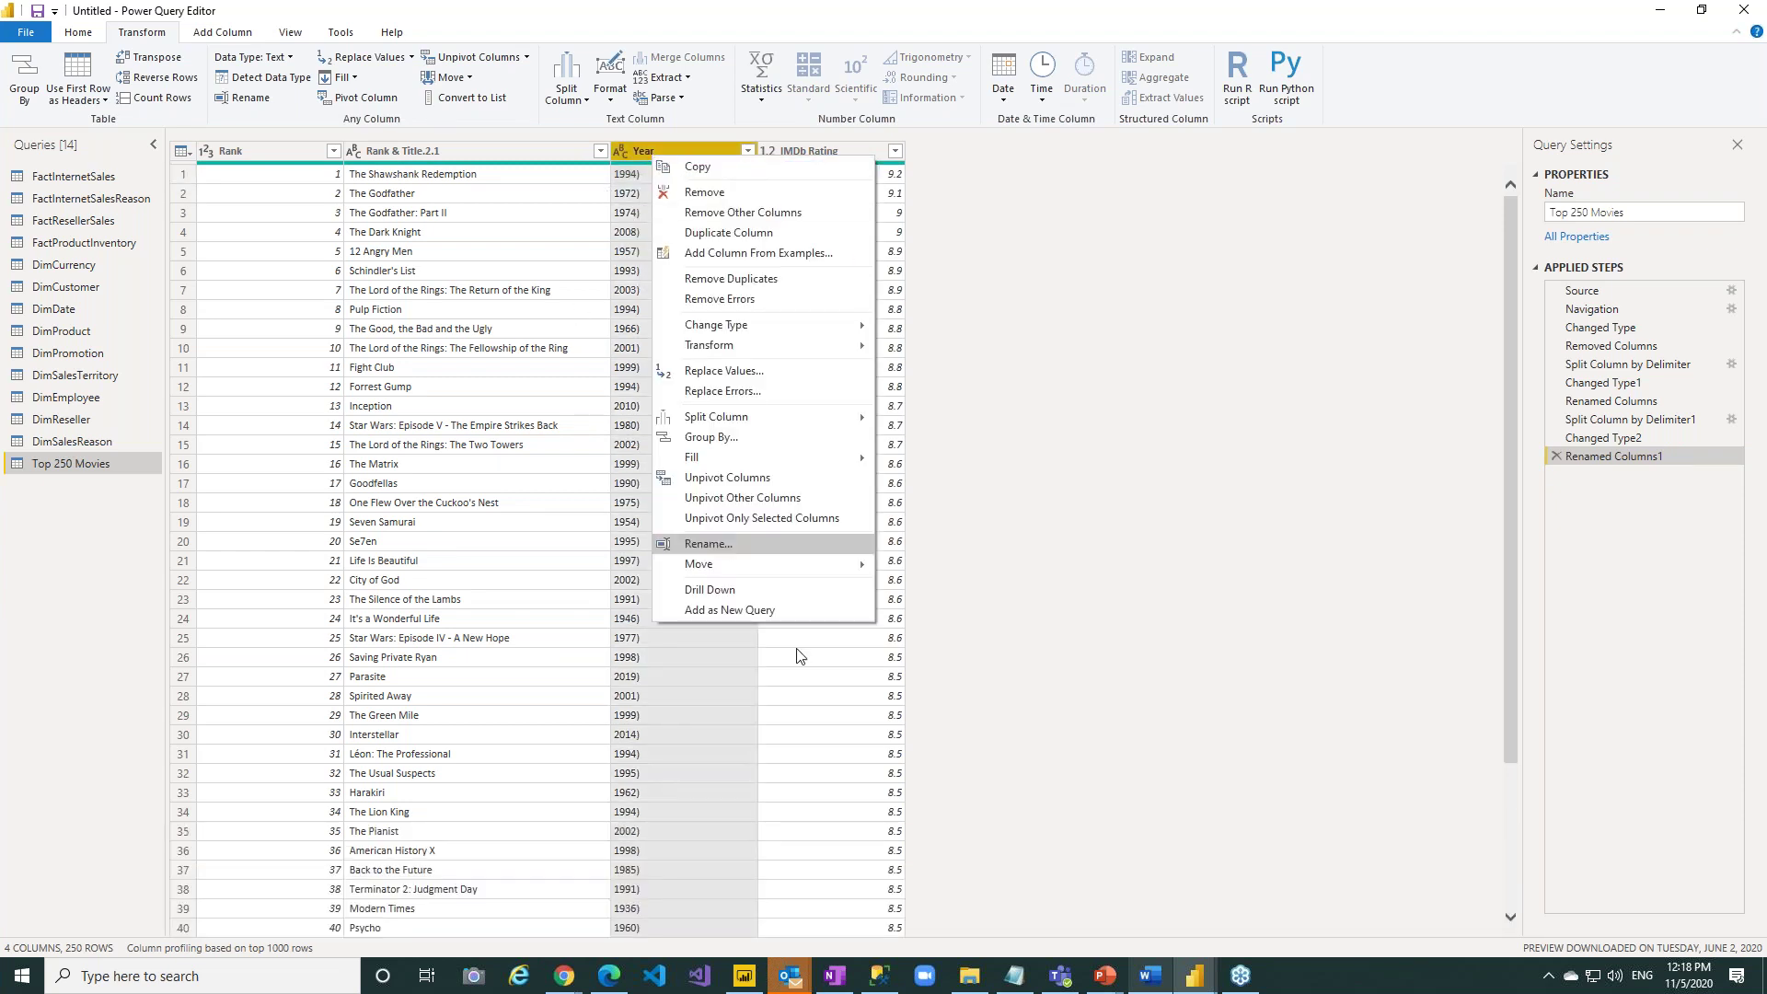
click(722, 372)
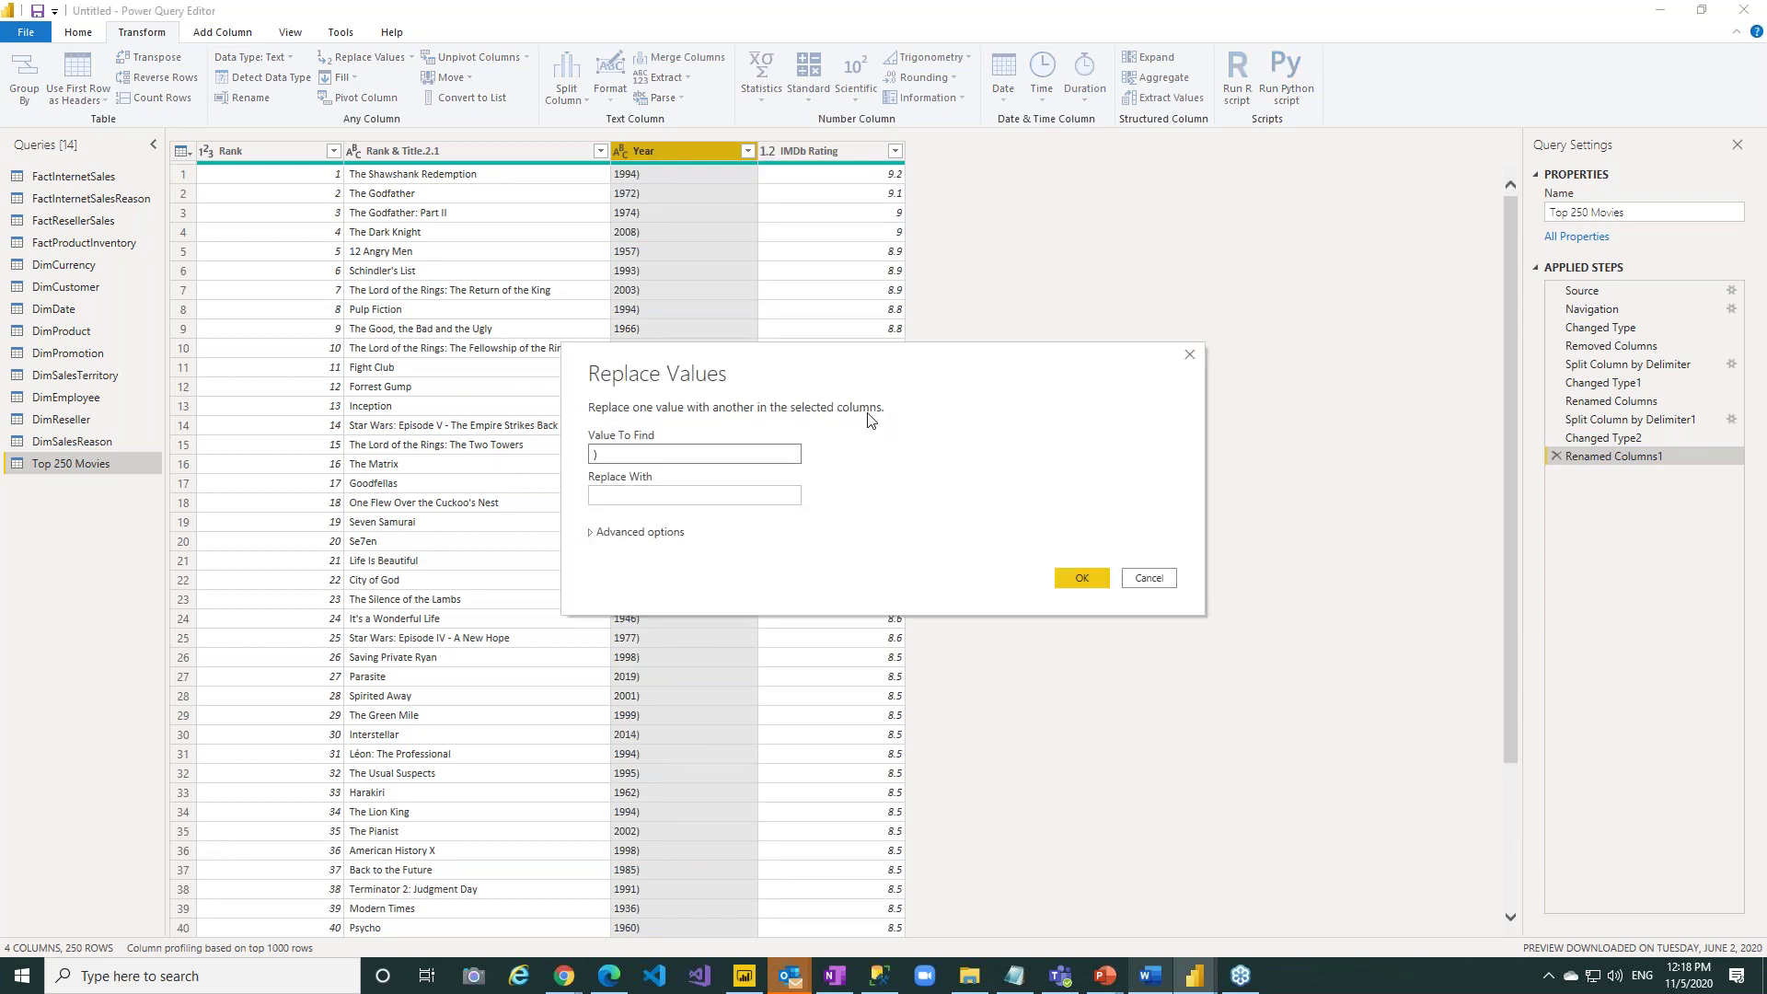
click(648, 489)
click(1083, 579)
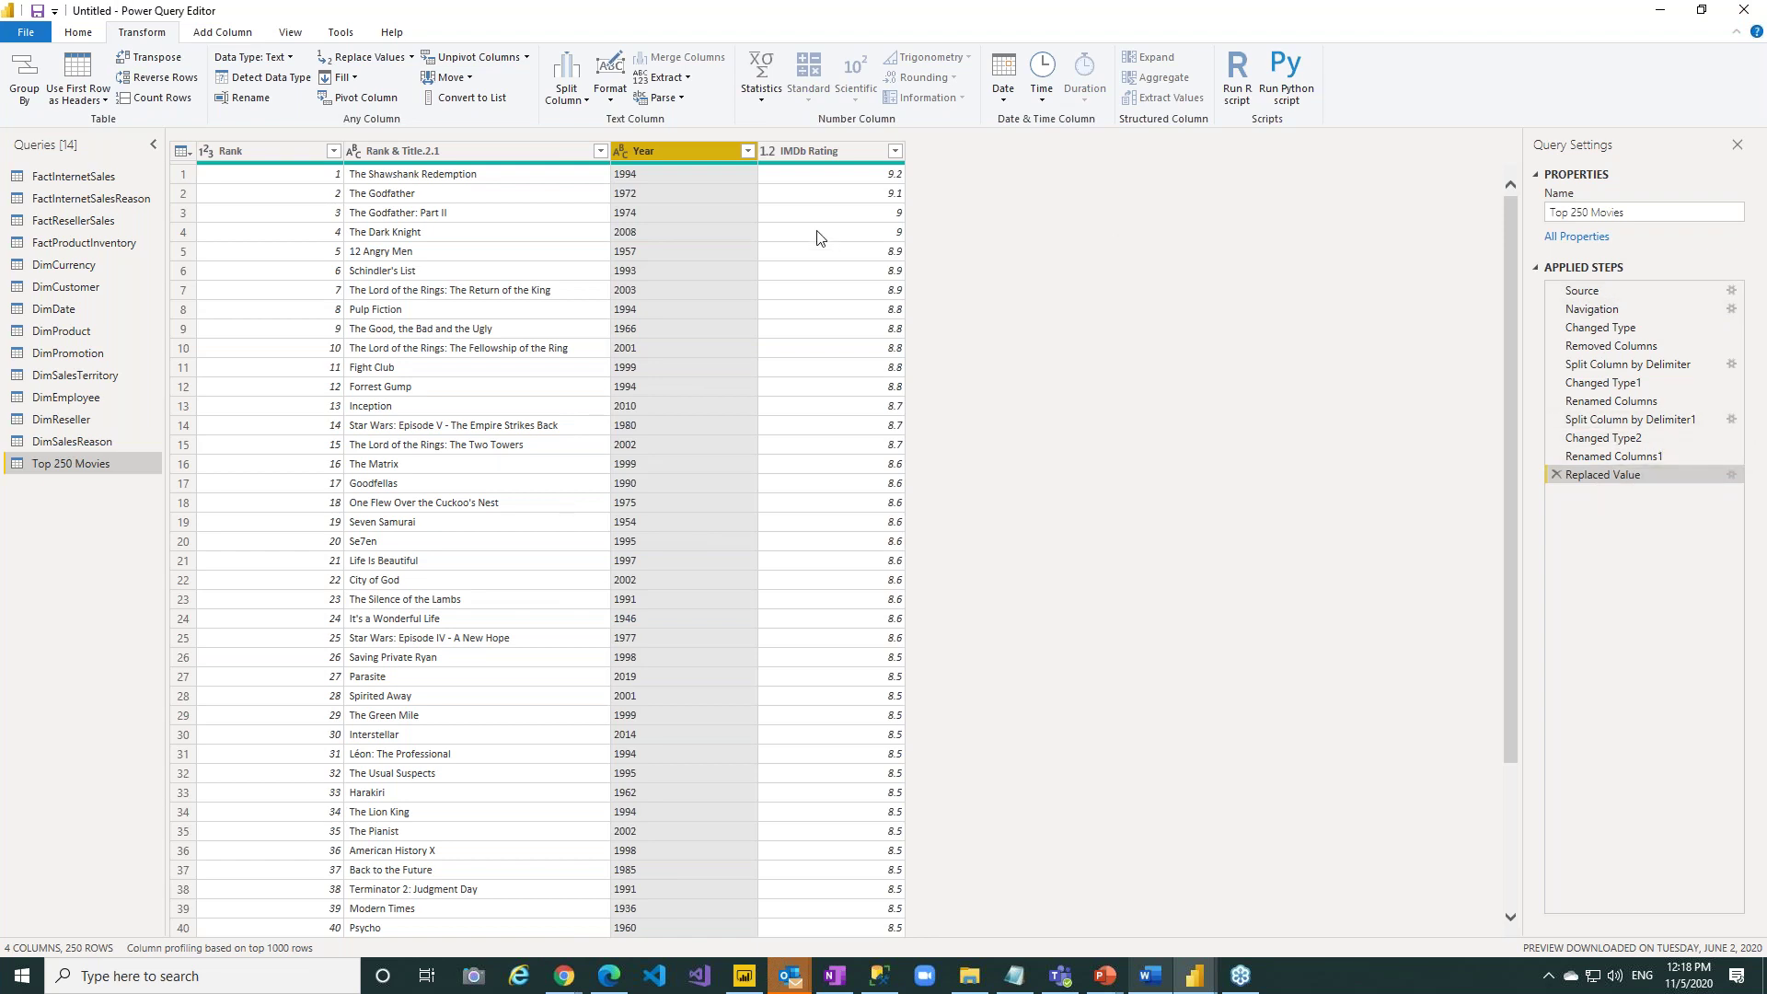
Apply the query changes and close the Power Query Editor.
click(74, 33)
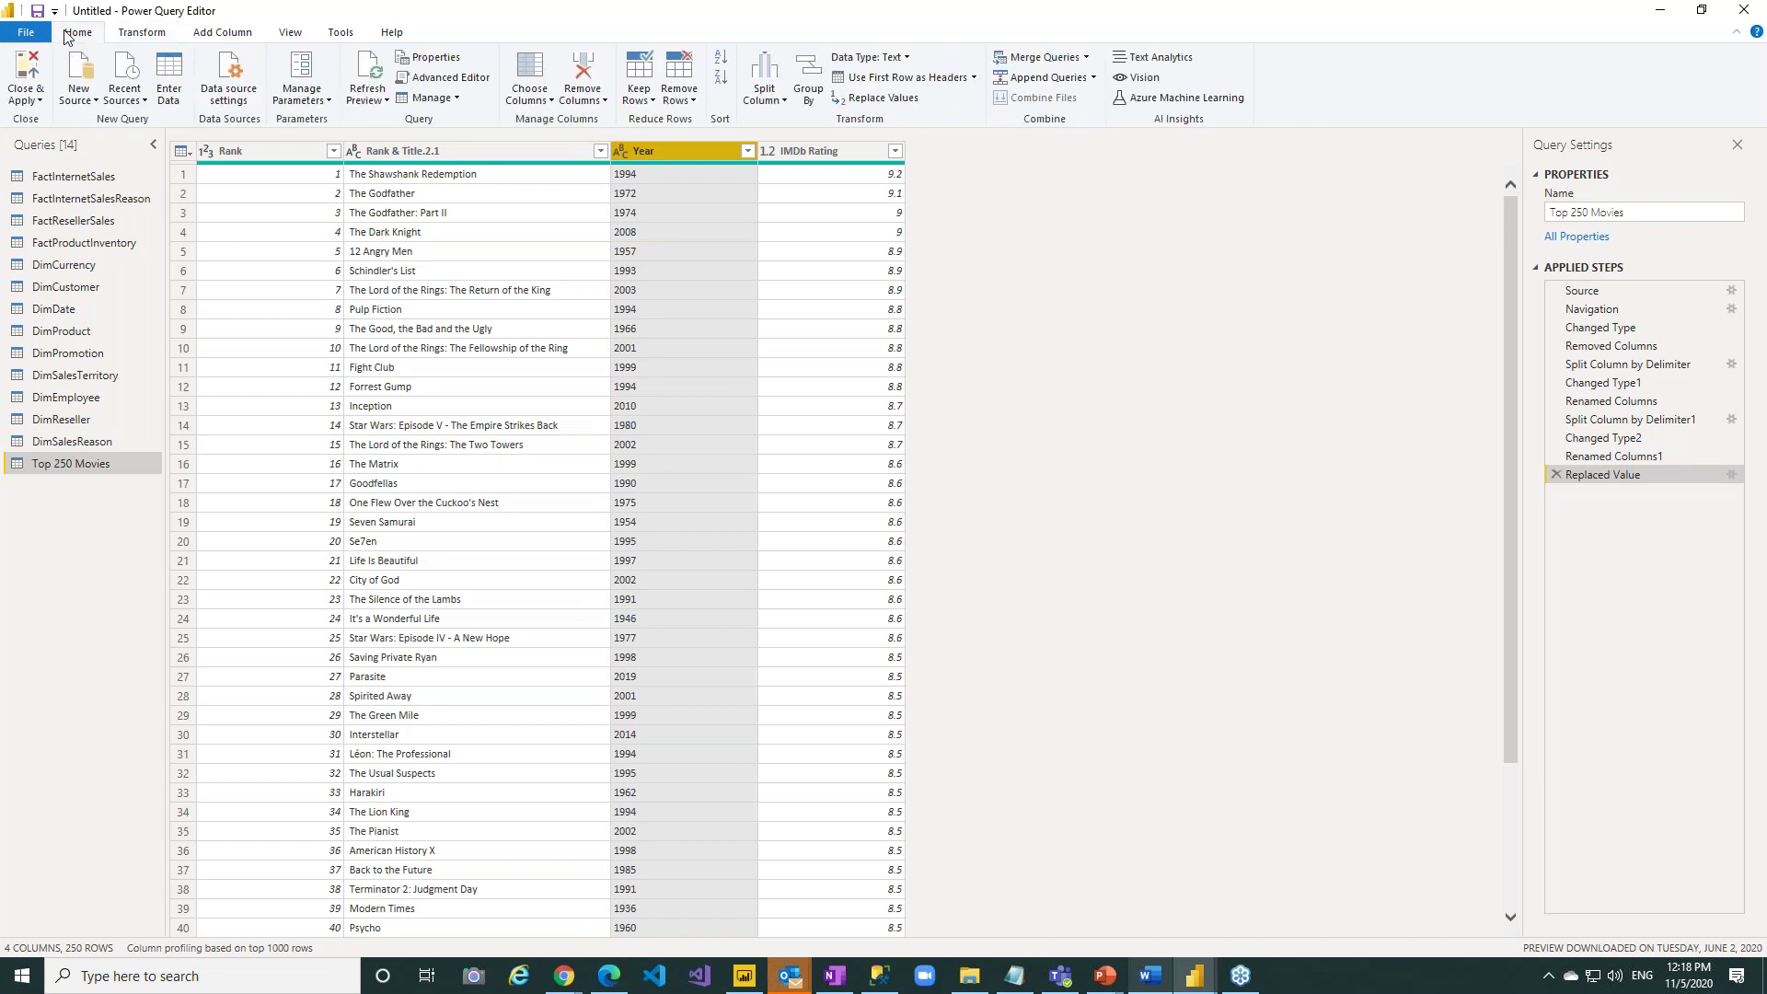
click(7, 70)
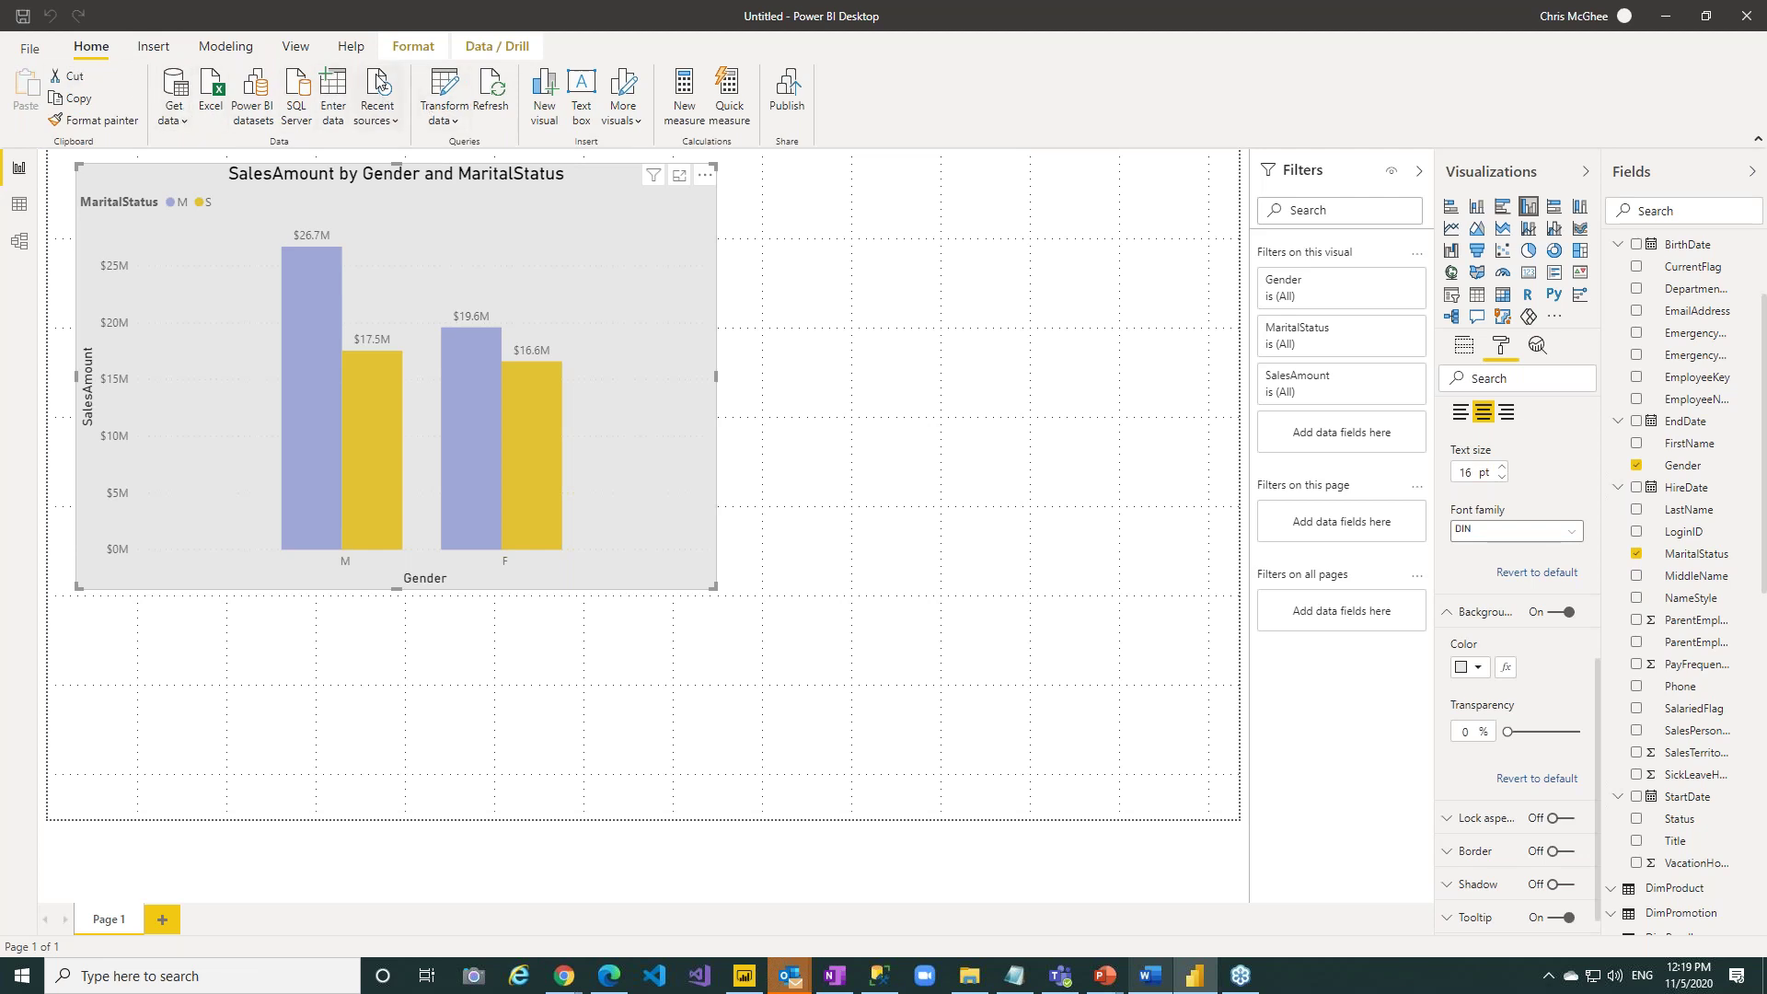
Reopen the Power Query Editor and bring up the MaritalStatus column of the DimEmployee query.
click(445, 92)
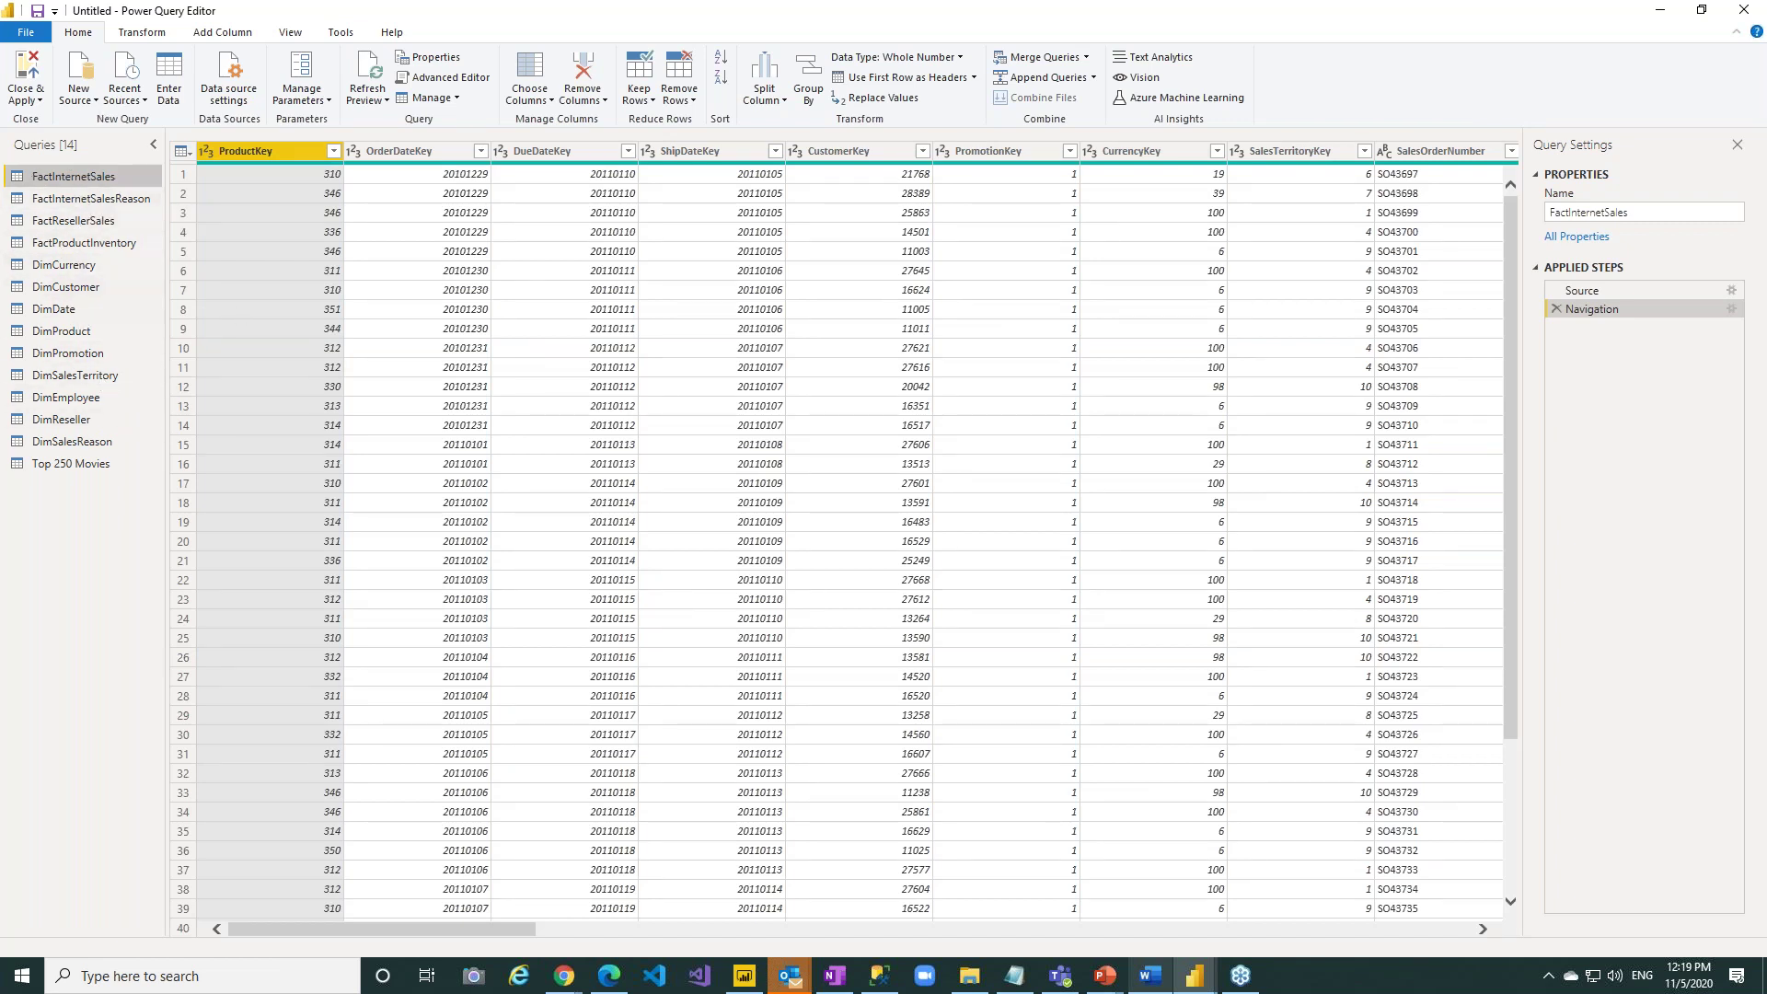
click(80, 403)
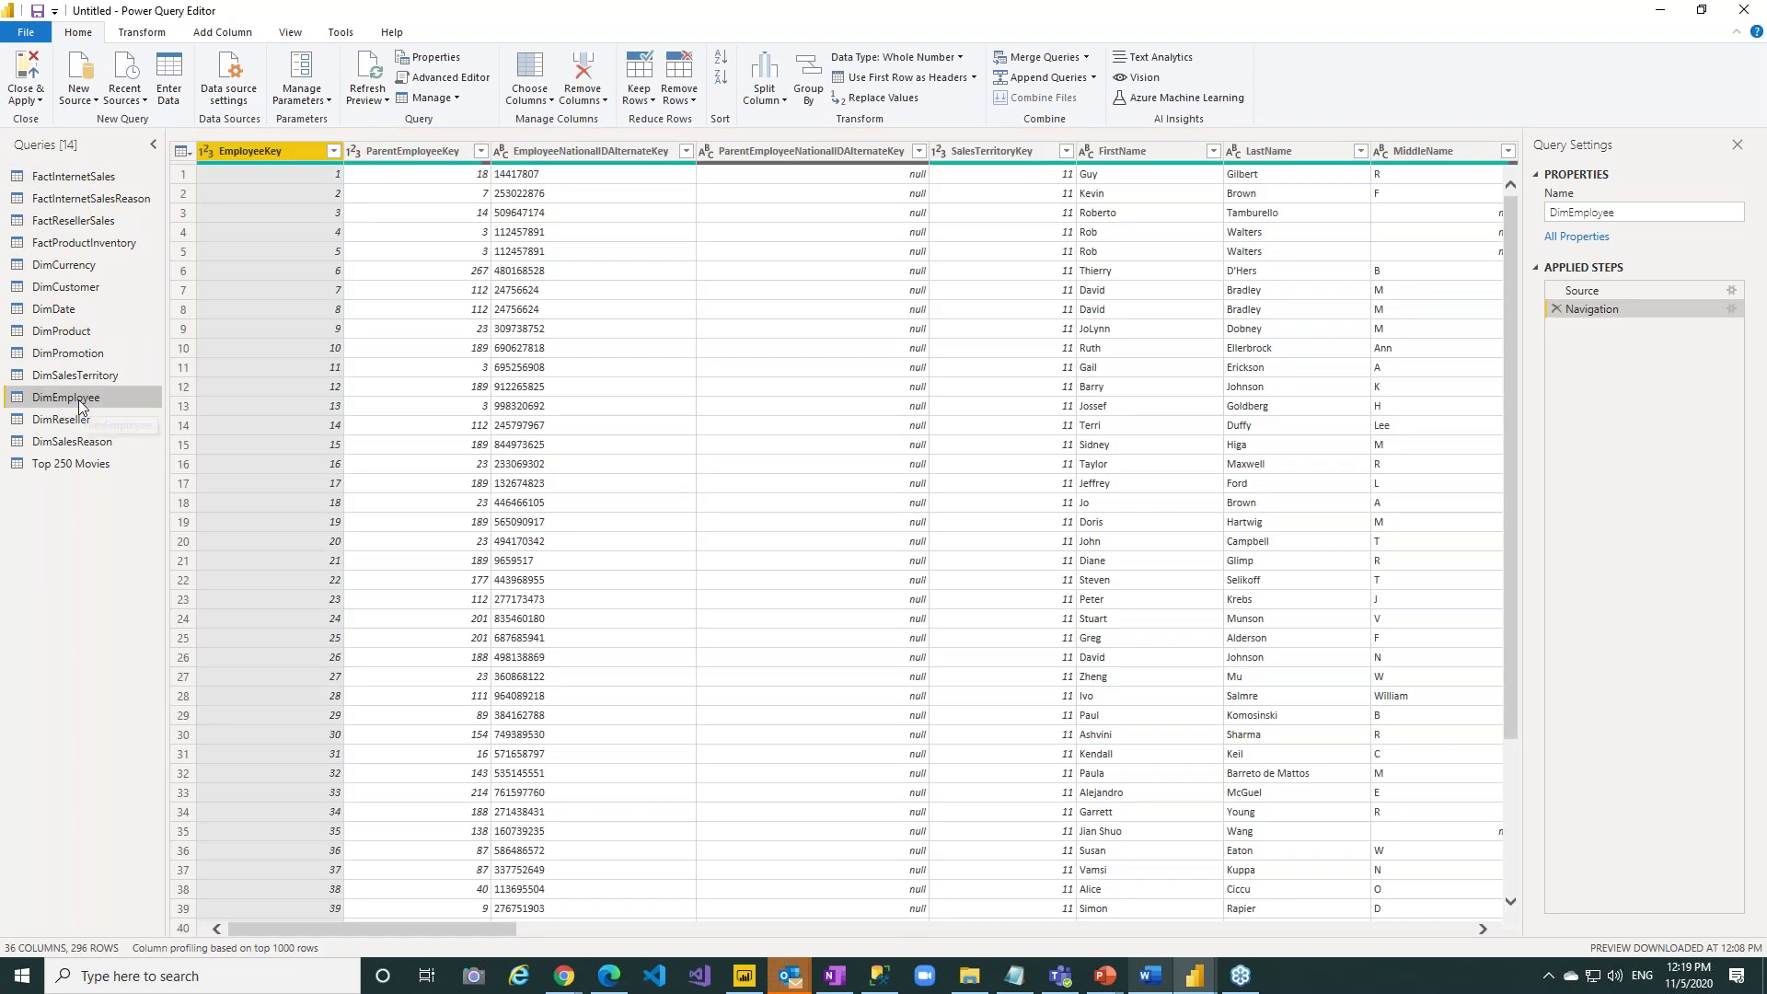
drag(451, 929, 865, 948)
Replace the value M with Married throughout the MaritalStatus column of DimEmployee.
click(887, 169)
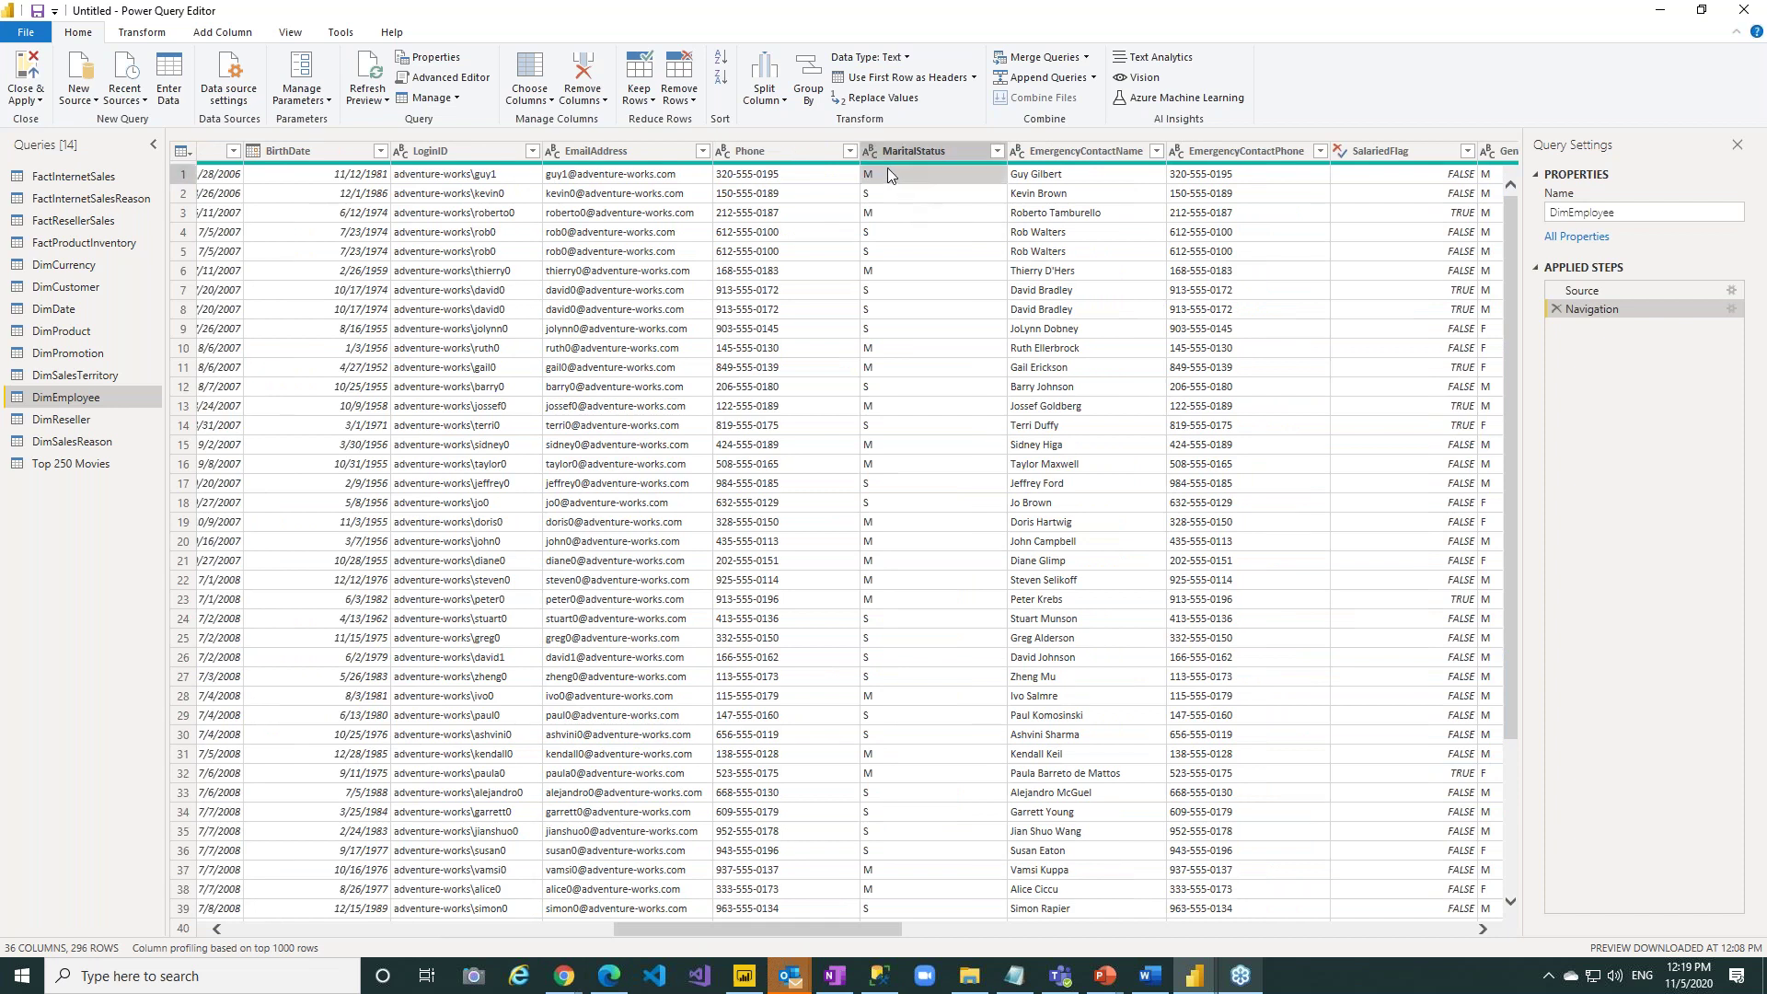
right_click(881, 175)
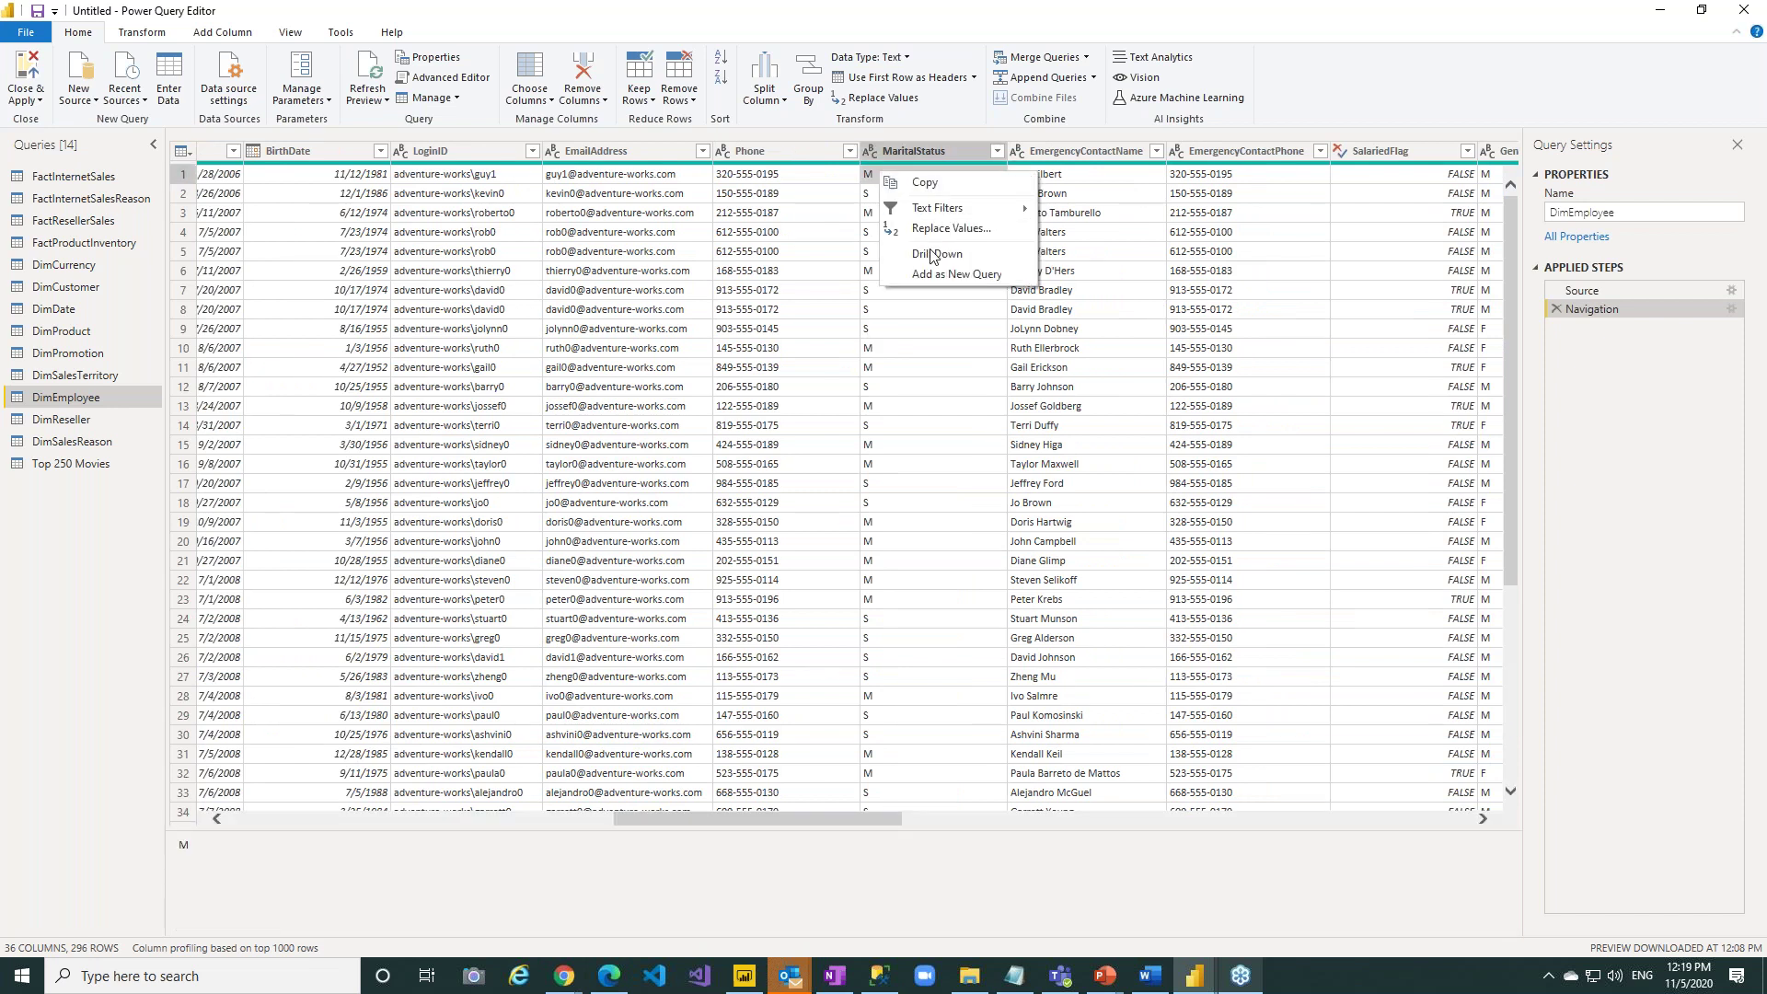
click(930, 350)
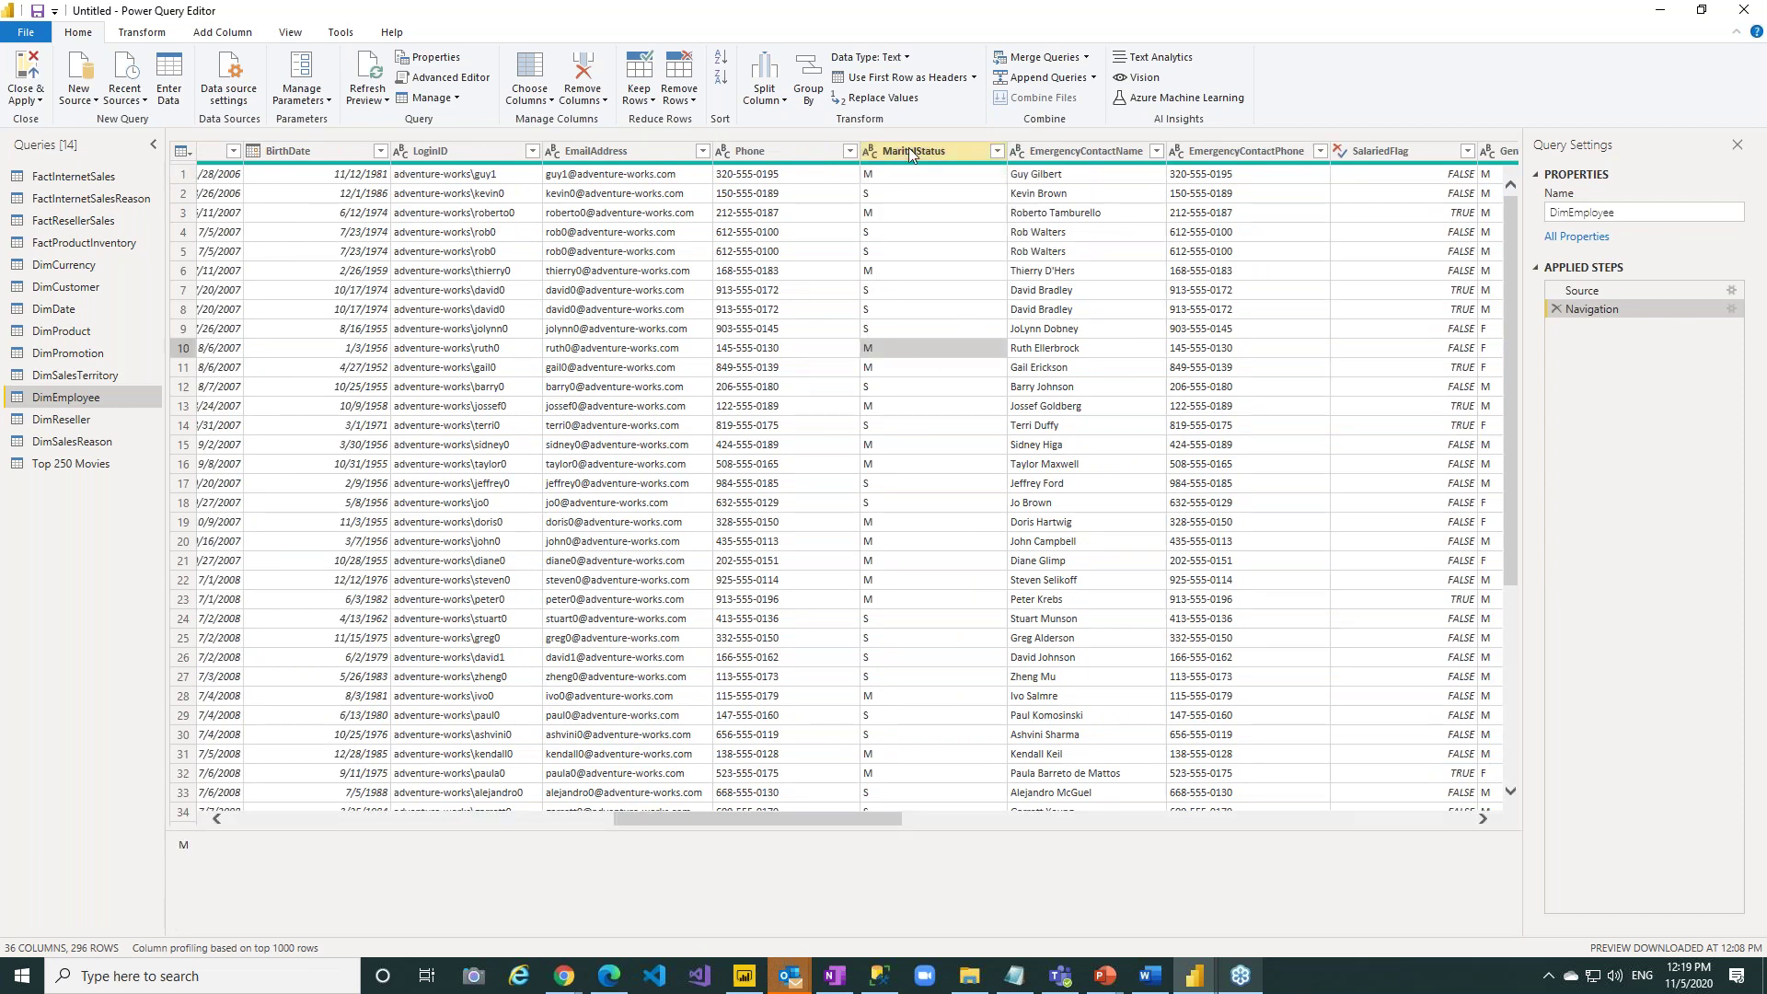
right_click(889, 181)
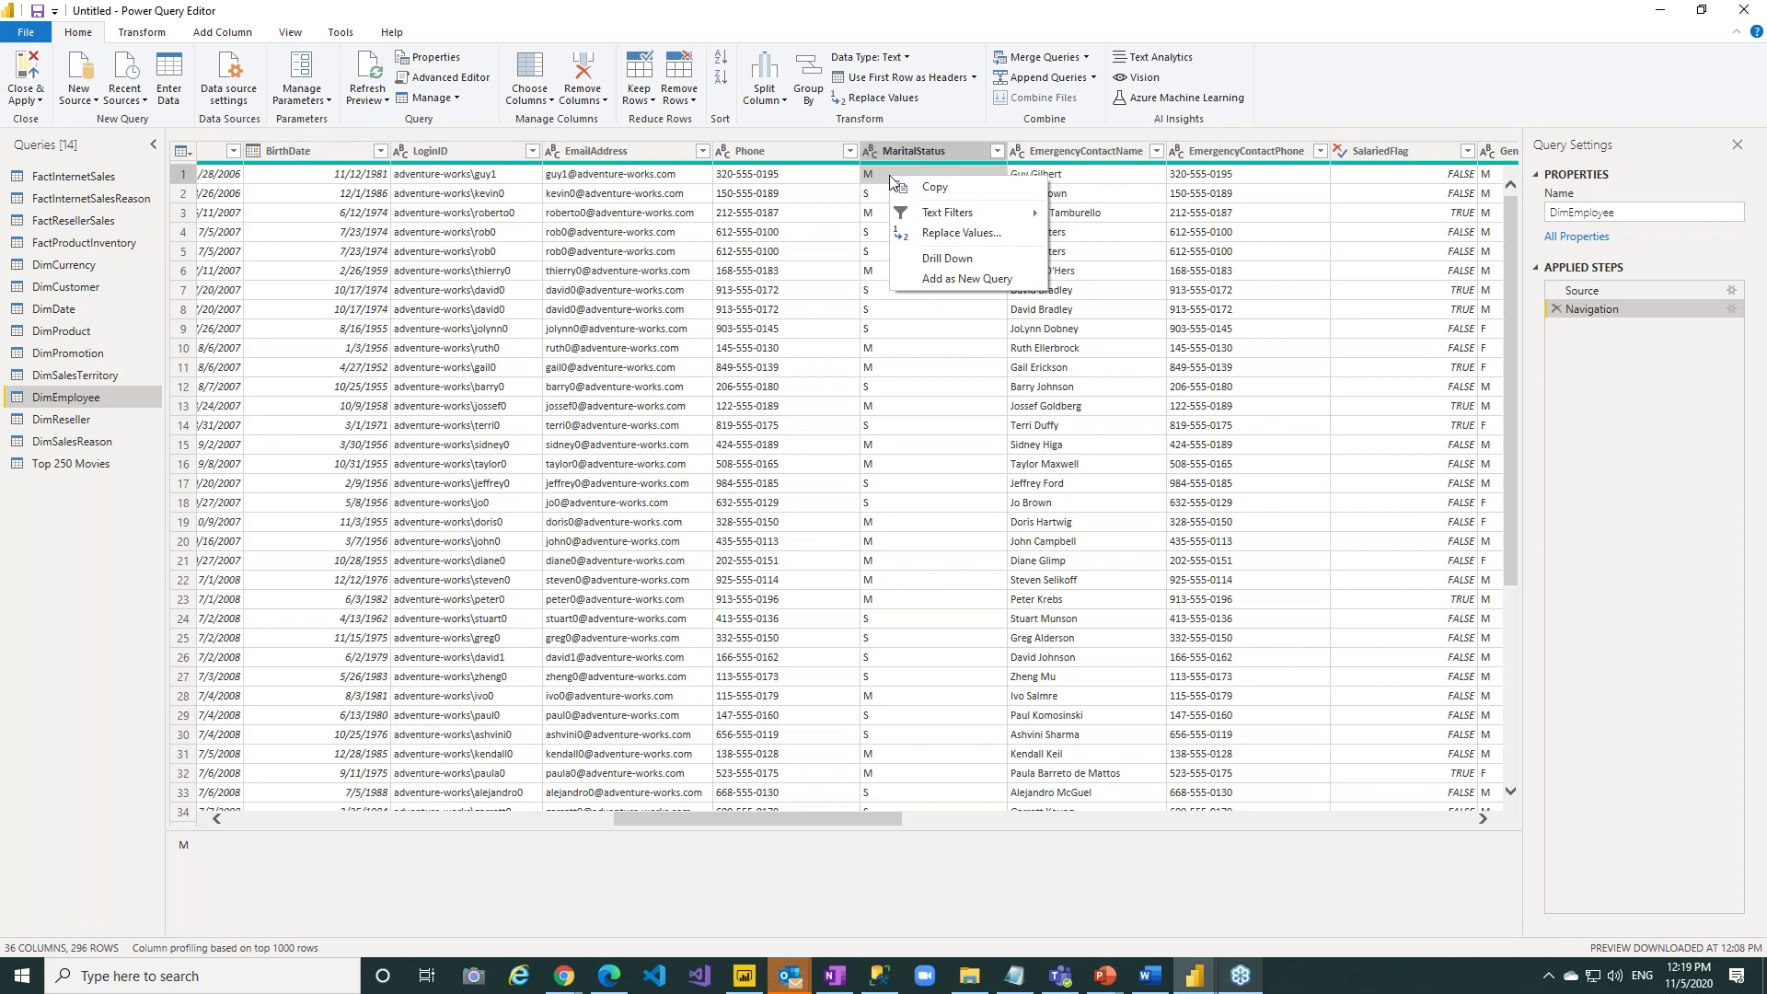
click(957, 233)
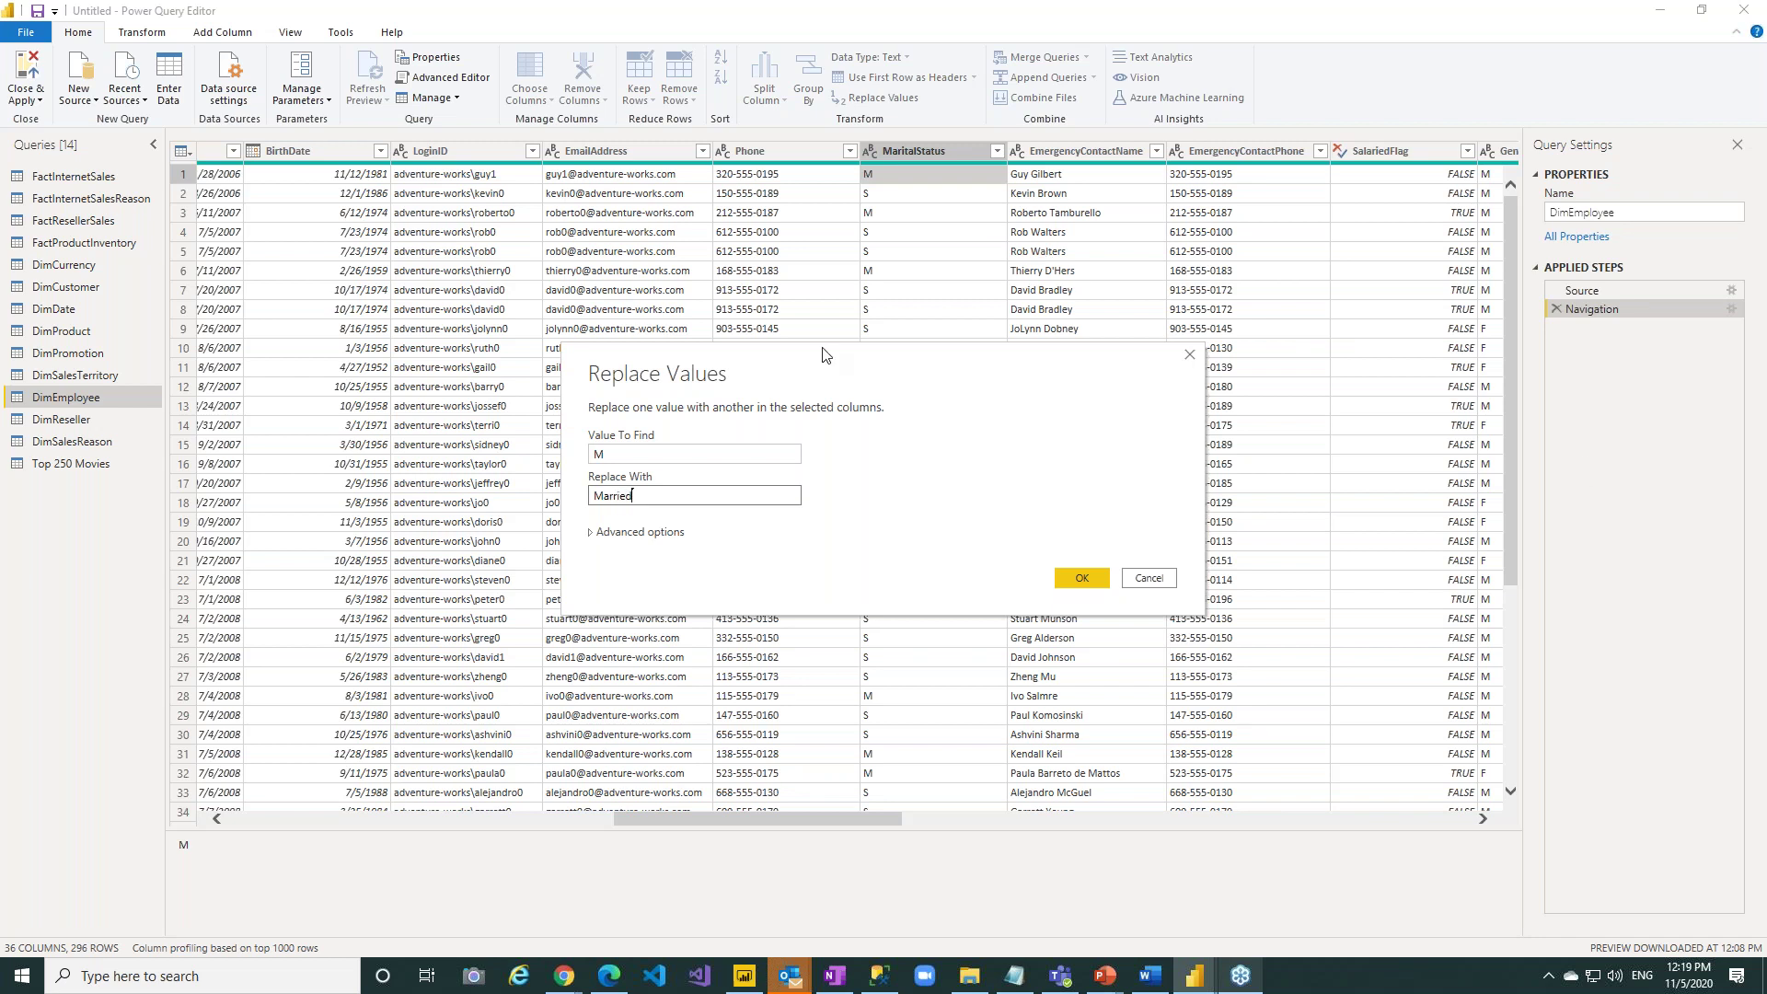
click(1081, 577)
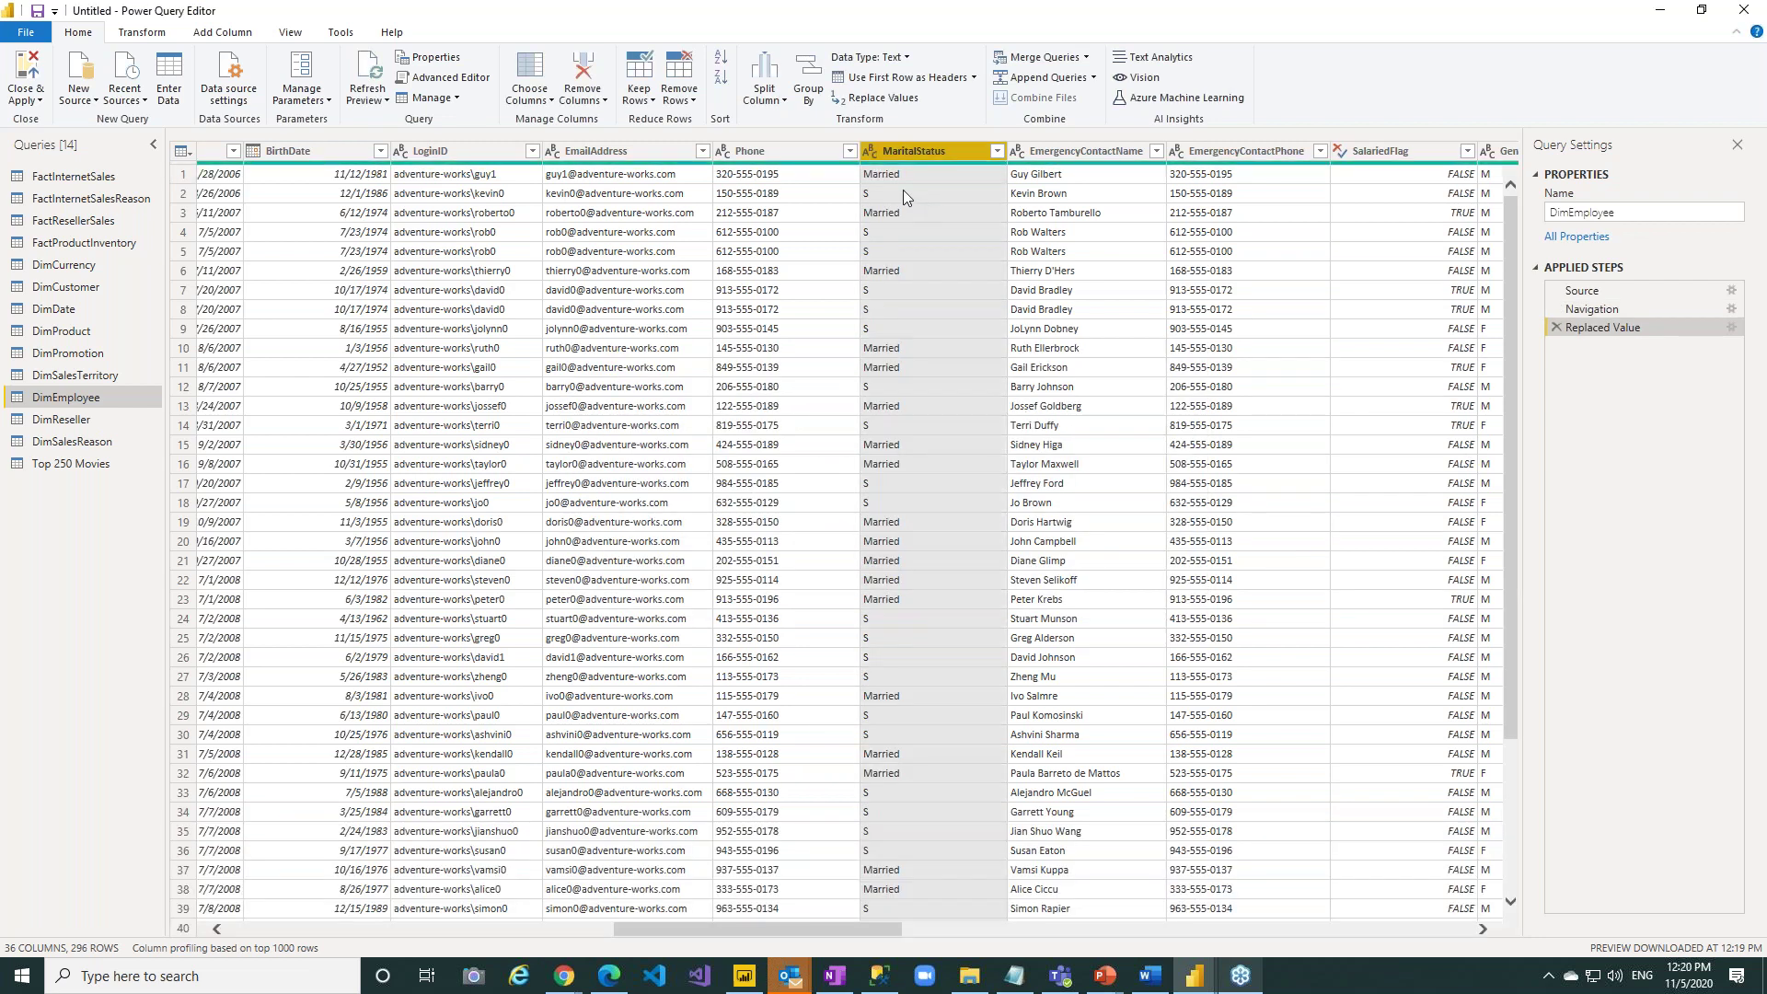
Replace the value S with Single throughout the MaritalStatus column, and apply the query changes while closing the Power Query Editor.
click(903, 190)
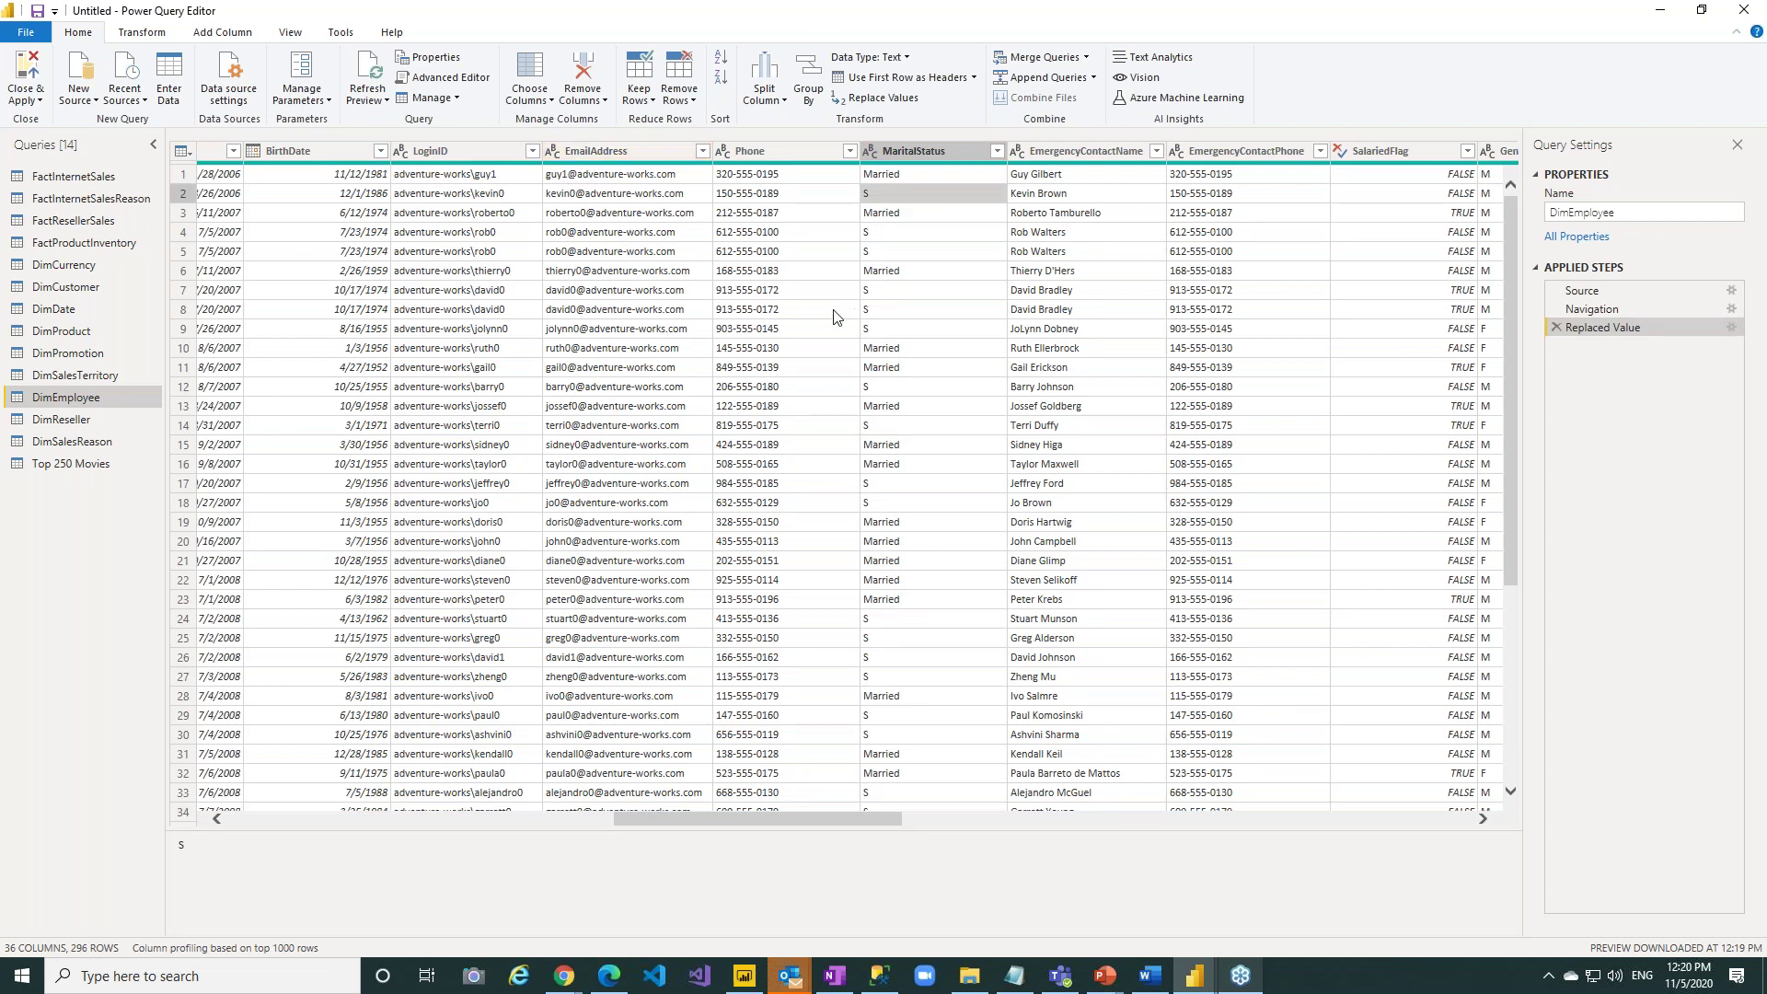
click(913, 235)
right_click(912, 234)
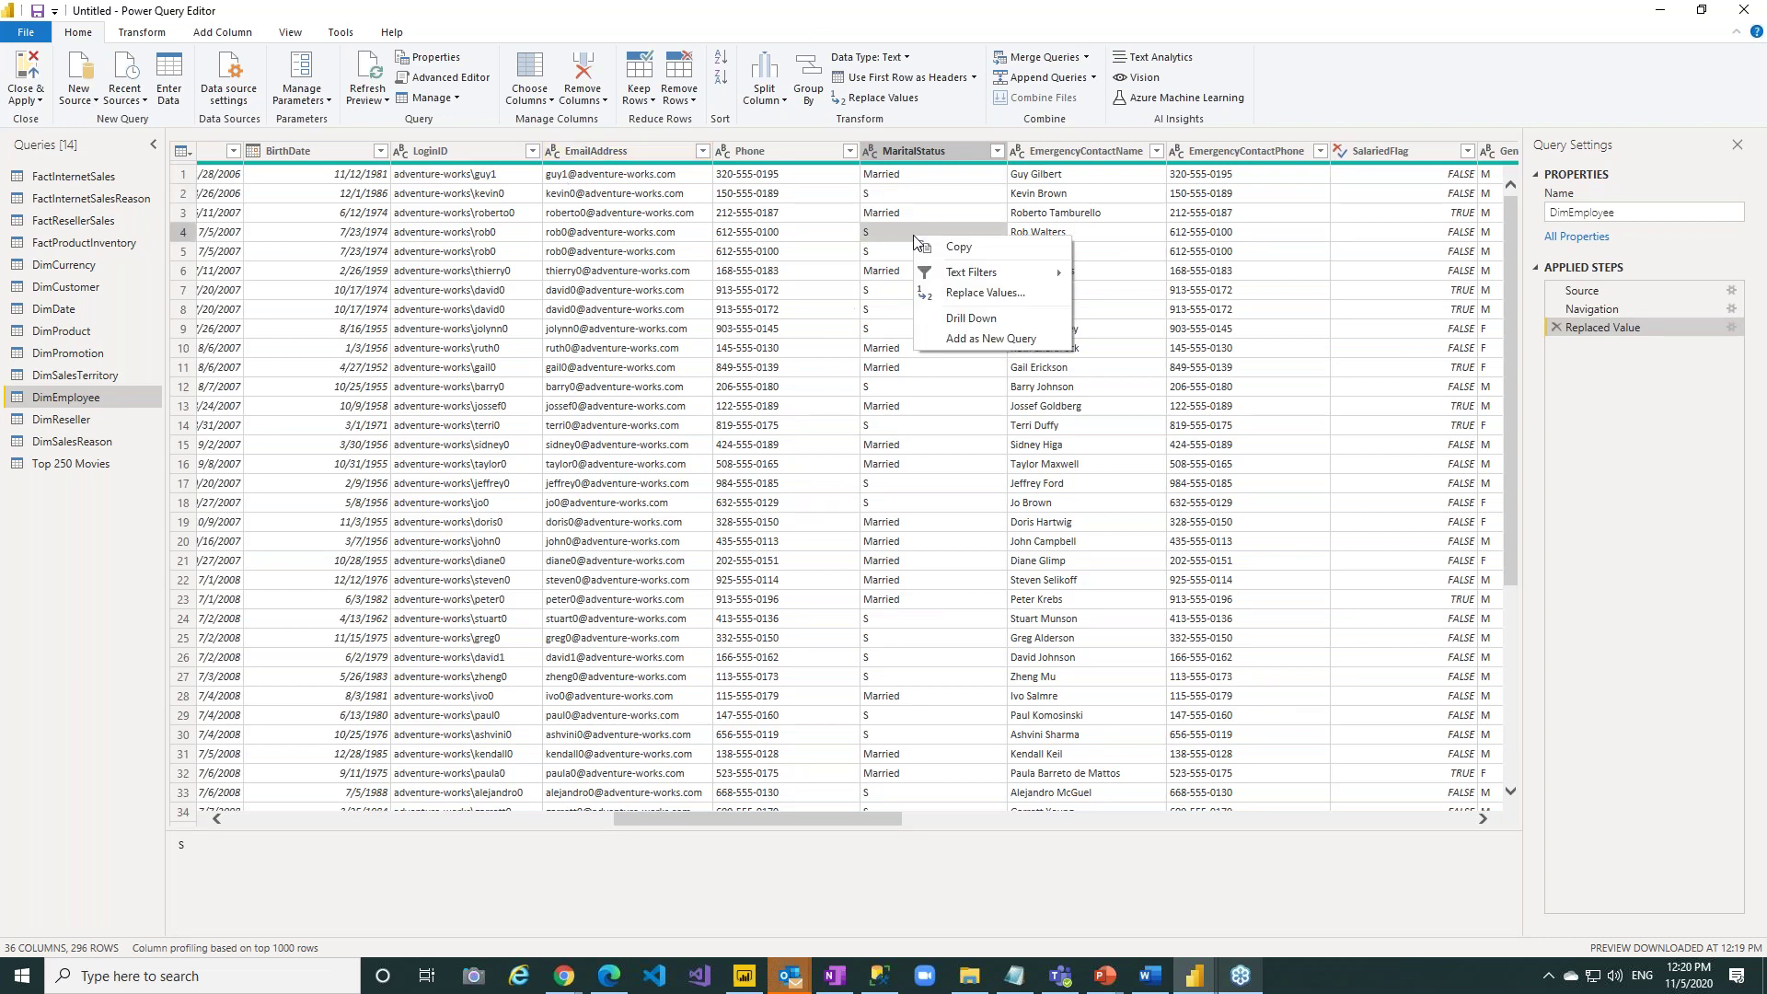
click(989, 293)
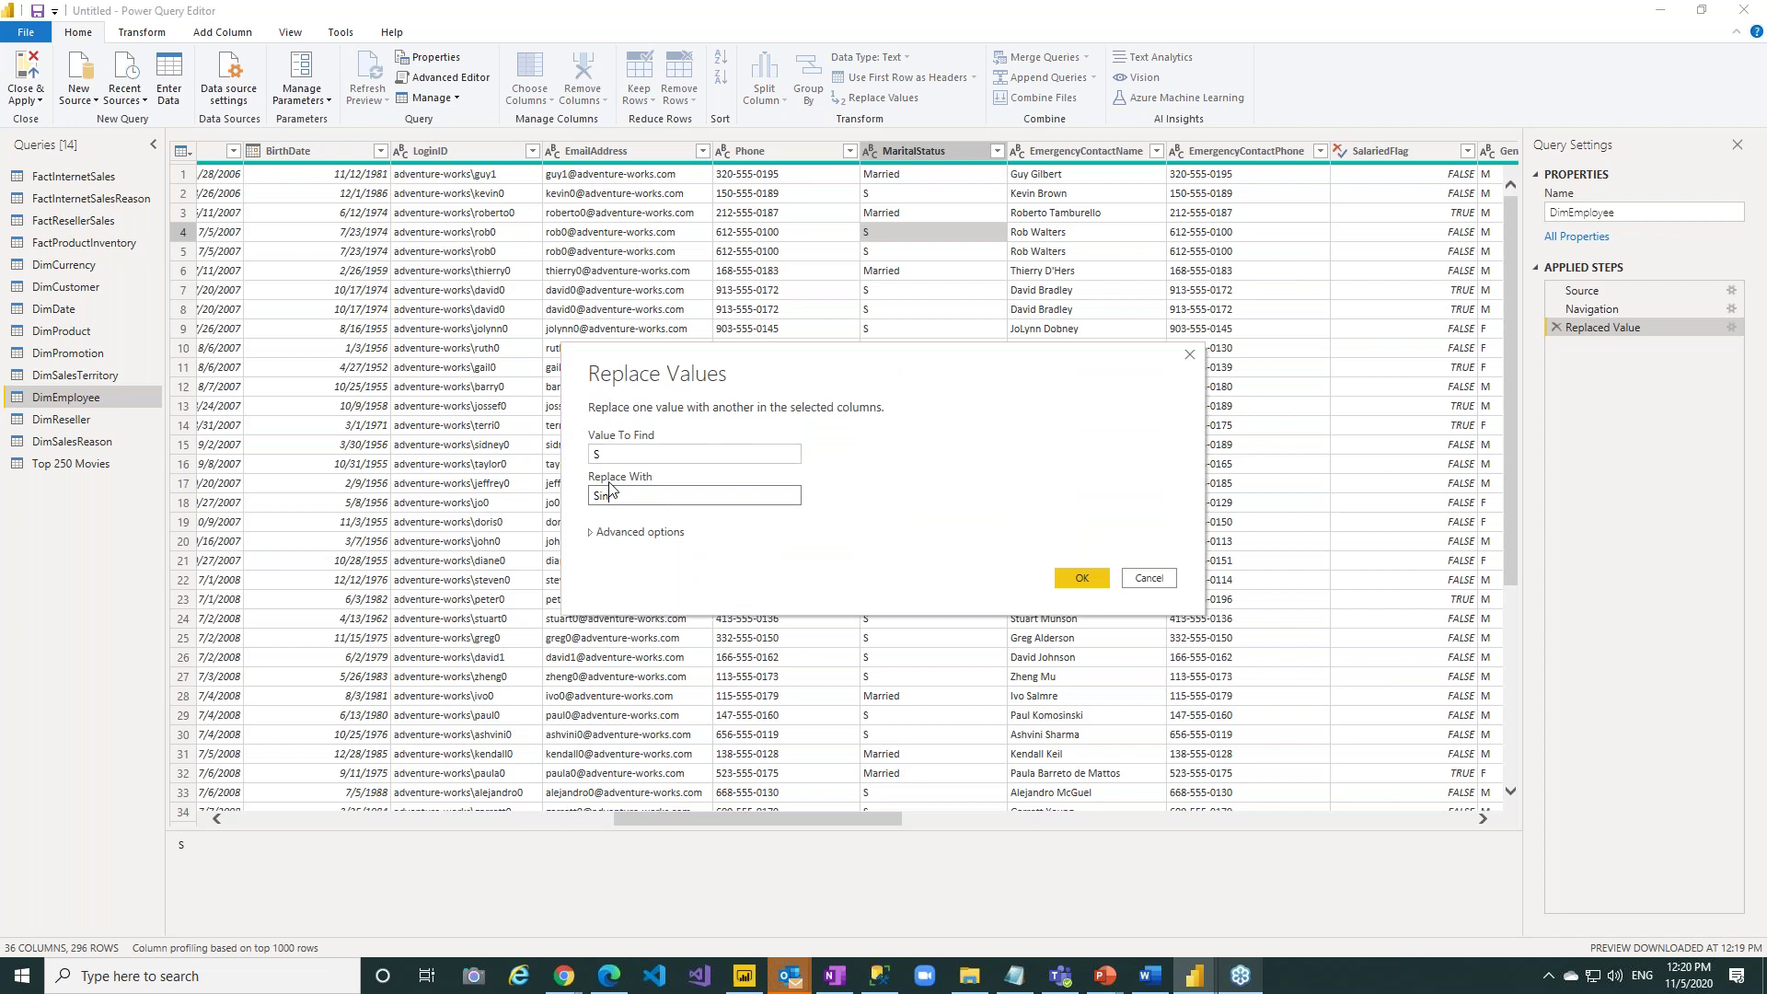
click(1082, 577)
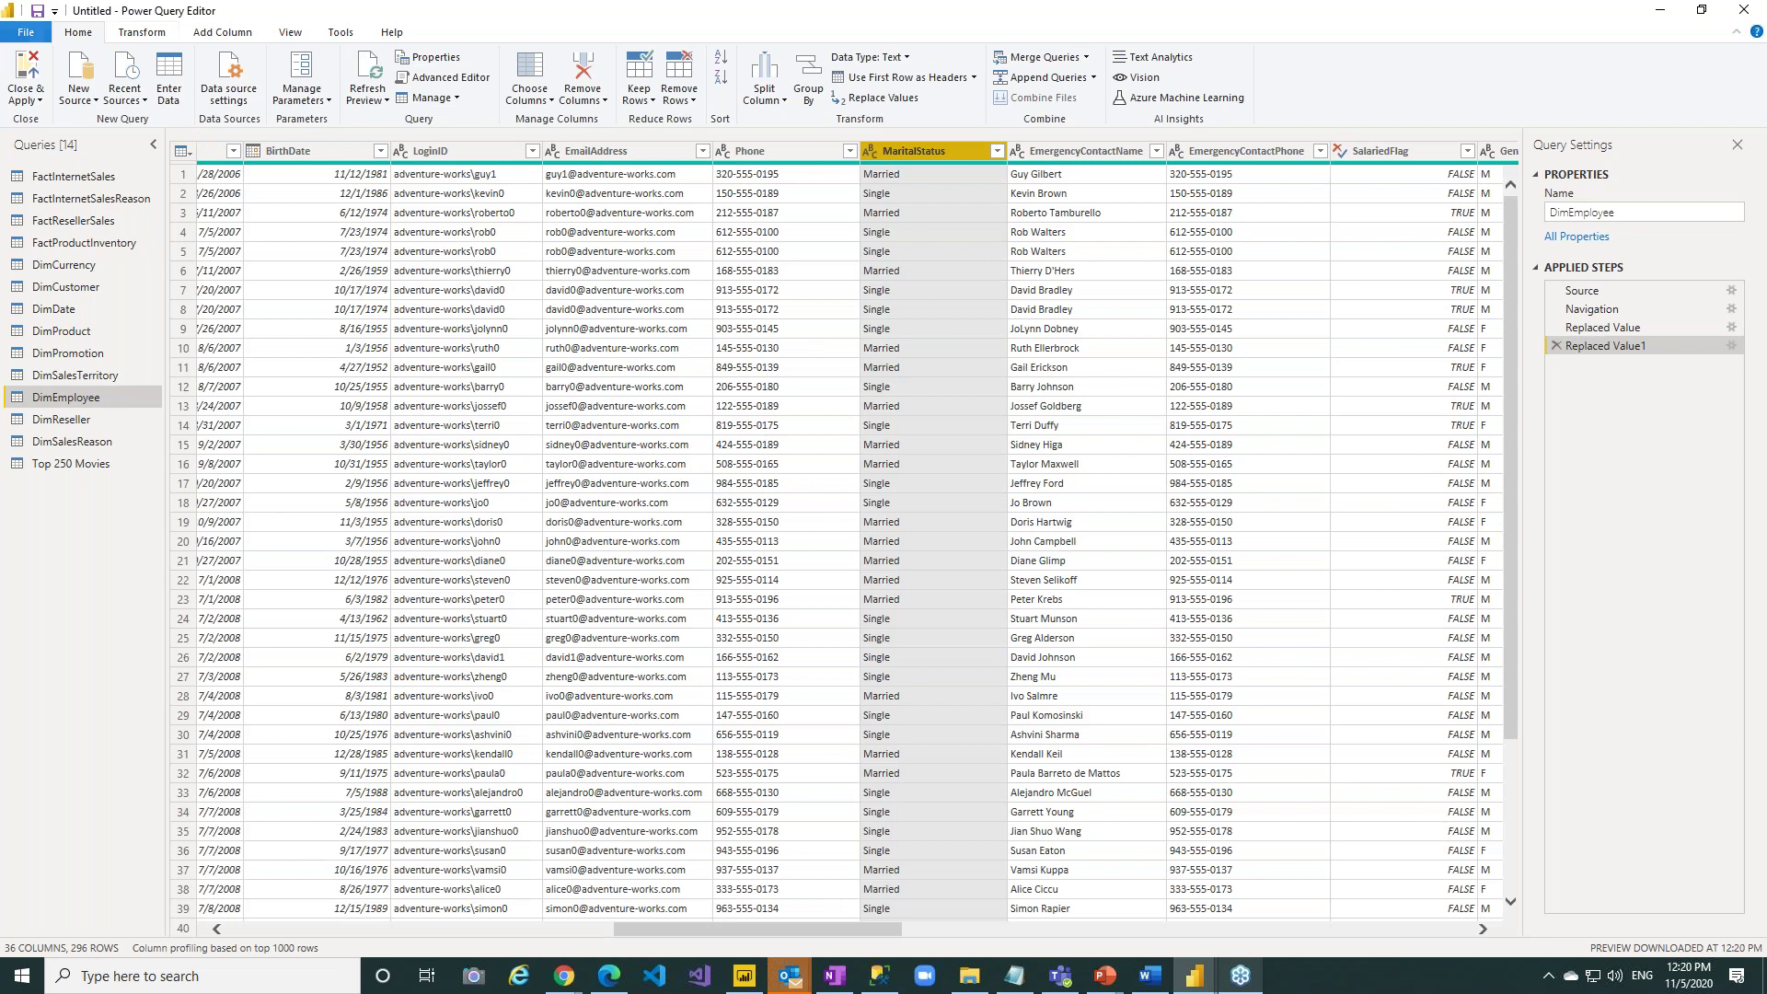
click(11, 70)
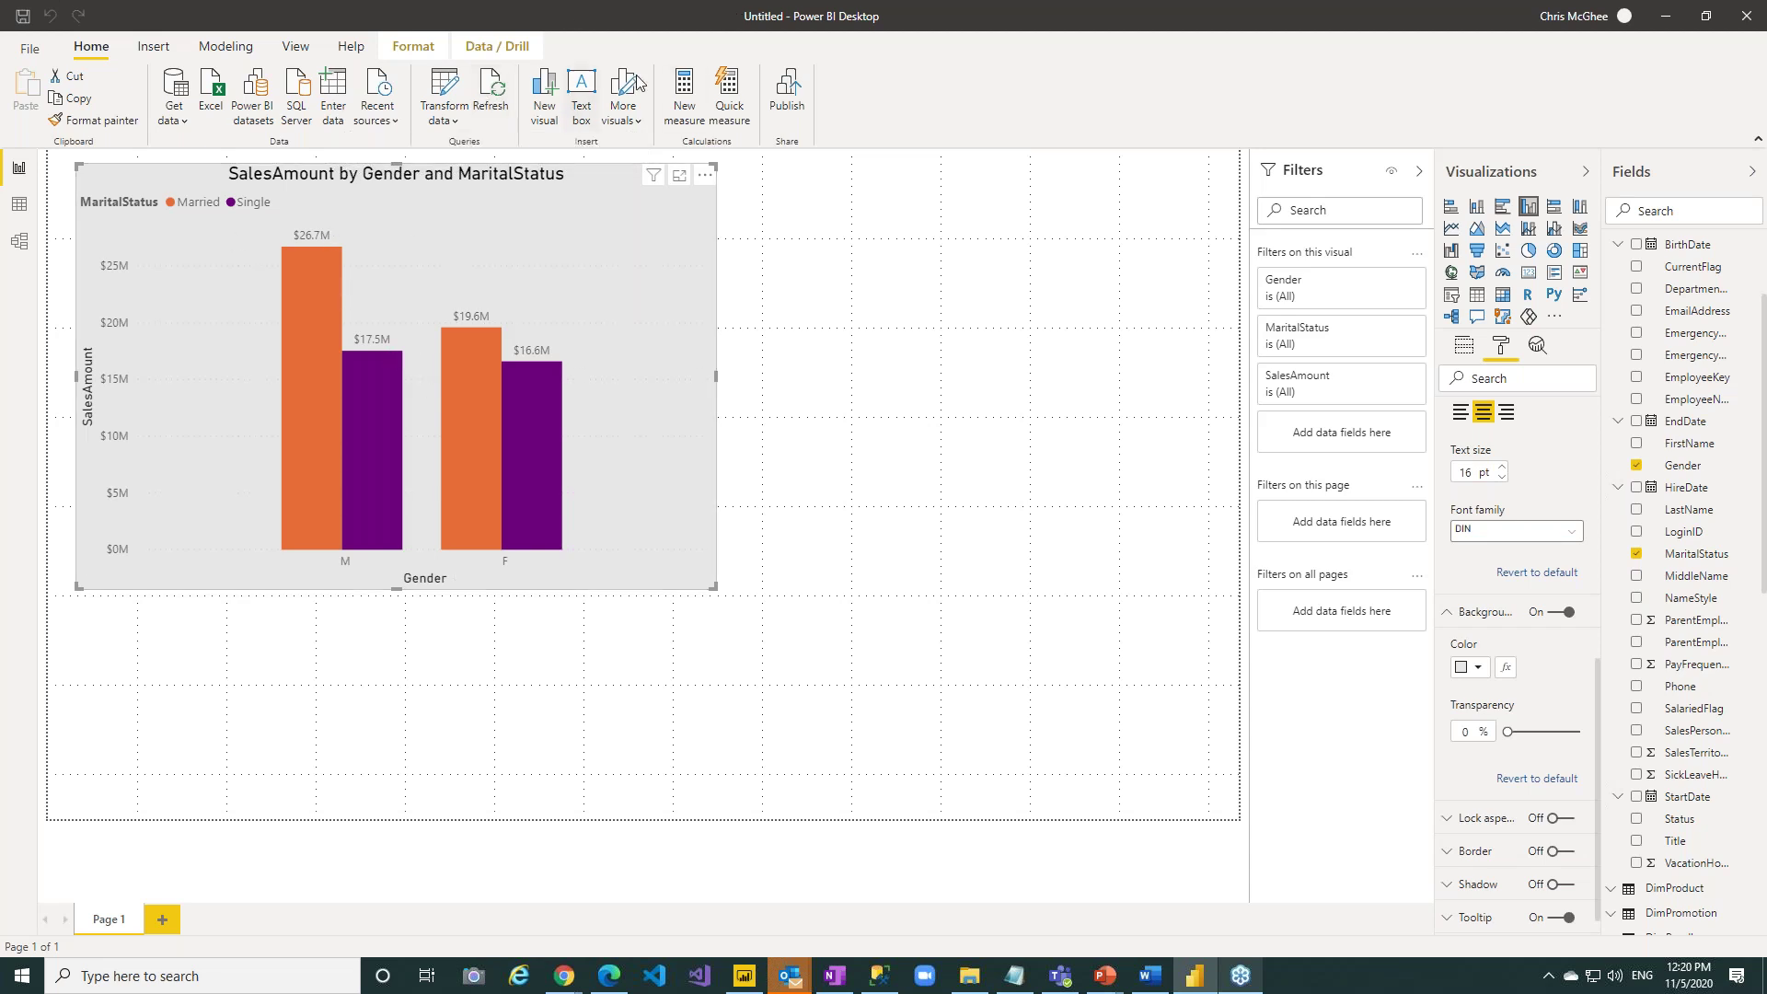
Start publishing the report and save it as DemoSales in the eraseme folder on the Data (D:) drive.
click(500, 95)
click(793, 90)
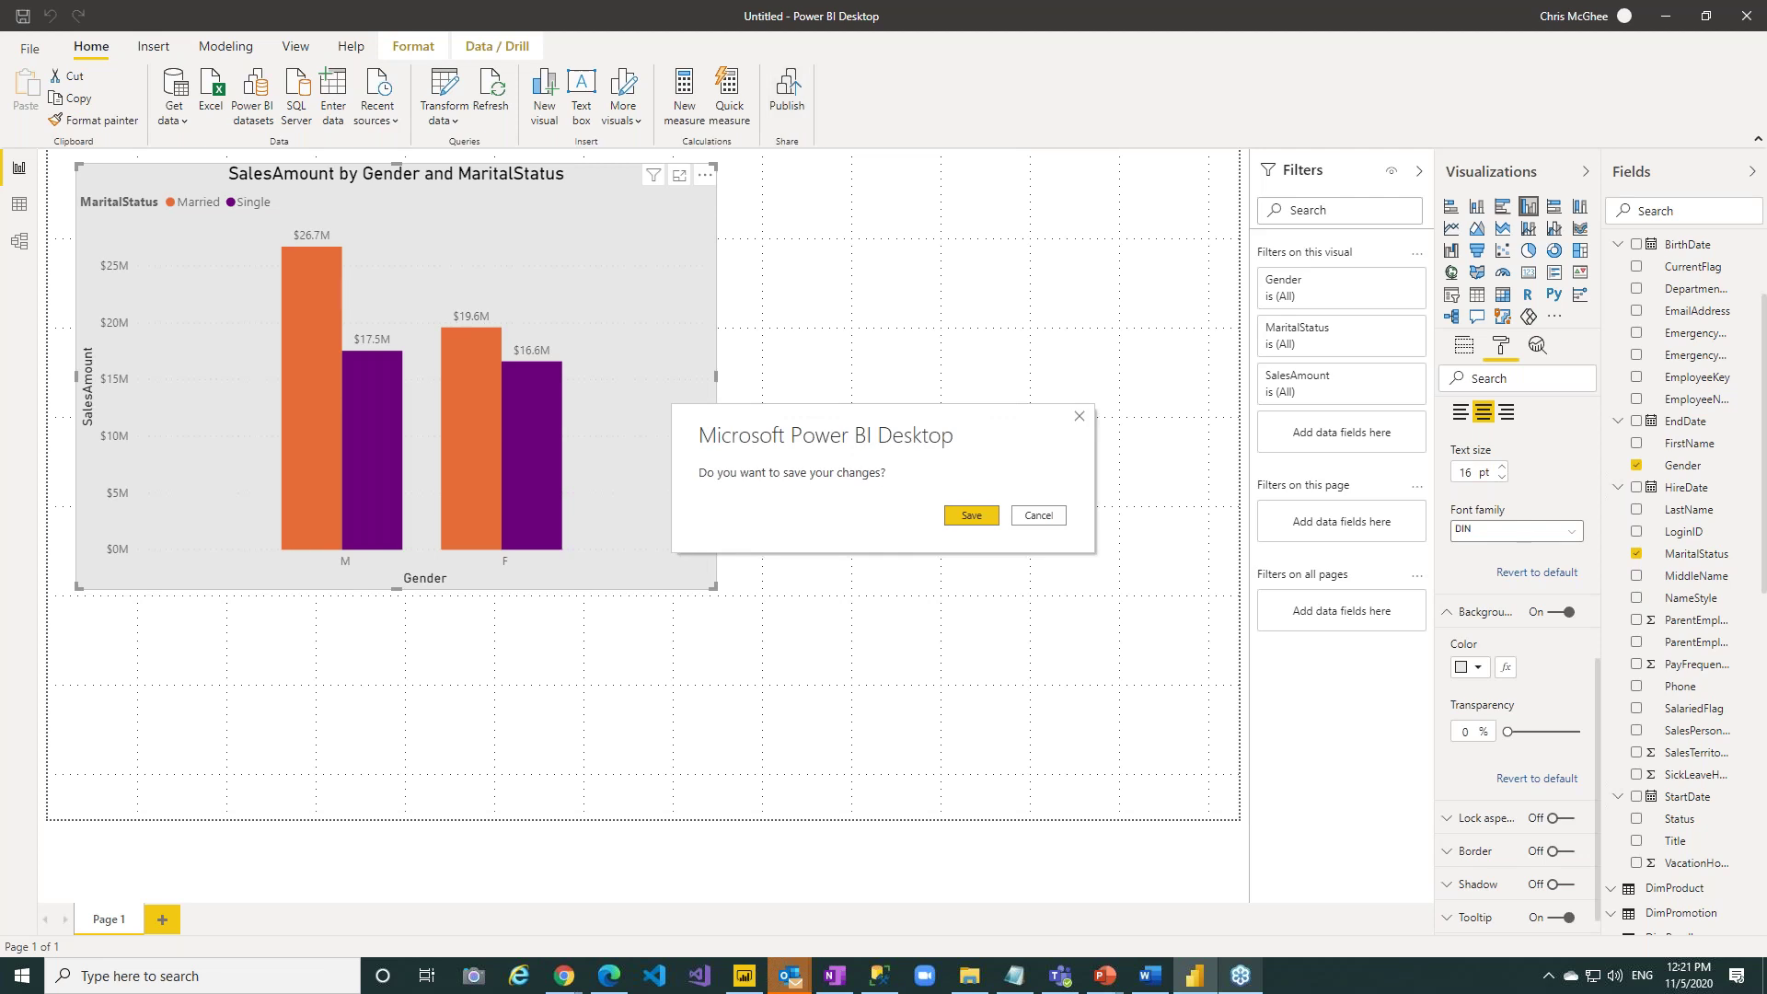
click(972, 517)
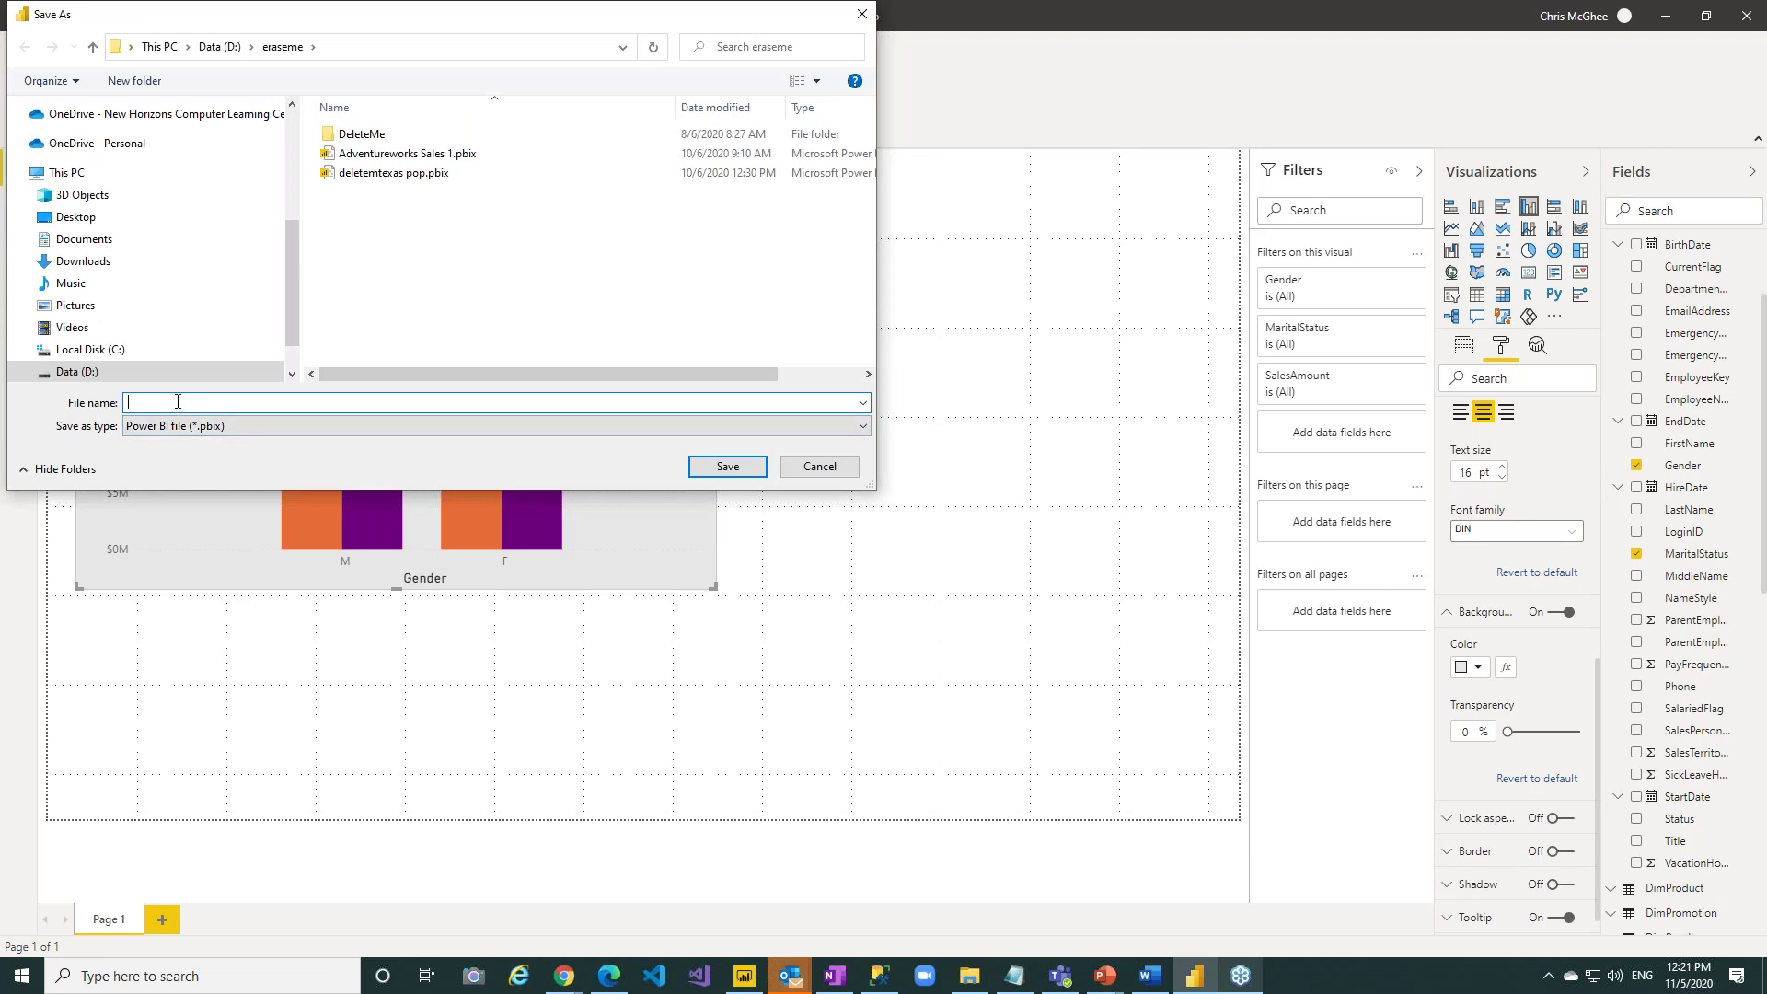
text(DemoSales)
key(Return)
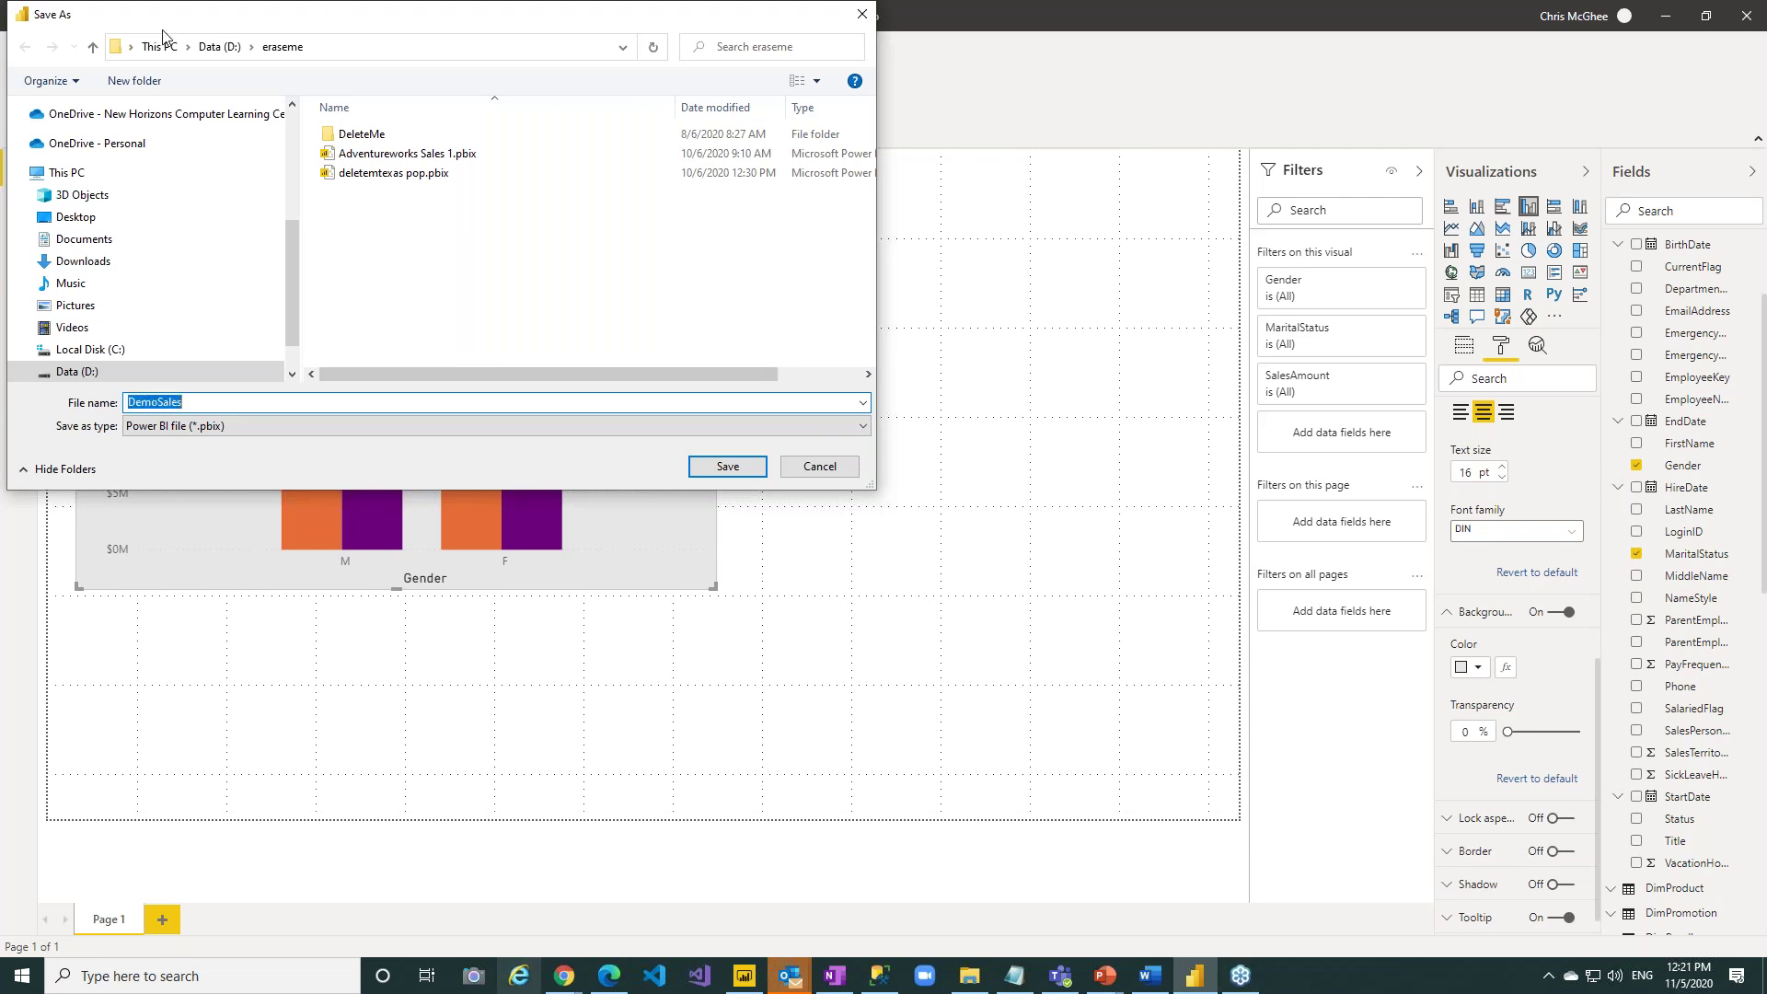
click(727, 466)
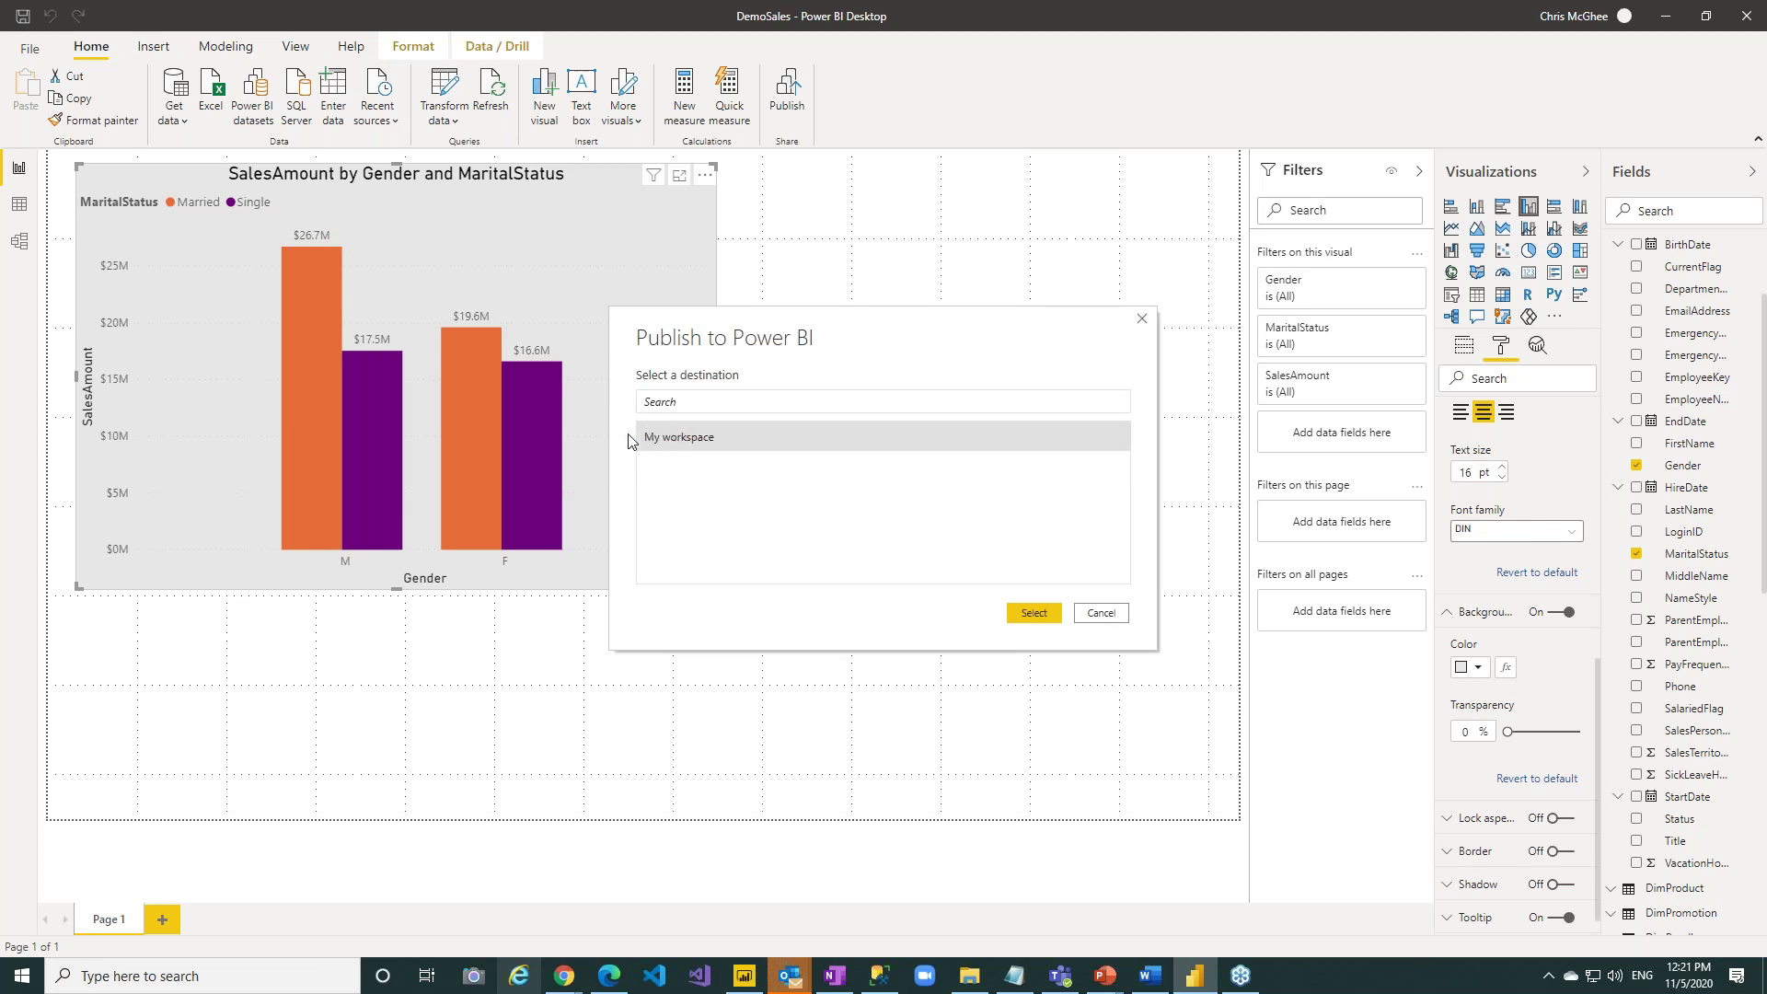
Publish the report to My workspace and open DemoSales.pbix in the Power BI service.
click(1032, 613)
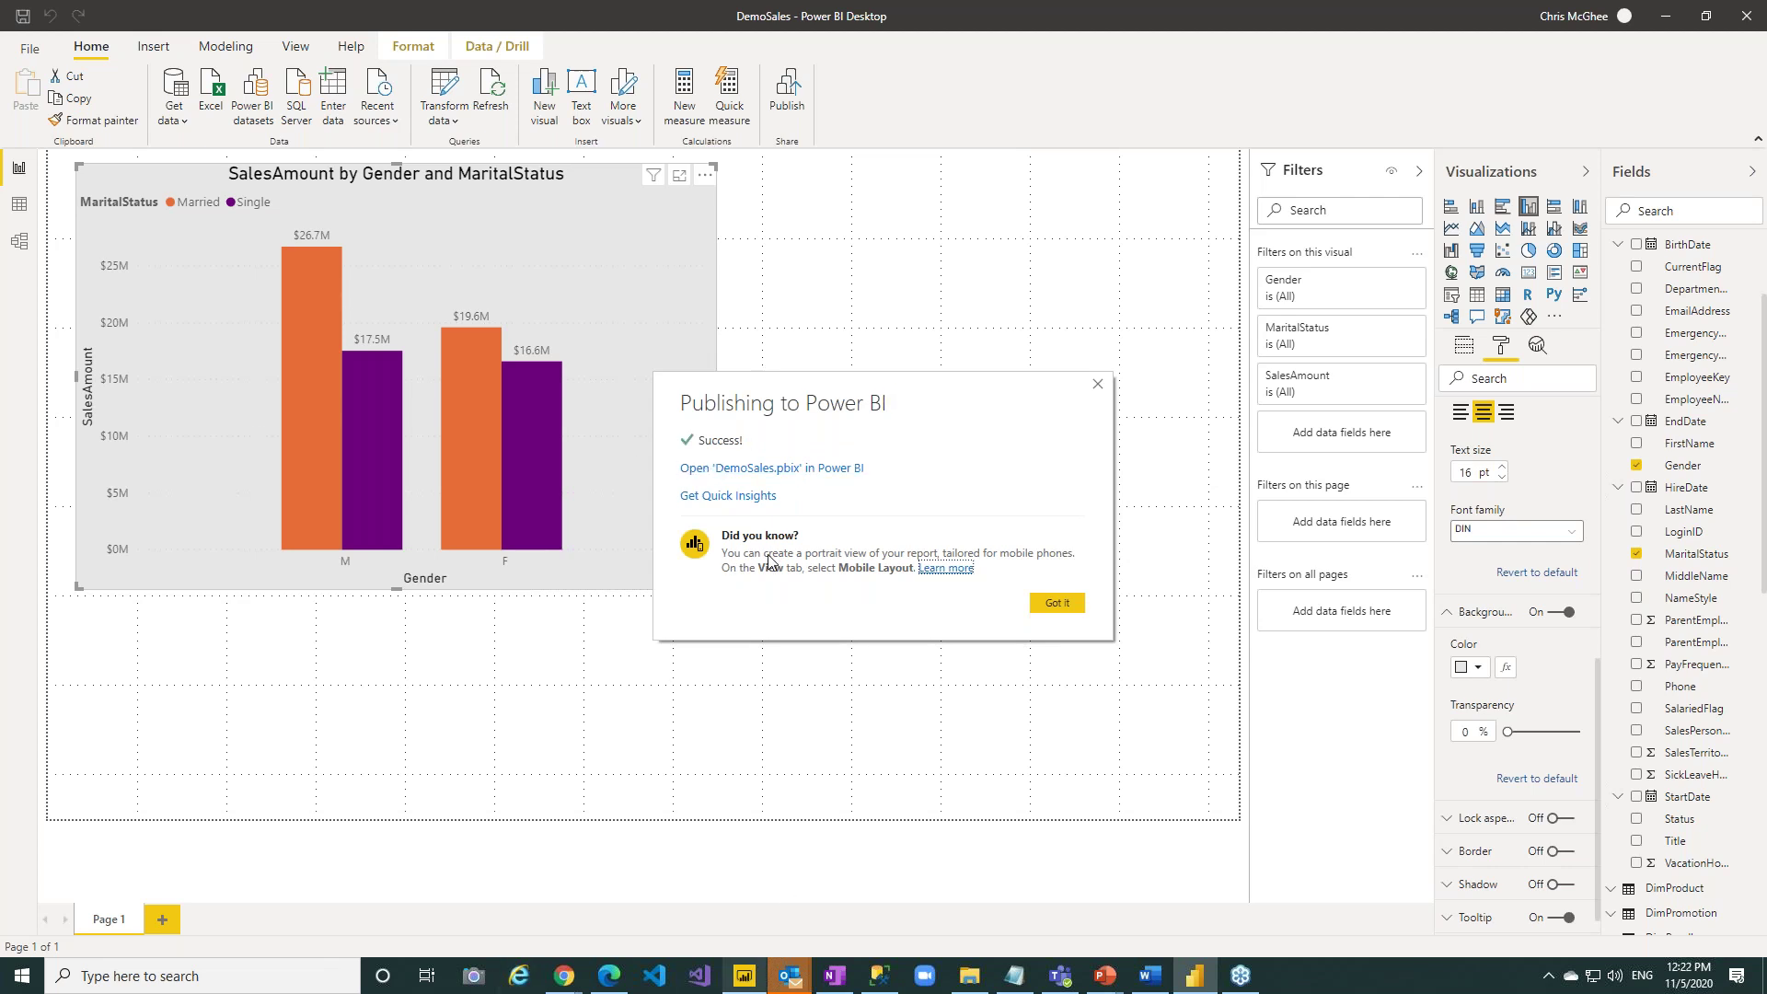
click(824, 471)
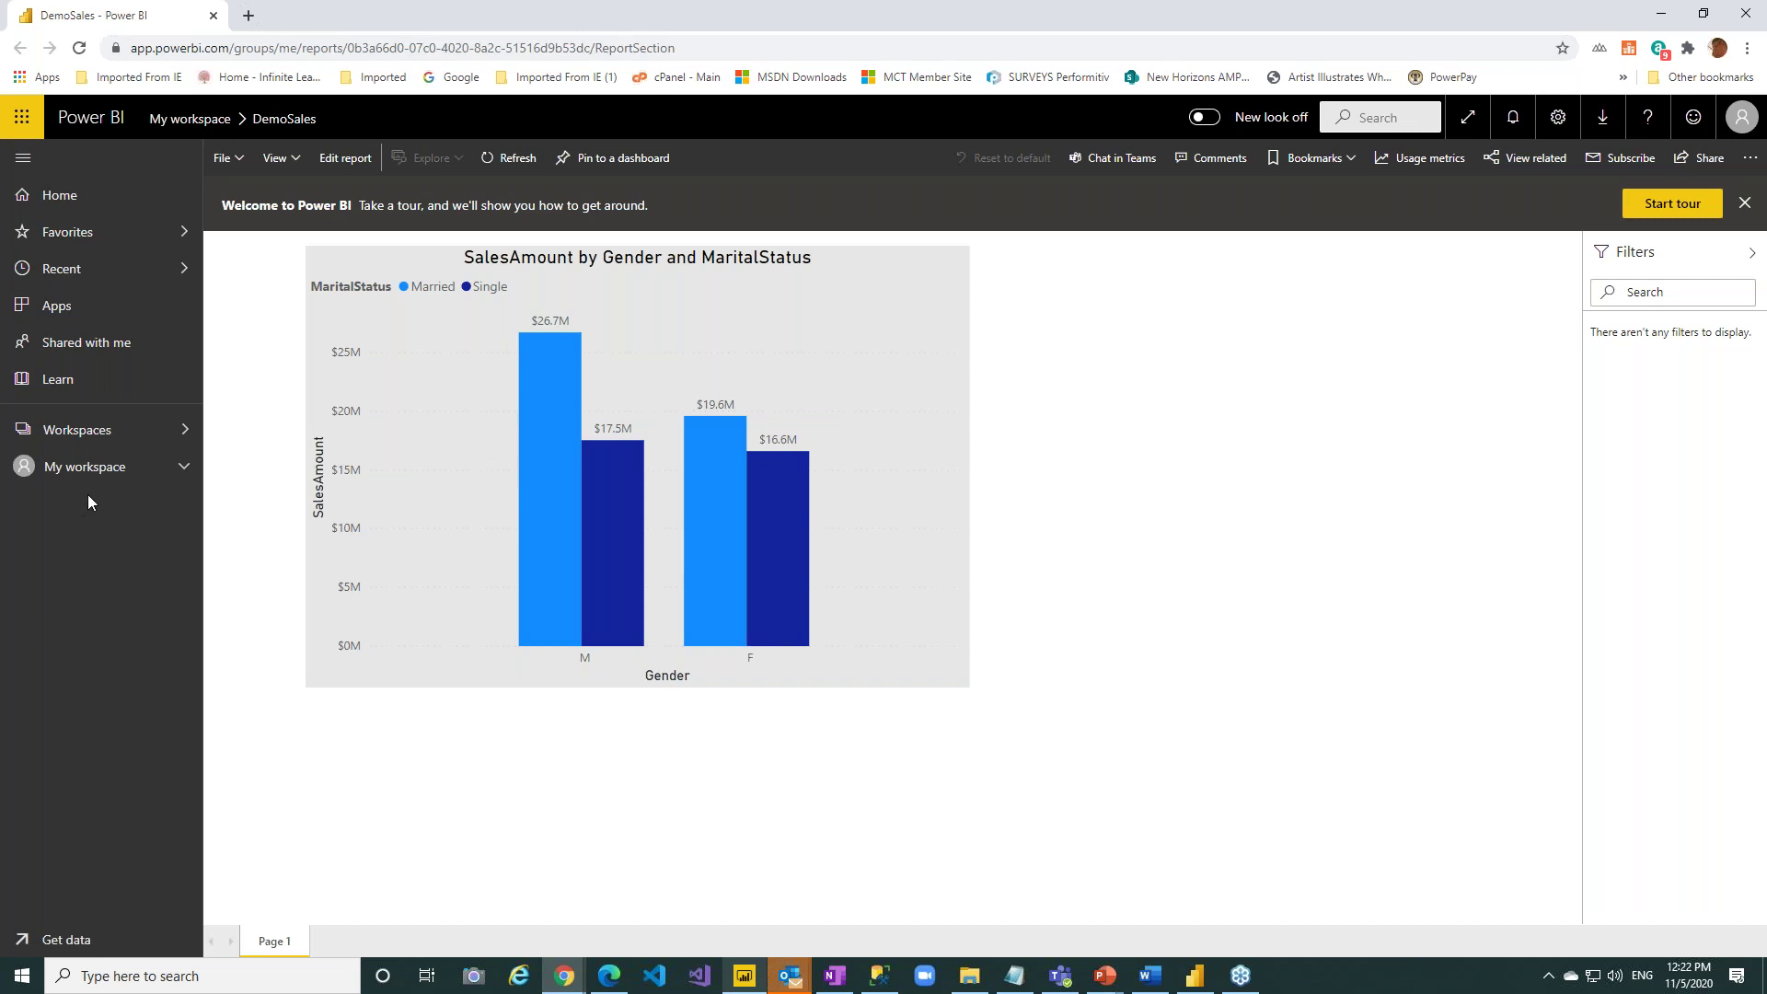
Examine the DemoSales dataset in My workspace and return to the DemoSales report.
click(183, 467)
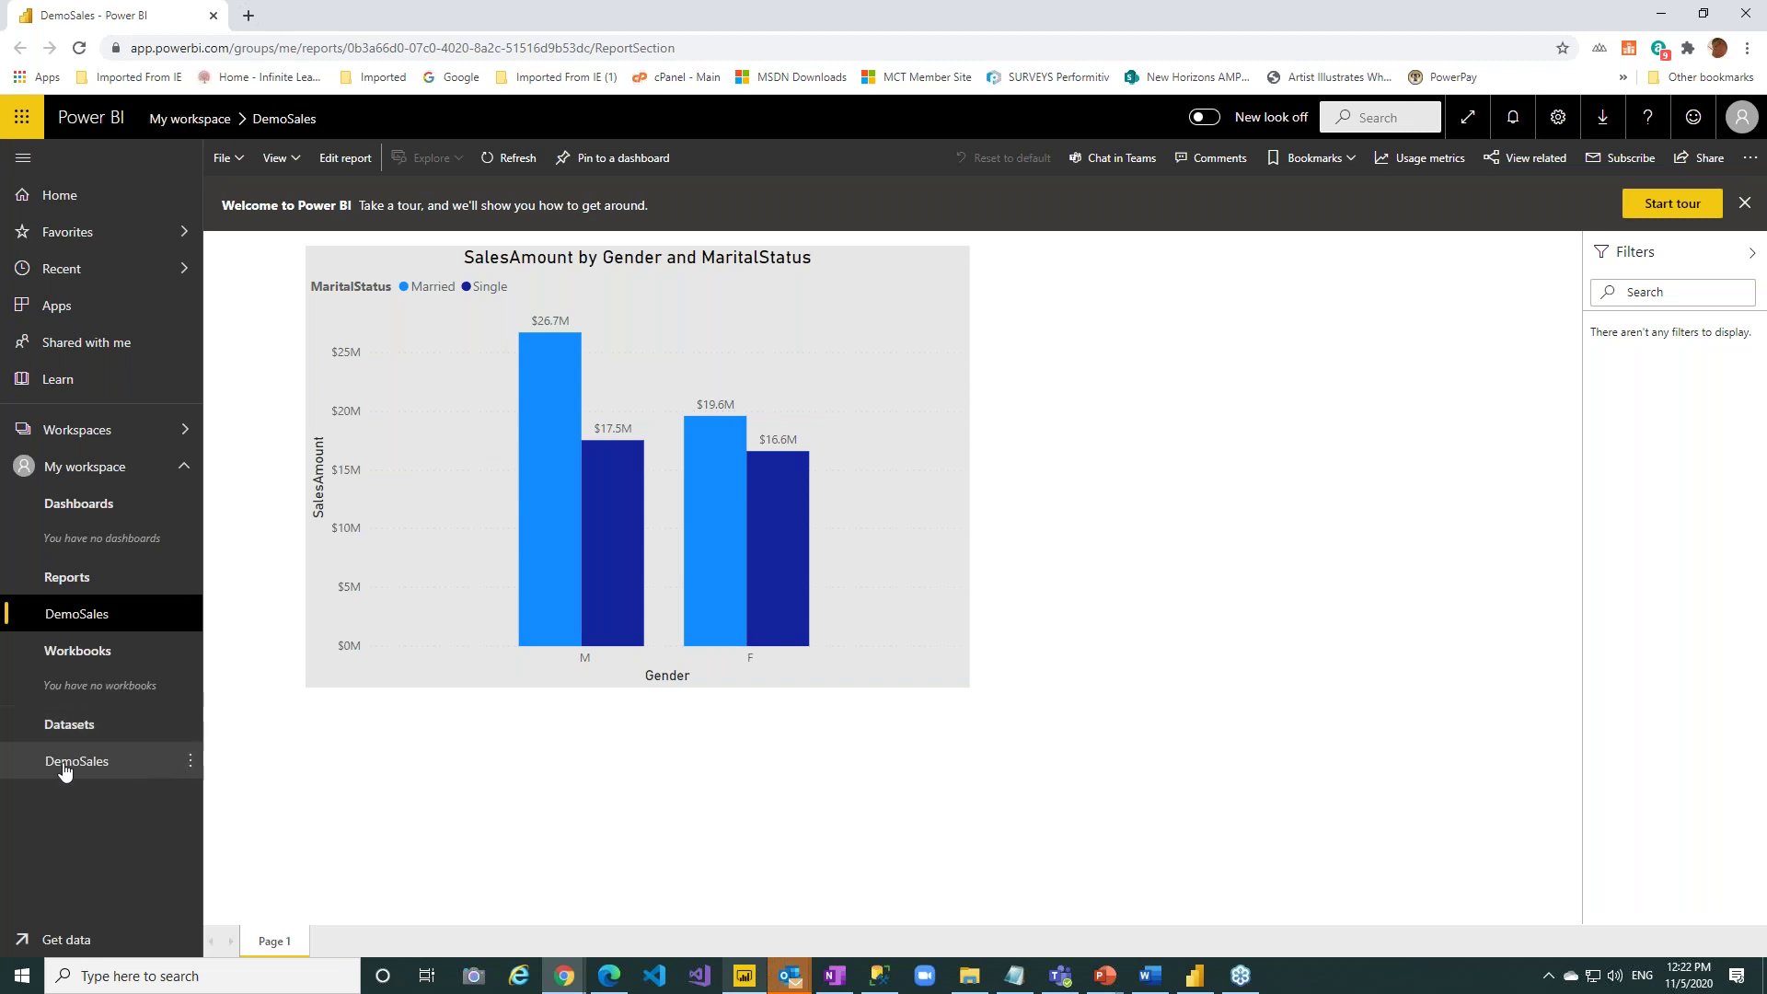
click(118, 772)
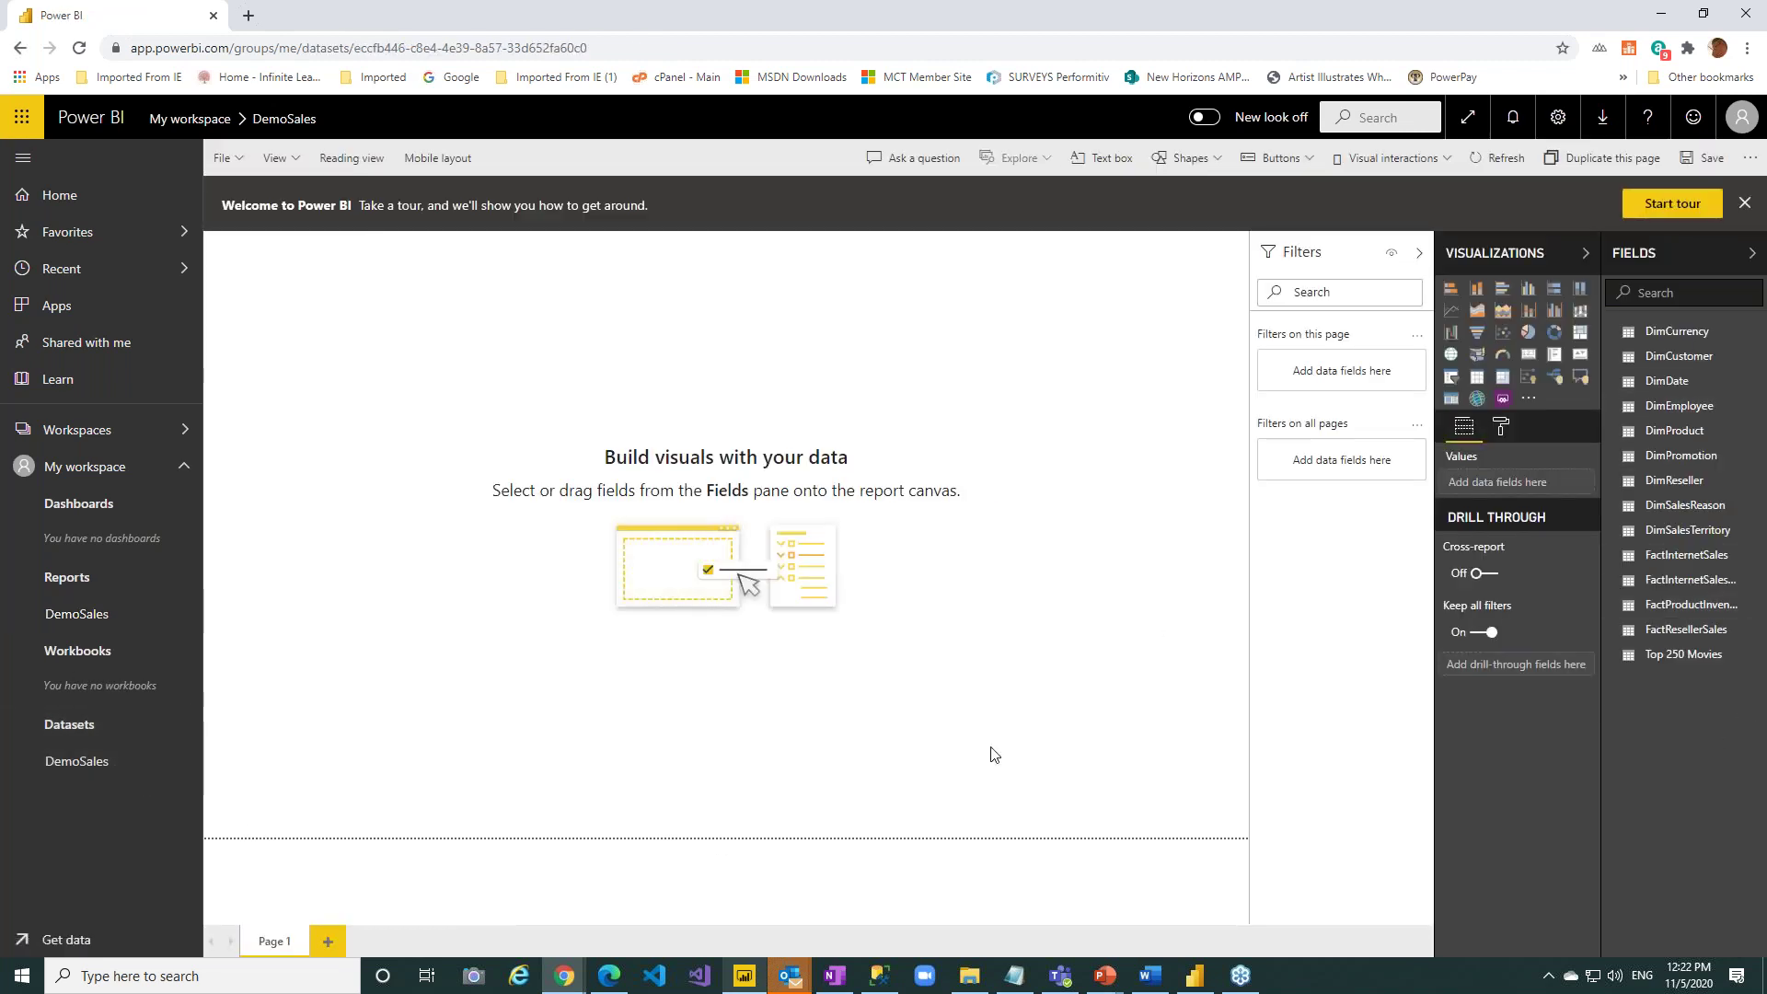
click(114, 623)
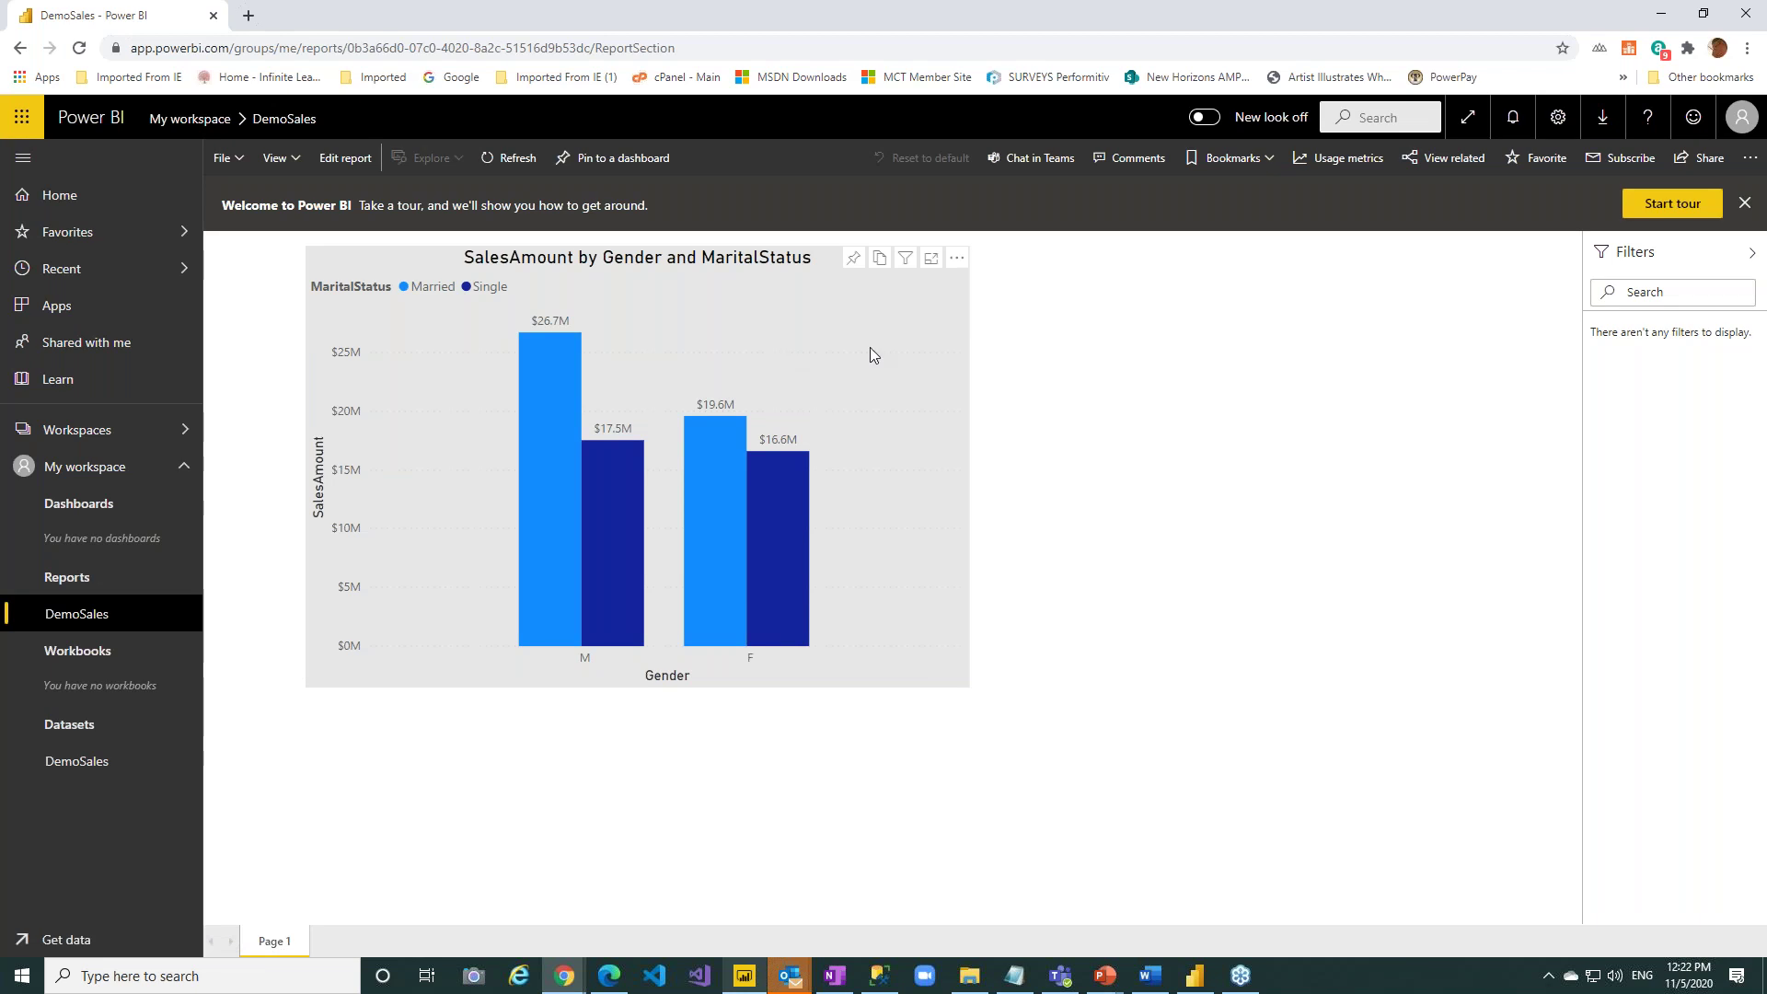
Pin the SalesAmount by Gender and MaritalStatus chart to a new dashboard named DemoDash and dismiss the notification.
click(853, 262)
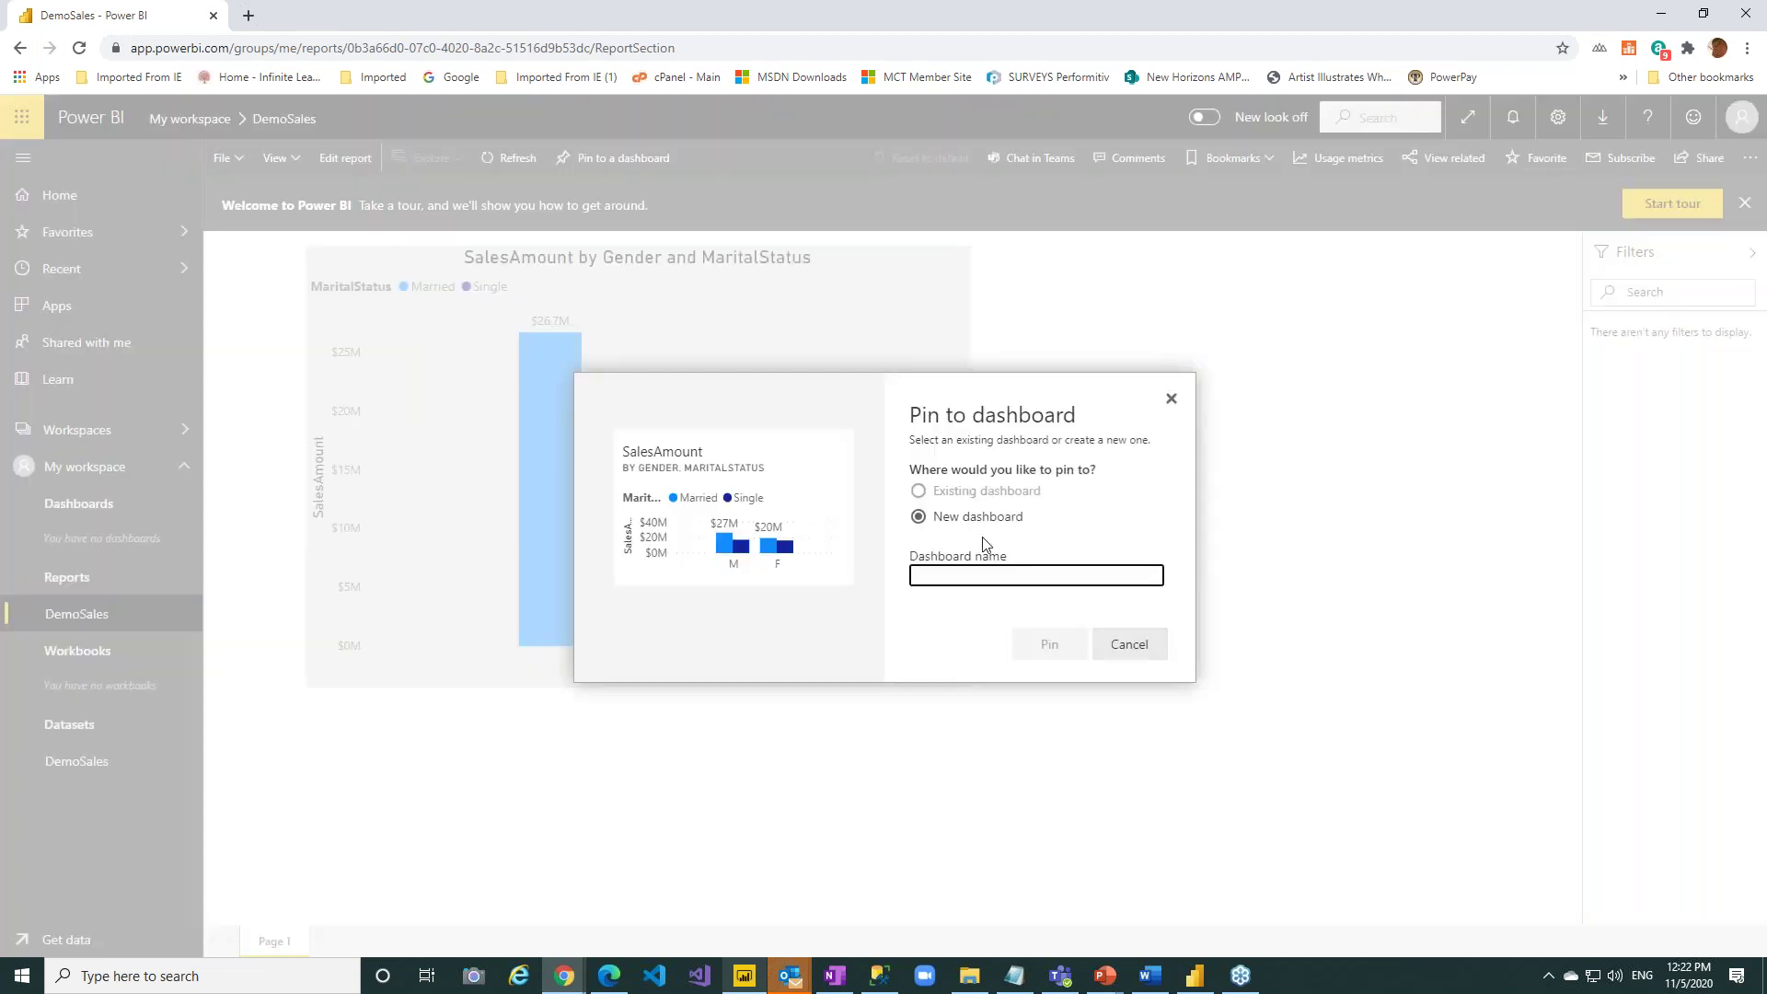
click(969, 573)
text(Demo)
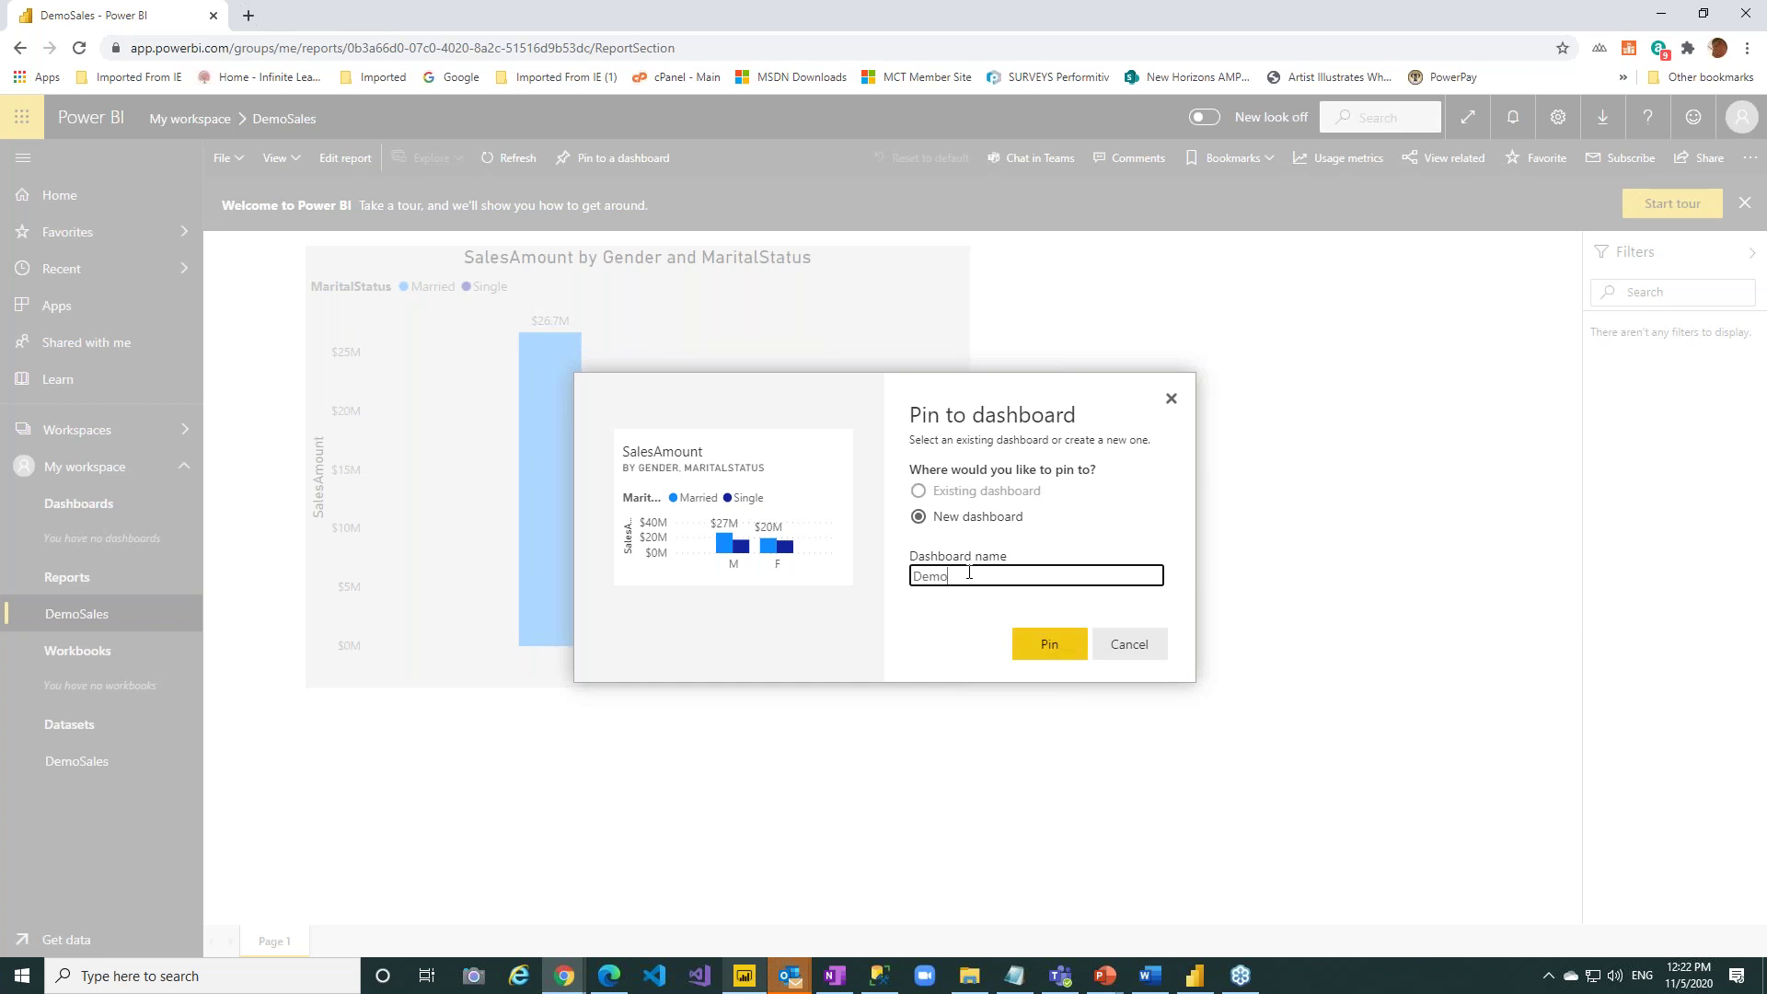
text(Dashobaord)
drag(1019, 576, 978, 579)
key(BackSpace)
click(1049, 644)
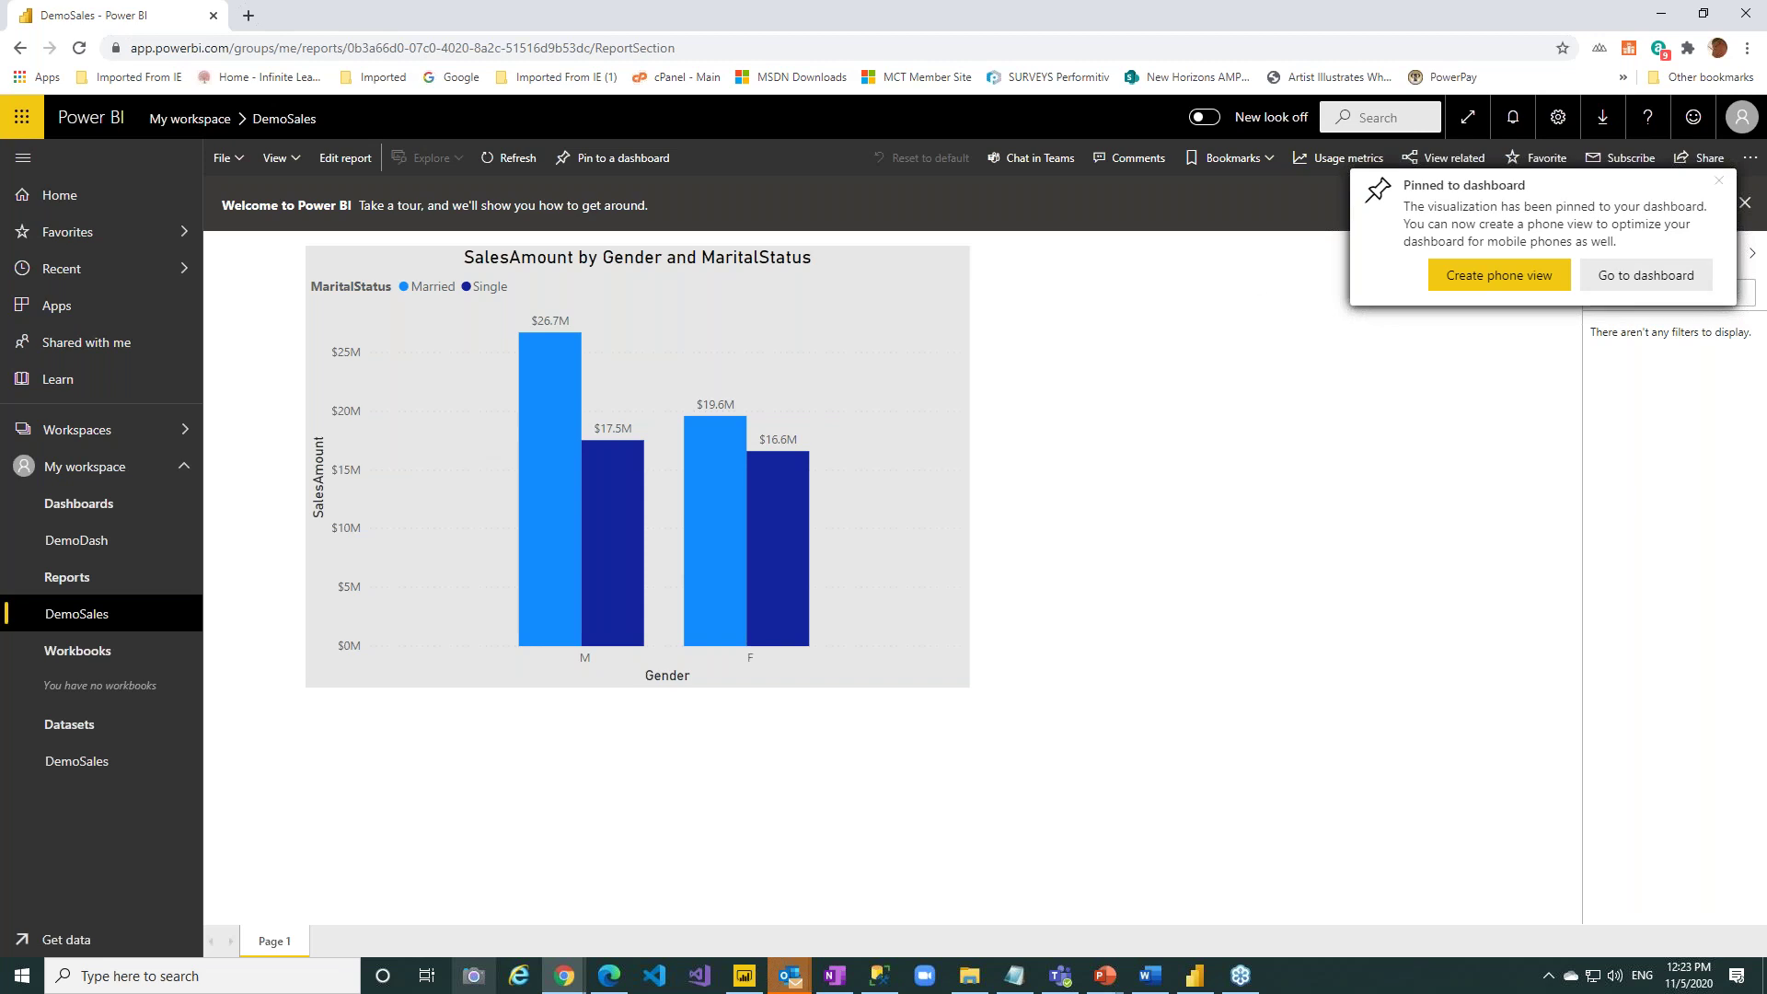
click(1718, 181)
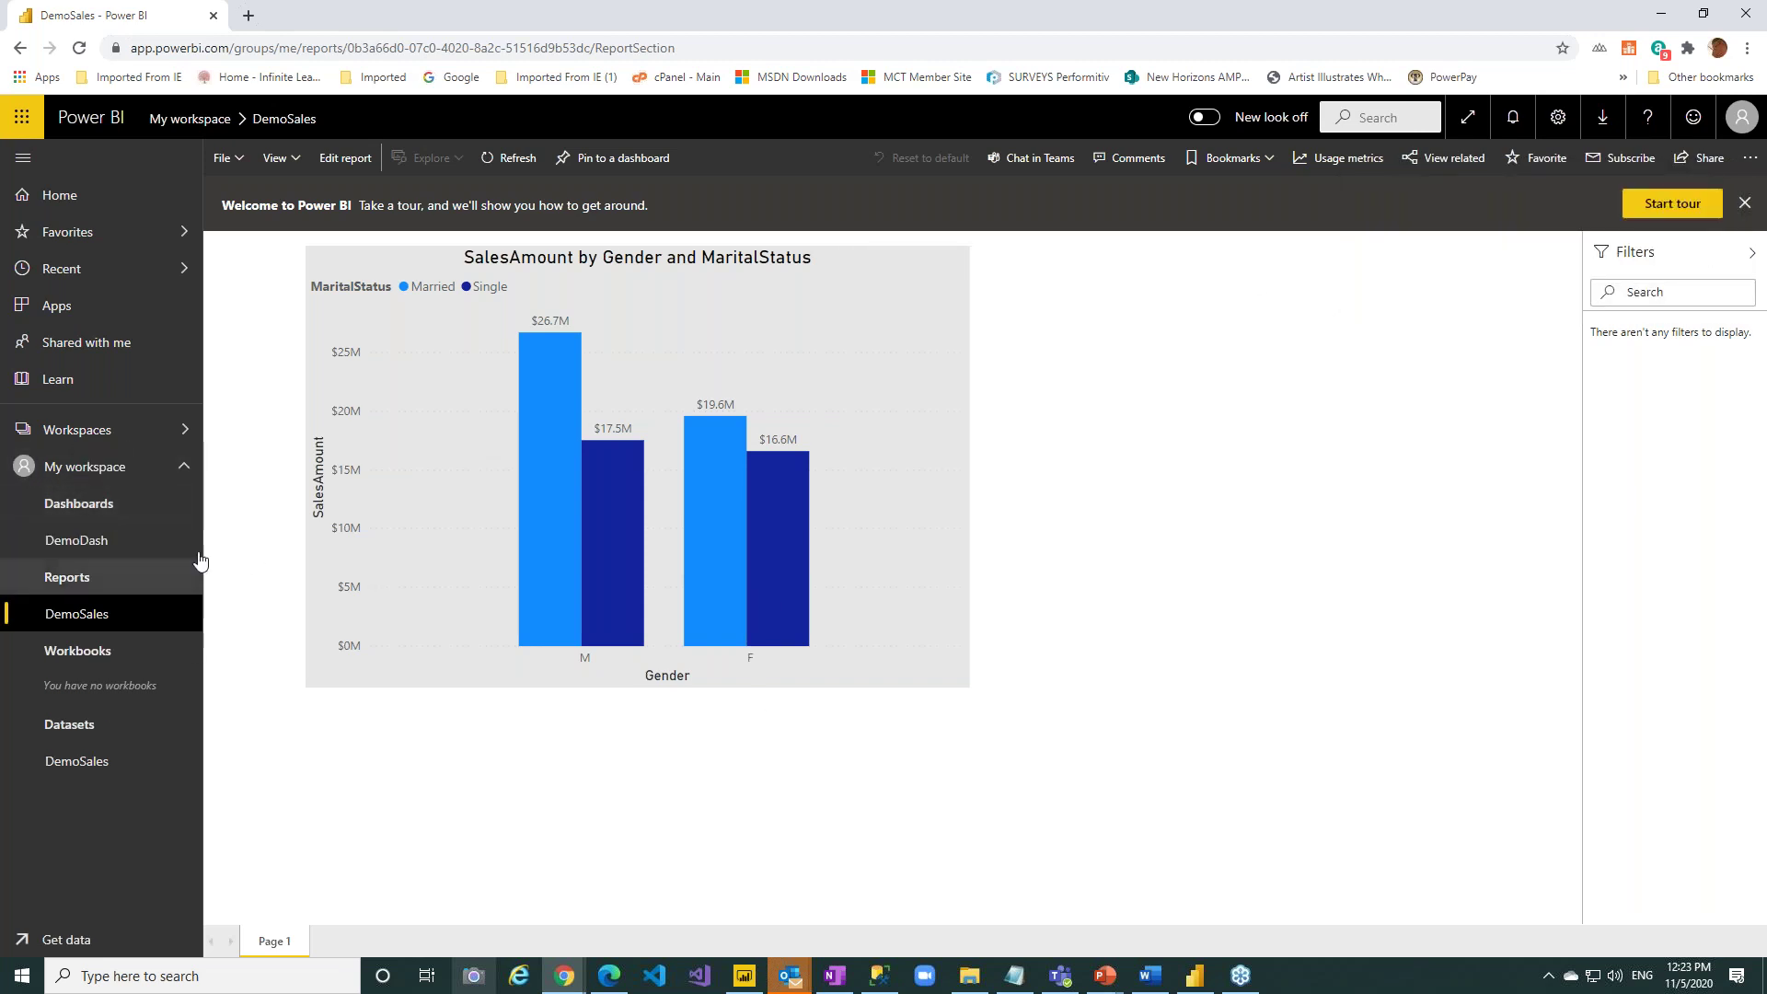
Open the DemoDash dashboard and review its sharing options without sharing it.
click(85, 543)
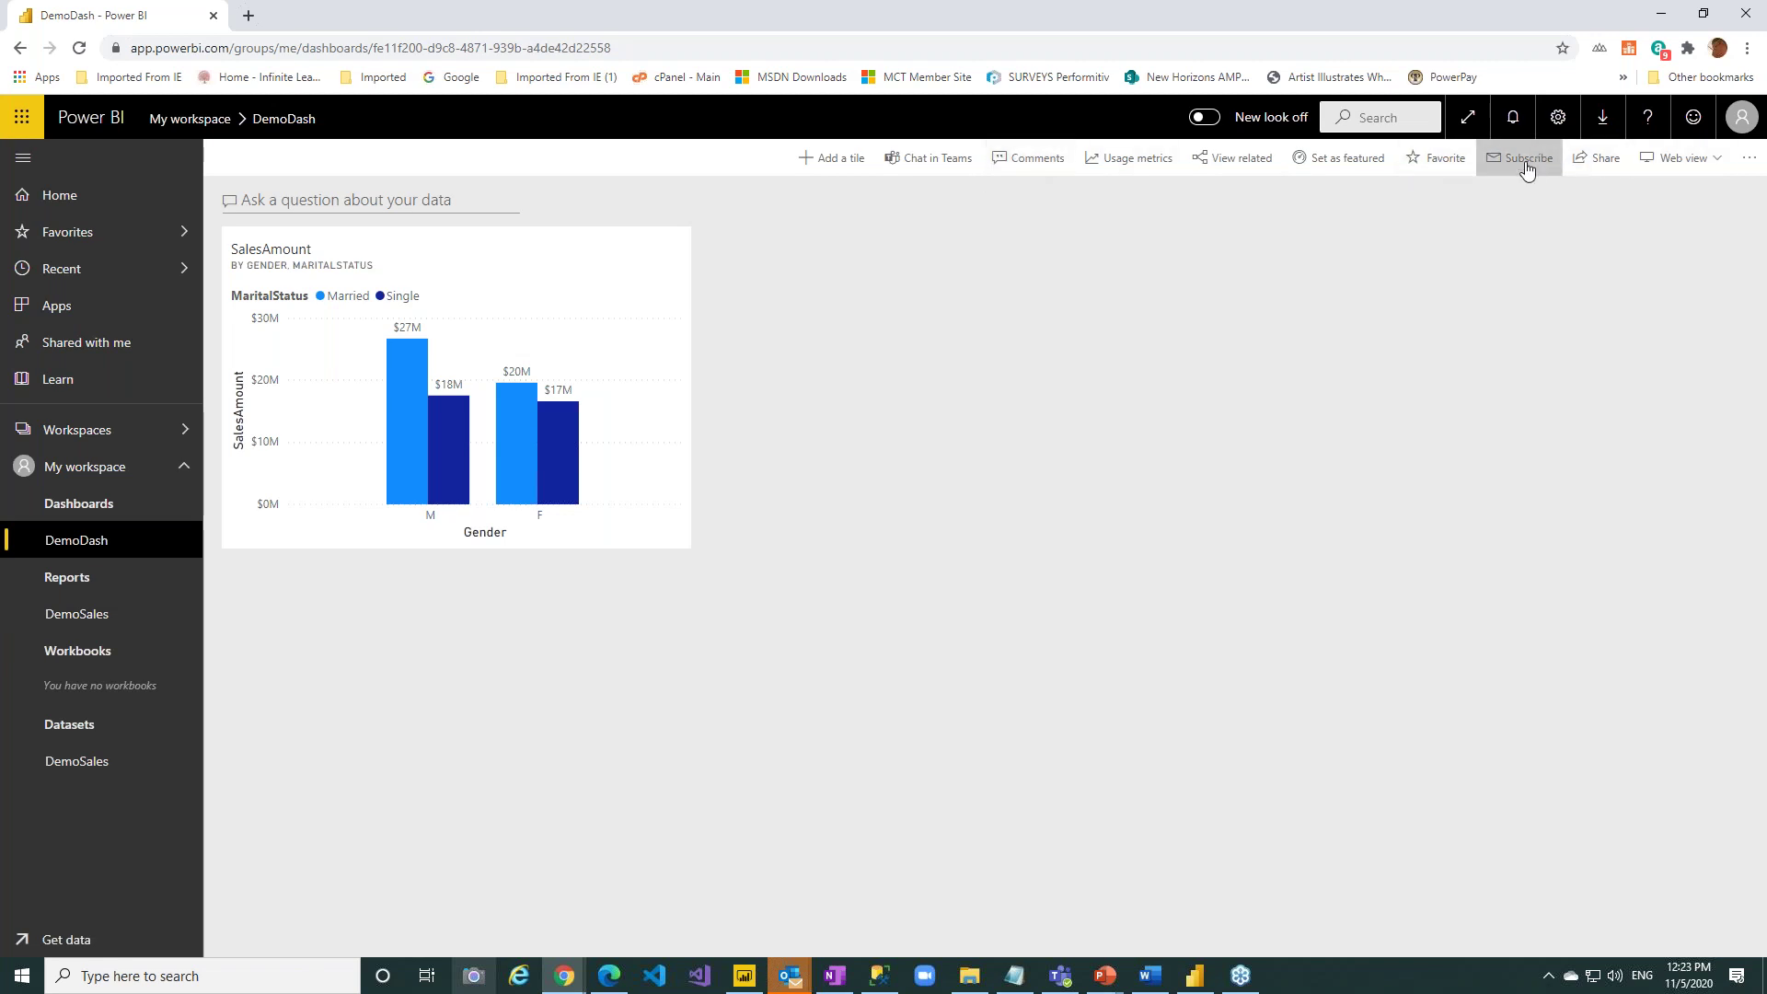
click(1600, 160)
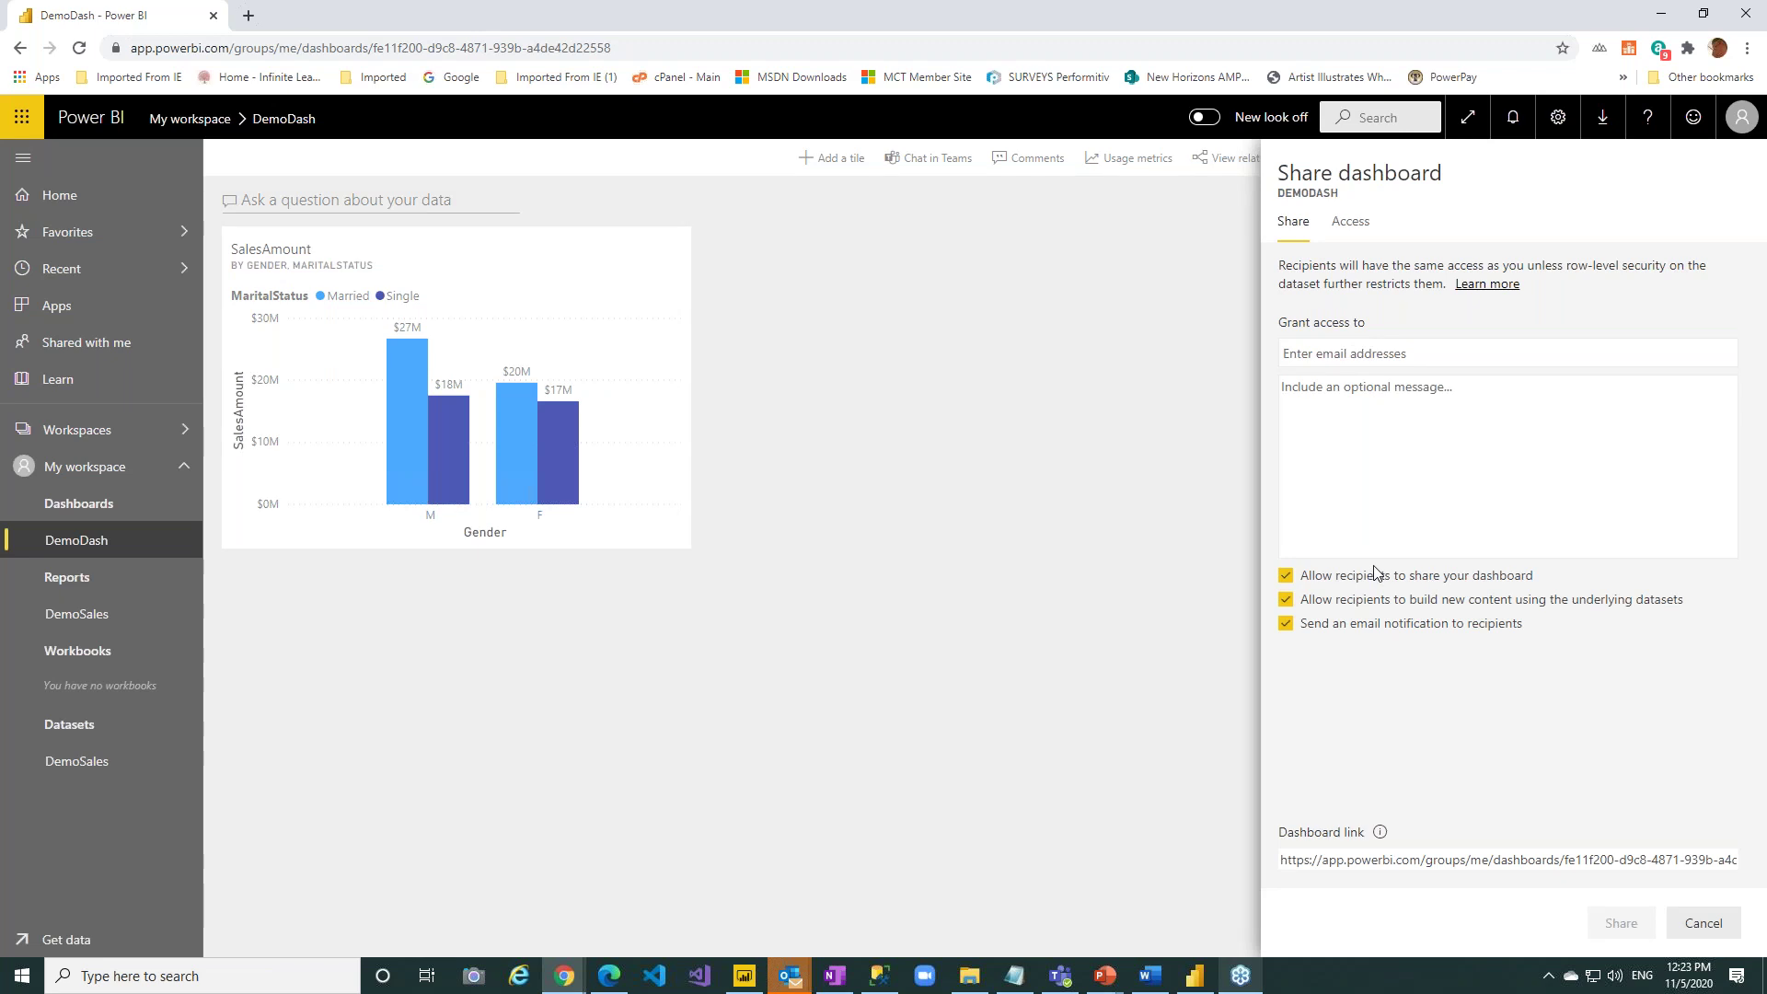
click(1695, 926)
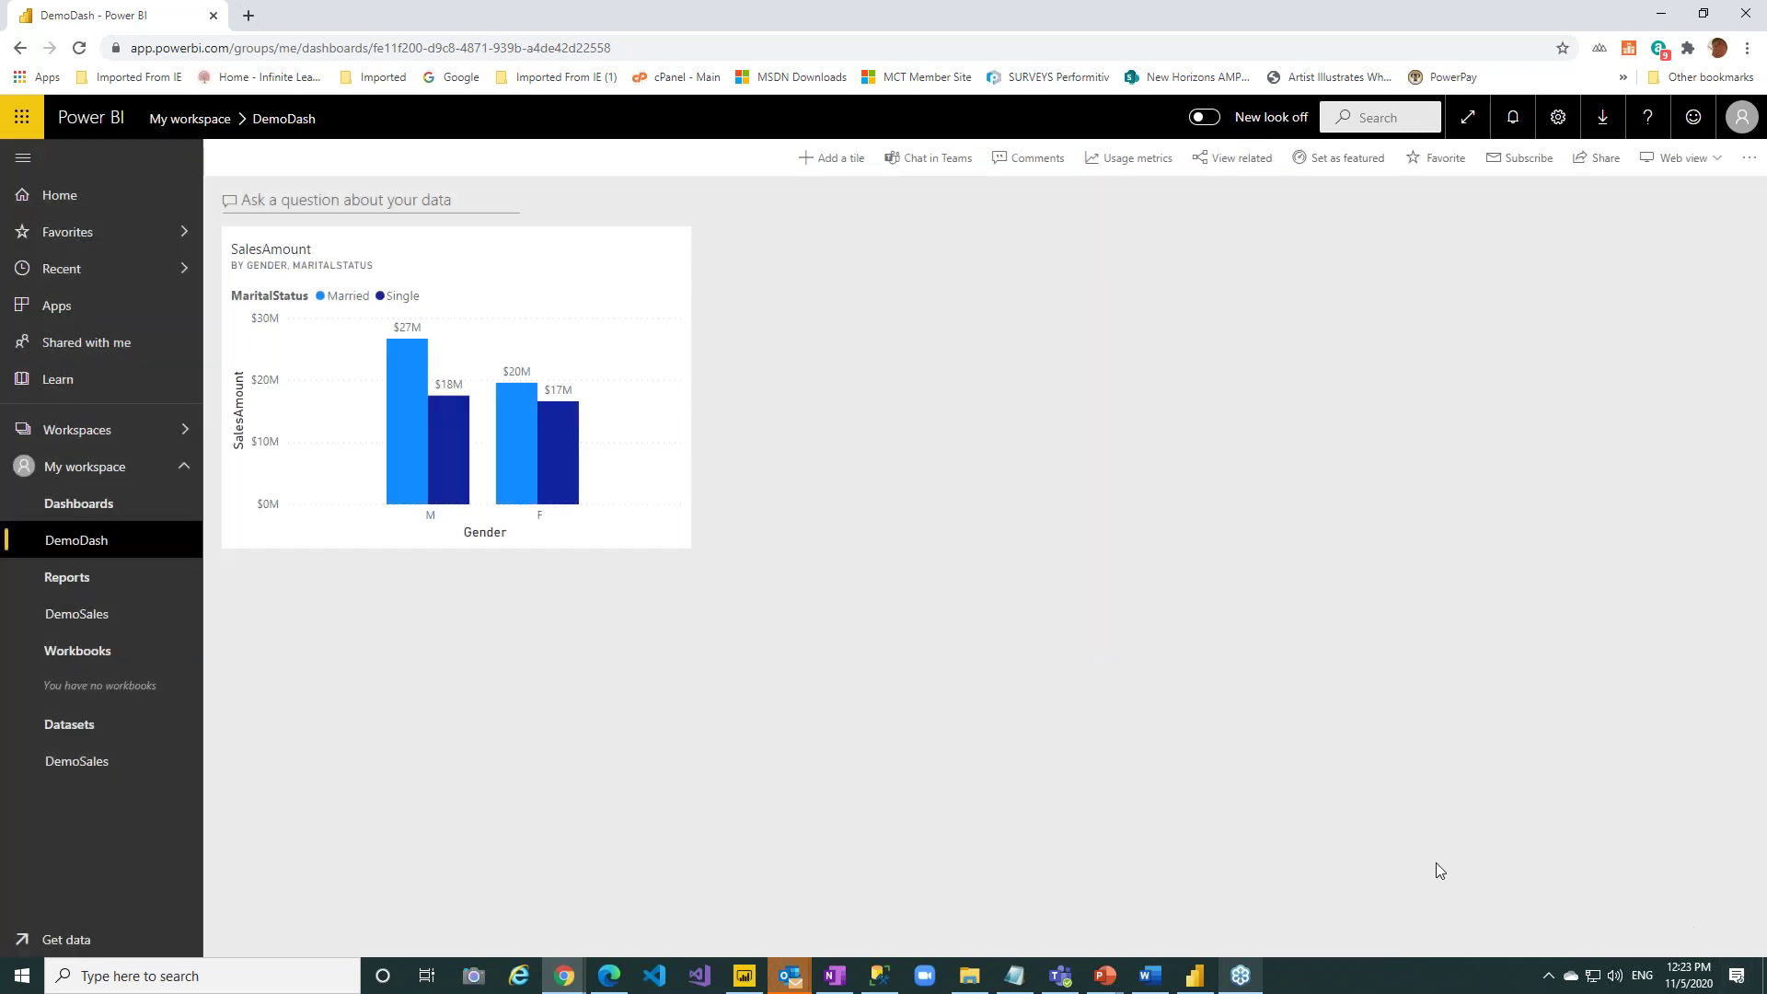
Open the source report from the SalesAmount dashboard tile and review its embedding, publishing and export options.
click(432, 388)
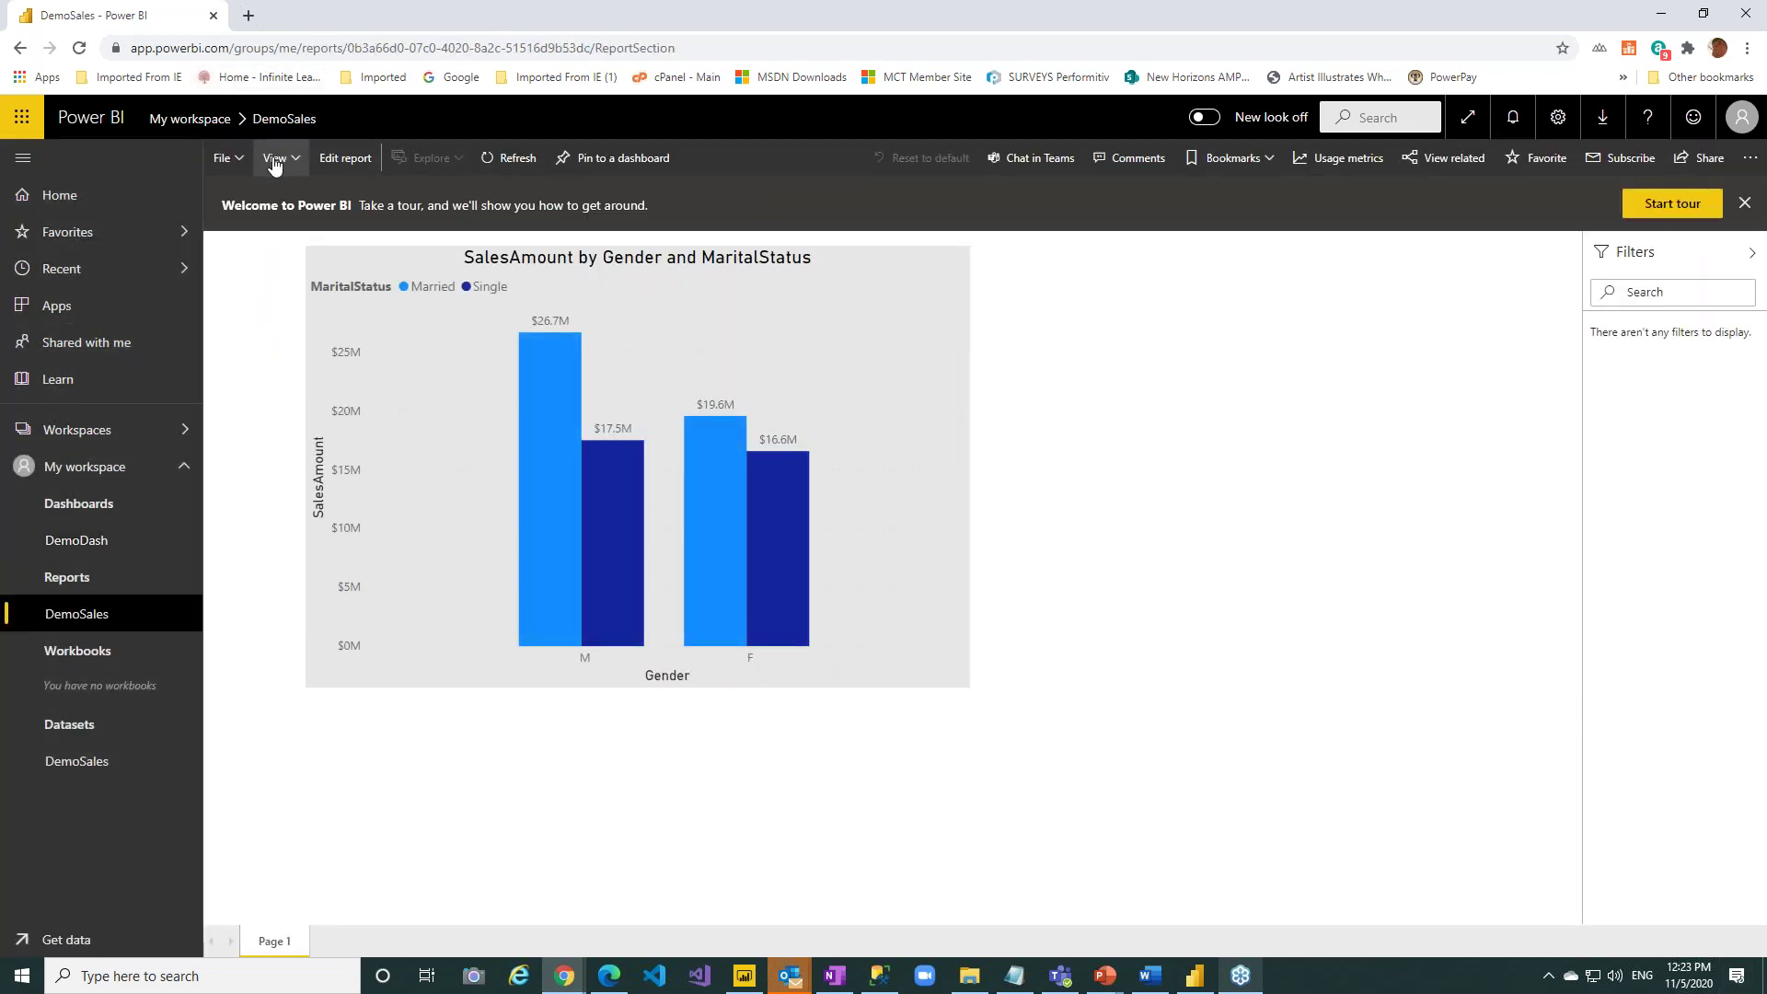
click(237, 160)
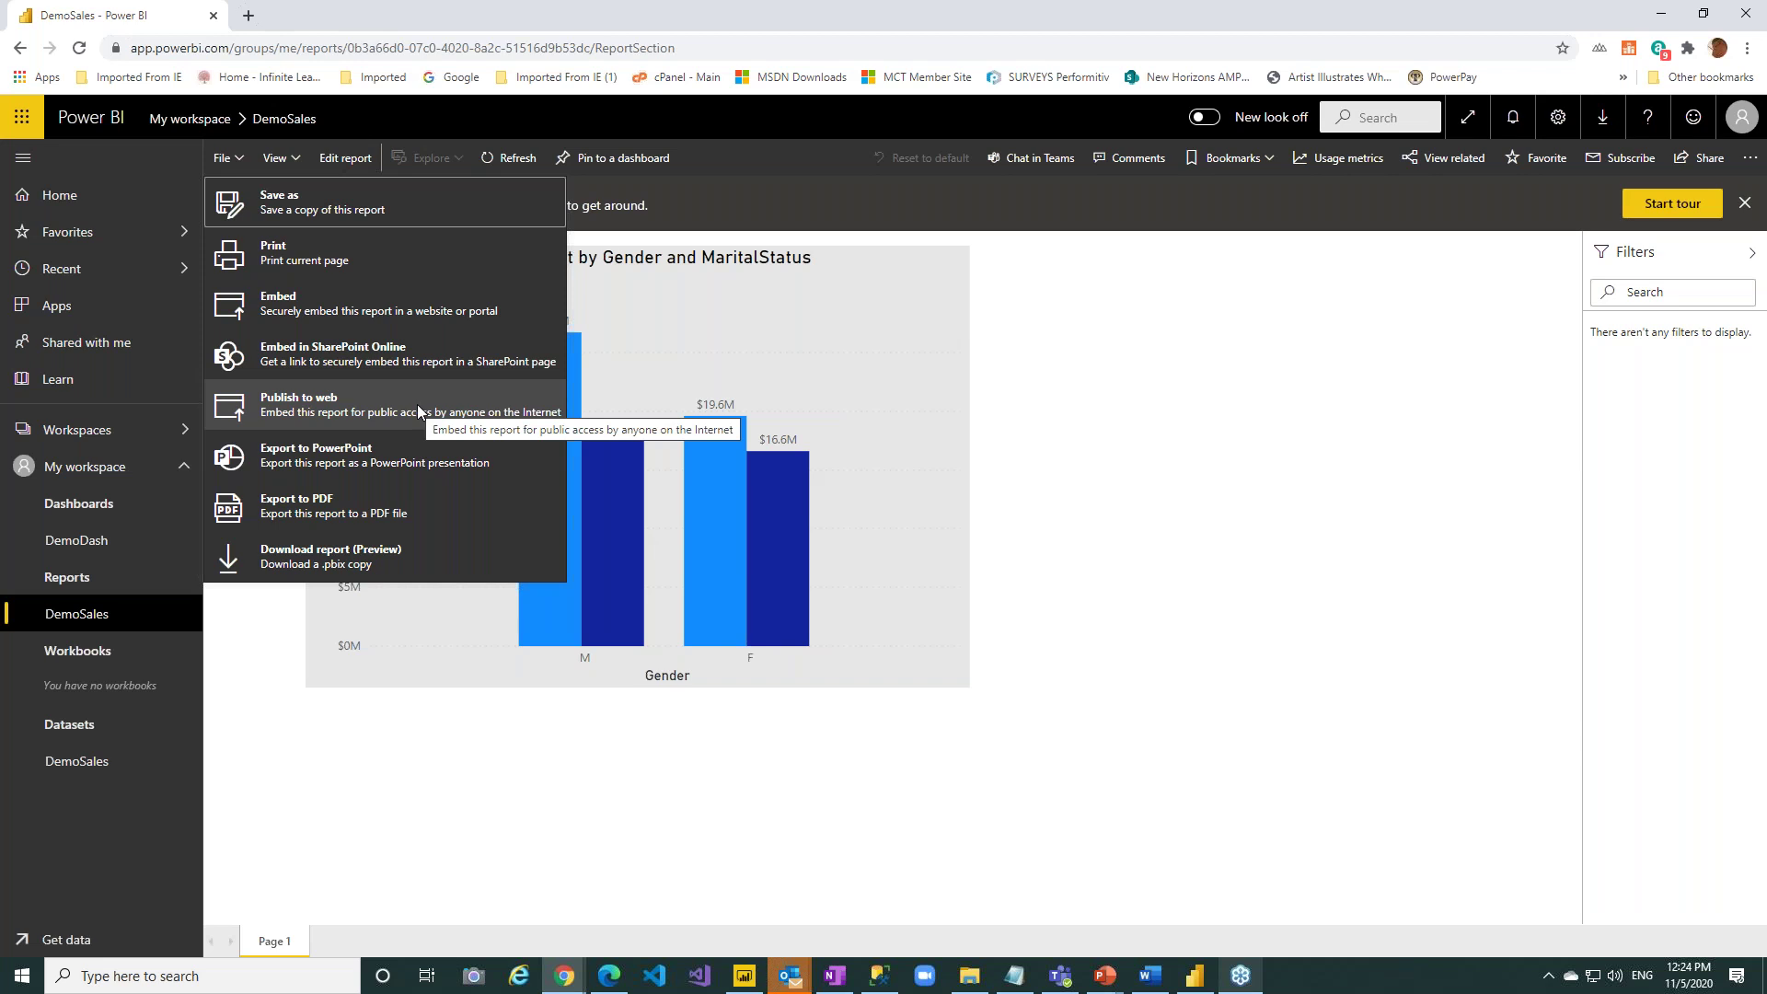
click(1230, 433)
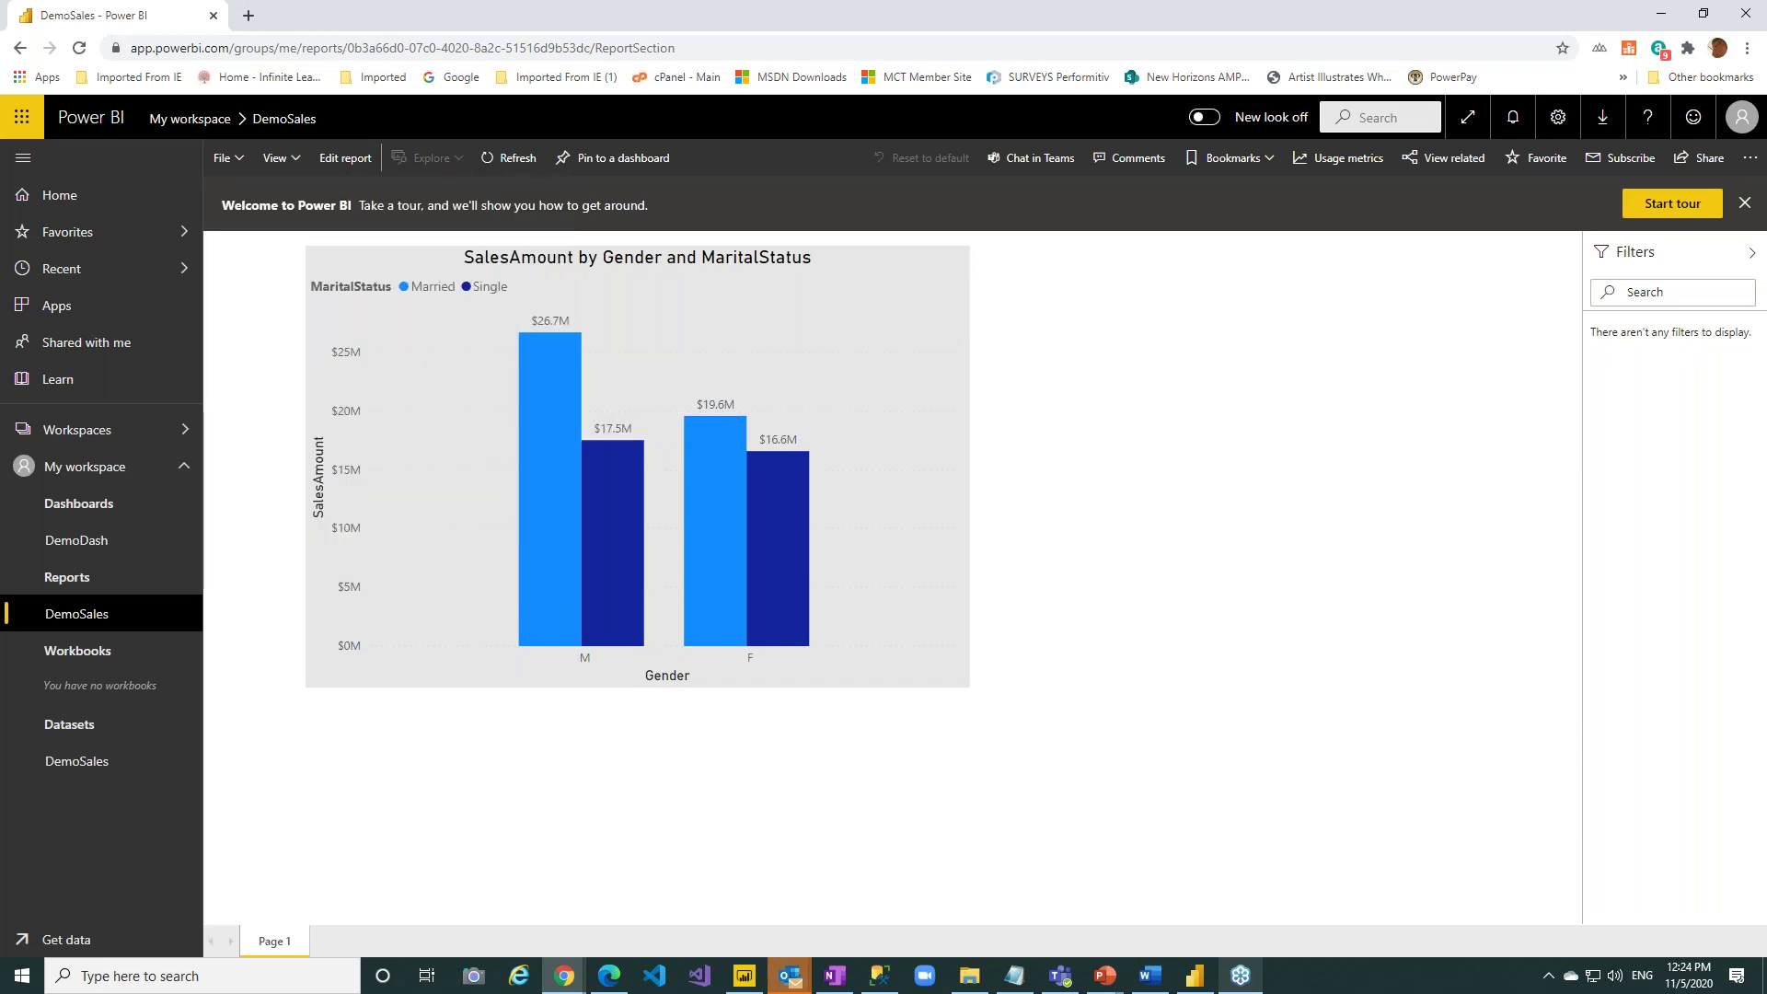
Switch to the Resellers report in Power BI Desktop and cross-highlight the Customer Counts page by United Kingdom, 2012, Australia, Germany and Canada.
key(alt+Tab)
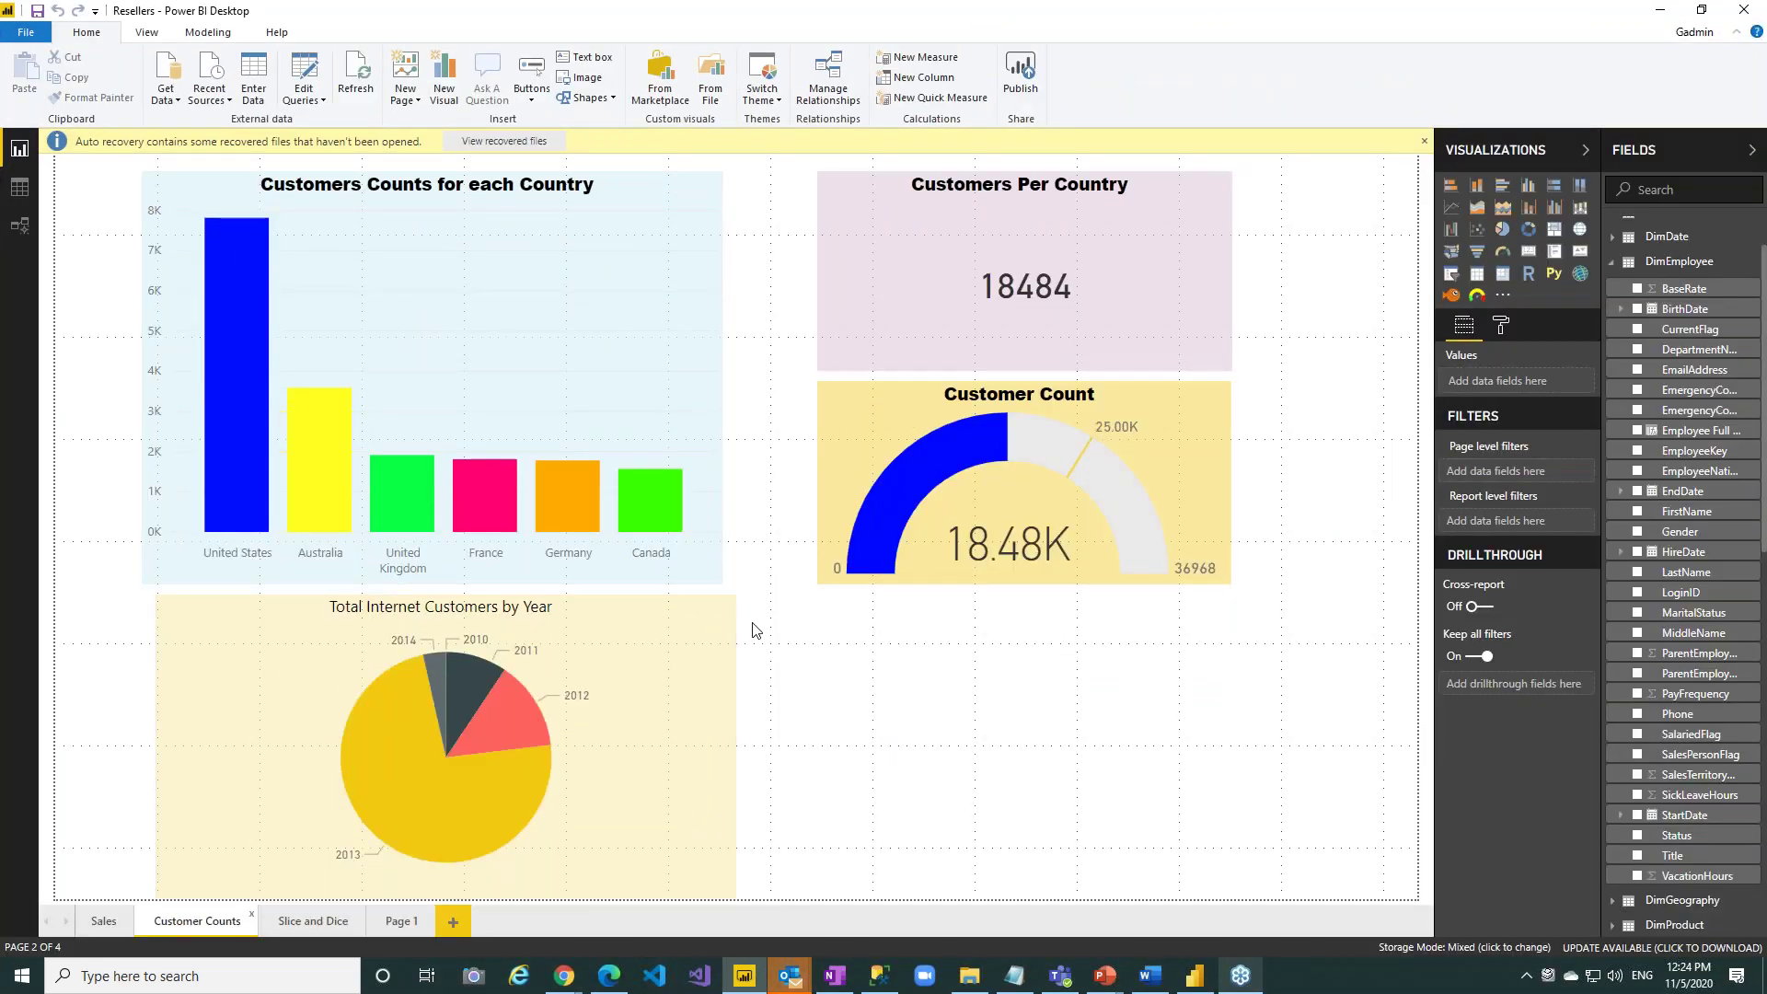
click(403, 504)
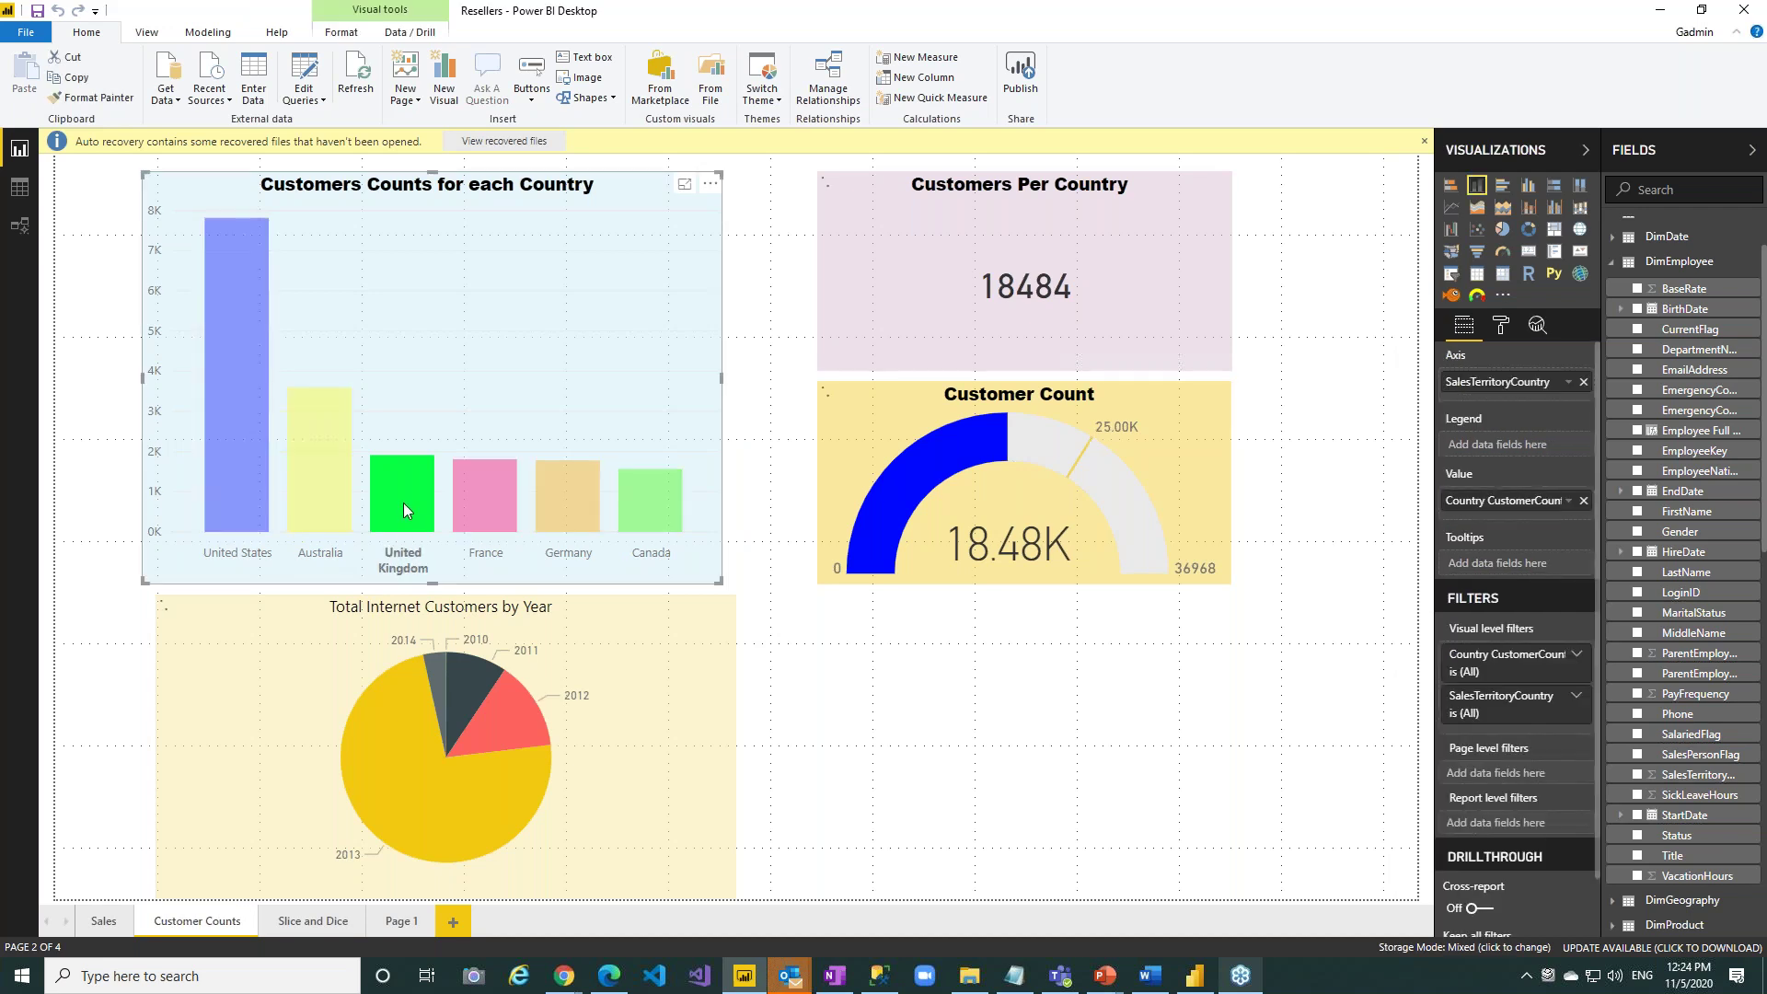
click(502, 720)
click(980, 519)
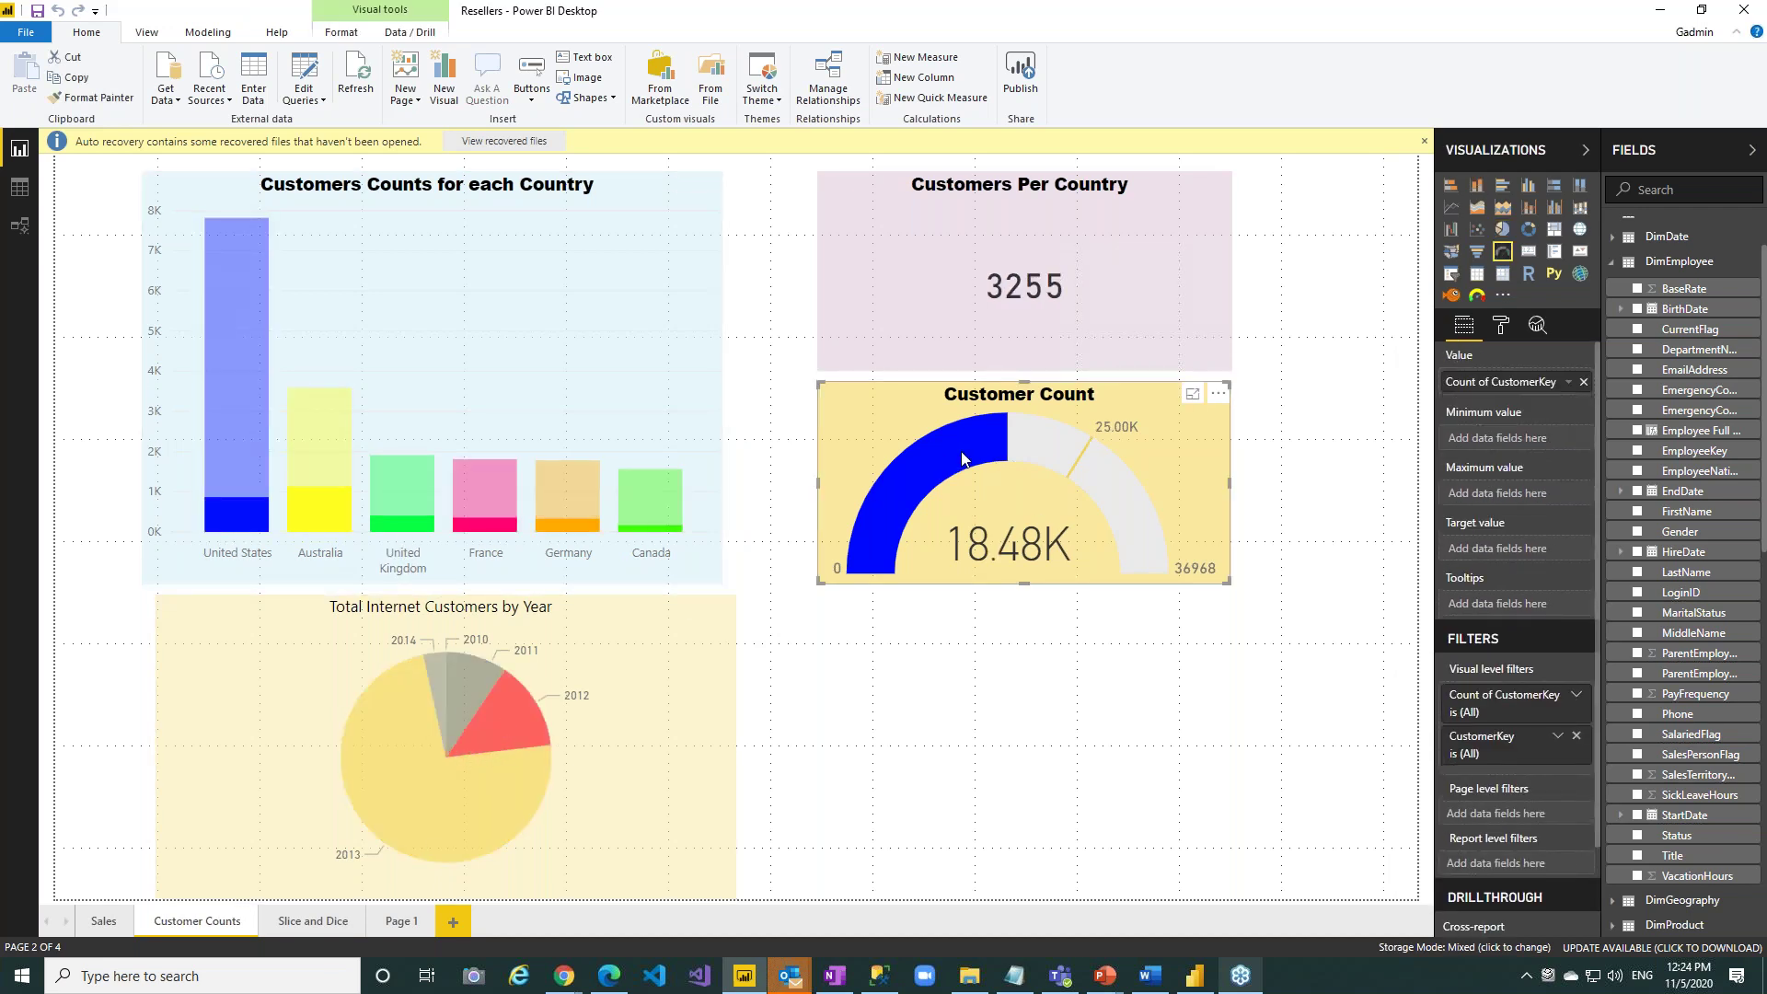
click(298, 418)
click(565, 499)
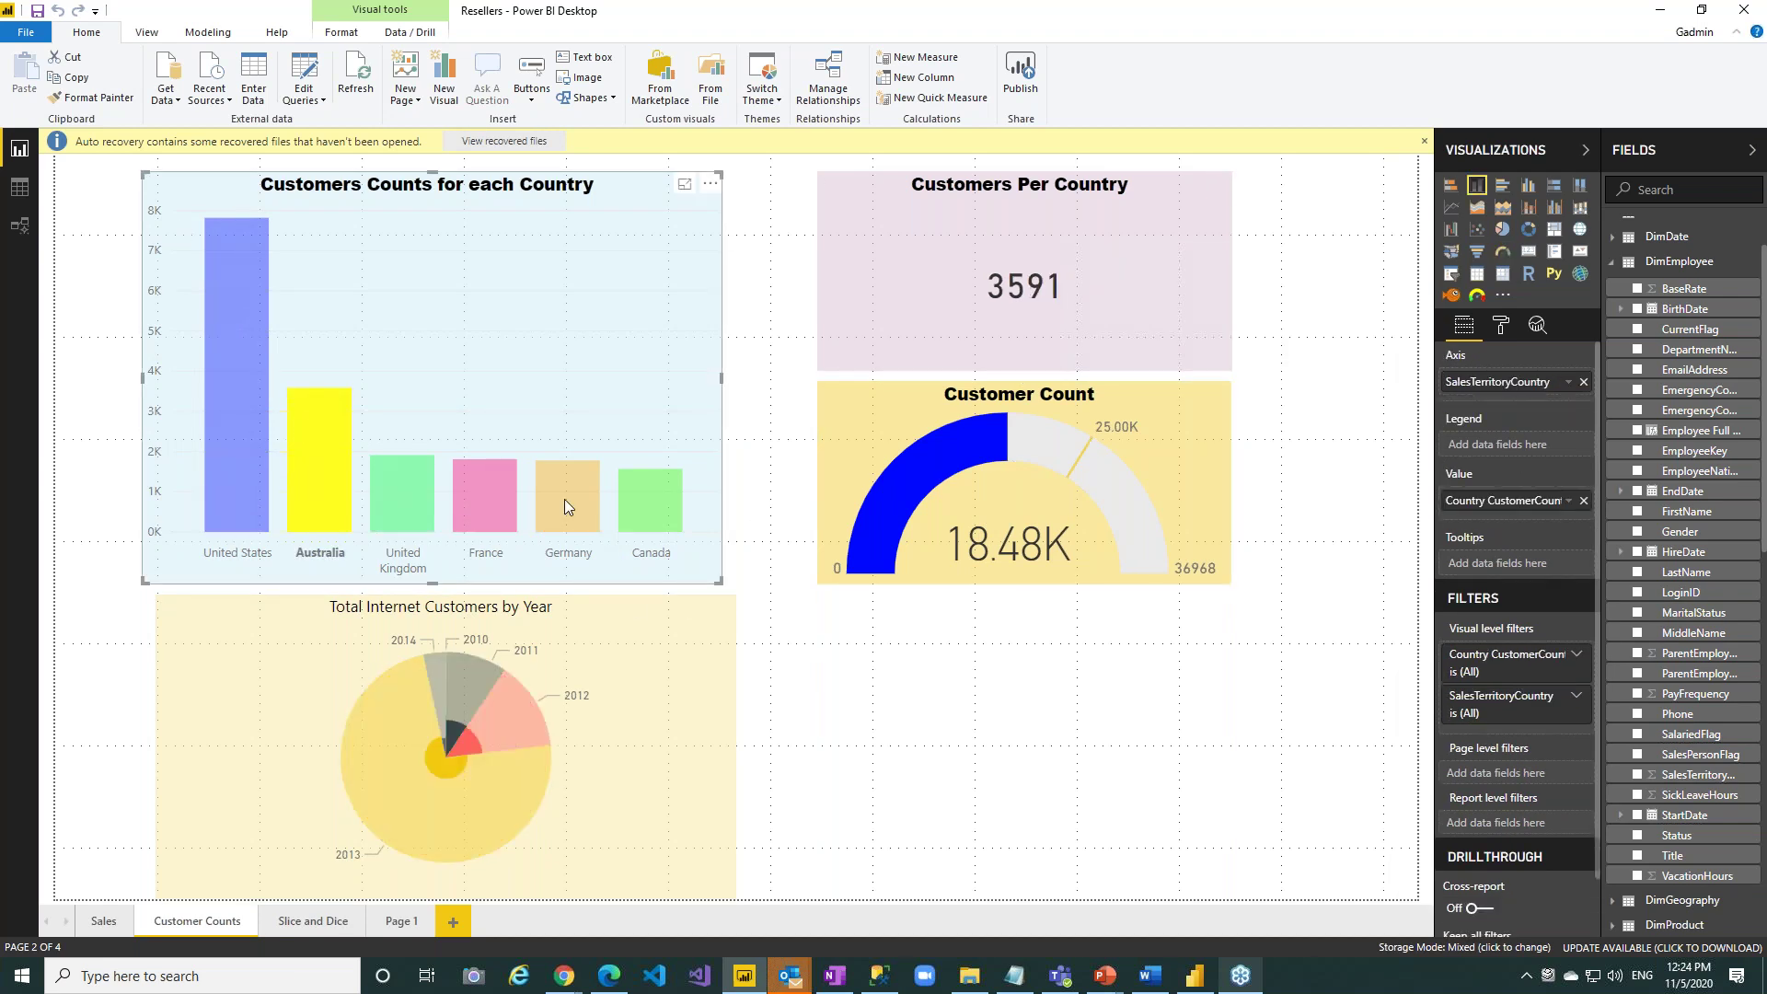
click(643, 493)
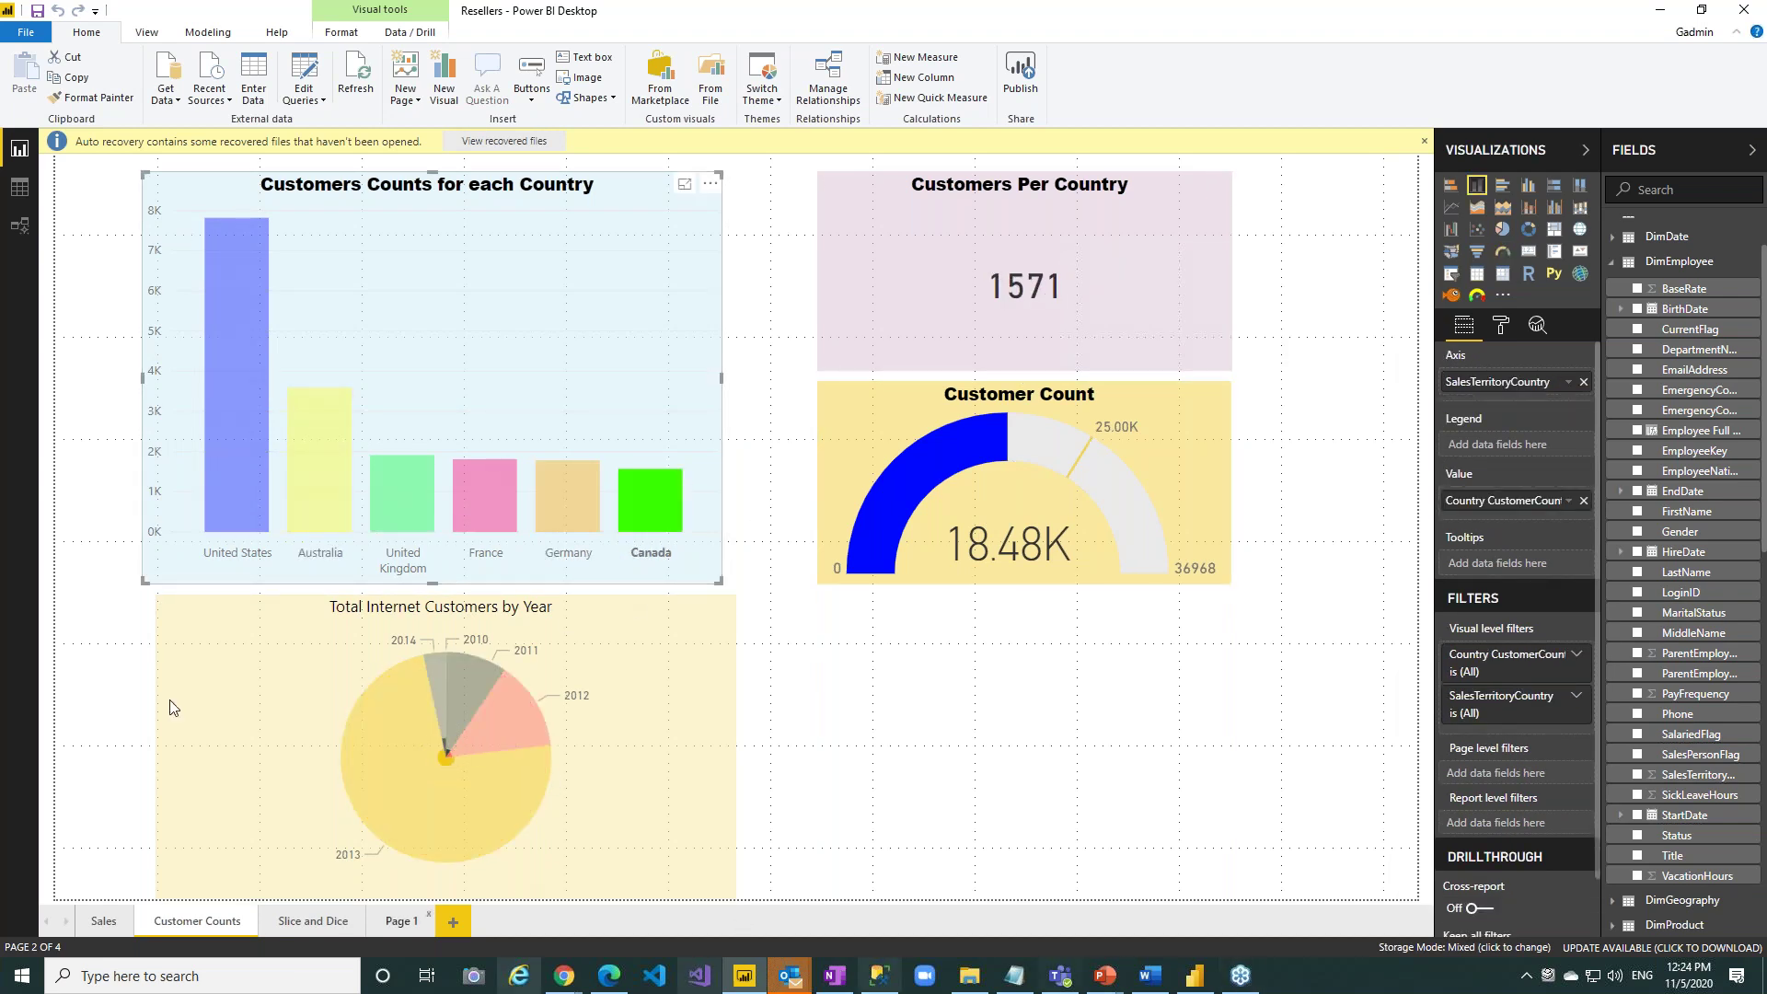
Cross-highlight the Customer Counts page by United States and Australia, and clear the highlight.
click(240, 465)
click(322, 460)
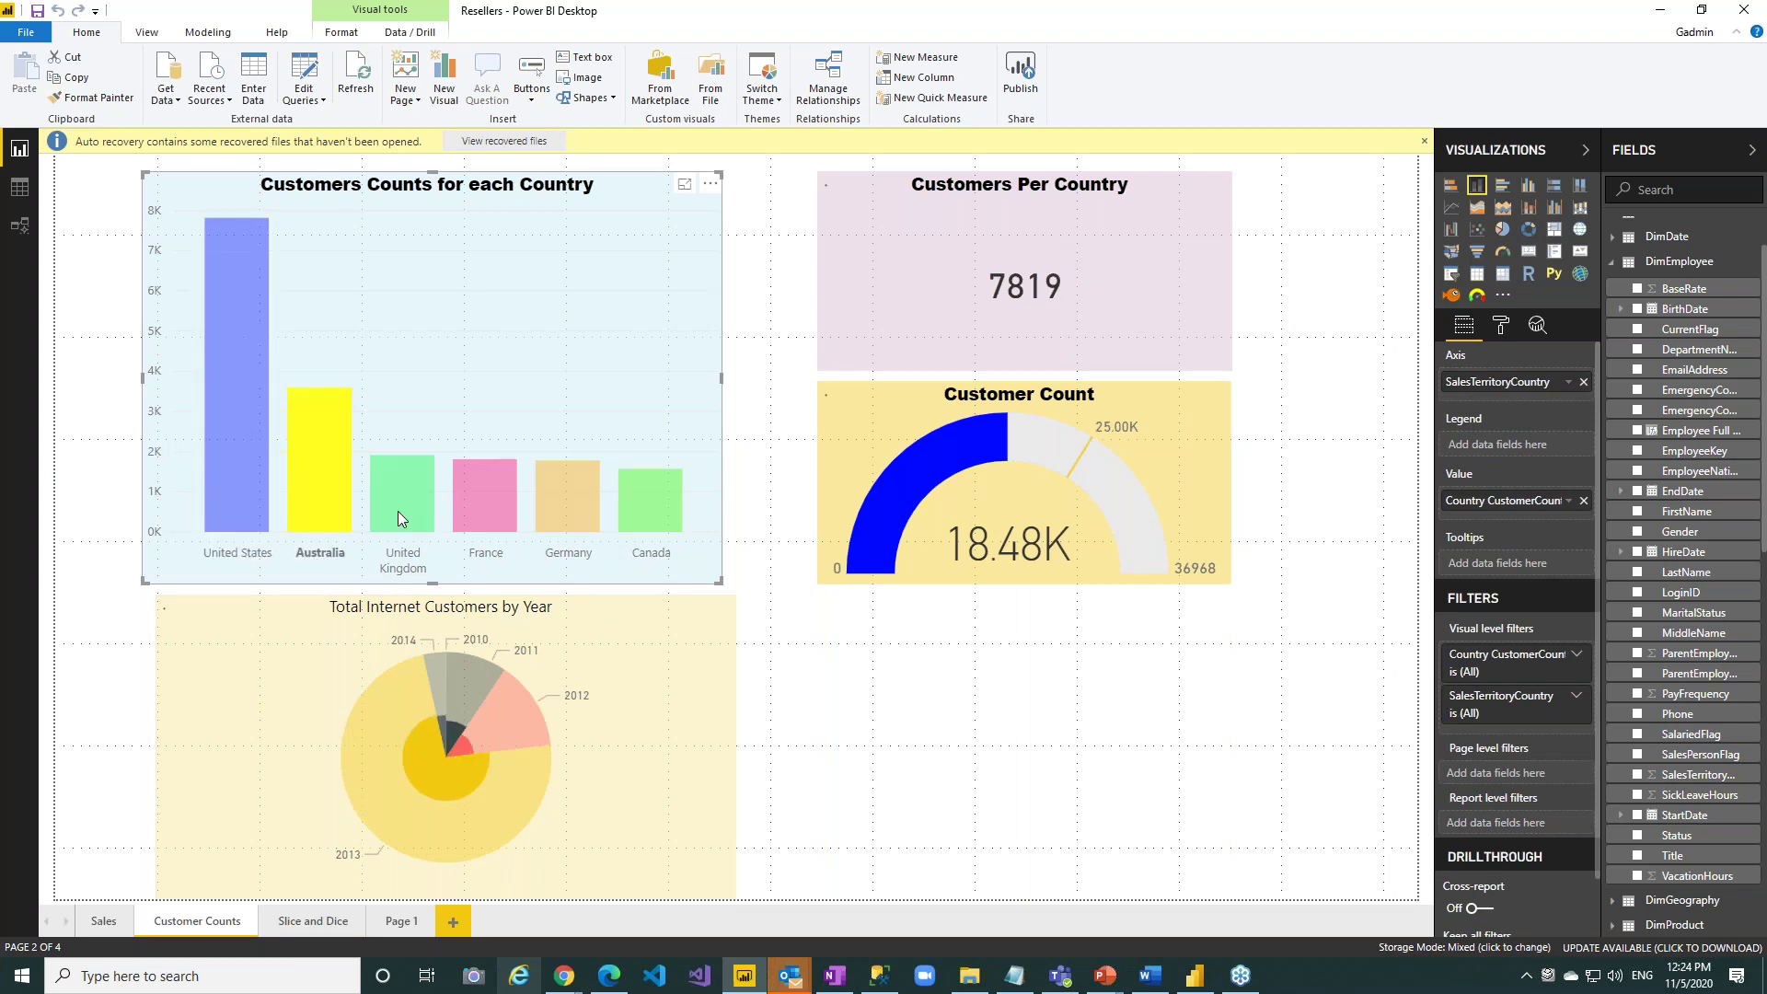
click(644, 663)
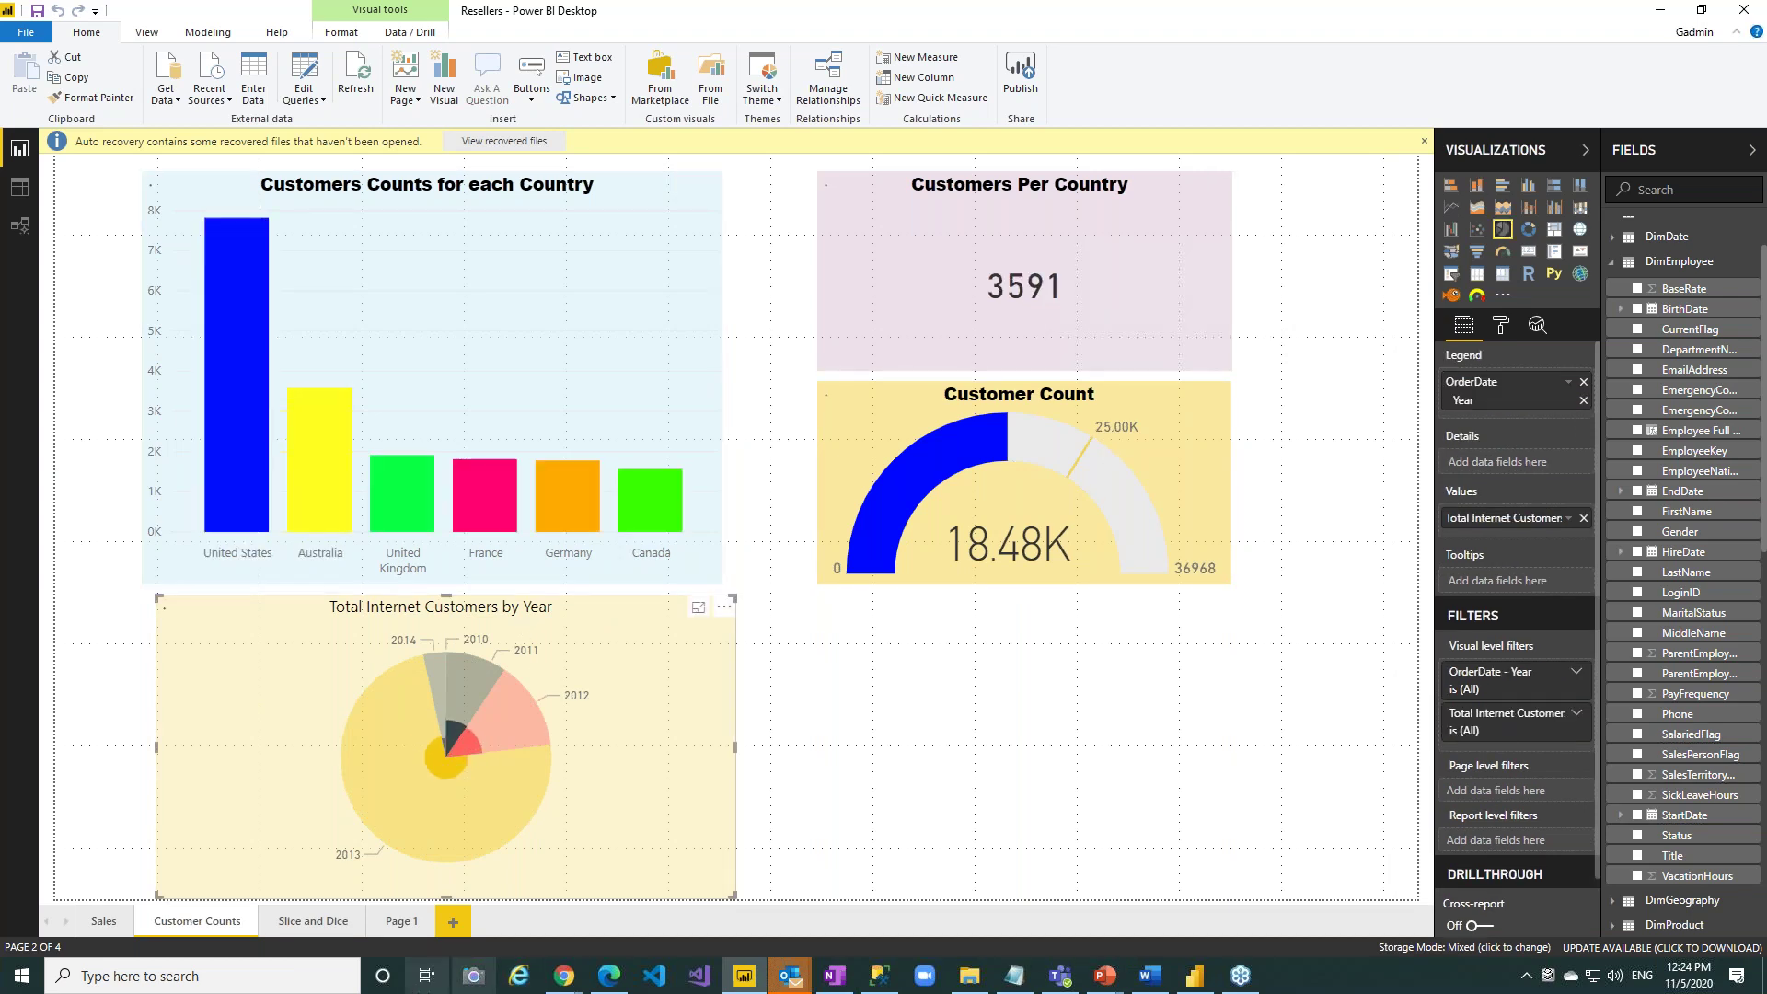
On the Slice and Dice page, highlight United States internet sales and Australia YTDSales, and filter by region Germany and group Europe.
click(314, 921)
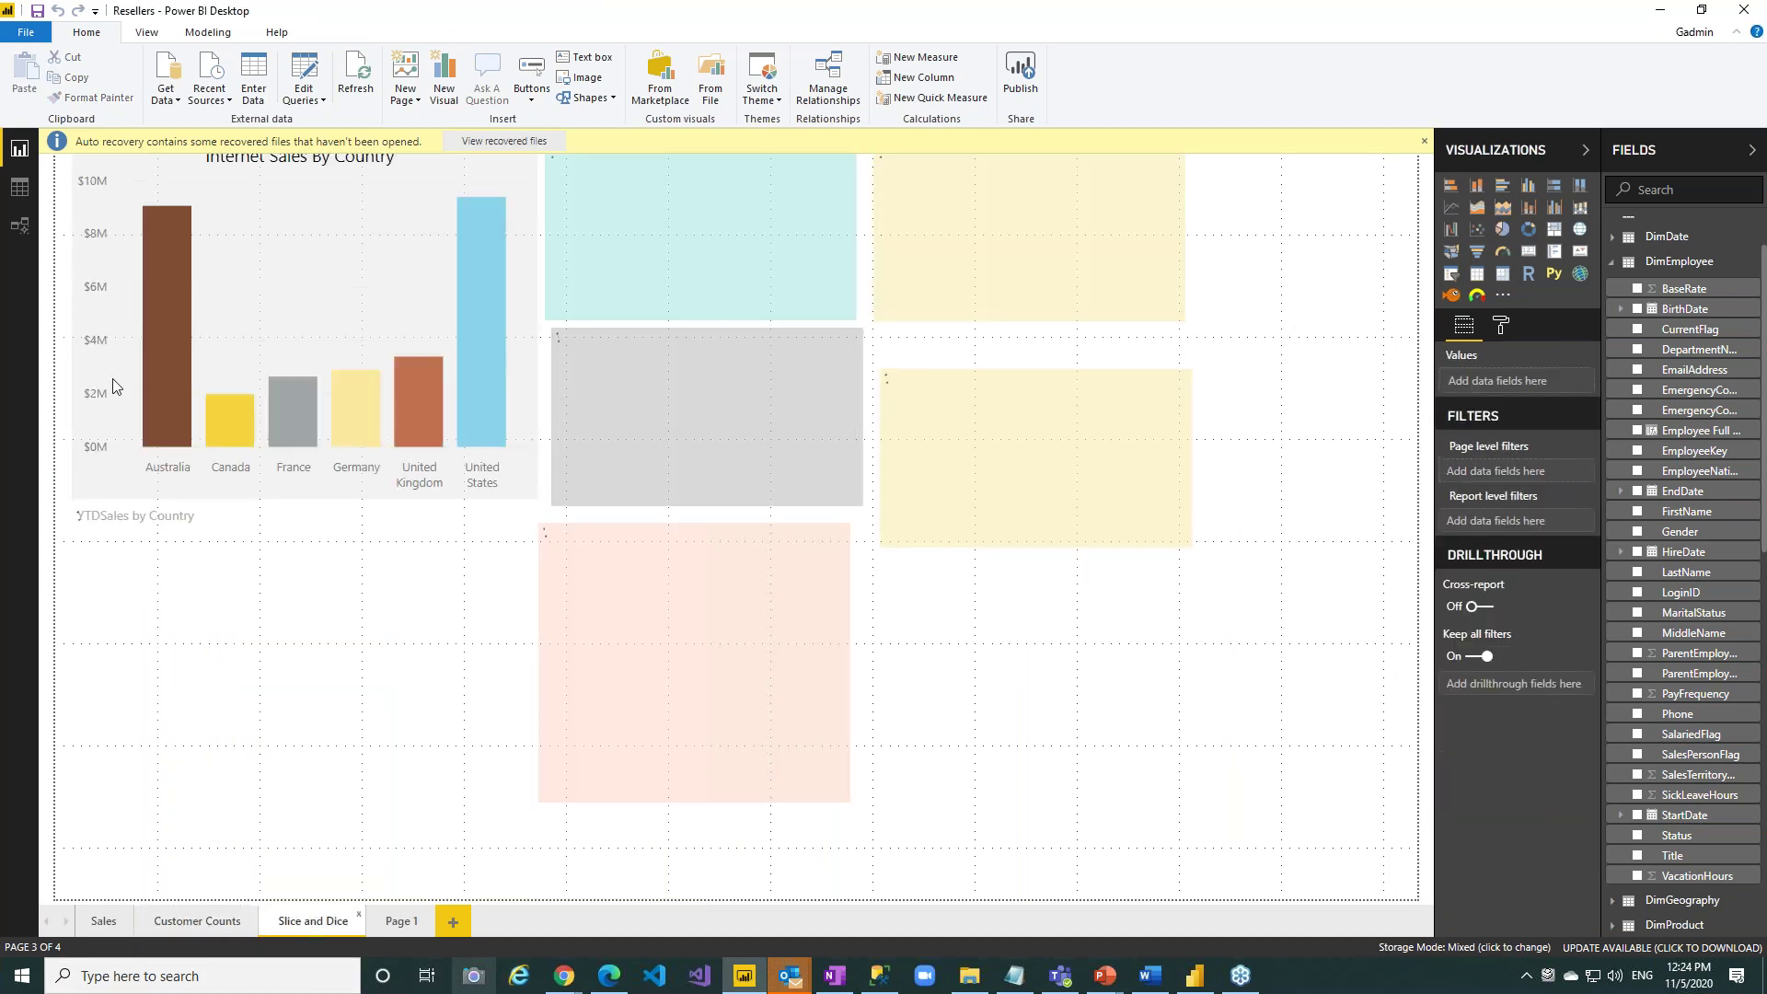
click(482, 351)
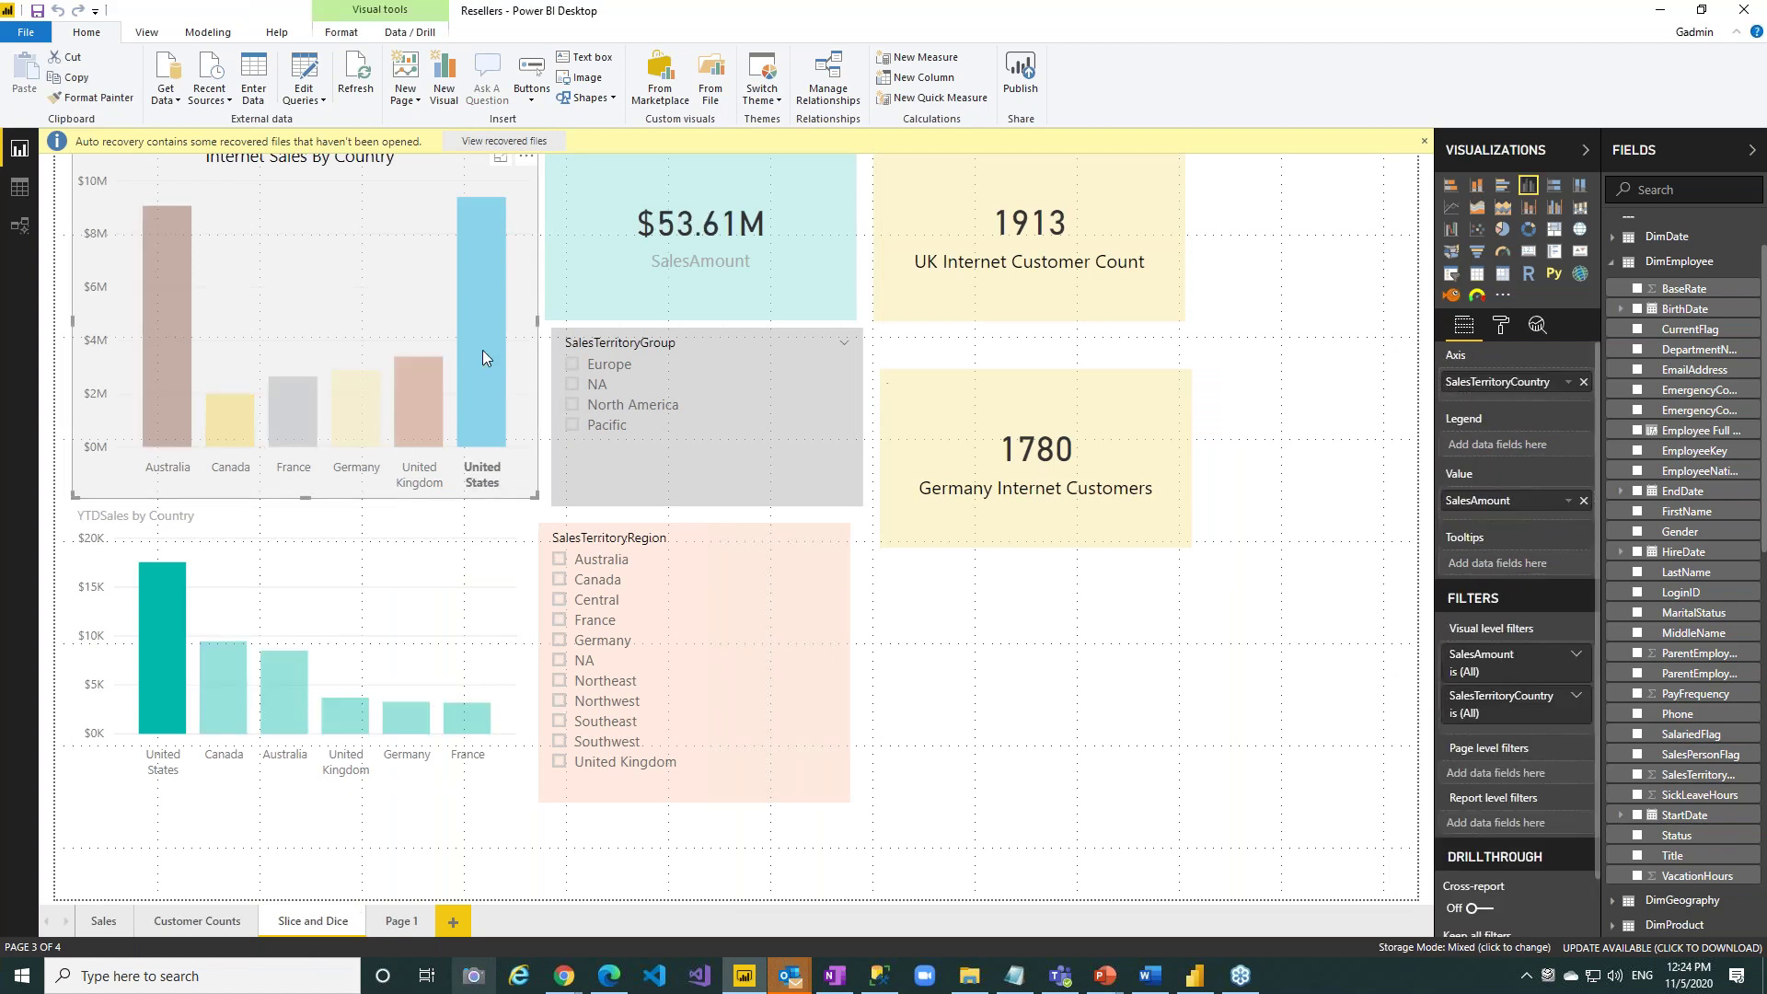
click(285, 686)
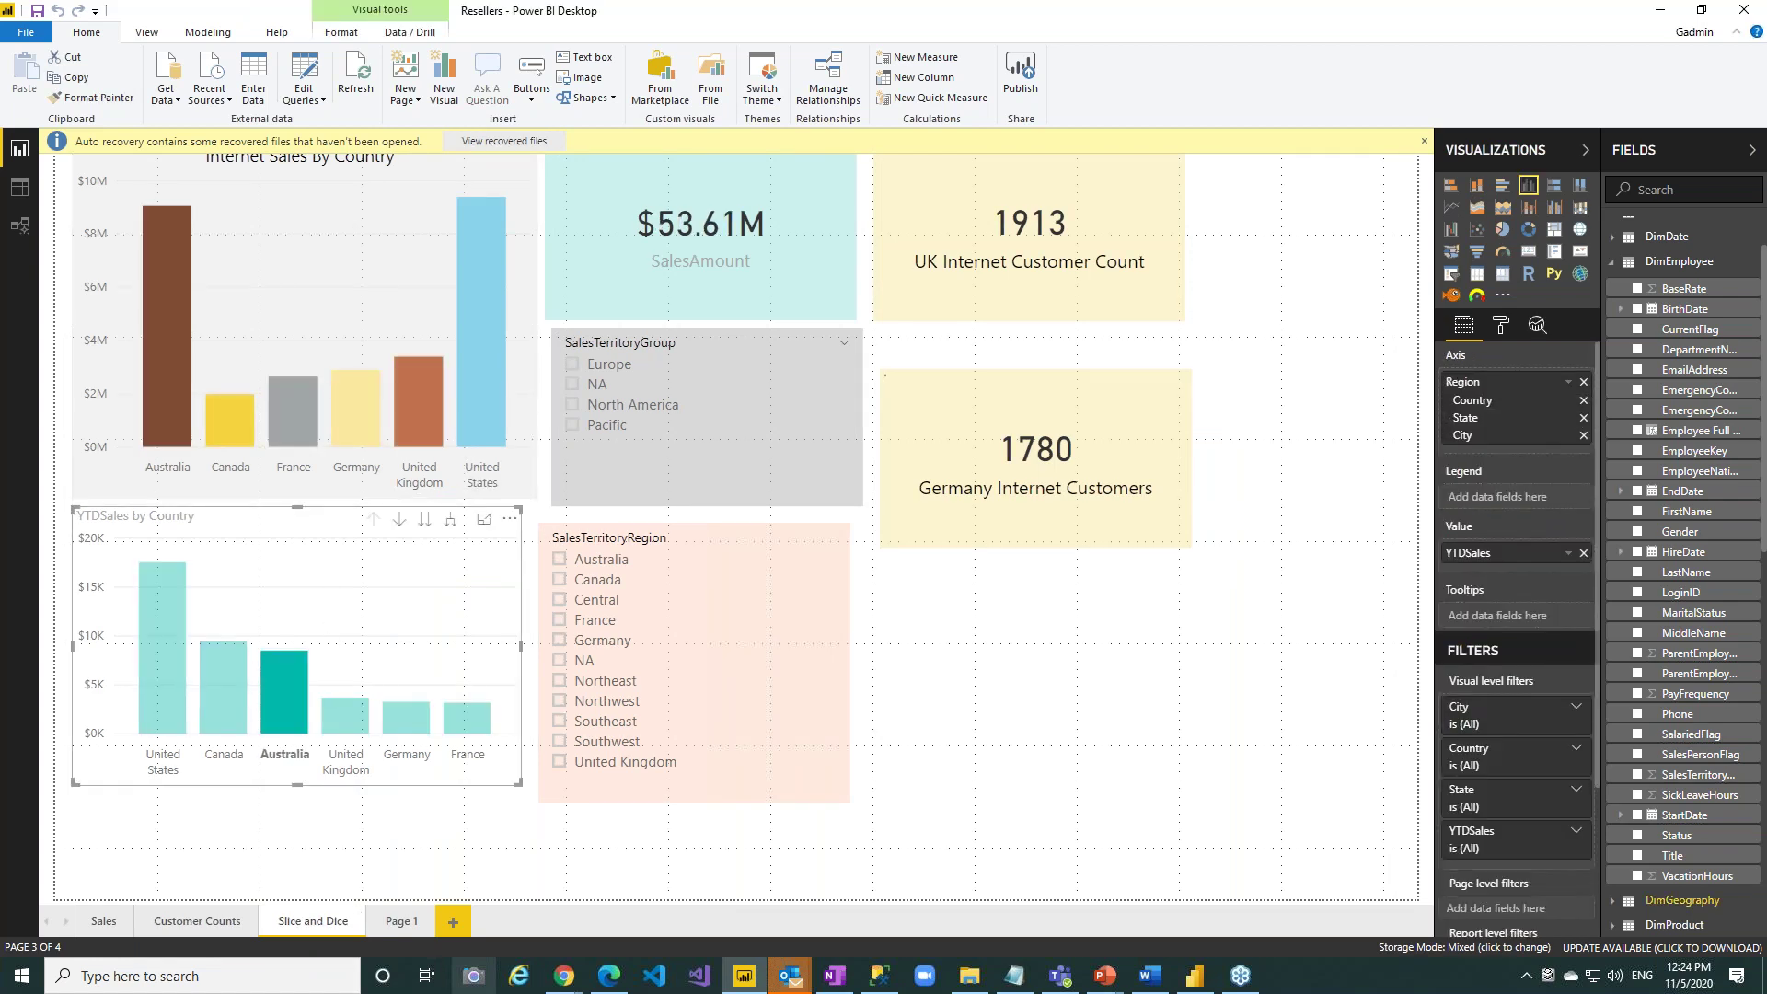
click(560, 640)
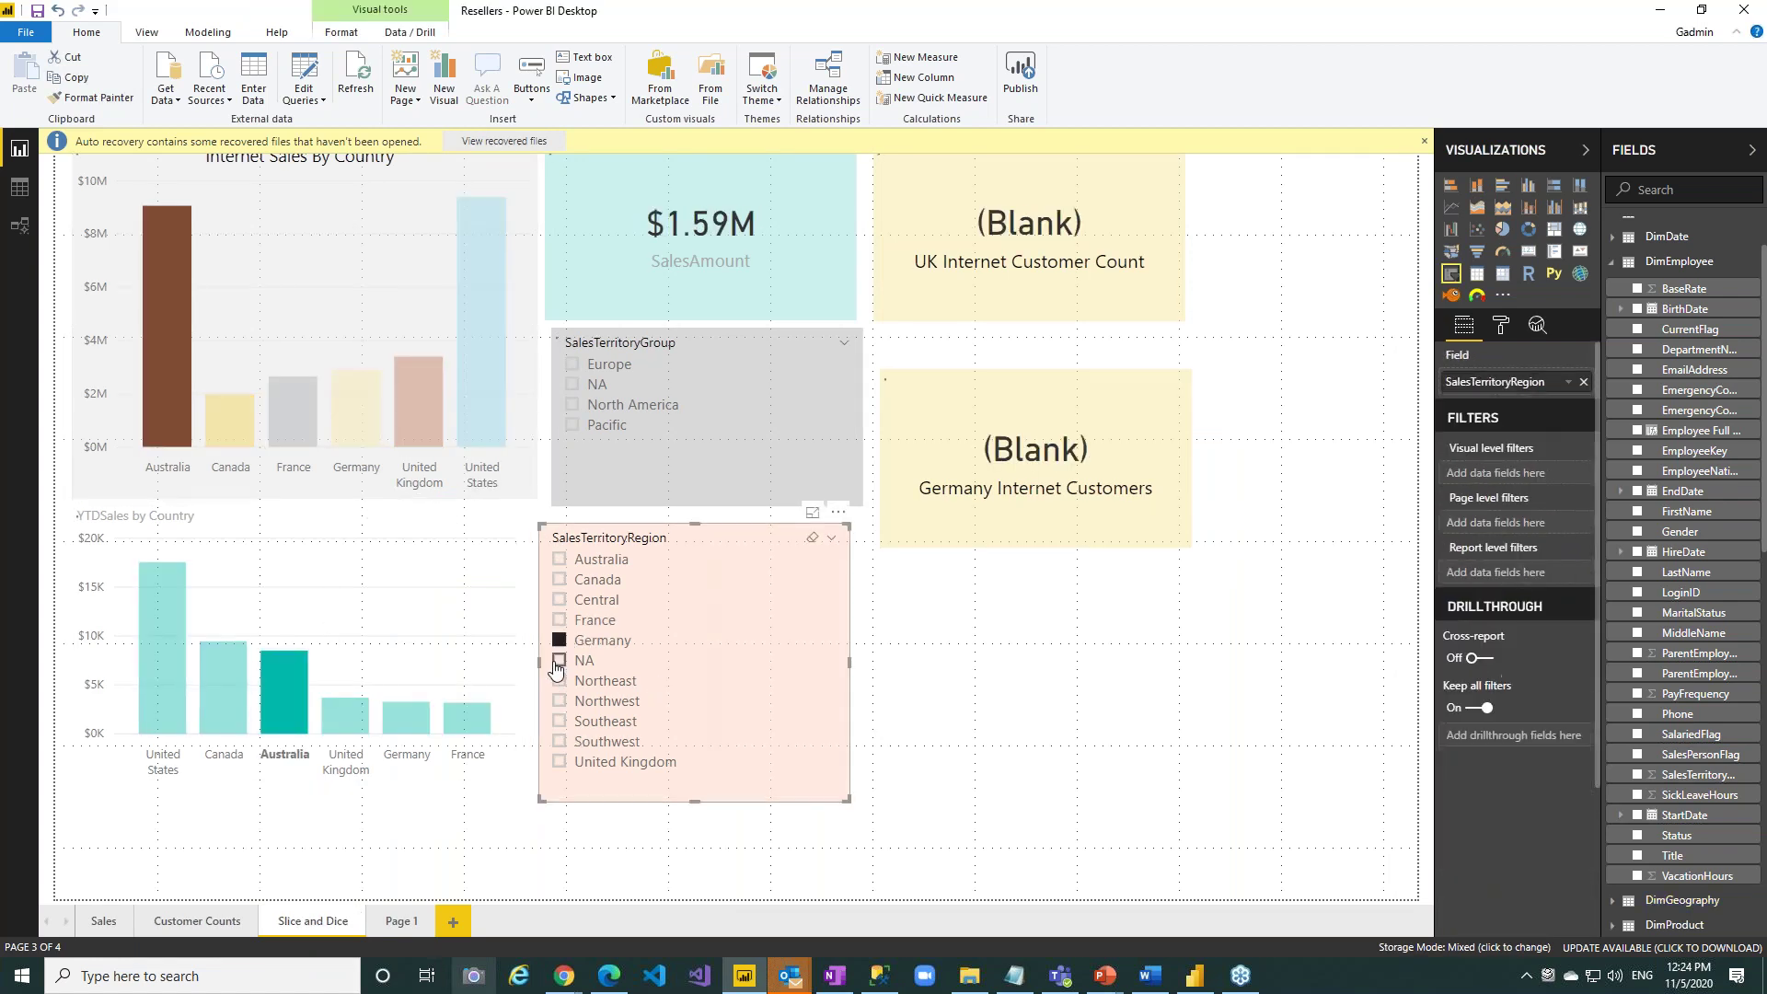
click(571, 365)
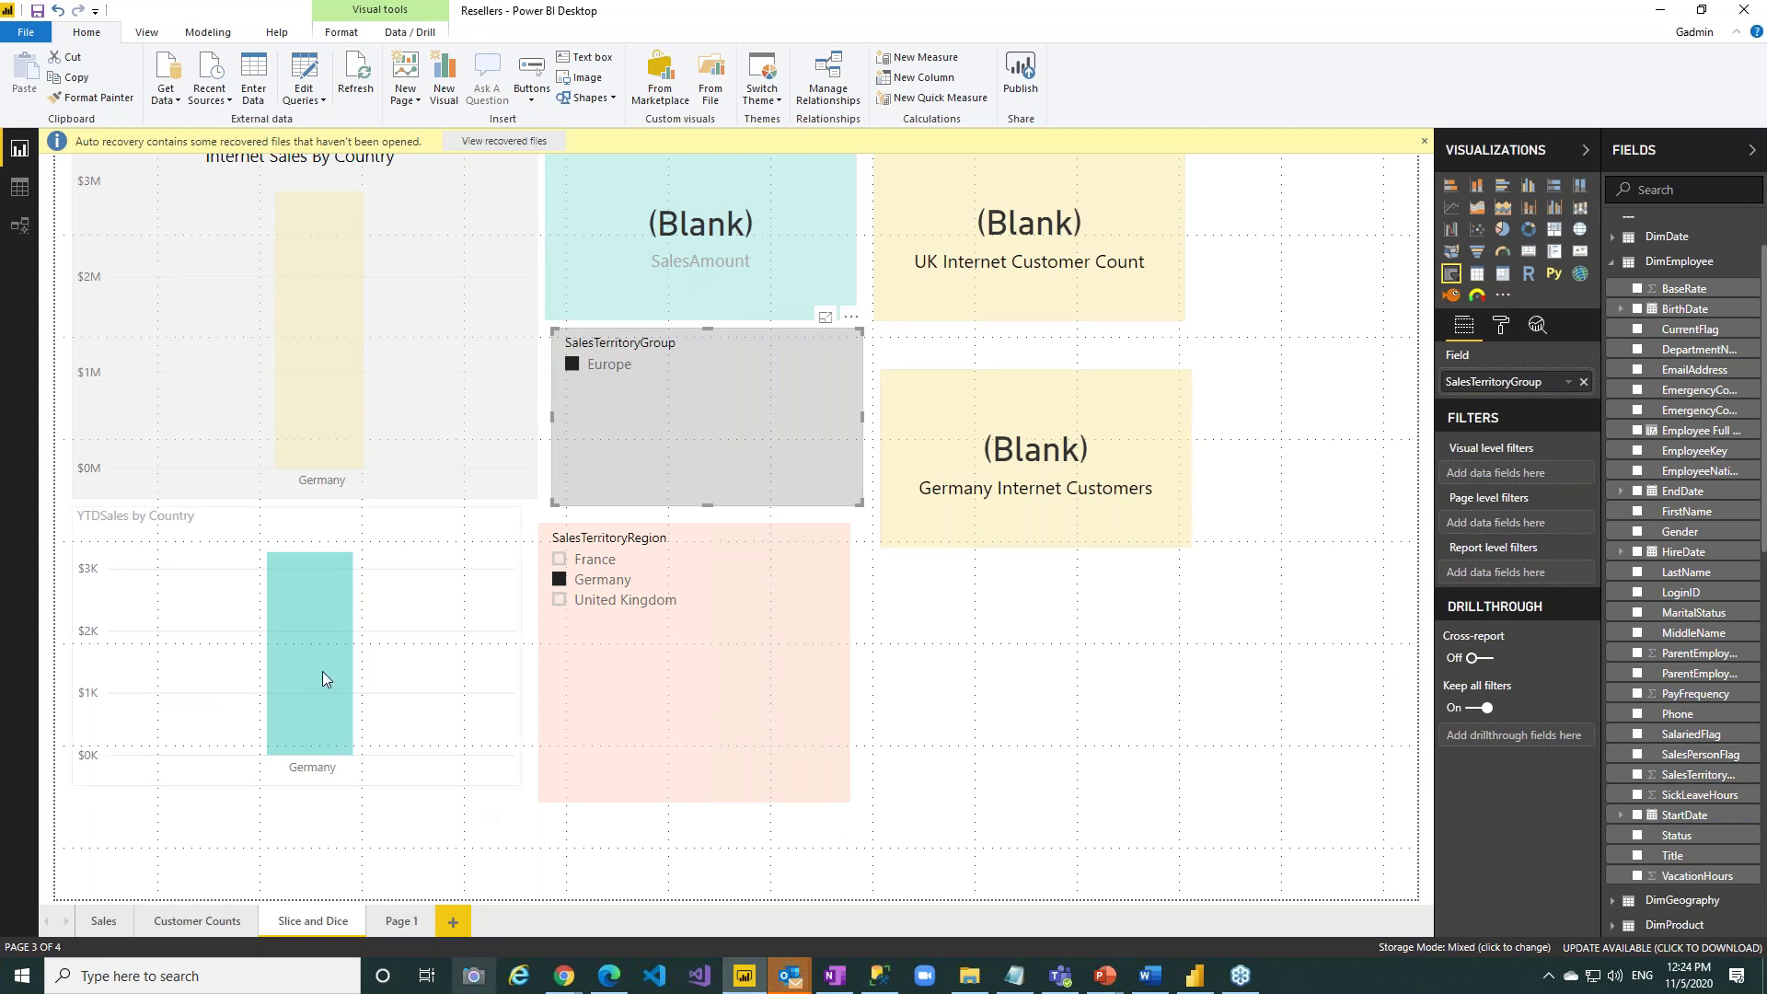
Highlight Germany in YTDSales, clear the region filter, try and clear territory group NA, and highlight Canada in Internet Sales By Country.
click(304, 628)
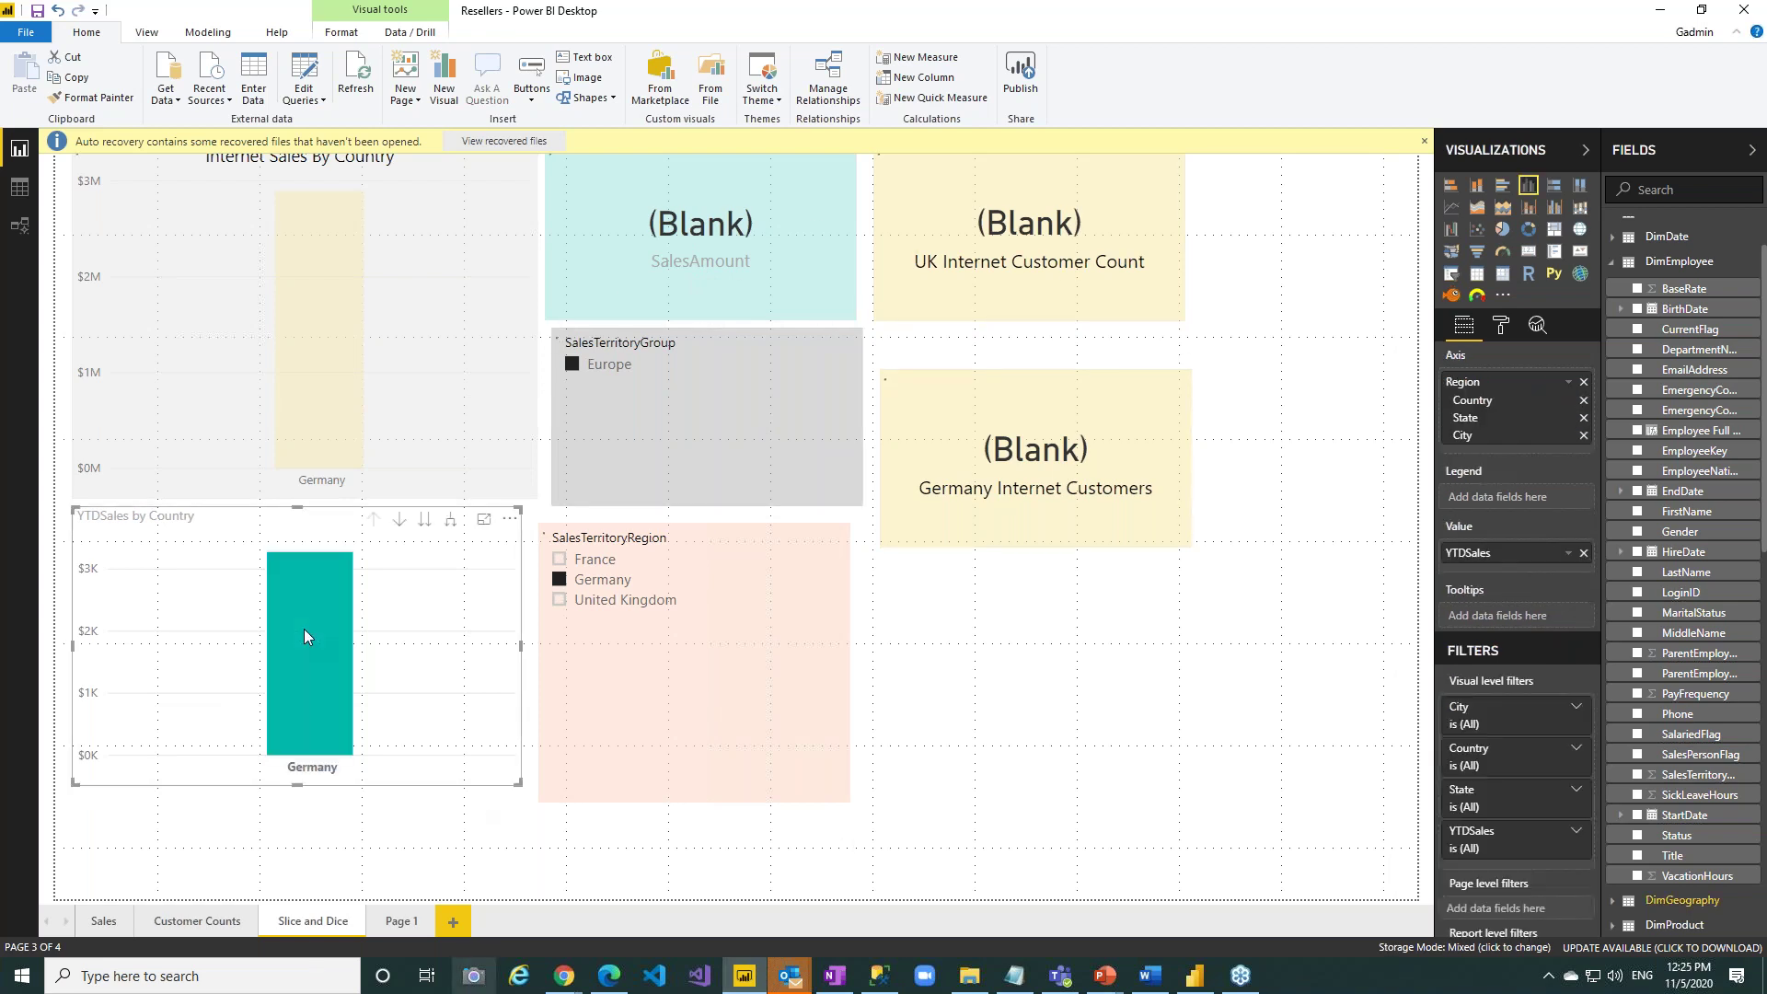
click(811, 538)
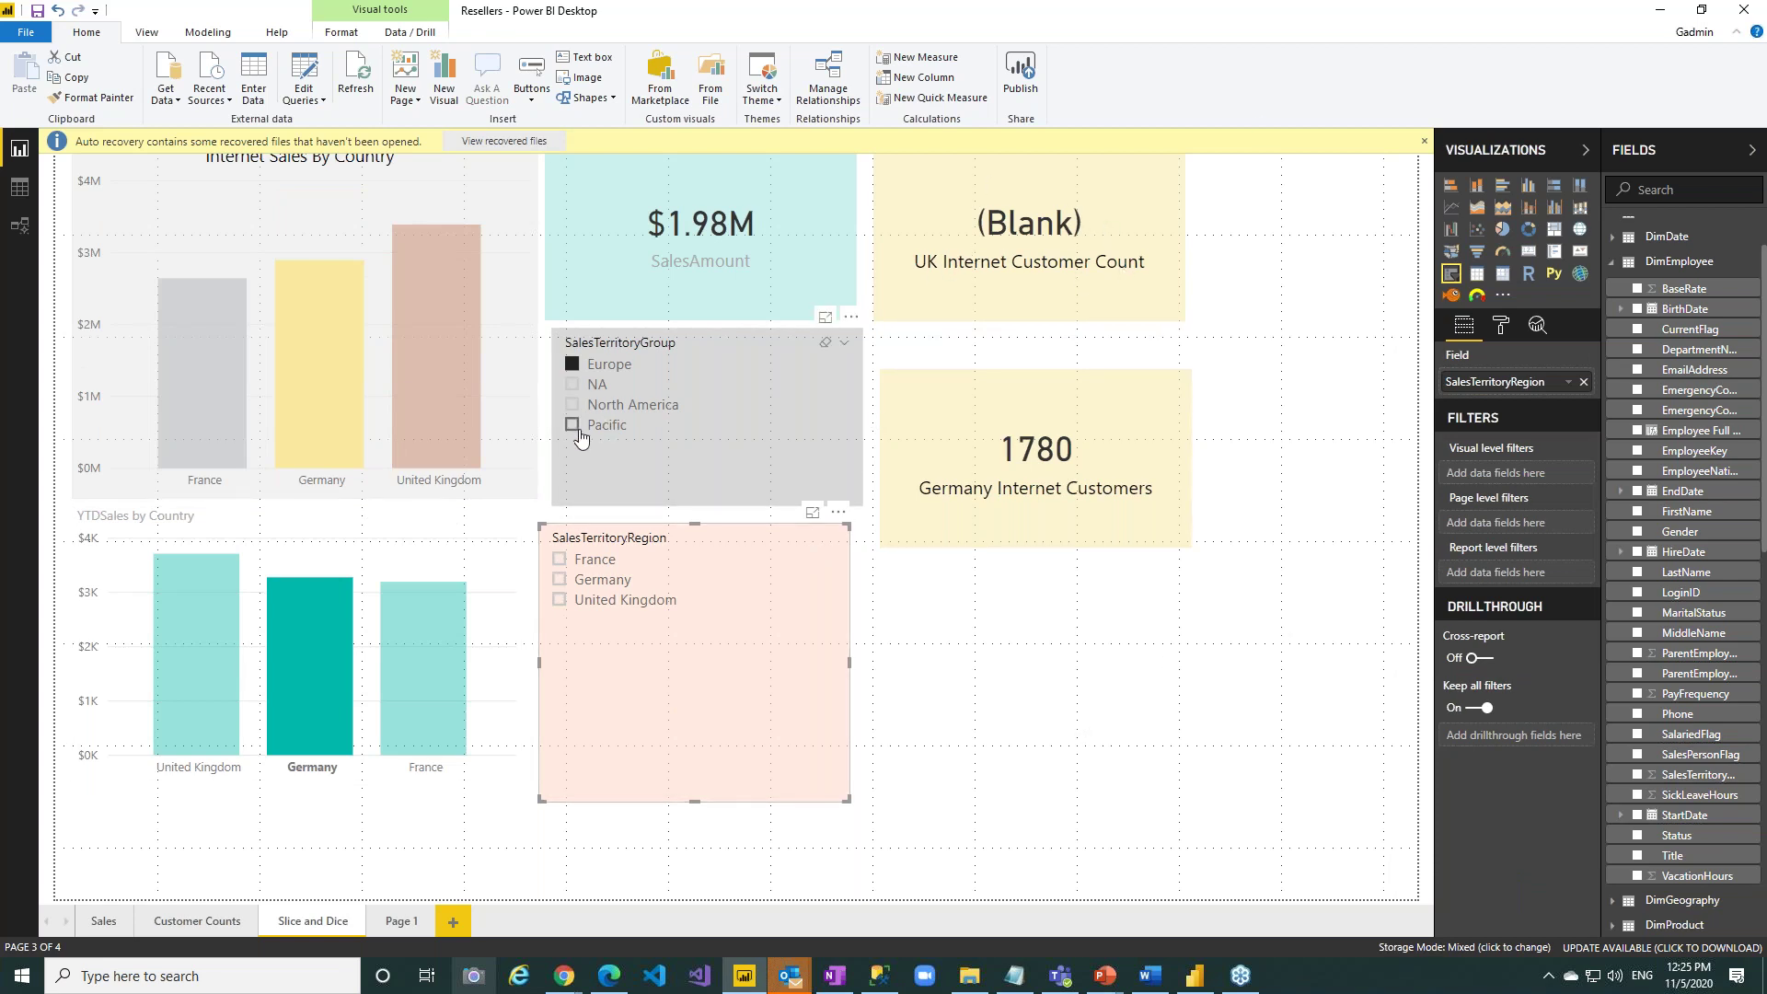
click(580, 387)
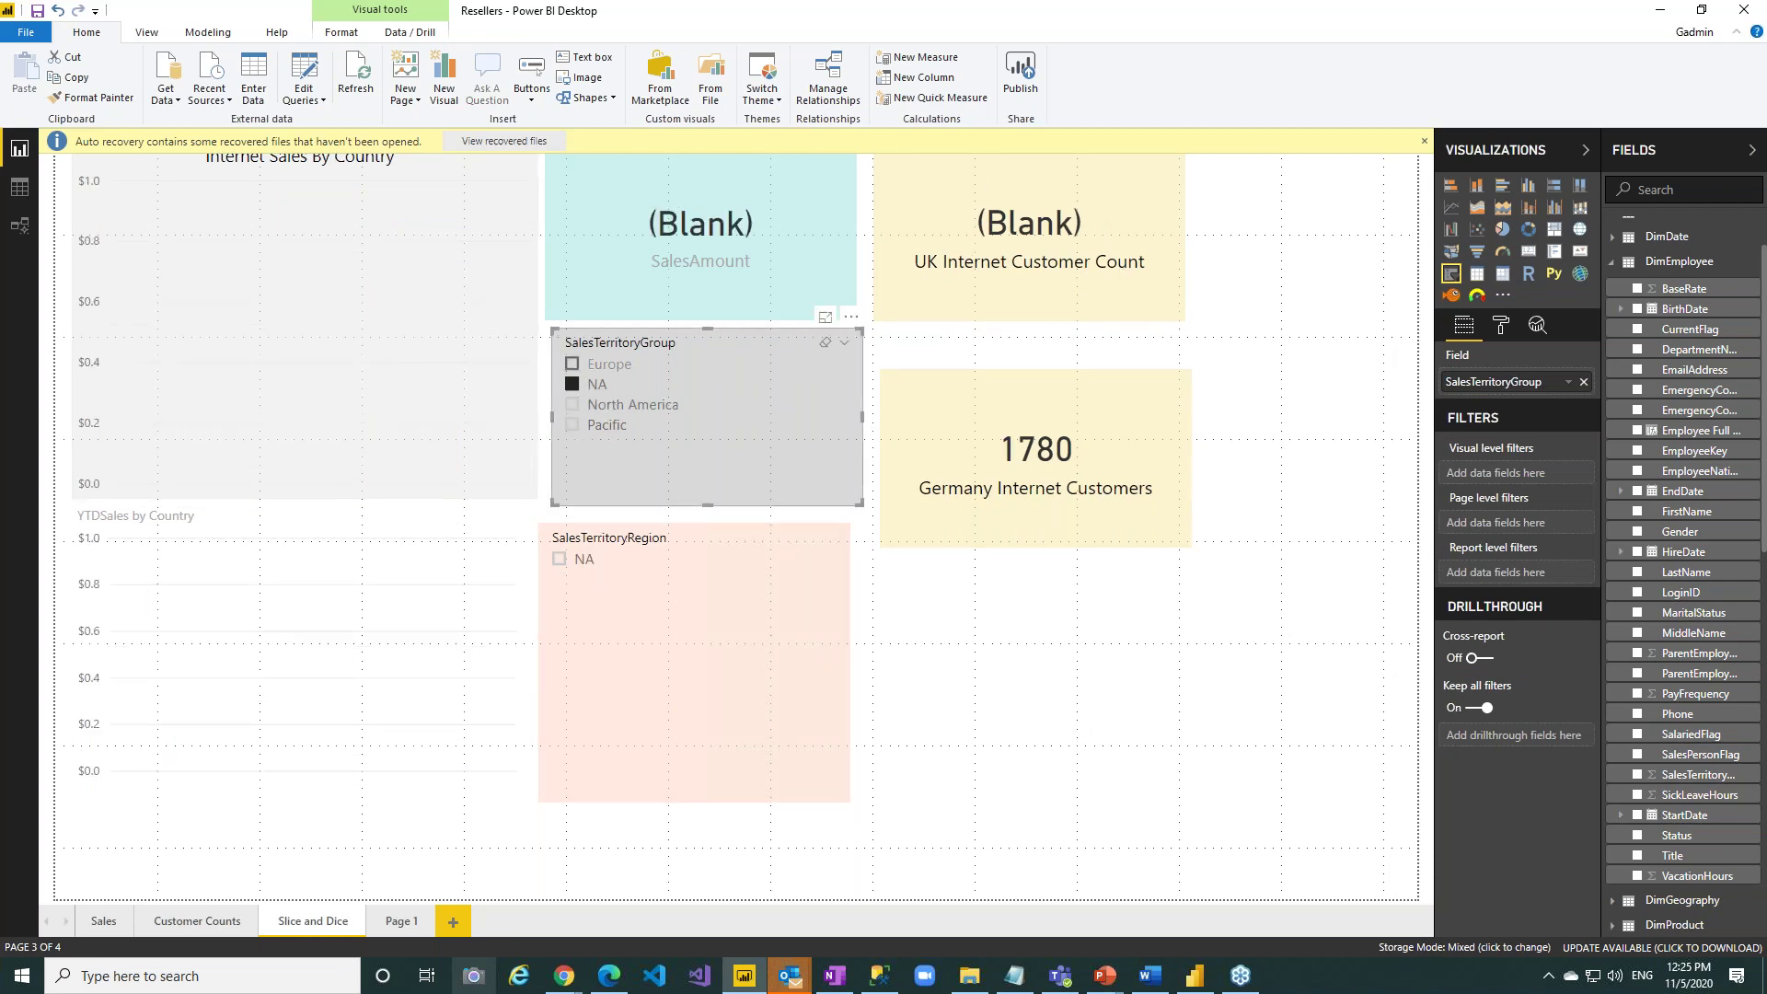
click(826, 345)
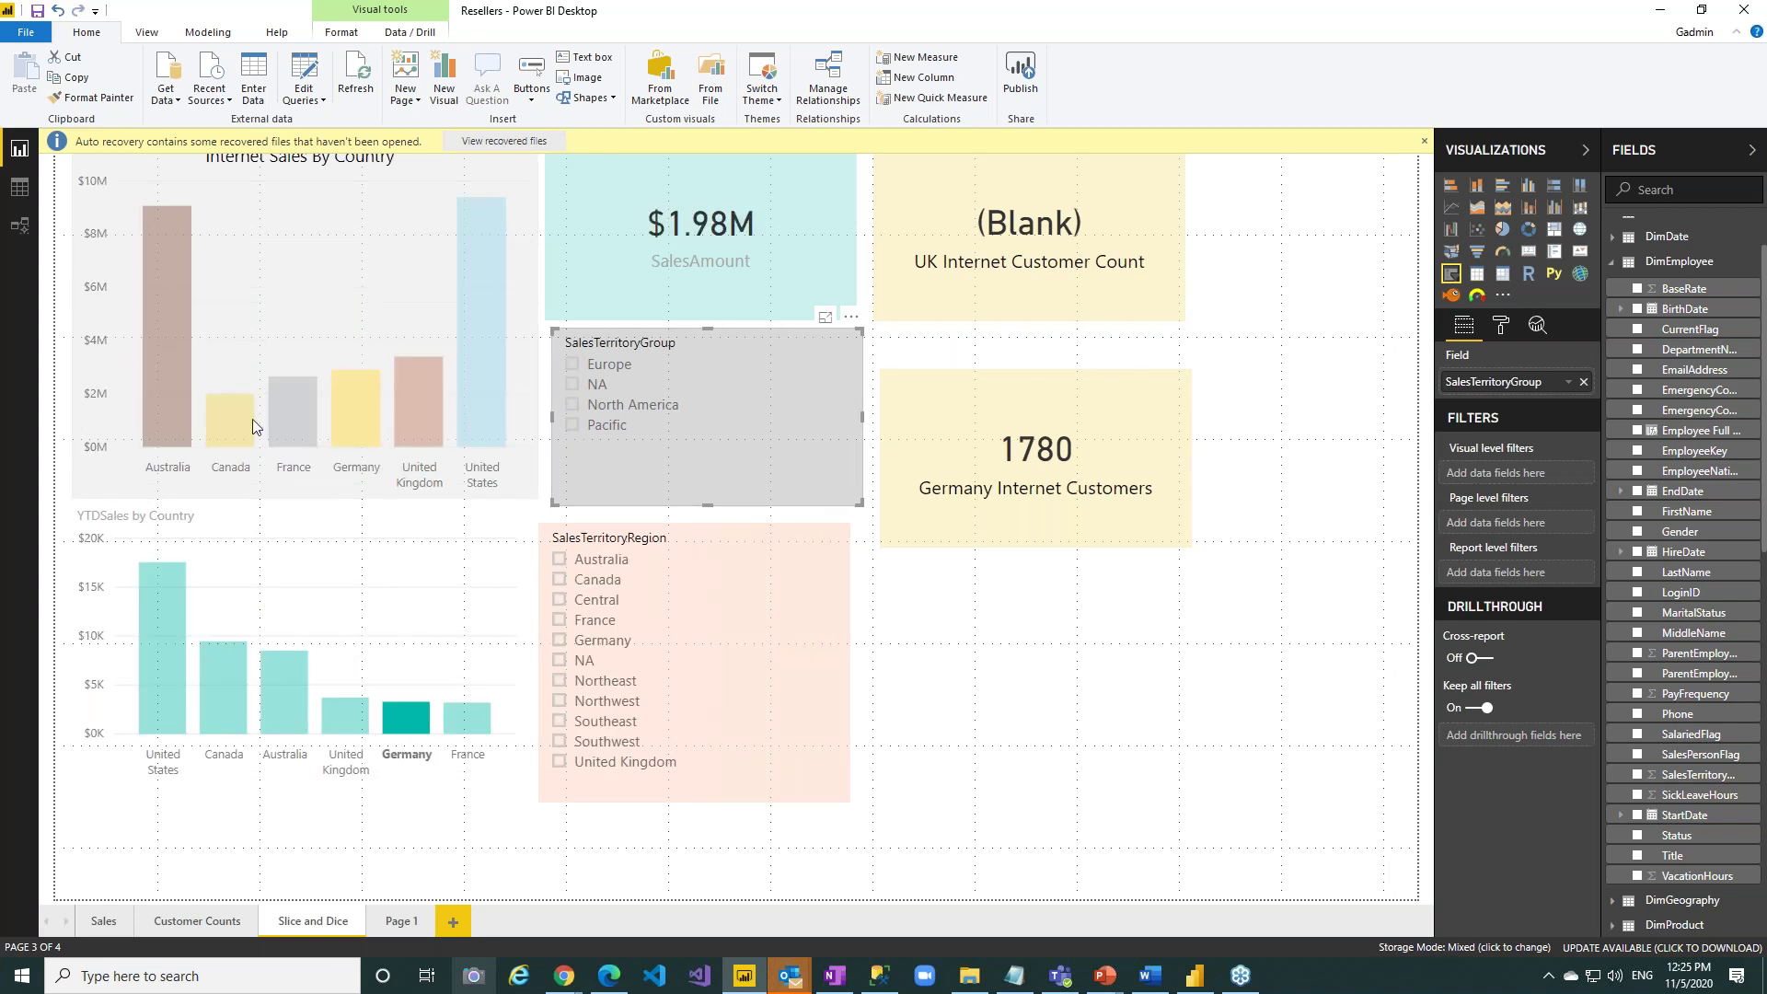
click(230, 421)
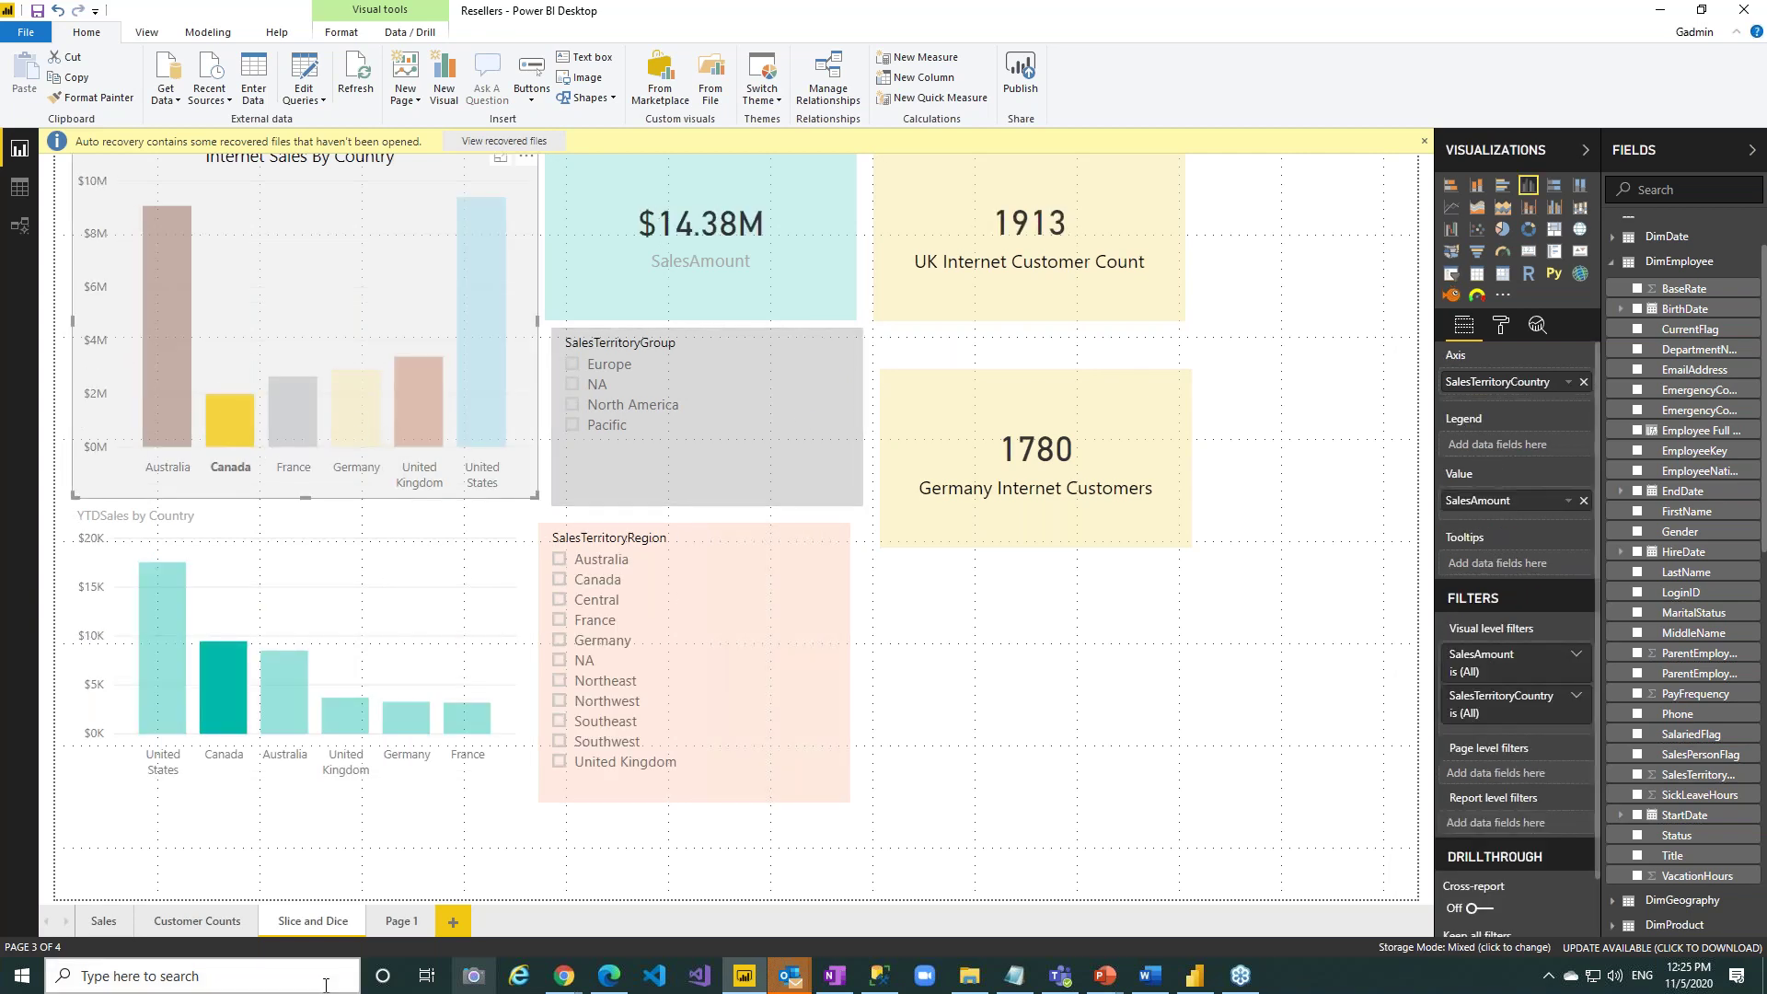
Cross-highlight the Sales page by yellow reseller products, married males, black internet products and single females, and return to the DemoSales report in the browser.
click(197, 922)
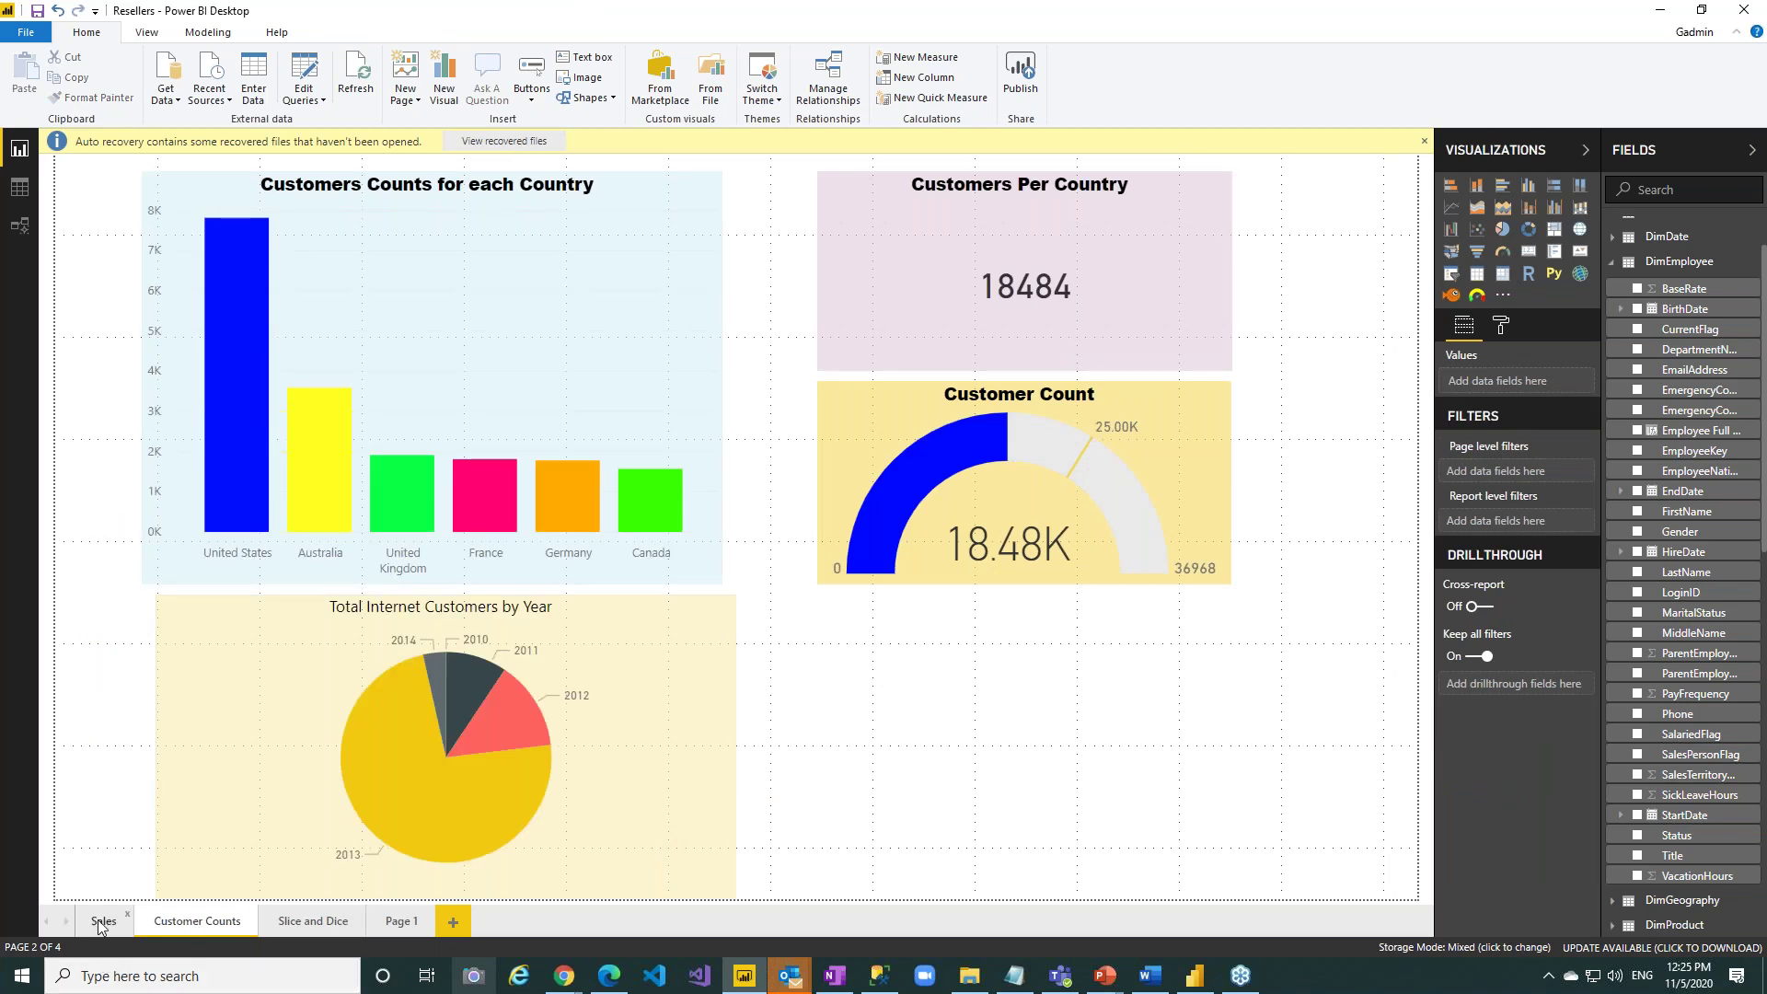
click(104, 921)
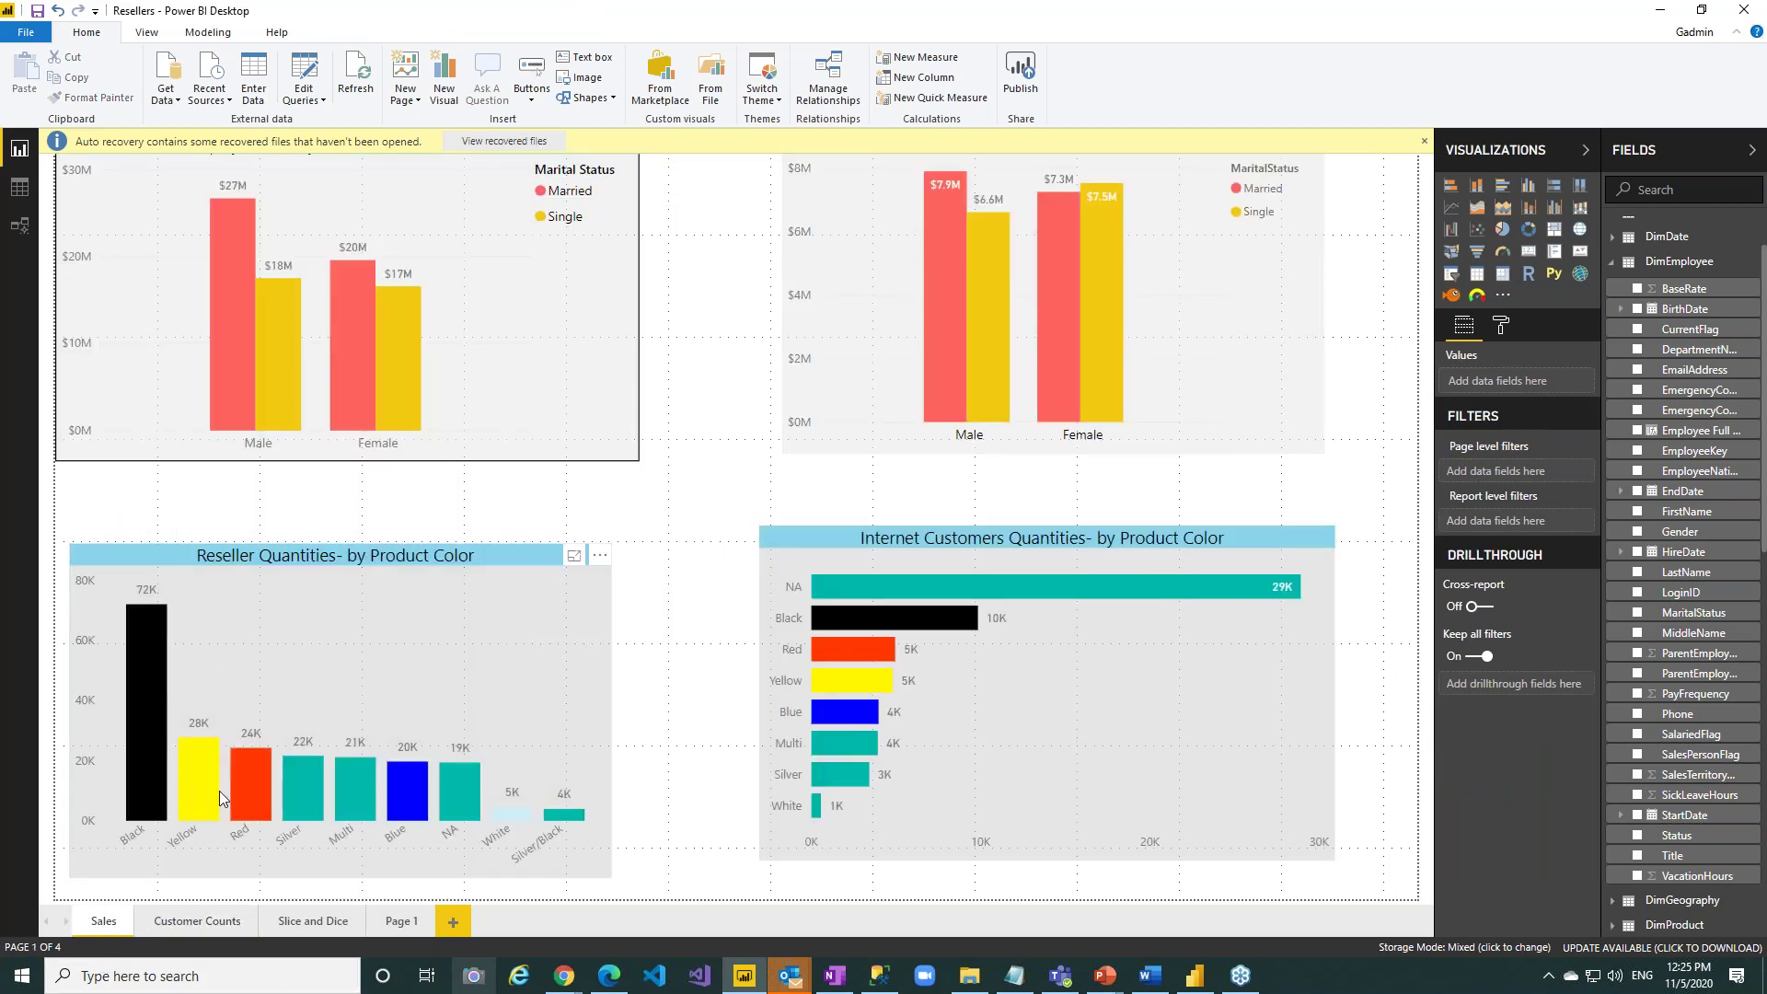
click(202, 789)
click(955, 310)
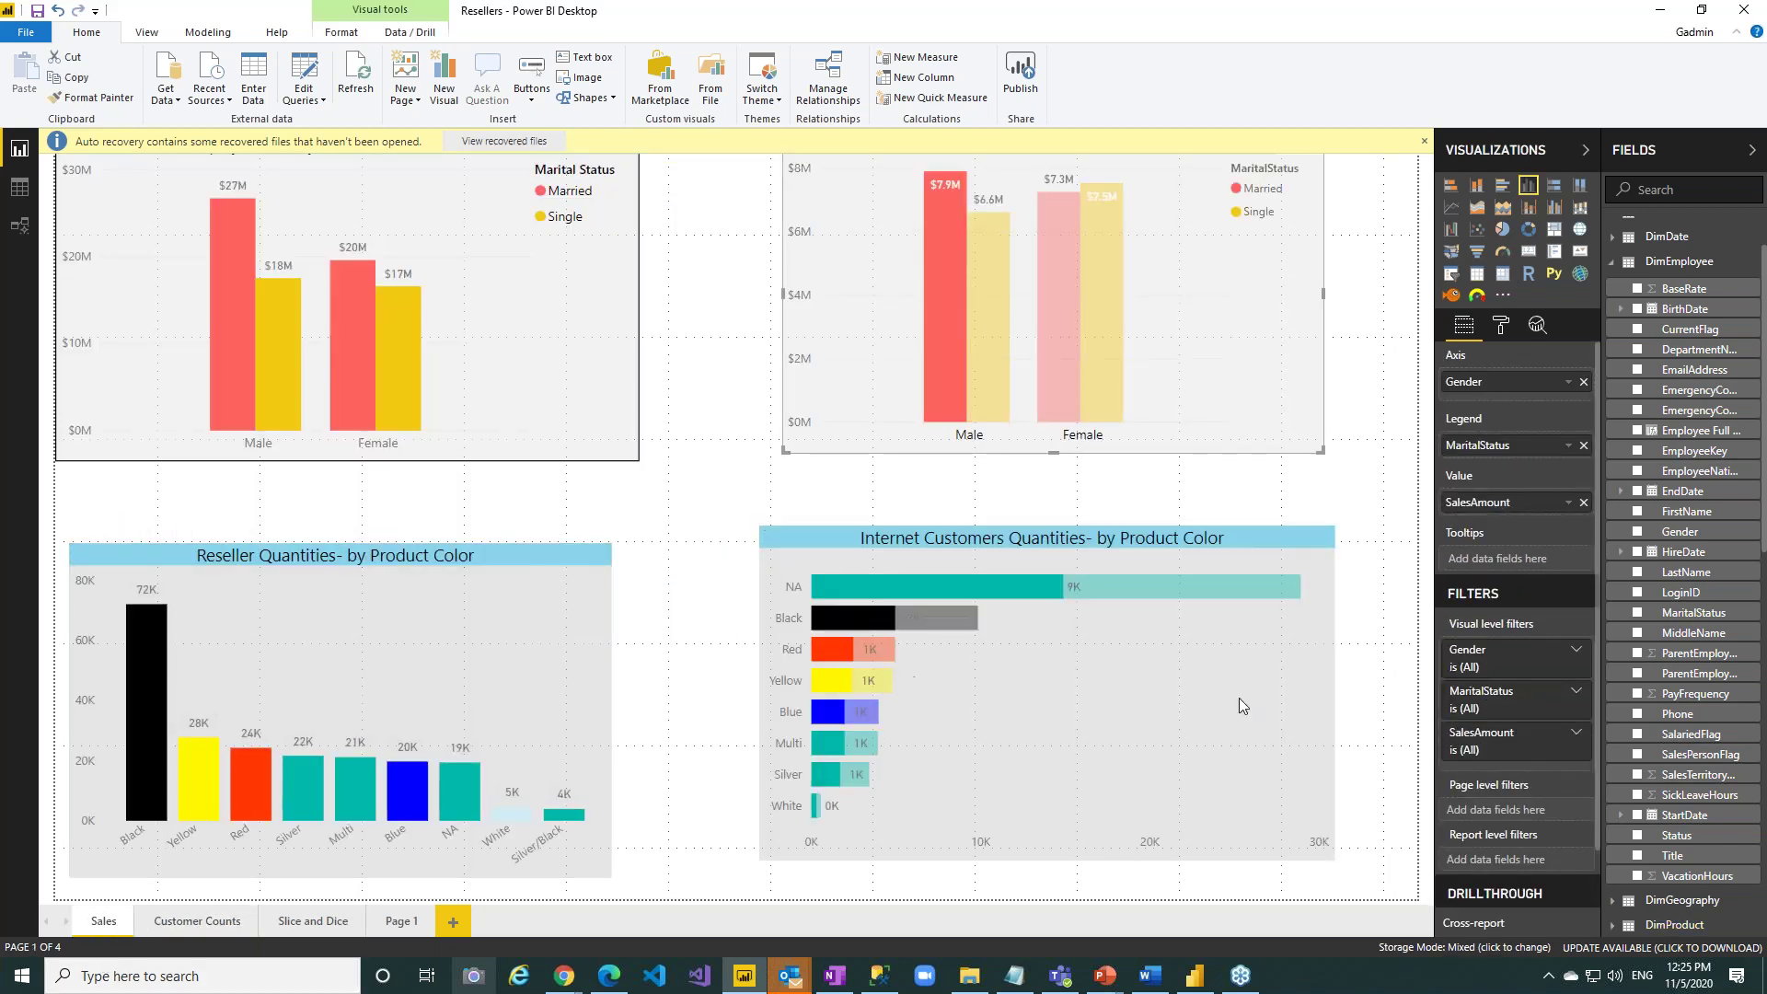
click(887, 616)
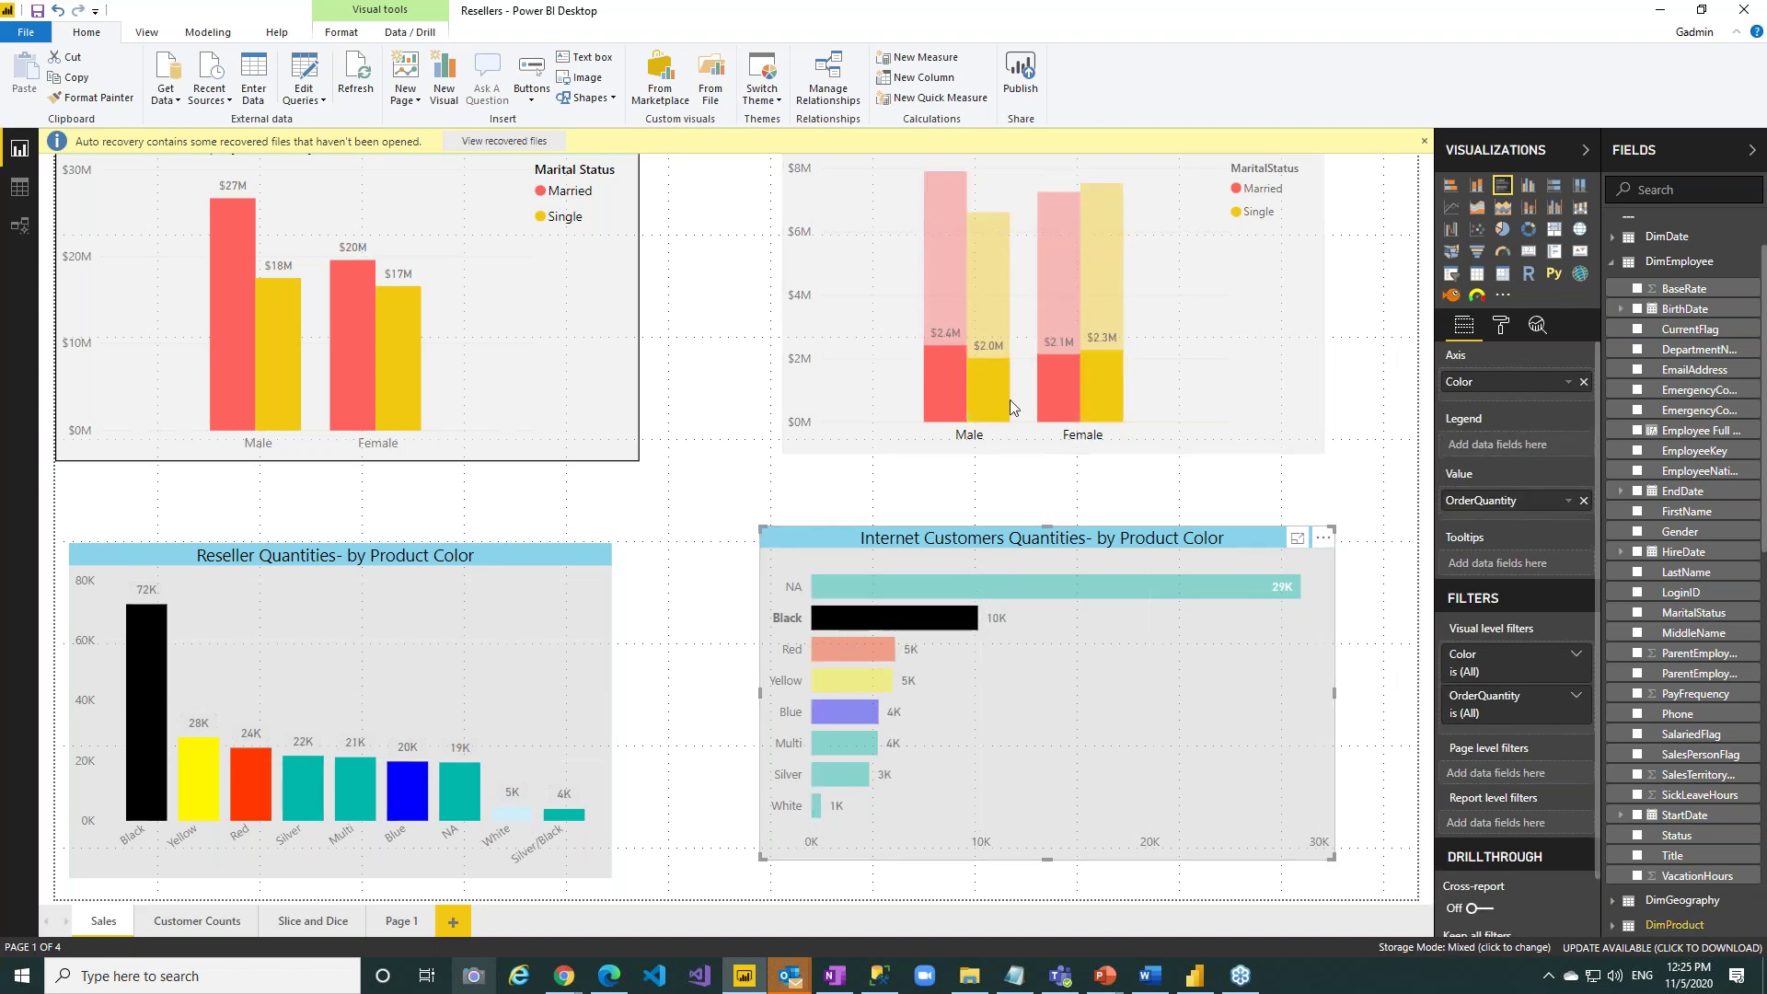
click(1107, 255)
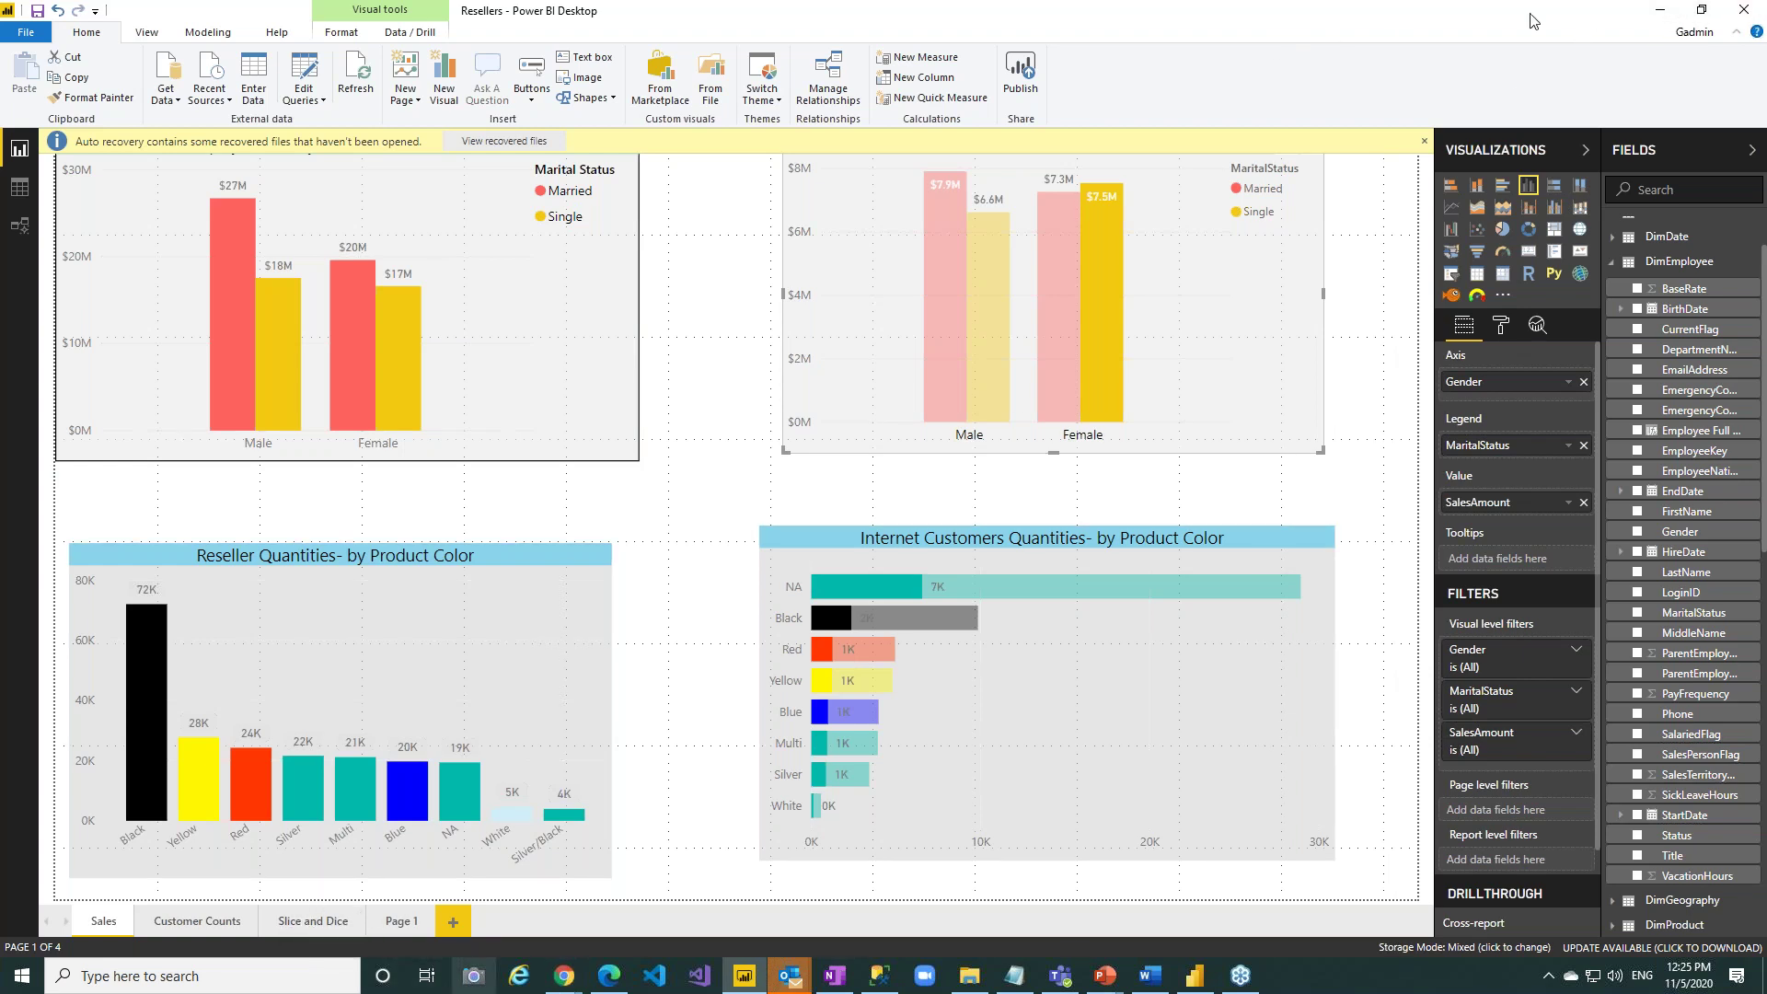
click(1660, 11)
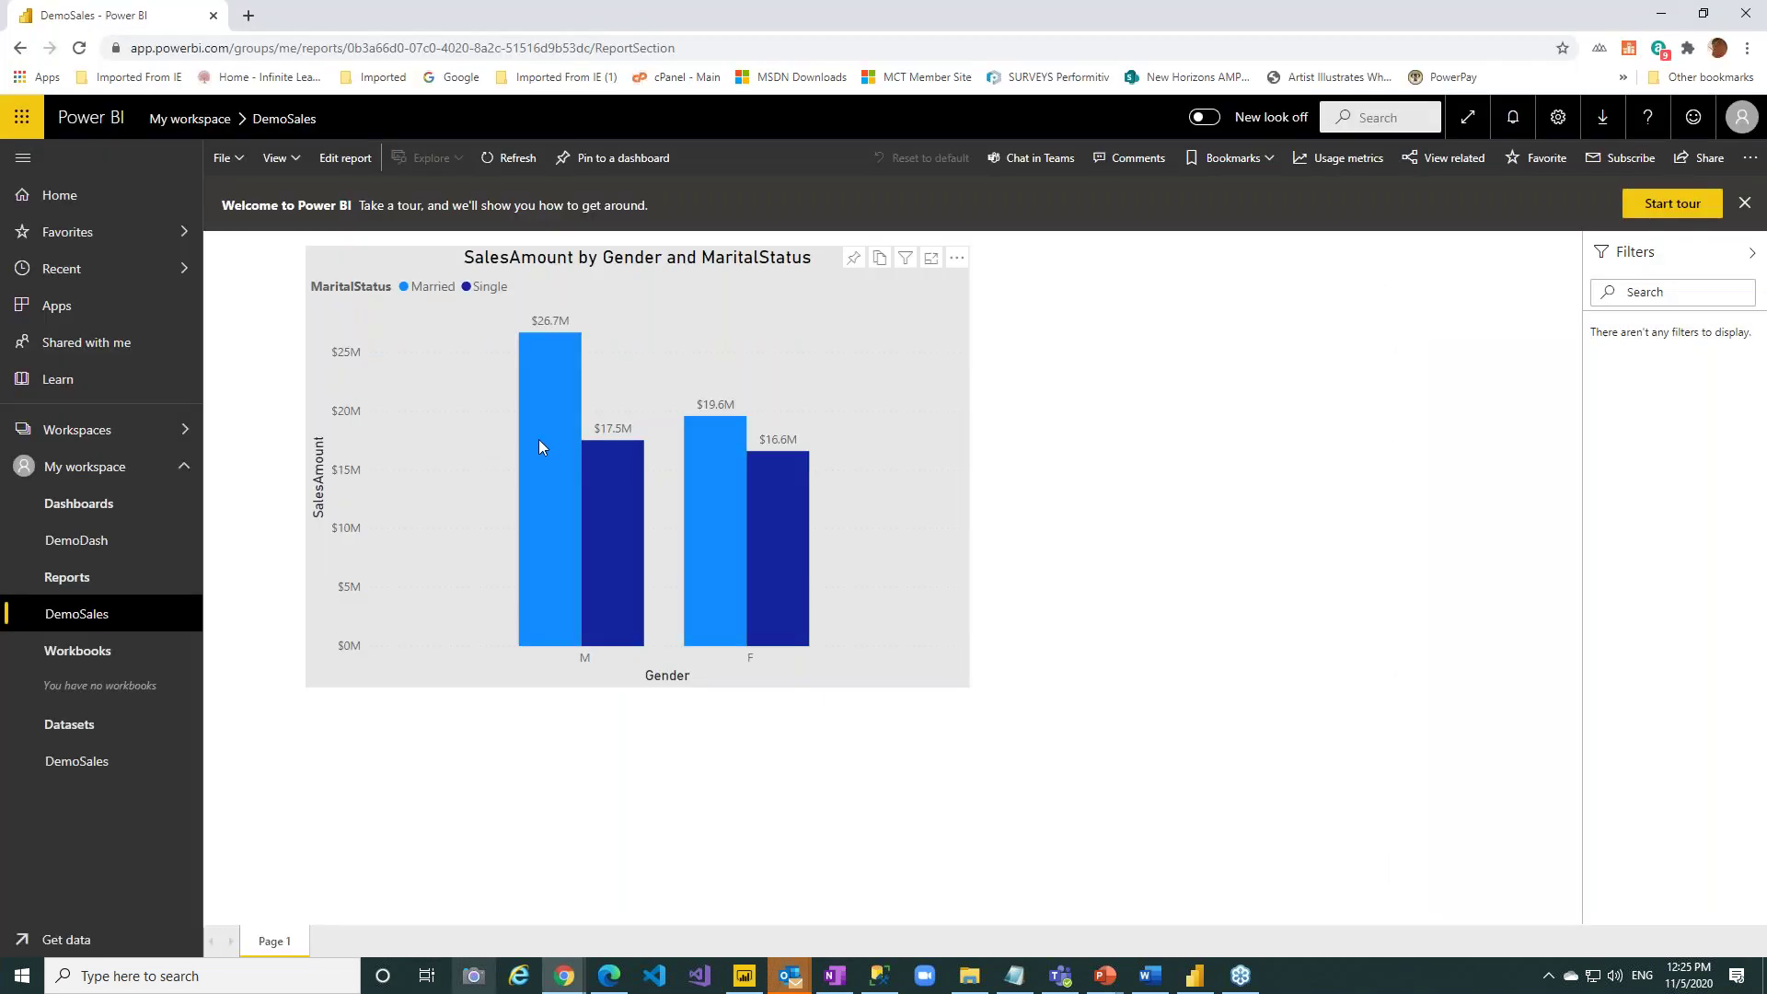